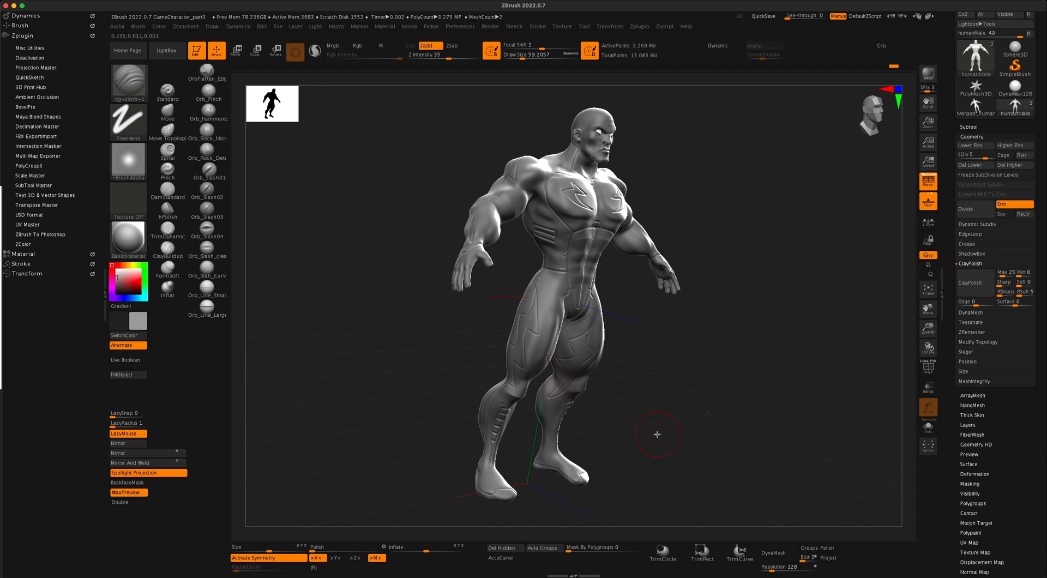
# Step: Turn the muscular character to a front view and bring the clothed-figure reference sheets over the canvas
pyautogui.moveTo(657, 435)
pyautogui.mouseDown()
pyautogui.moveTo(627, 433)
pyautogui.moveTo(636, 435)
pyautogui.moveTo(659, 376)
pyautogui.moveTo(696, 395)
pyautogui.mouseUp()
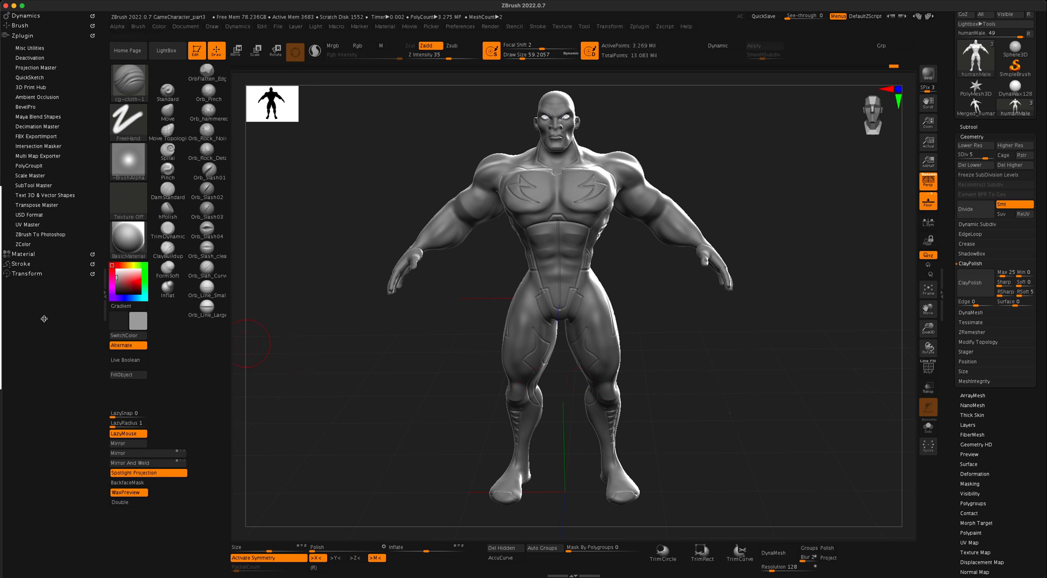
pyautogui.moveTo(1, 322); pyautogui.dragTo(497, 243, button='right')
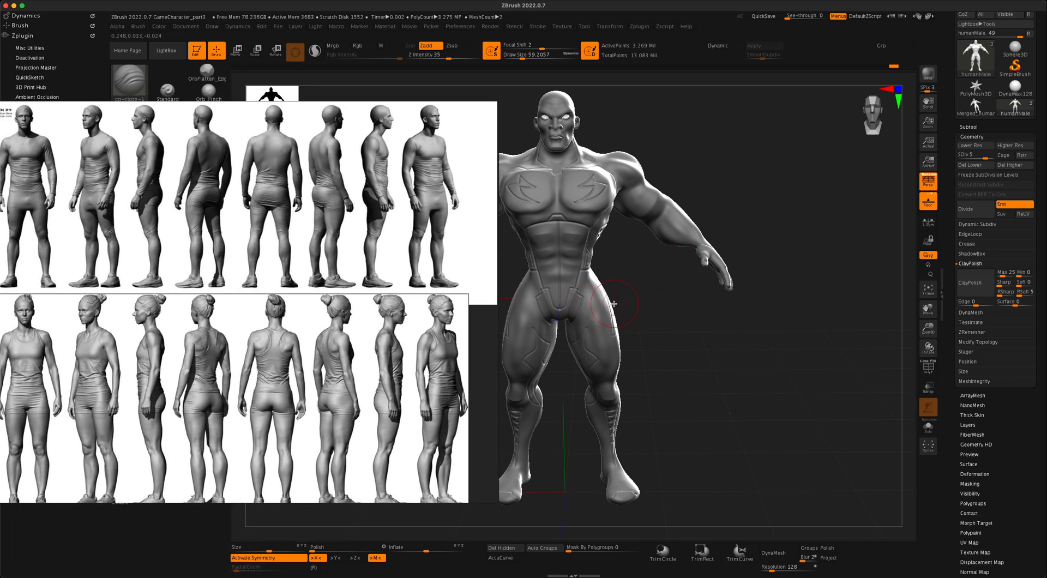
pyautogui.moveTo(703, 334)
pyautogui.mouseDown()
pyautogui.moveTo(649, 346)
pyautogui.moveTo(679, 350)
pyautogui.moveTo(705, 325)
pyautogui.mouseUp()
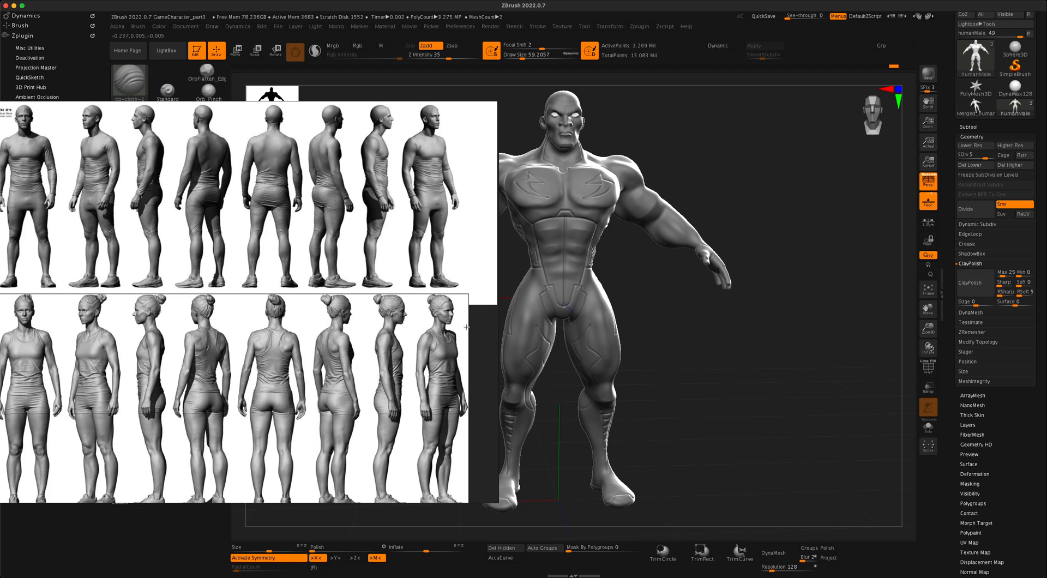
pyautogui.moveTo(467, 327); pyautogui.dragTo(672, 309)
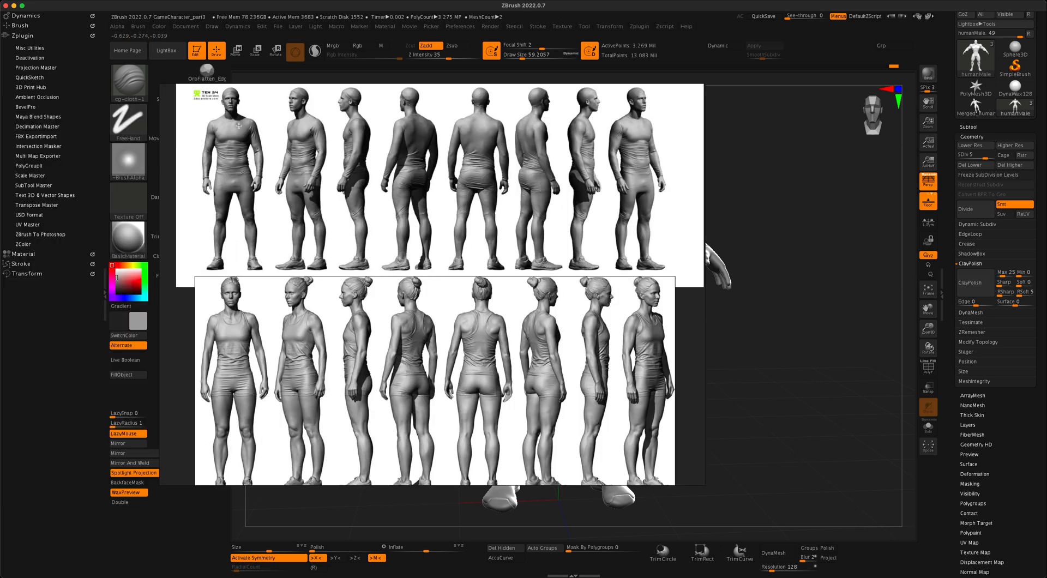
# Step: Examine the fabric wrinkles on the torso, hips and legs of the male and female reference figures
pyautogui.scroll(10, 265, 238)
pyautogui.moveTo(265, 238); pyautogui.dragTo(339, 238, button='middle')
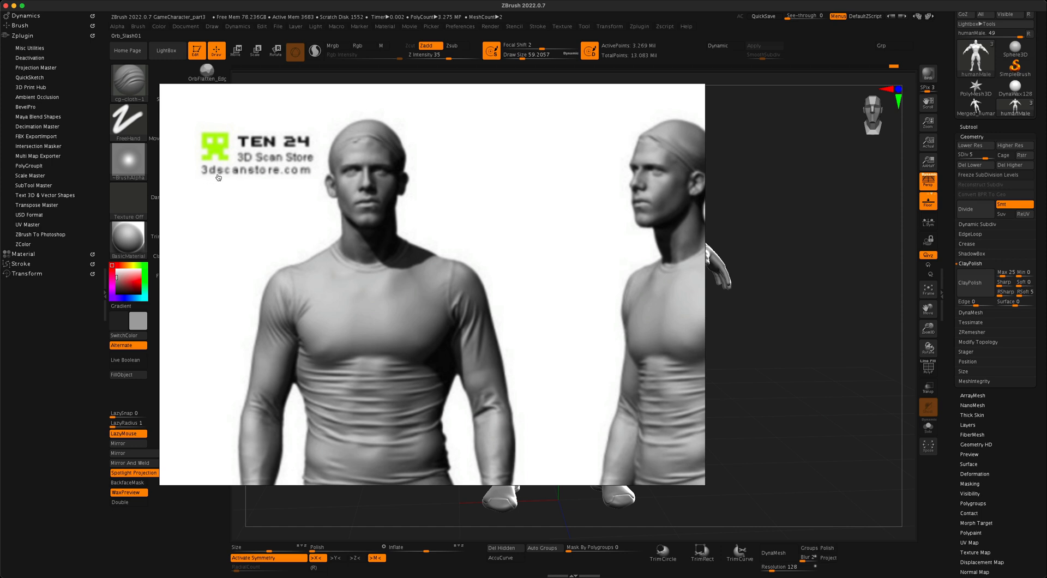
pyautogui.scroll(-10, 327, 208)
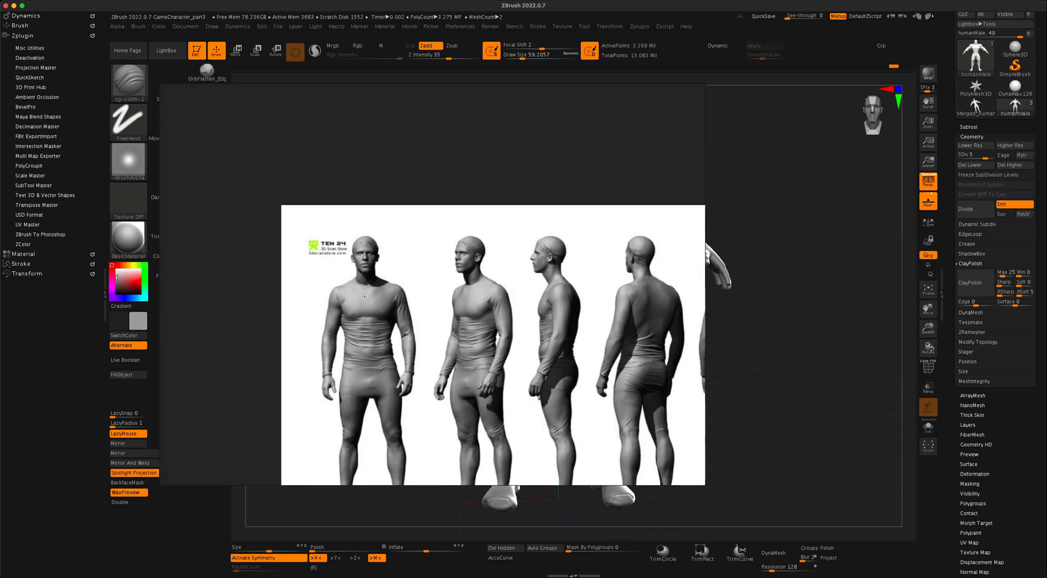
pyautogui.moveTo(419, 298); pyautogui.dragTo(374, 228, button='middle')
pyautogui.scroll(4, 382, 237)
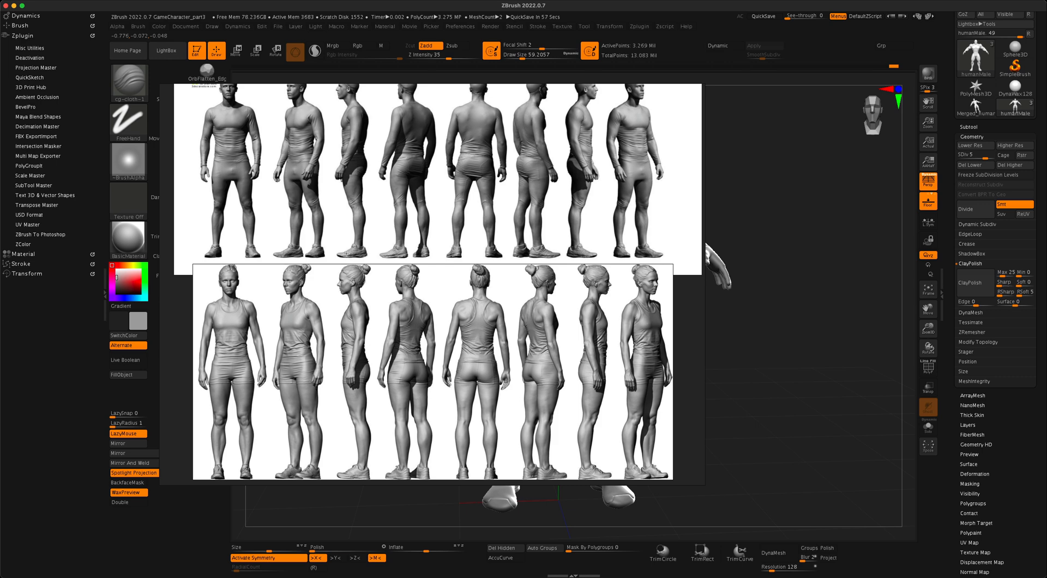
pyautogui.scroll(-3, 377, 250)
pyautogui.scroll(5, 377, 250)
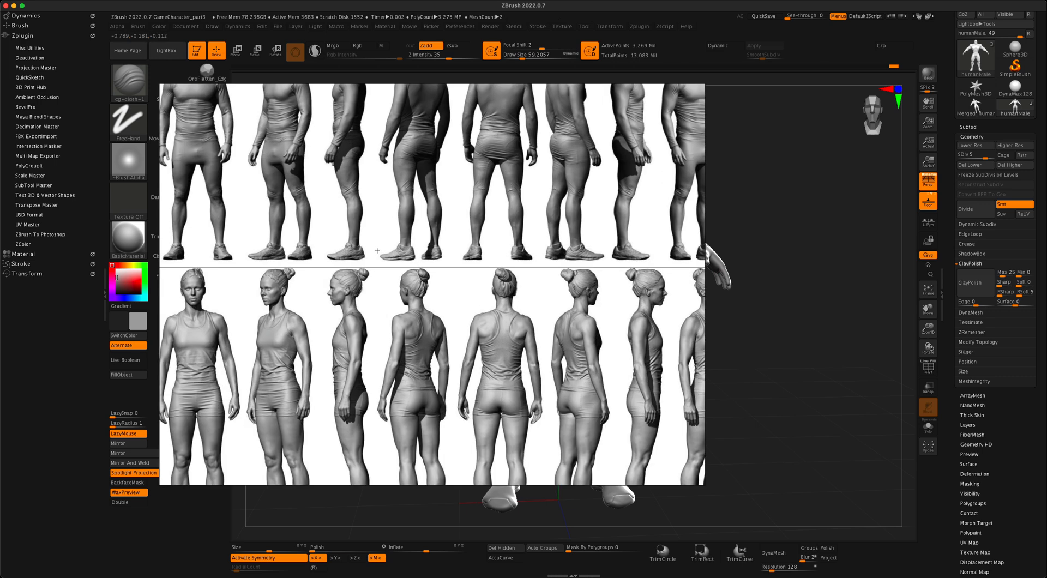
pyautogui.scroll(-3, 377, 251)
pyautogui.moveTo(387, 245)
pyautogui.mouseDown(button='middle')
pyautogui.moveTo(408, 235)
pyautogui.moveTo(387, 252)
pyautogui.mouseUp(button='middle')
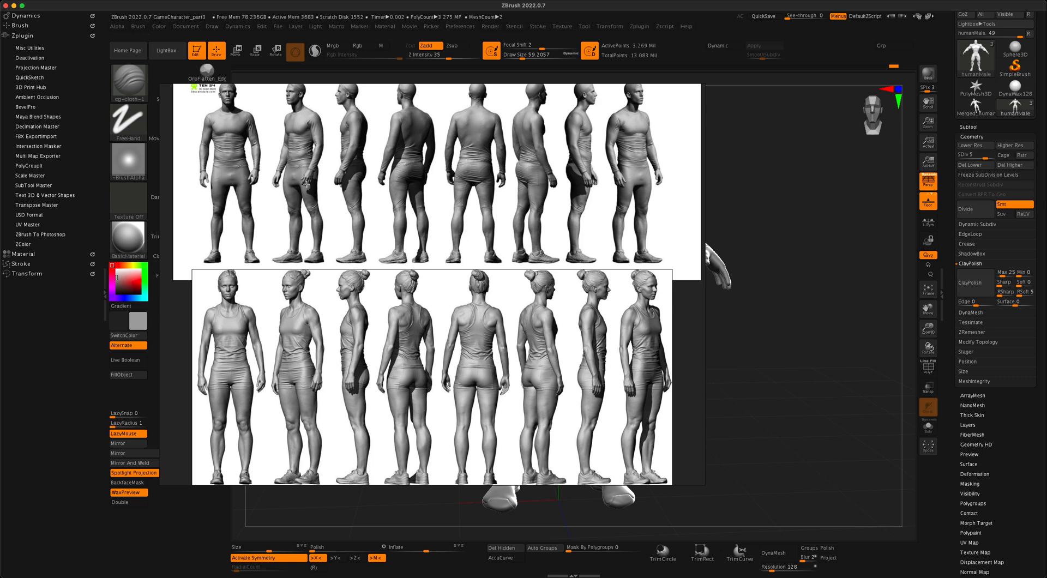
pyautogui.moveTo(225, 143); pyautogui.dragTo(230, 162, button='middle')
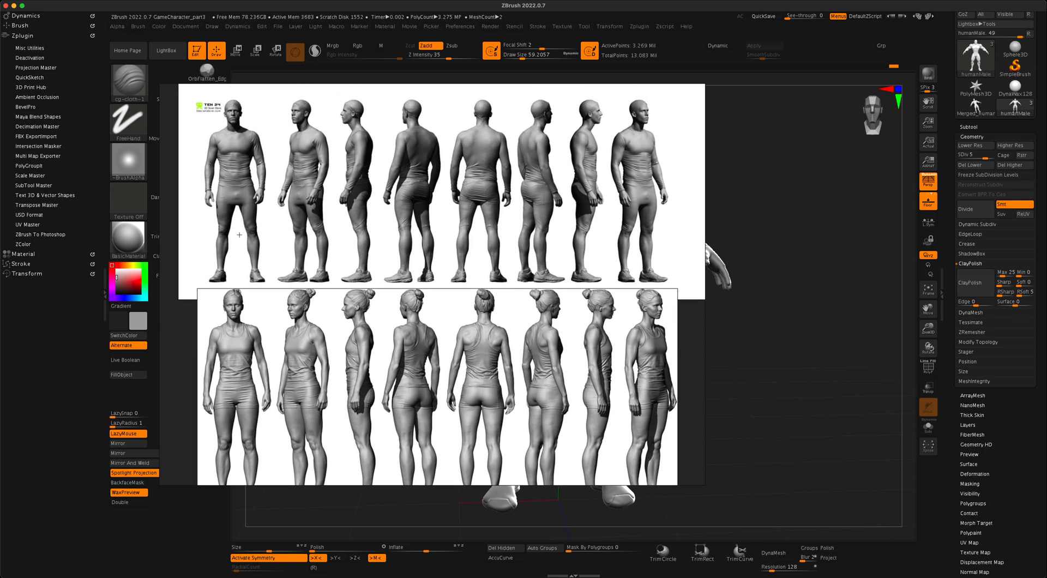
pyautogui.moveTo(239, 235); pyautogui.dragTo(292, 280, button='middle')
pyautogui.scroll(4, 342, 258)
pyautogui.scroll(-1, 345, 260)
# Step: Shift the reference board partly off the model and compare the clothing folds across the reference figures' different viewing angles
pyautogui.moveTo(598, 289); pyautogui.dragTo(429, 294, button='right')
pyautogui.moveTo(446, 252); pyautogui.dragTo(418, 270, button='right')
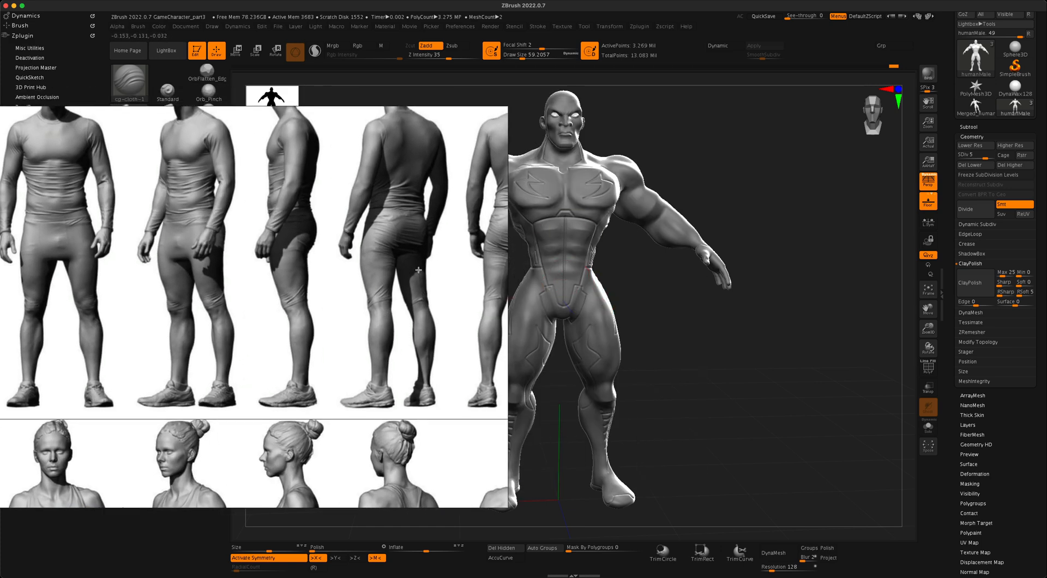
pyautogui.scroll(-2, 343, 271)
pyautogui.moveTo(339, 272); pyautogui.dragTo(294, 280, button='middle')
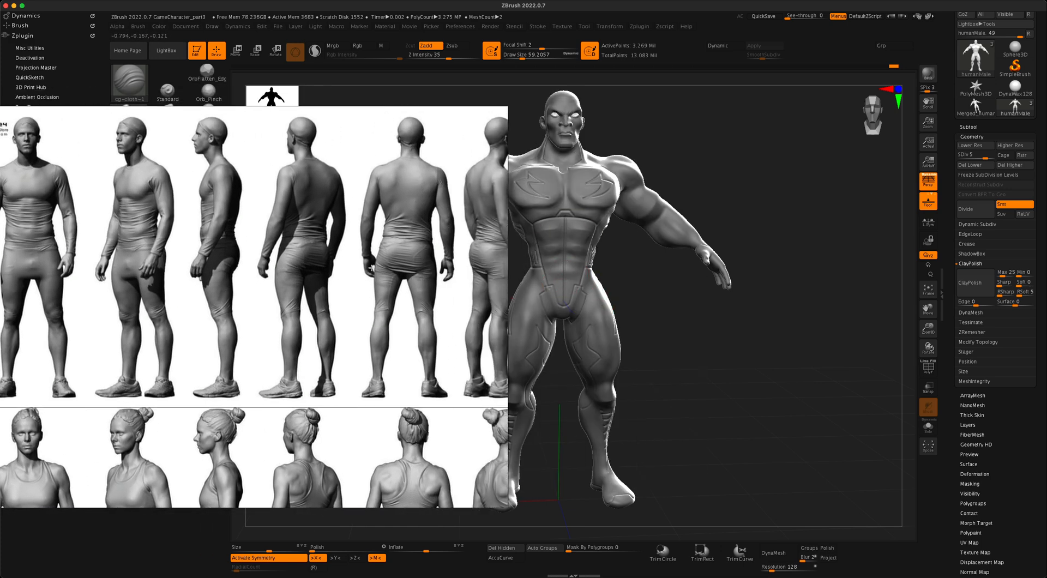
pyautogui.moveTo(371, 268); pyautogui.dragTo(259, 269, button='middle')
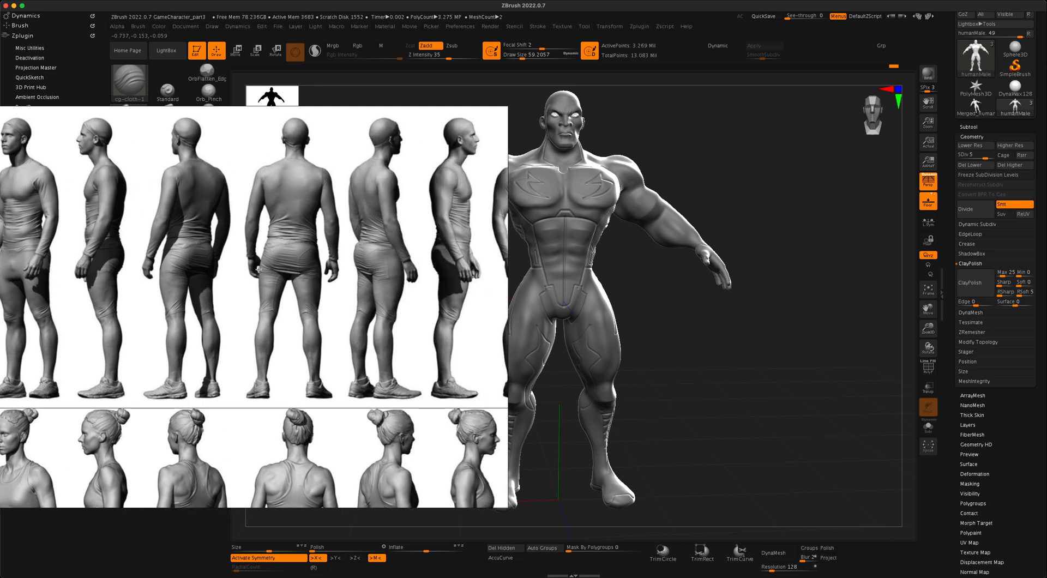
pyautogui.moveTo(54, 229); pyautogui.dragTo(138, 242, button='middle')
pyautogui.moveTo(26, 204); pyautogui.dragTo(183, 209, button='middle')
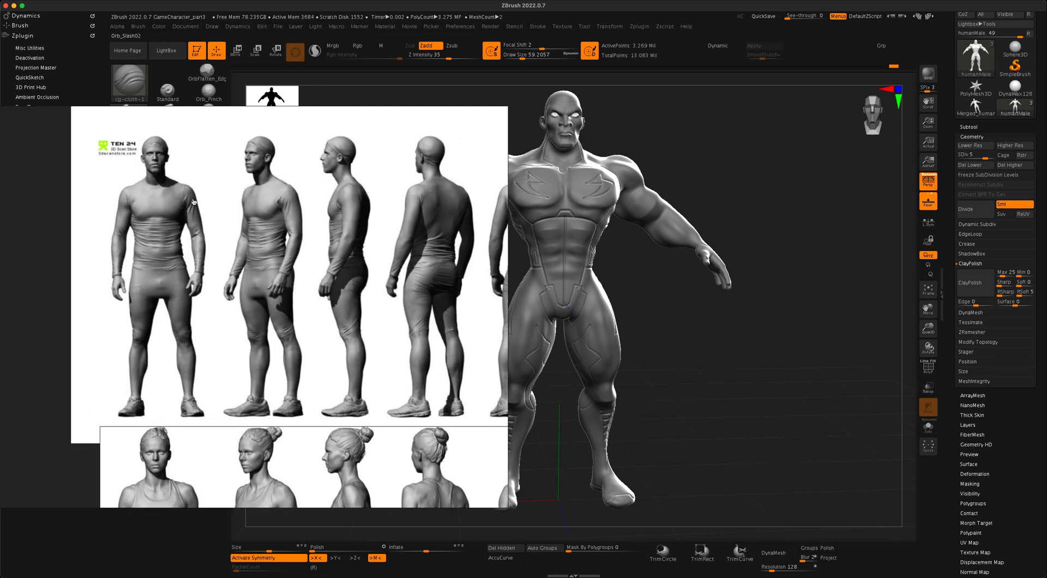
pyautogui.scroll(-1, 327, 246)
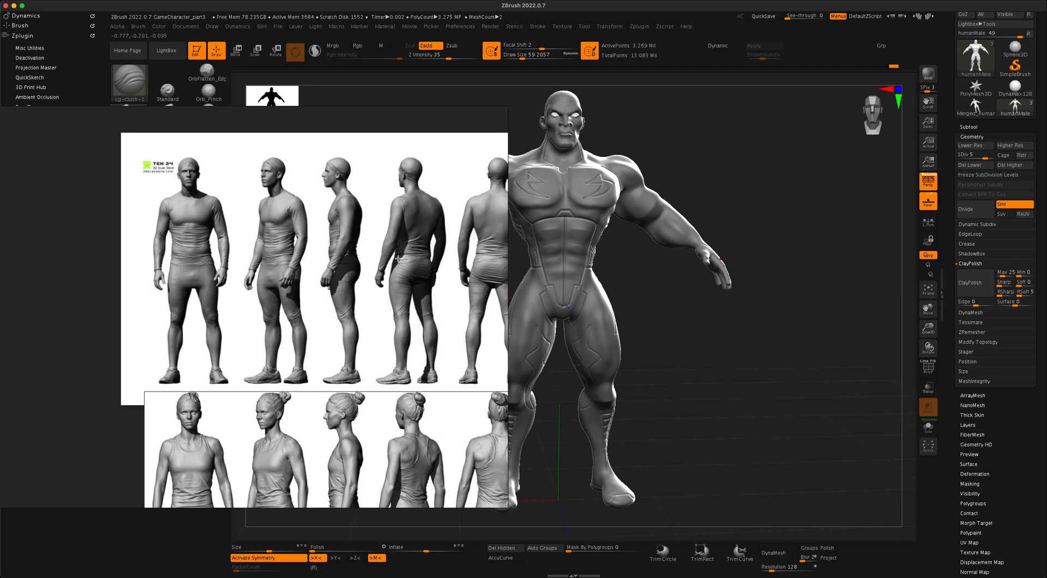
pyautogui.moveTo(454, 313); pyautogui.dragTo(400, 113, button='middle')
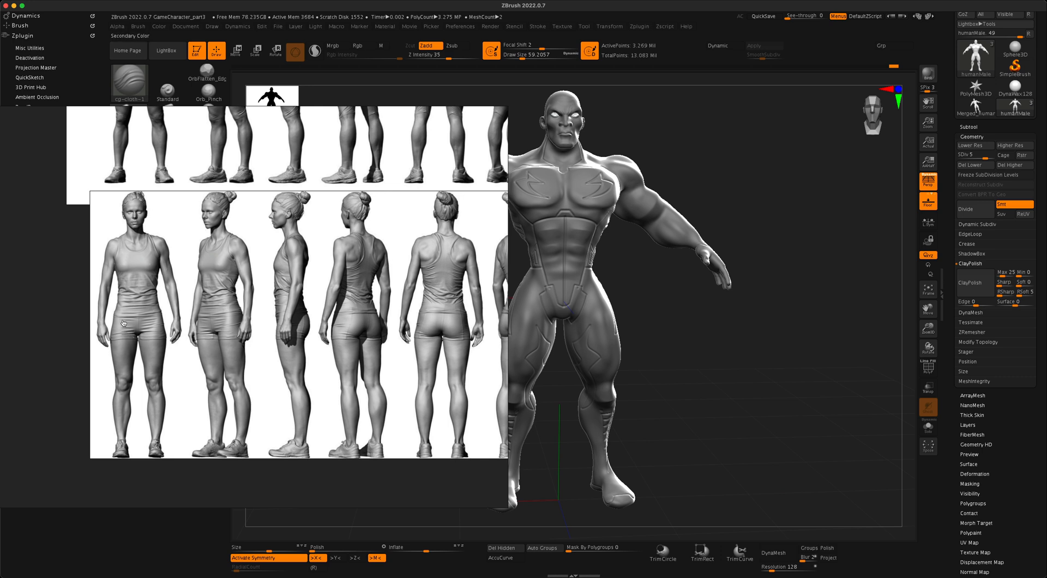
pyautogui.moveTo(457, 343); pyautogui.dragTo(396, 333, button='middle')
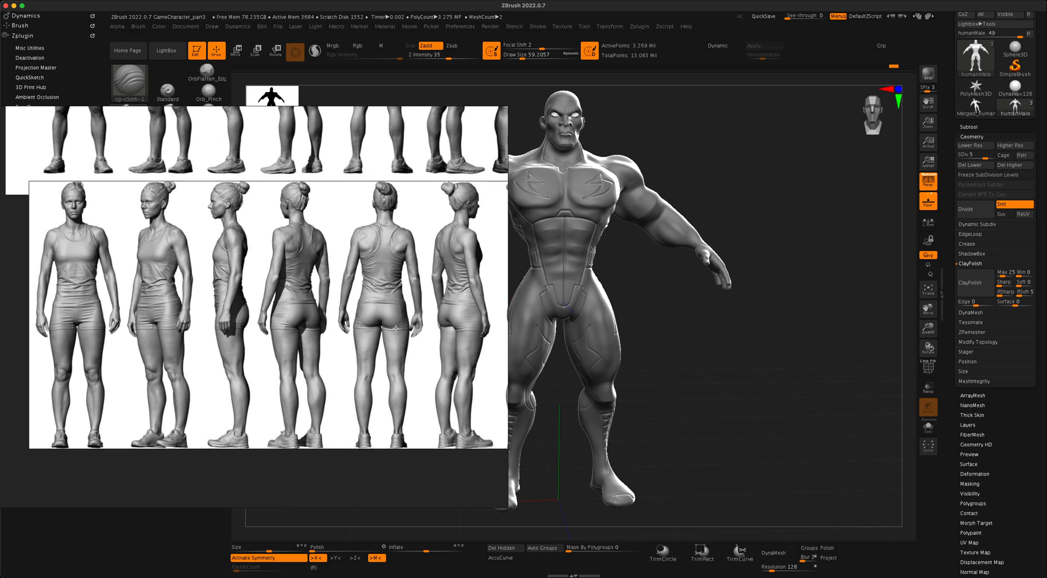
pyautogui.scroll(-5, 373, 304)
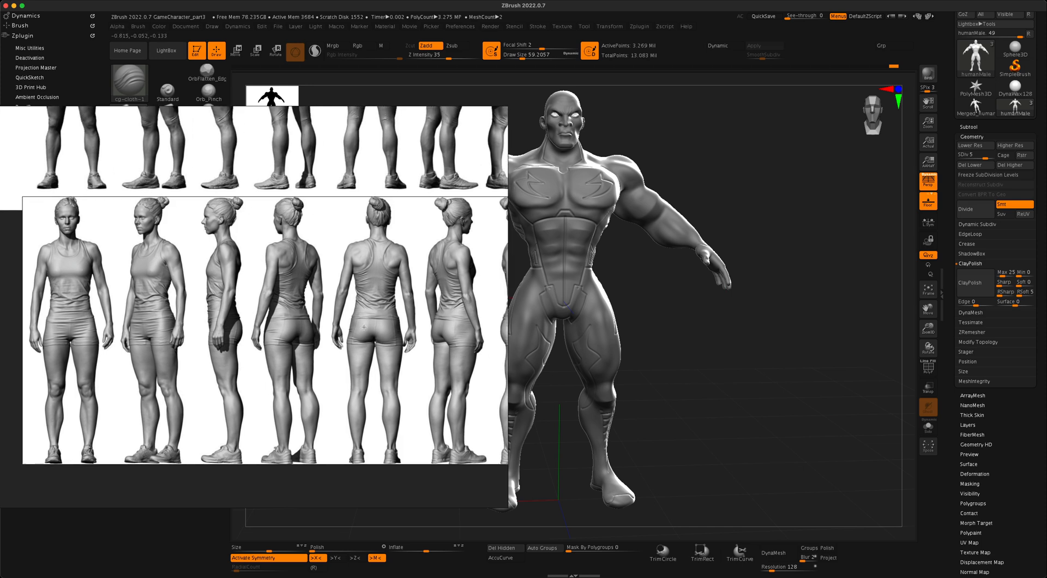
pyautogui.scroll(4, 351, 371)
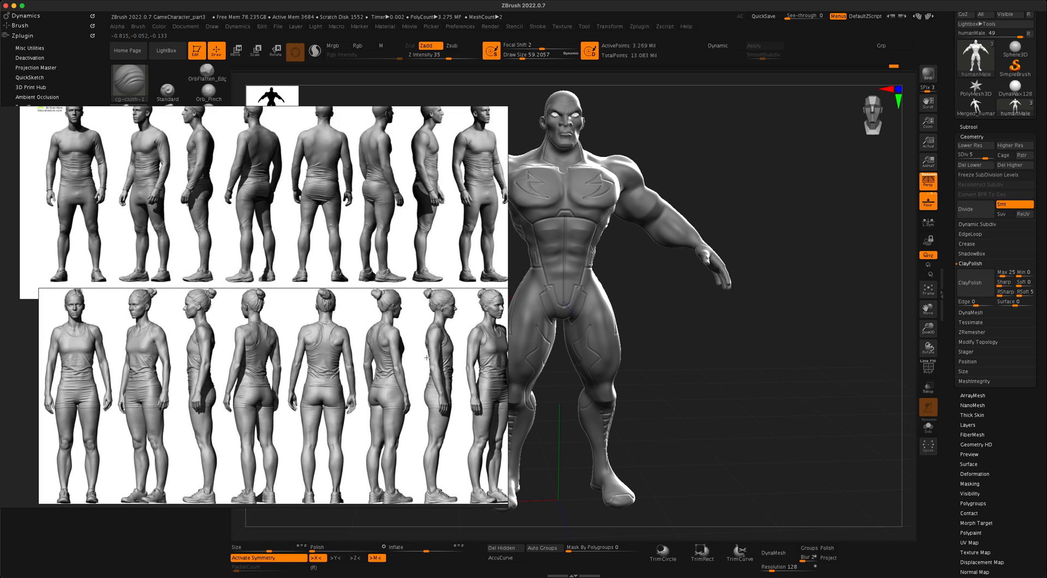
# Step: Move the reference board clear of the character and select the cg-cloth-1 brush
pyautogui.moveTo(426, 358); pyautogui.dragTo(196, 377, button='right')
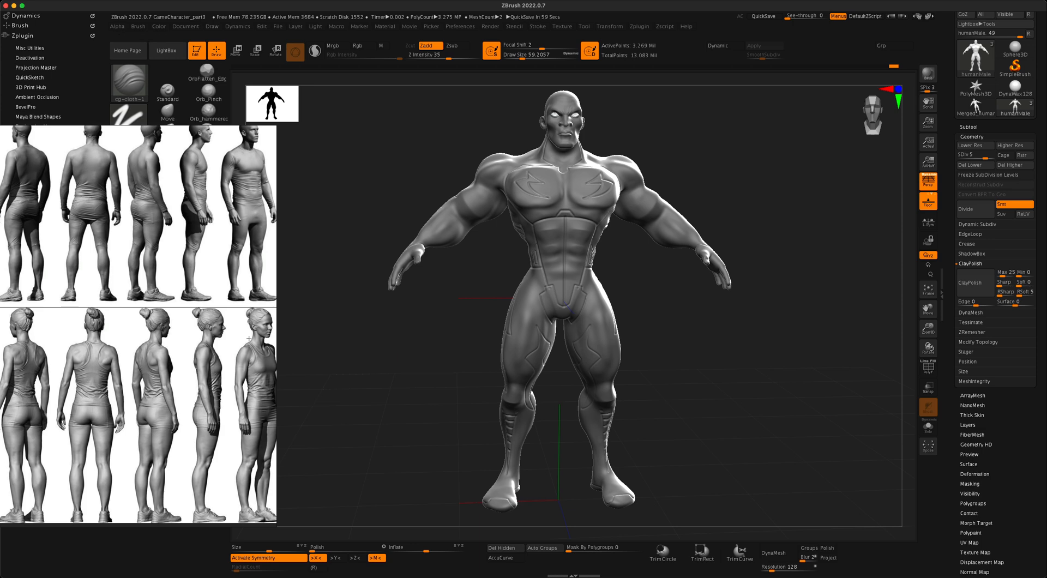
pyautogui.click(138, 87)
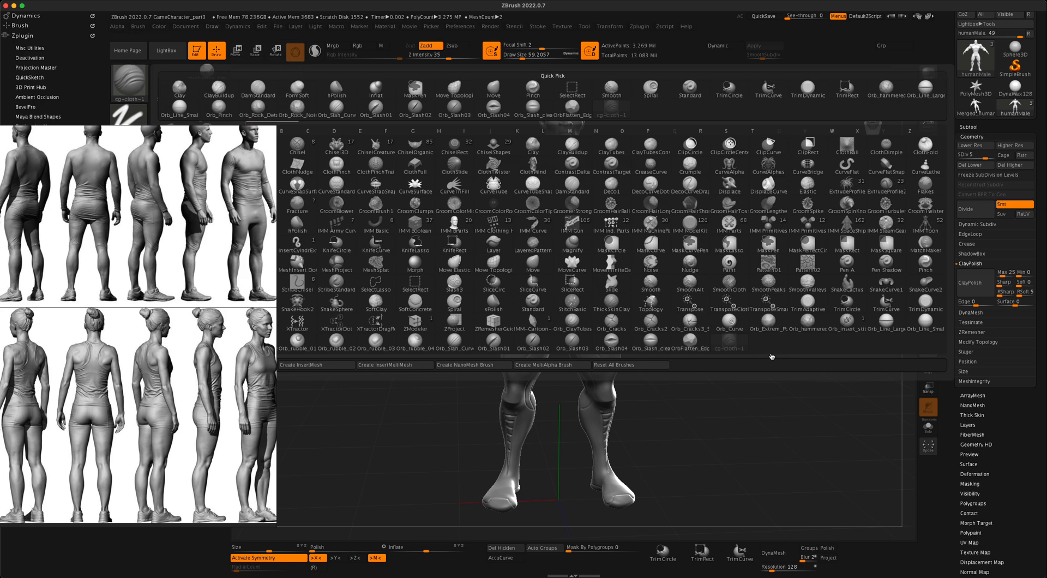
pyautogui.click(731, 342)
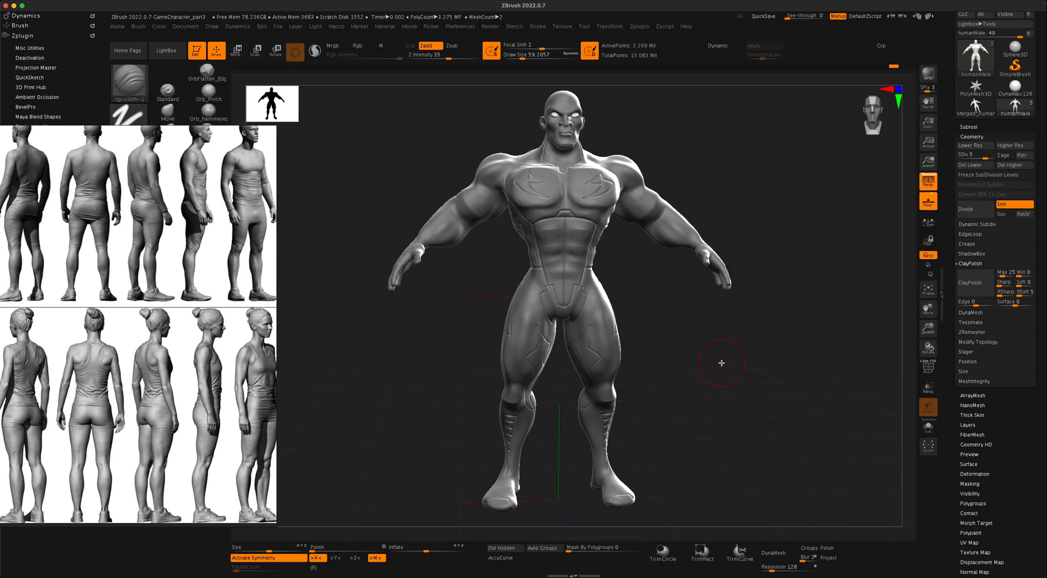
pyautogui.moveTo(721, 362)
pyautogui.keyDown('alt'); pyautogui.mouseDown()
pyautogui.moveTo(663, 365)
pyautogui.moveTo(657, 354)
pyautogui.mouseUp(); pyautogui.keyUp('alt')
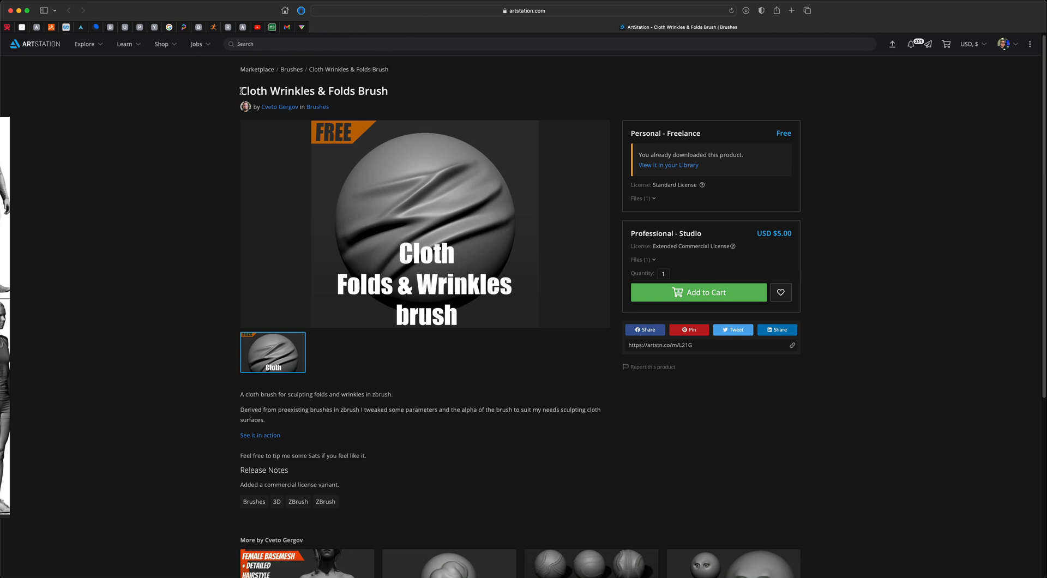
# Step: Highlight the Cloth Wrinkles & Folds Brush title on its ArtStation page, clear the highlight and switch back to ZBrush
pyautogui.moveTo(241, 91); pyautogui.dragTo(391, 87)
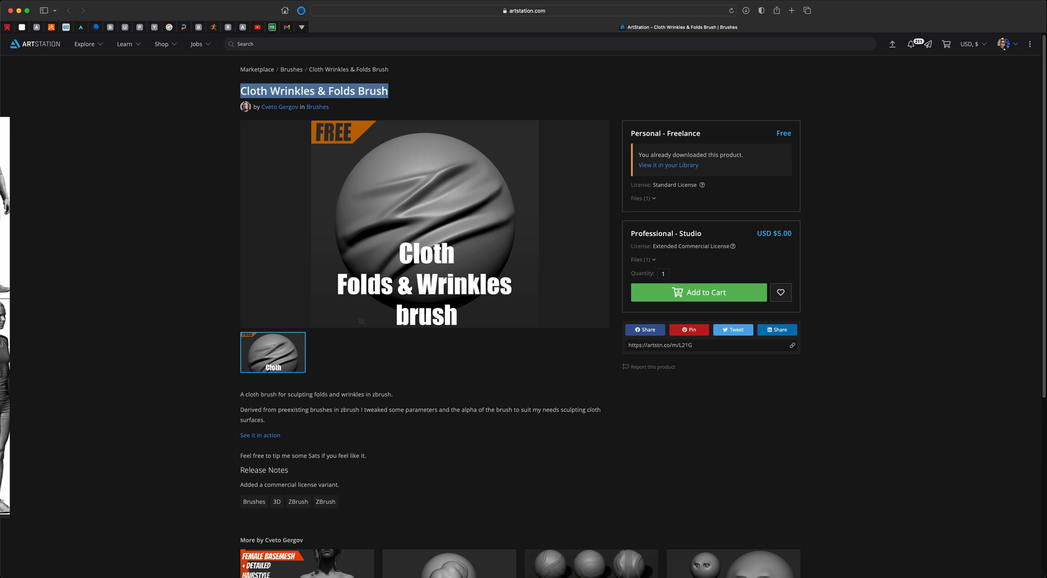
pyautogui.click(221, 164)
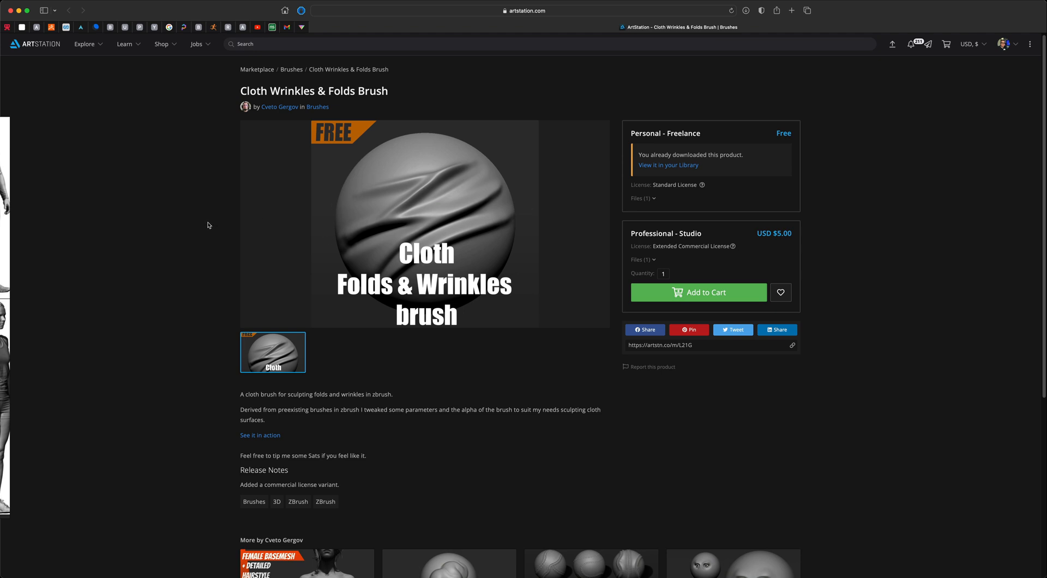
pyautogui.press('super+Tab')
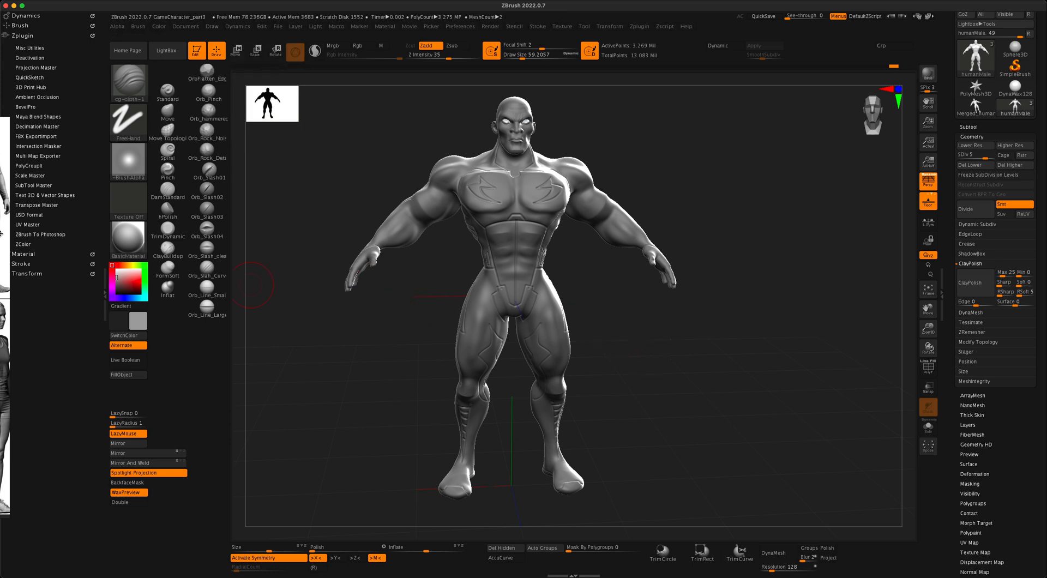
# Step: Place the reference board beside the character, frame the hips and thighs, and set the brush draw size to about 18.5
pyautogui.moveTo(1, 234); pyautogui.dragTo(328, 187)
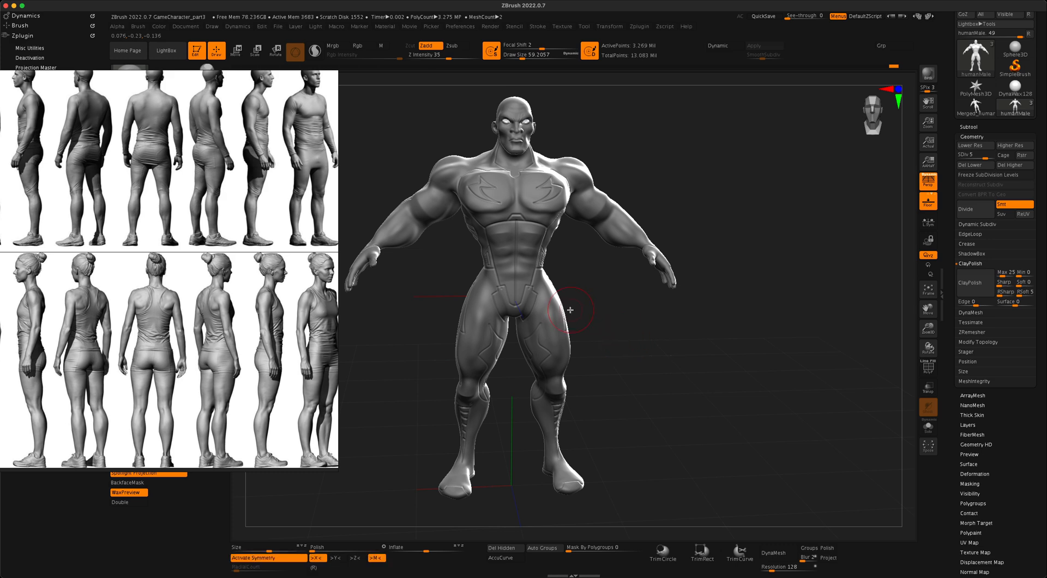
pyautogui.scroll(5, 635, 333)
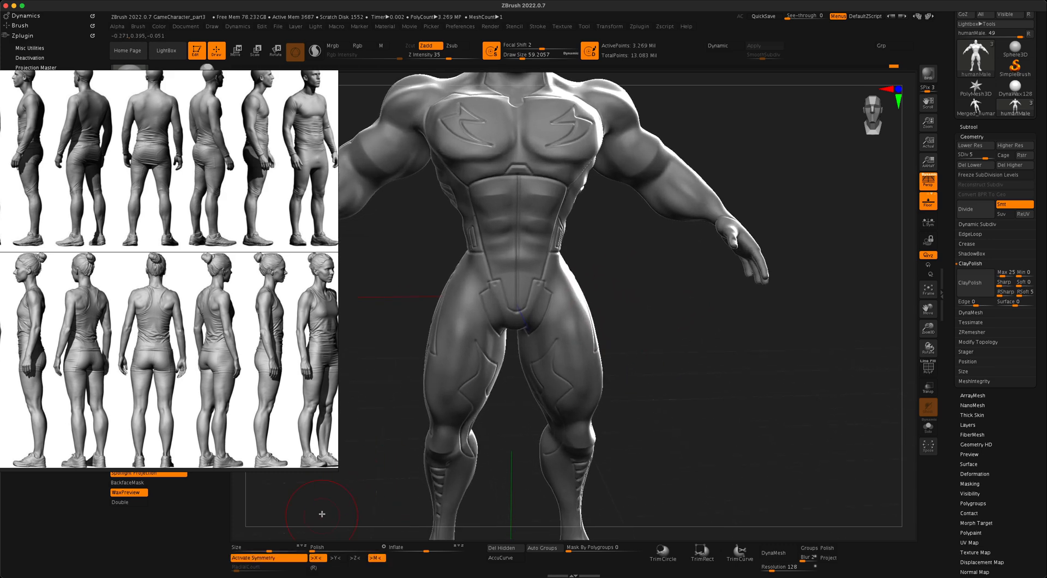
pyautogui.moveTo(669, 377)
pyautogui.mouseDown()
pyautogui.moveTo(673, 402)
pyautogui.moveTo(671, 367)
pyautogui.moveTo(680, 400)
pyautogui.moveTo(586, 330)
pyautogui.mouseUp()
pyautogui.press('s')
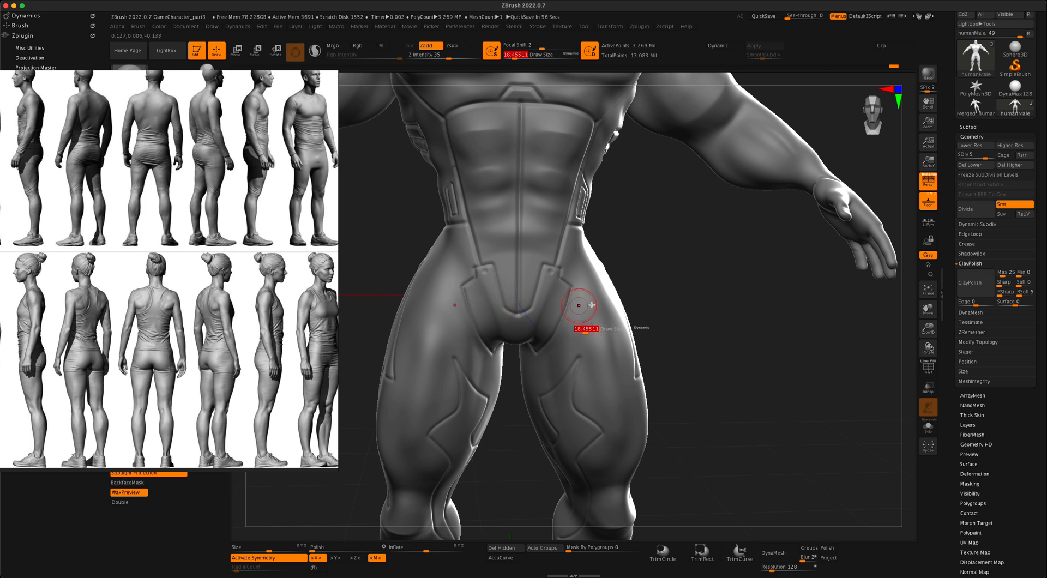
pyautogui.moveTo(661, 285); pyautogui.dragTo(659, 287)
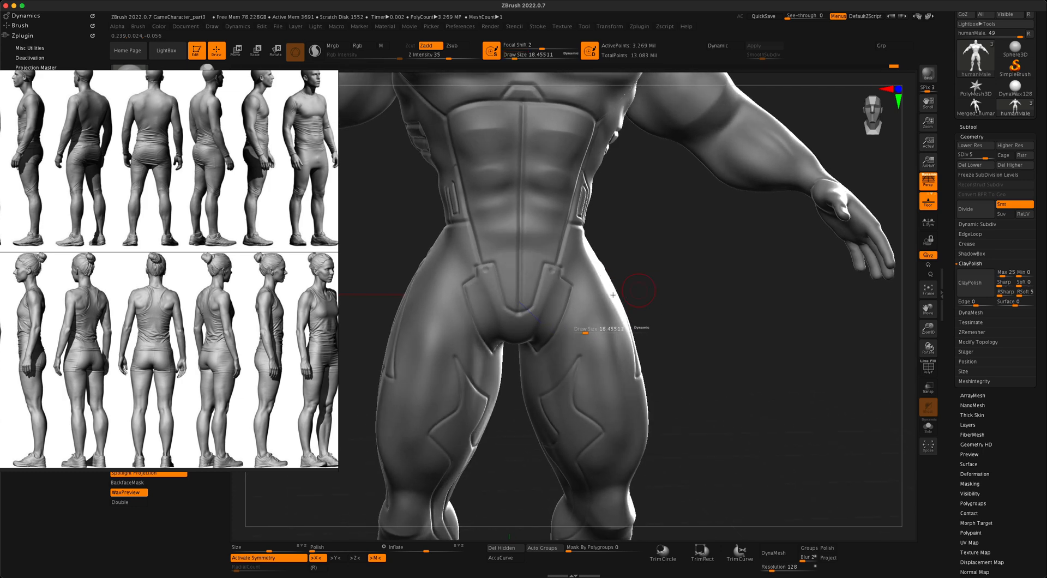
# Step: Try cloth folds with the brush from the groin crease out across the upper thighs
pyautogui.moveTo(537, 333); pyautogui.dragTo(576, 315)
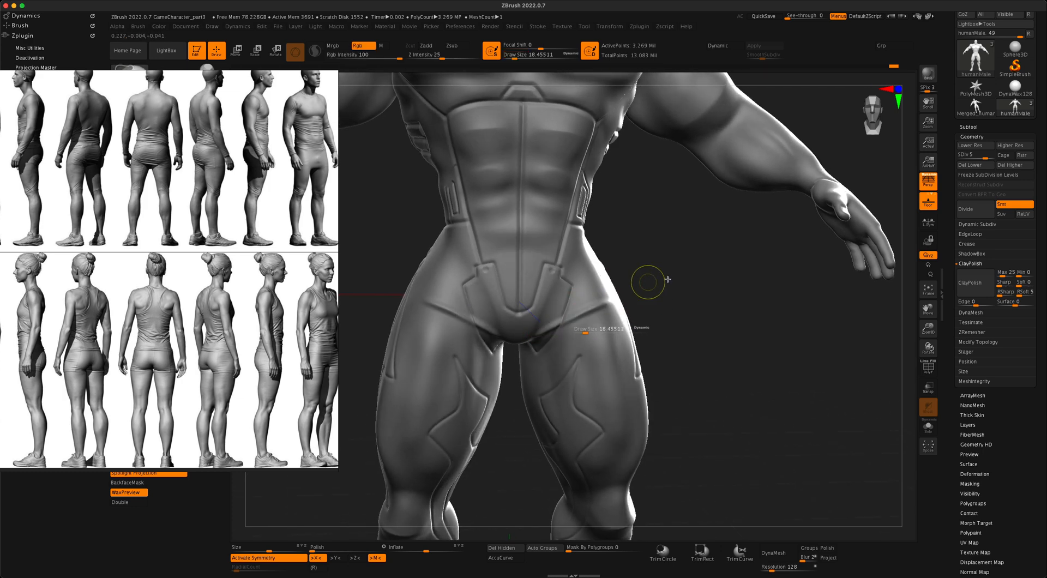
pyautogui.moveTo(649, 282)
pyautogui.mouseDown()
pyautogui.moveTo(680, 282)
pyautogui.moveTo(682, 301)
pyautogui.mouseUp()
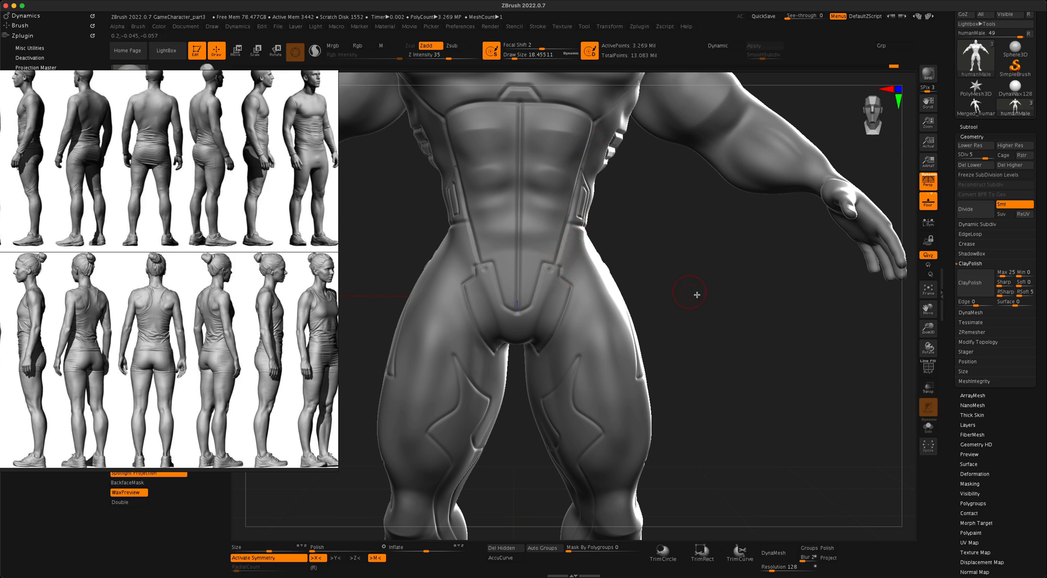
pyautogui.moveTo(694, 300)
pyautogui.mouseDown()
pyautogui.moveTo(710, 299)
pyautogui.moveTo(698, 295)
pyautogui.mouseUp()
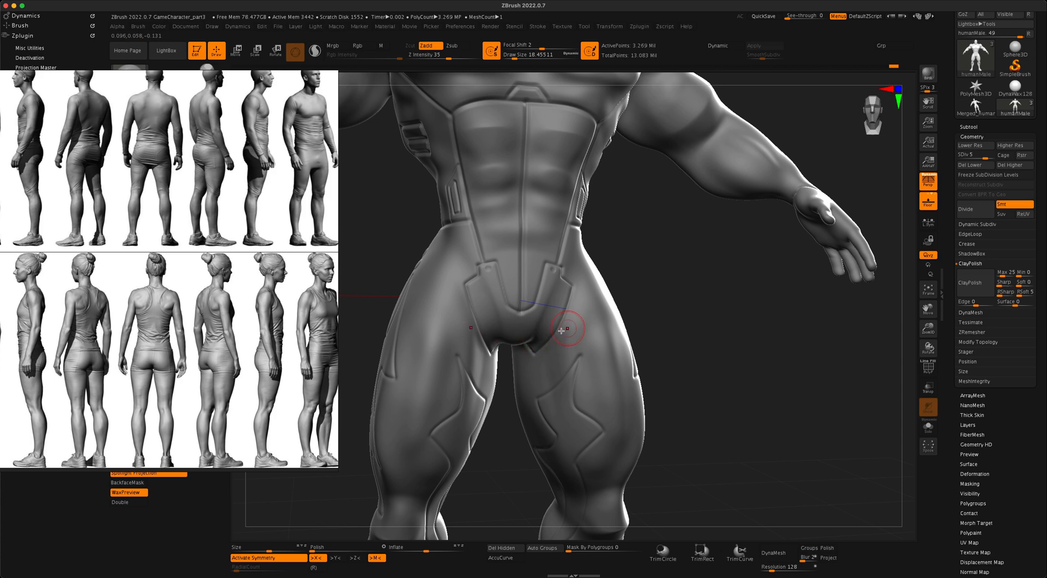
pyautogui.moveTo(668, 289); pyautogui.dragTo(685, 284)
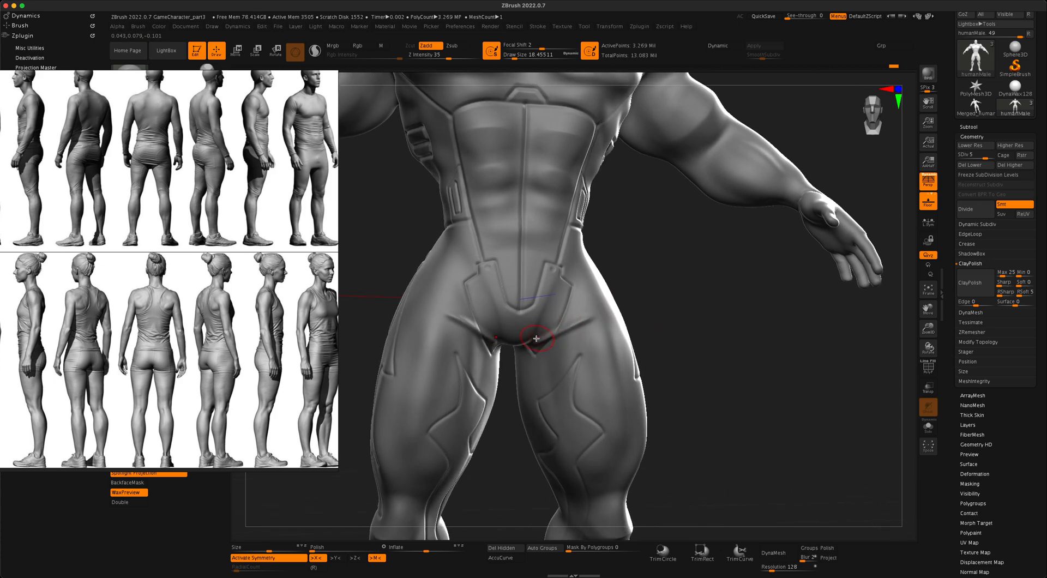
pyautogui.moveTo(544, 334)
pyautogui.mouseDown()
pyautogui.moveTo(681, 282)
pyautogui.moveTo(545, 300)
pyautogui.mouseUp()
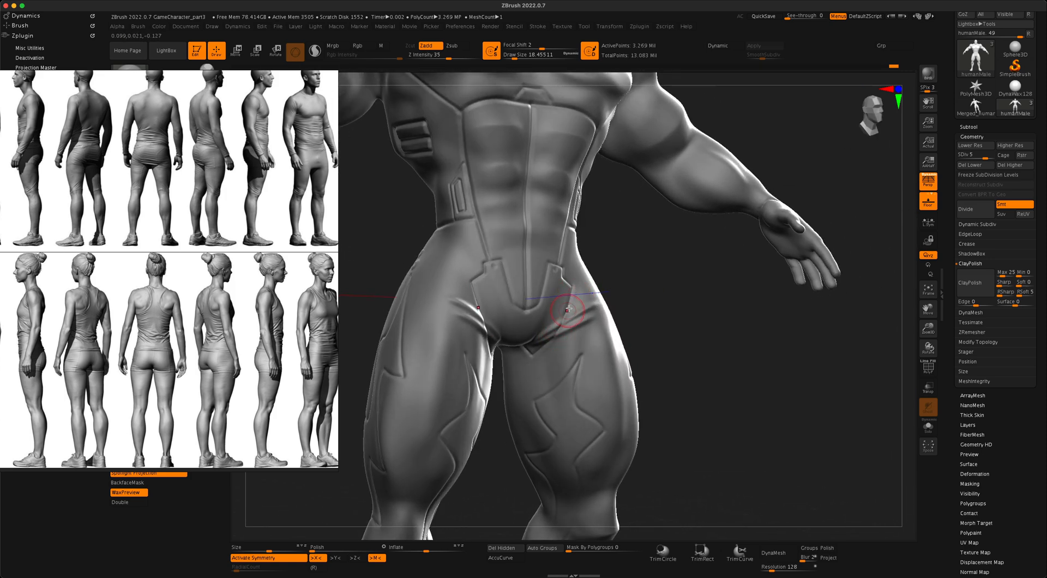
pyautogui.moveTo(620, 304)
pyautogui.mouseDown()
pyautogui.moveTo(556, 349)
pyautogui.moveTo(548, 325)
pyautogui.mouseUp()
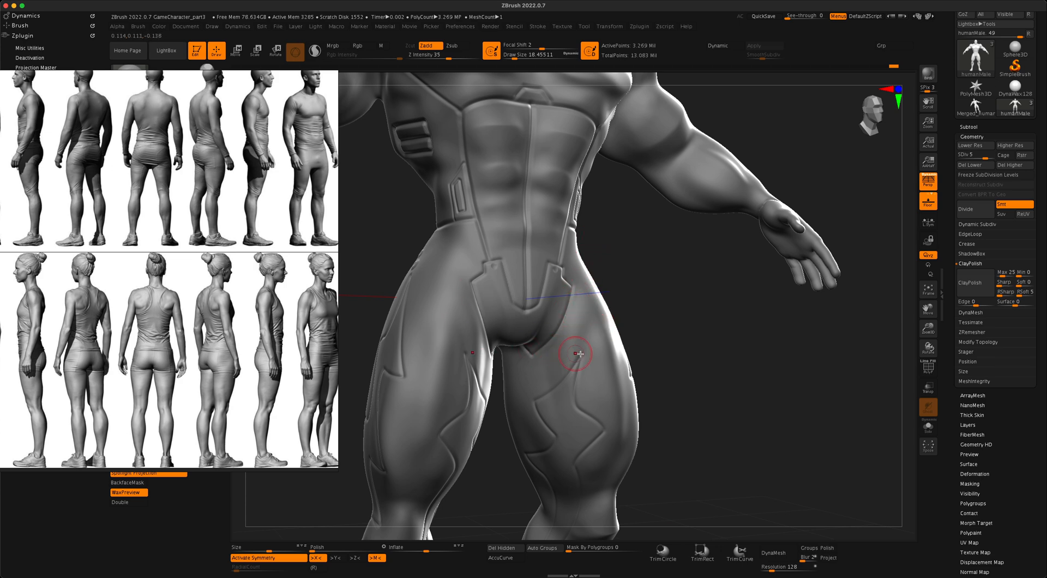
pyautogui.moveTo(652, 327)
pyautogui.mouseDown()
pyautogui.moveTo(679, 321)
pyautogui.moveTo(649, 292)
pyautogui.mouseUp()
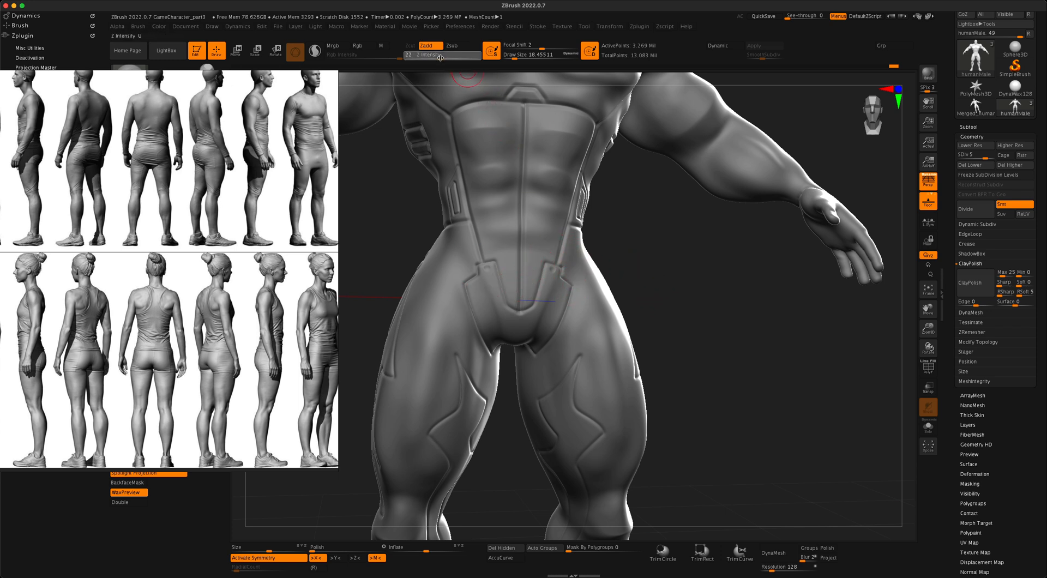
# Step: Set the brush Z Intensity to 20 and raise the character mesh to subdivision level 6
pyautogui.moveTo(438, 57); pyautogui.dragTo(438, 57)
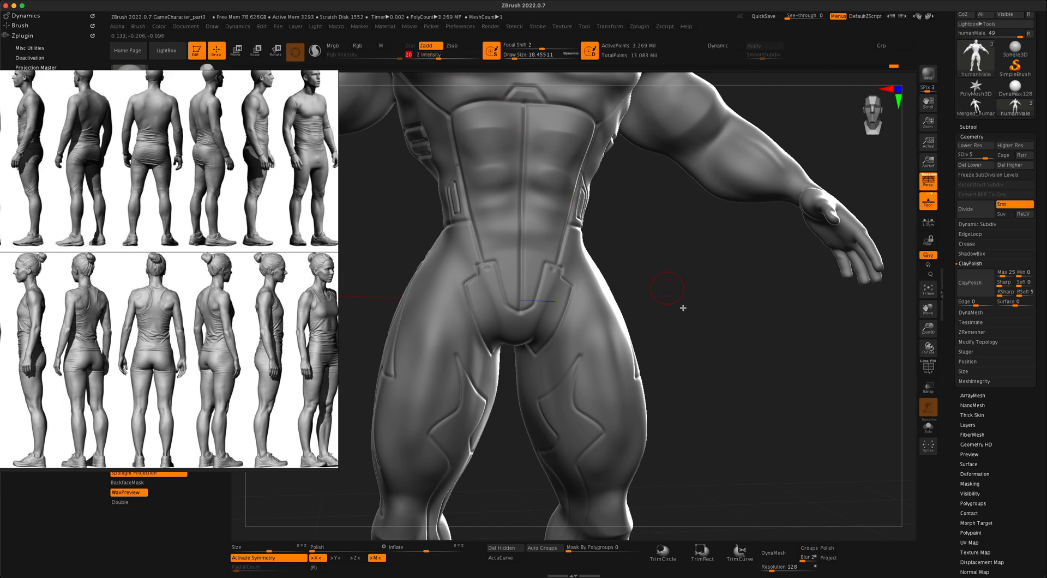
pyautogui.moveTo(678, 306)
pyautogui.mouseDown()
pyautogui.moveTo(711, 318)
pyautogui.moveTo(702, 320)
pyautogui.moveTo(736, 315)
pyautogui.moveTo(720, 293)
pyautogui.mouseUp()
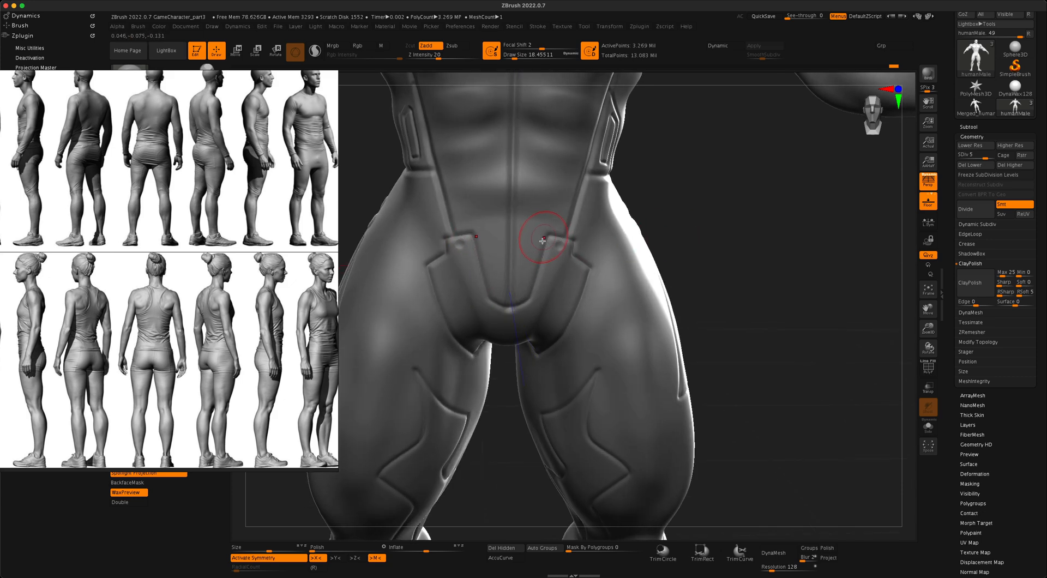
pyautogui.moveTo(685, 227); pyautogui.dragTo(690, 214)
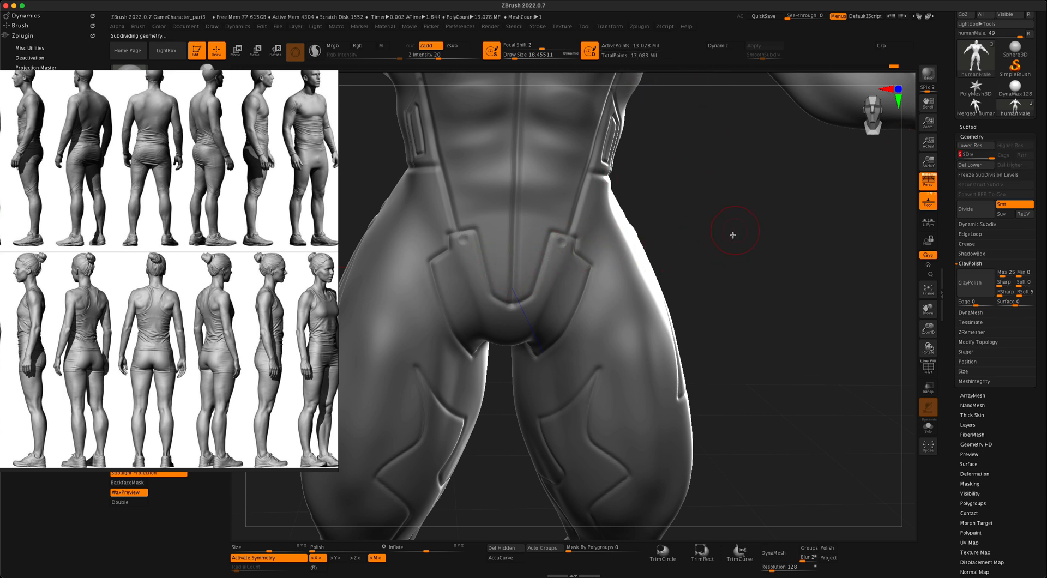
pyautogui.moveTo(733, 235)
pyautogui.mouseDown()
pyautogui.moveTo(735, 248)
pyautogui.moveTo(742, 218)
pyautogui.moveTo(720, 260)
pyautogui.moveTo(718, 221)
pyautogui.moveTo(720, 244)
pyautogui.moveTo(623, 250)
pyautogui.mouseUp()
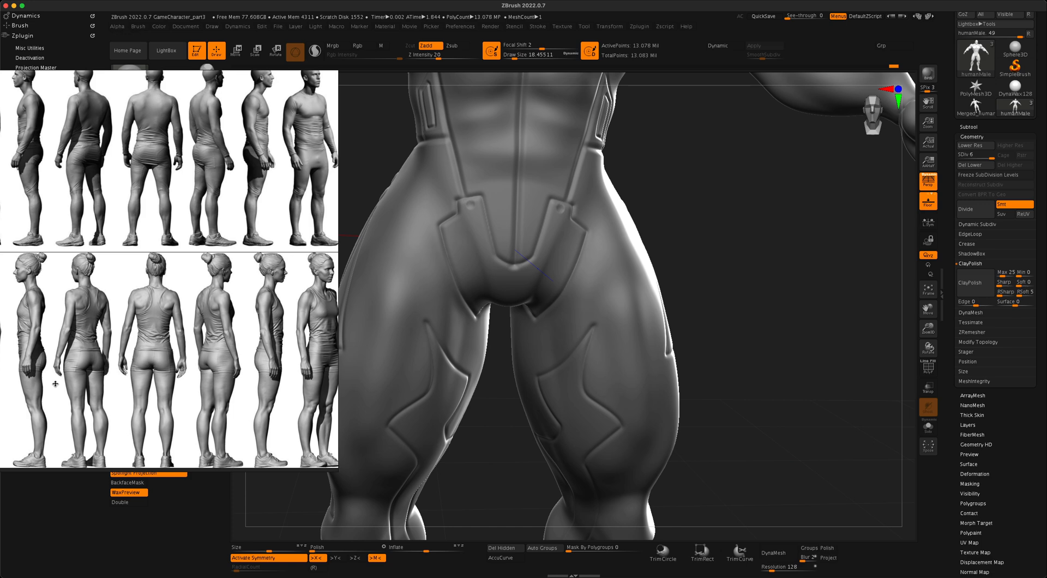
# Step: Place the reference board on the other side of the character and enlarge the female front view's torso and shorts folds
pyautogui.moveTo(79, 357)
pyautogui.mouseDown()
pyautogui.moveTo(239, 326)
pyautogui.moveTo(827, 380)
pyautogui.moveTo(819, 320)
pyautogui.mouseUp()
pyautogui.scroll(2, 818, 317)
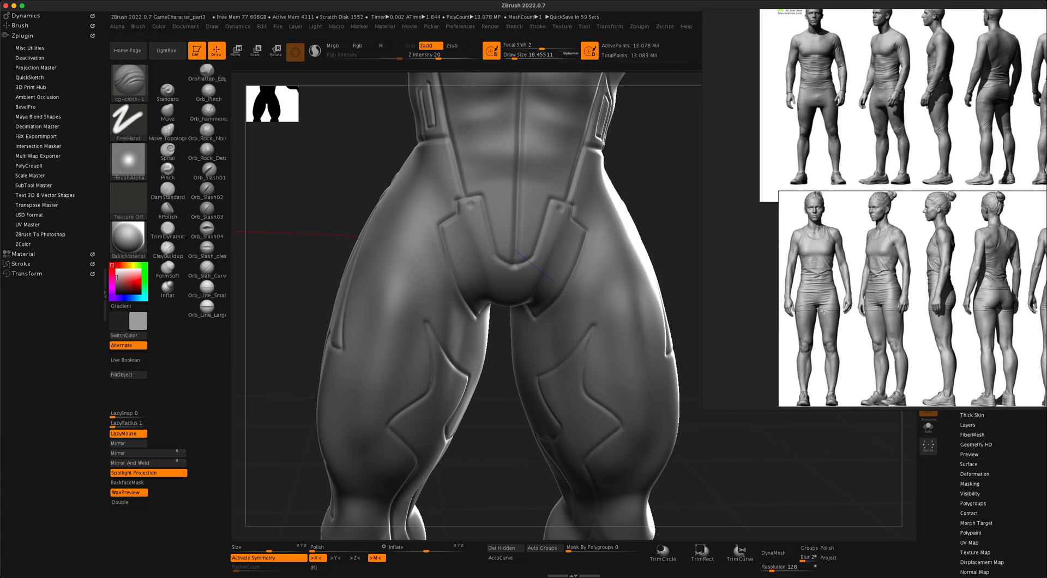
pyautogui.scroll(3, 817, 315)
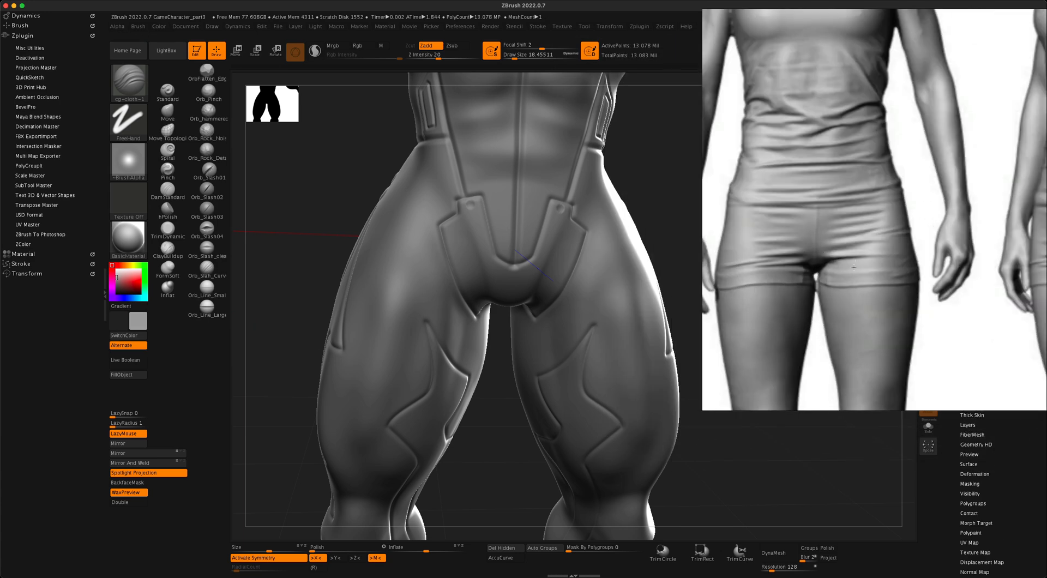
pyautogui.scroll(-3, 834, 308)
pyautogui.scroll(2, 830, 310)
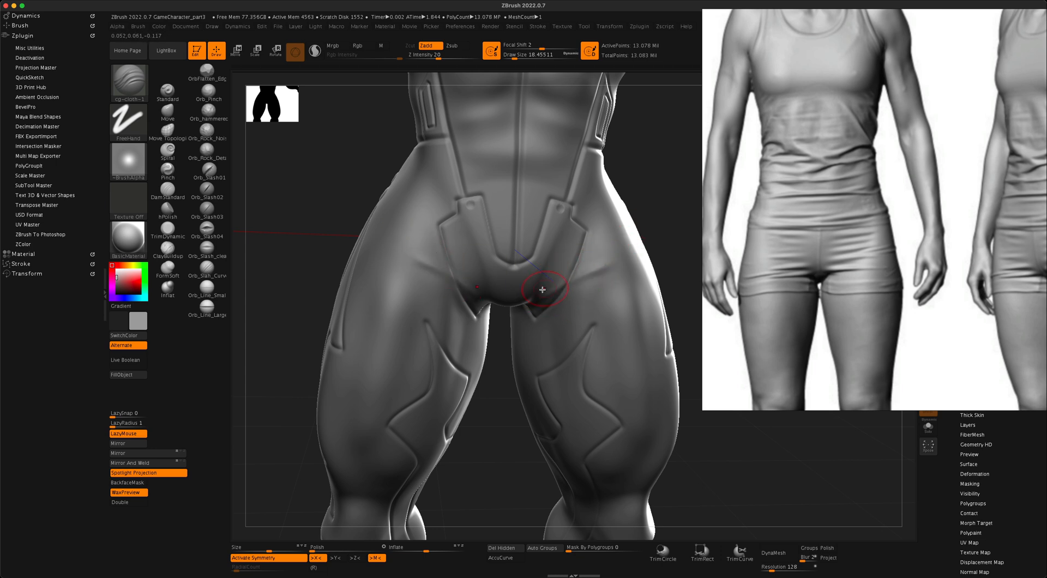
# Step: Brush cloth folds radiating from the groin across both upper thighs, enlarging the draw size to about 25
pyautogui.moveTo(553, 280); pyautogui.dragTo(616, 241)
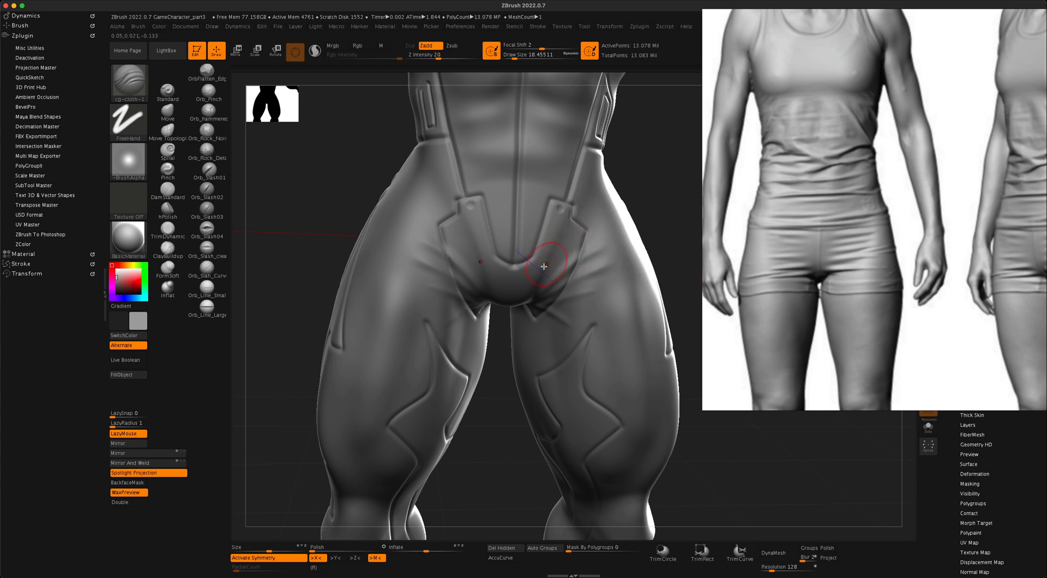
pyautogui.moveTo(678, 215)
pyautogui.mouseDown()
pyautogui.moveTo(655, 221)
pyautogui.moveTo(668, 196)
pyautogui.mouseUp()
pyautogui.press(']')
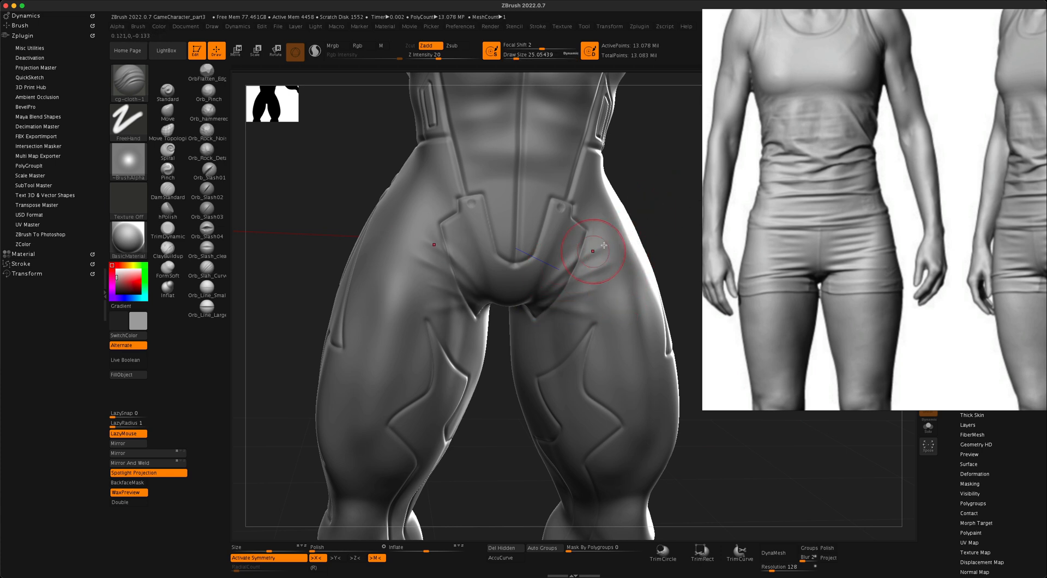
pyautogui.moveTo(638, 180)
pyautogui.mouseDown()
pyautogui.moveTo(647, 171)
pyautogui.moveTo(650, 199)
pyautogui.moveTo(612, 168)
pyautogui.moveTo(636, 208)
pyautogui.moveTo(639, 244)
pyautogui.mouseUp()
pyautogui.keyDown('alt'); pyautogui.moveTo(689, 177); pyautogui.dragTo(665, 312); pyautogui.keyUp('alt')
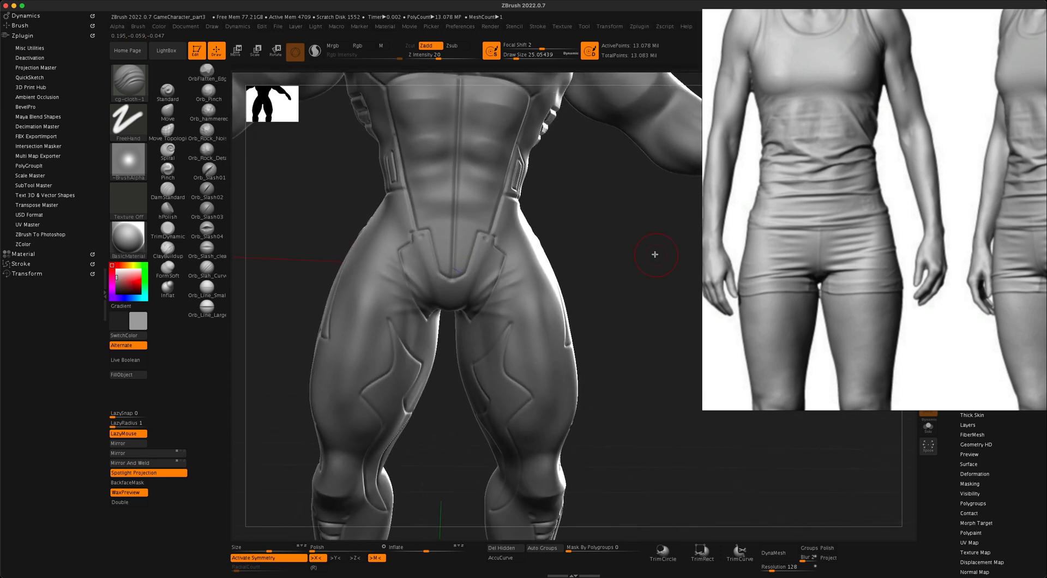
pyautogui.moveTo(650, 240)
pyautogui.mouseDown()
pyautogui.moveTo(631, 243)
pyautogui.moveTo(642, 247)
pyautogui.mouseUp()
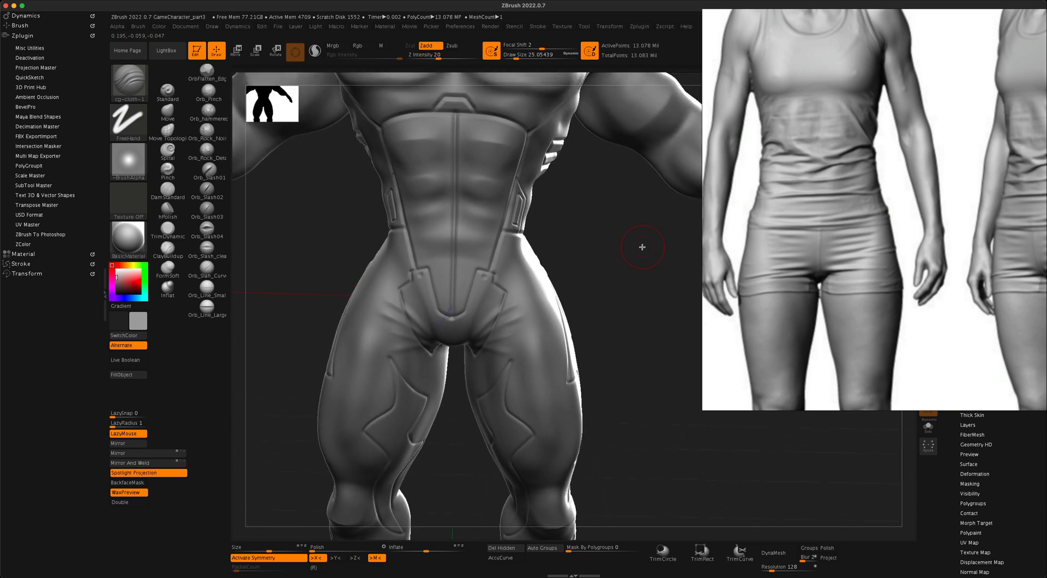
# Step: Zoom the reference board out to both rows of full figures and arrange it beside the character
pyautogui.scroll(-8, 742, 235)
pyautogui.moveTo(846, 217); pyautogui.dragTo(770, 259, button='right')
pyautogui.scroll(-3, 796, 280)
pyautogui.moveTo(797, 280); pyautogui.dragTo(754, 327, button='middle')
pyautogui.scroll(5, 754, 314)
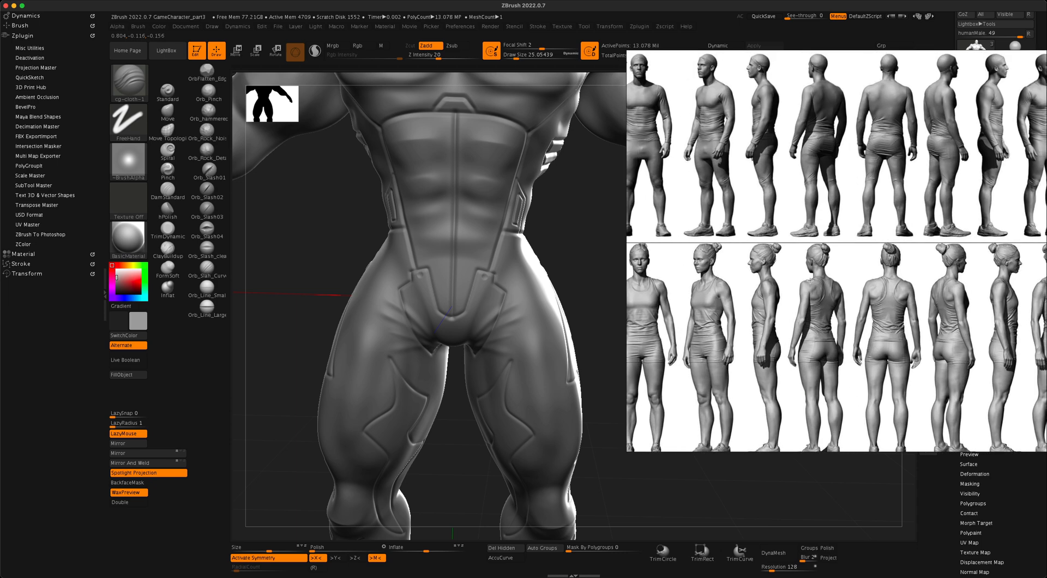
pyautogui.moveTo(809, 283); pyautogui.dragTo(827, 277, button='middle')
pyautogui.moveTo(655, 286); pyautogui.dragTo(696, 308, button='middle')
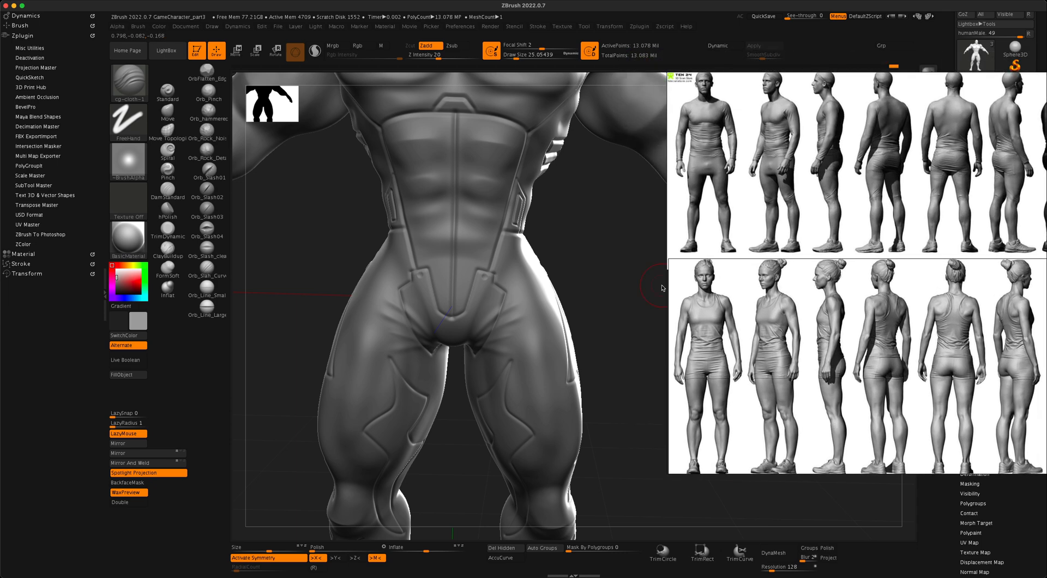
# Step: Set the draw size to about 15.6 and add finer folds along the groin creases and inner thighs
pyautogui.moveTo(590, 208)
pyautogui.keyDown('alt'); pyautogui.mouseDown()
pyautogui.moveTo(594, 311)
pyautogui.moveTo(608, 288)
pyautogui.moveTo(595, 282)
pyautogui.moveTo(573, 301)
pyautogui.mouseUp(); pyautogui.keyUp('alt')
pyautogui.moveTo(582, 180); pyautogui.dragTo(566, 214)
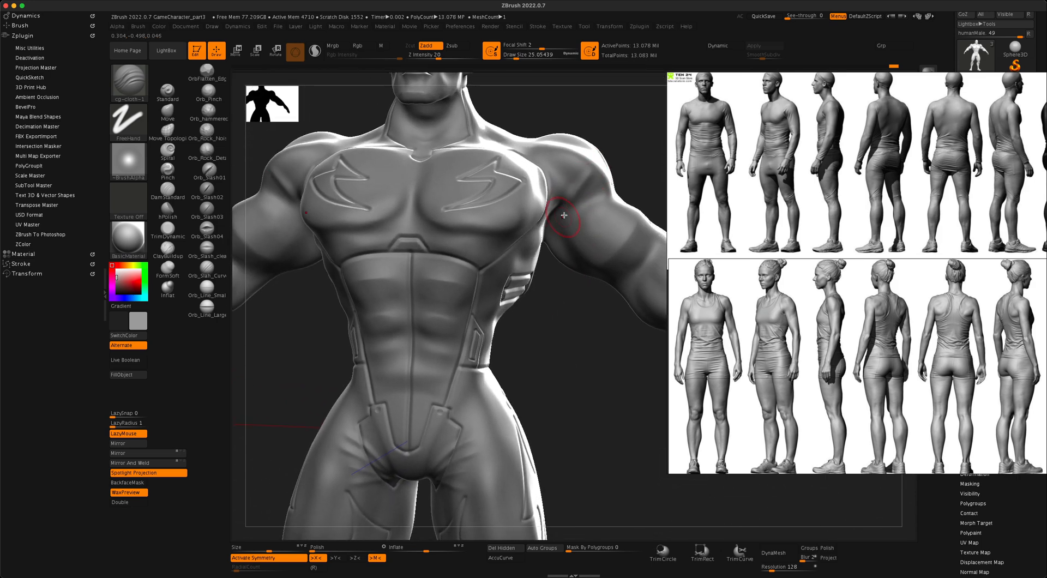
pyautogui.press('ctrl')
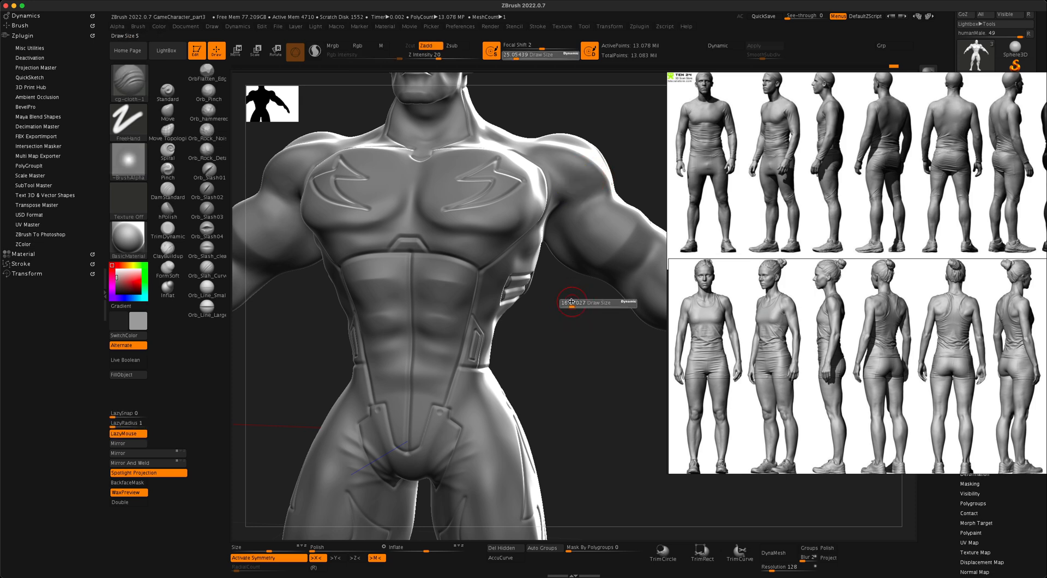
pyautogui.moveTo(578, 380)
pyautogui.keyDown('alt'); pyautogui.mouseDown()
pyautogui.moveTo(568, 294)
pyautogui.moveTo(561, 348)
pyautogui.moveTo(606, 257)
pyautogui.moveTo(594, 236)
pyautogui.moveTo(605, 229)
pyautogui.moveTo(594, 243)
pyautogui.mouseUp(); pyautogui.keyUp('alt')
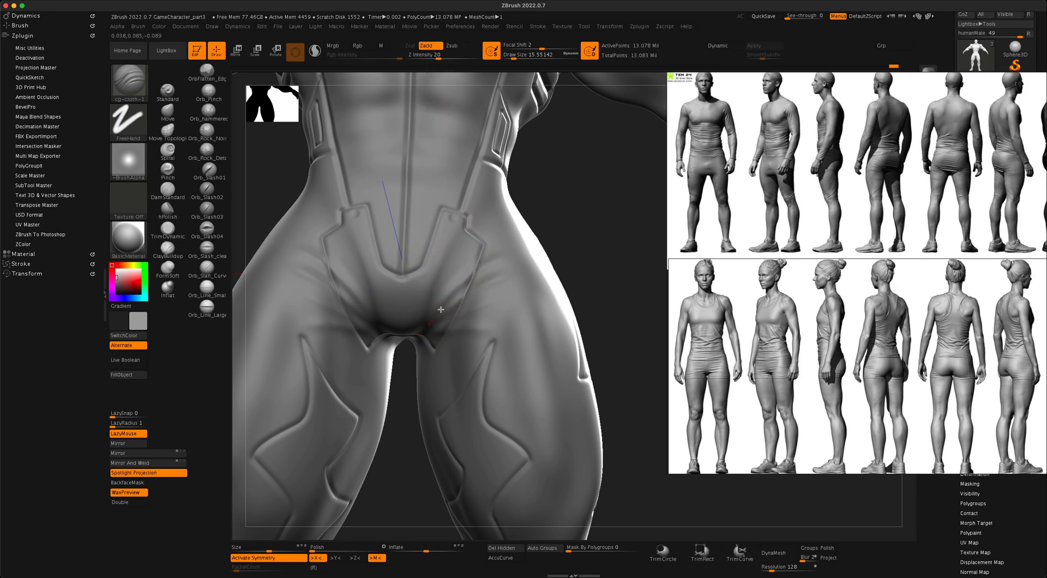
pyautogui.moveTo(441, 323); pyautogui.dragTo(490, 287)
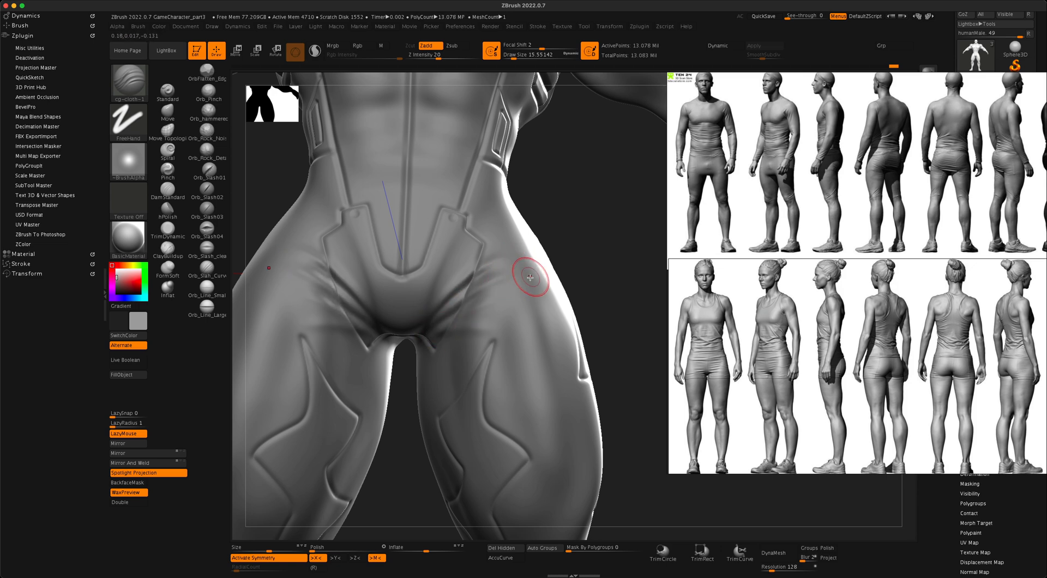
pyautogui.moveTo(599, 244)
pyautogui.mouseDown()
pyautogui.moveTo(606, 264)
pyautogui.moveTo(557, 273)
pyautogui.moveTo(572, 252)
pyautogui.moveTo(529, 239)
pyautogui.mouseUp()
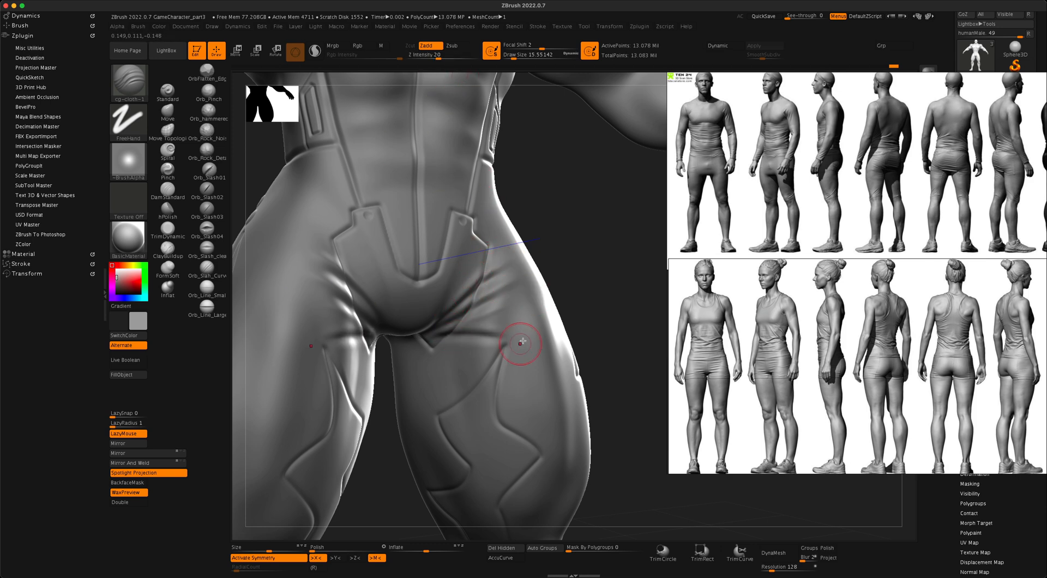
pyautogui.press('ctrl')
pyautogui.moveTo(572, 286)
pyautogui.mouseDown()
pyautogui.moveTo(583, 284)
pyautogui.moveTo(592, 243)
pyautogui.moveTo(563, 283)
pyautogui.moveTo(549, 346)
pyautogui.moveTo(545, 325)
pyautogui.moveTo(519, 320)
pyautogui.moveTo(505, 288)
pyautogui.moveTo(549, 207)
pyautogui.mouseUp()
pyautogui.moveTo(480, 319); pyautogui.dragTo(480, 313)
# Step: Brush cloth wrinkles across the inner elbow, running toward the underside of the arm
pyautogui.moveTo(547, 239); pyautogui.dragTo(509, 272)
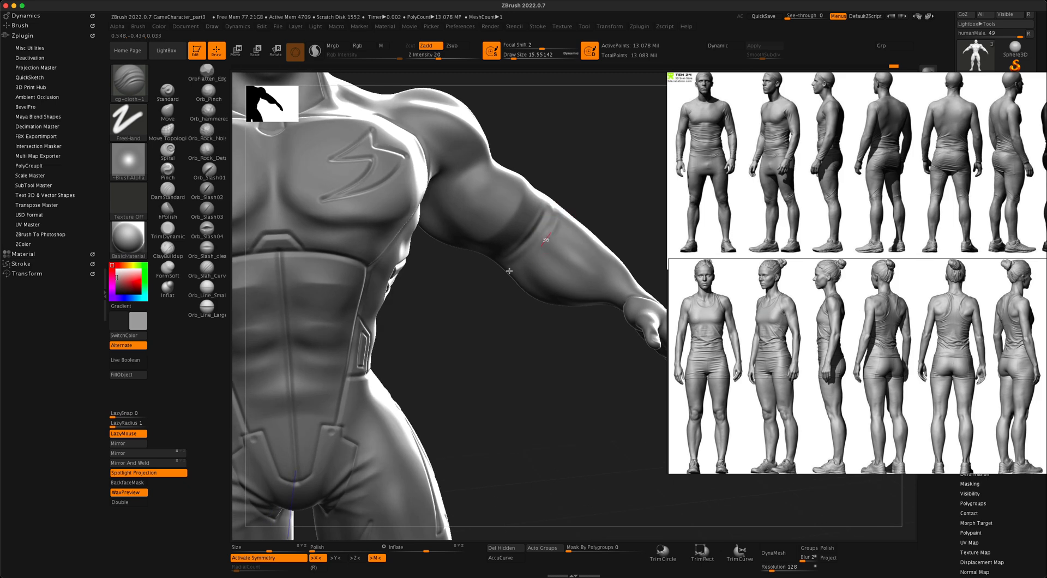
pyautogui.moveTo(490, 309)
pyautogui.mouseDown()
pyautogui.moveTo(477, 301)
pyautogui.moveTo(498, 302)
pyautogui.mouseUp()
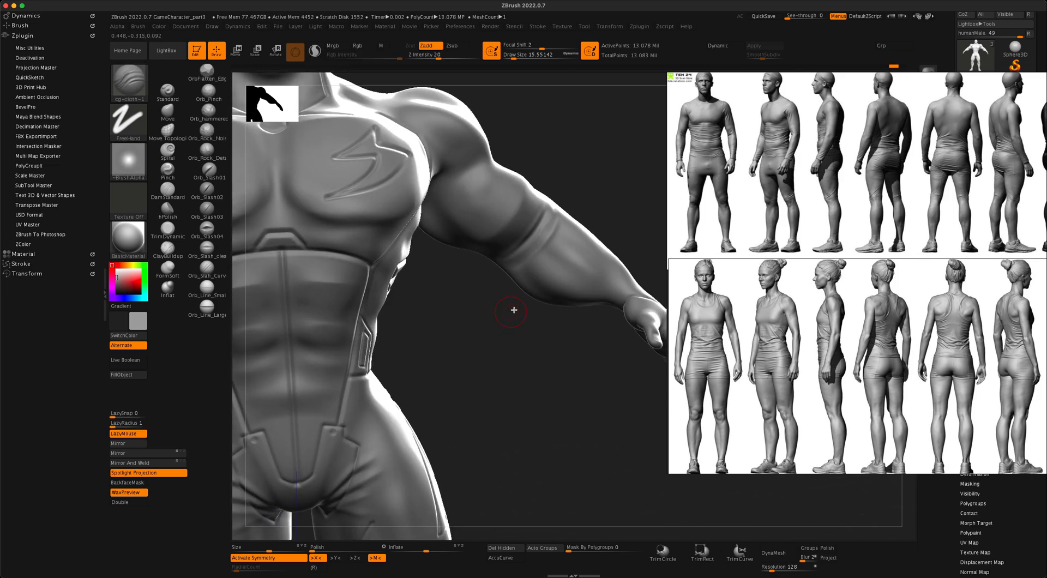
pyautogui.moveTo(485, 314)
pyautogui.mouseDown()
pyautogui.moveTo(461, 355)
pyautogui.moveTo(476, 271)
pyautogui.mouseUp()
pyautogui.moveTo(518, 190); pyautogui.dragTo(474, 193)
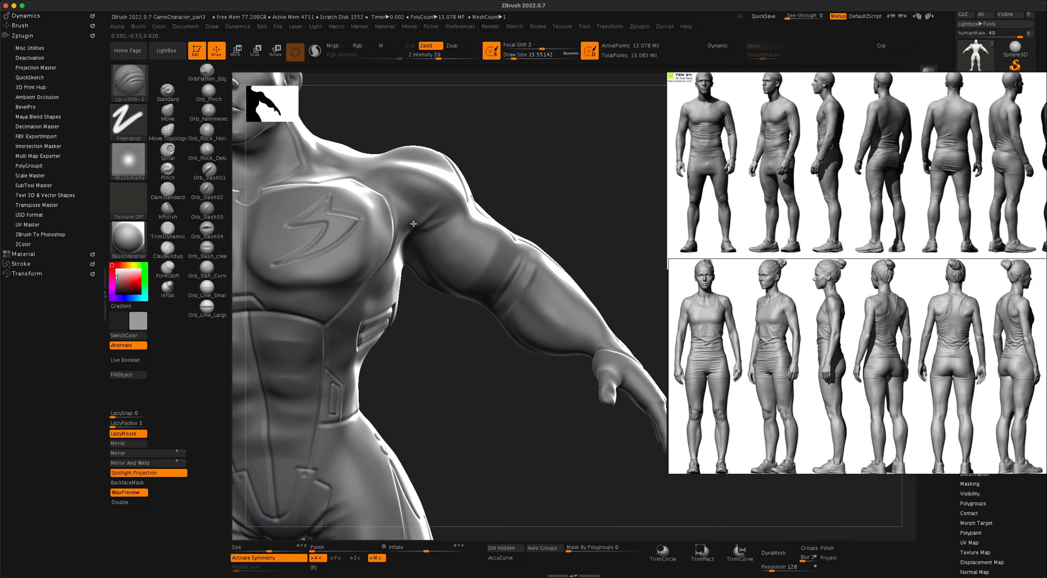
pyautogui.press('ctrl')
pyautogui.moveTo(539, 189); pyautogui.dragTo(547, 190)
# Step: Try cloth folds across the front of both knees, just above the shin panels, and undo them
pyautogui.keyDown('alt'); pyautogui.moveTo(450, 352); pyautogui.dragTo(565, 298); pyautogui.keyUp('alt')
pyautogui.moveTo(563, 325); pyautogui.dragTo(685, 224)
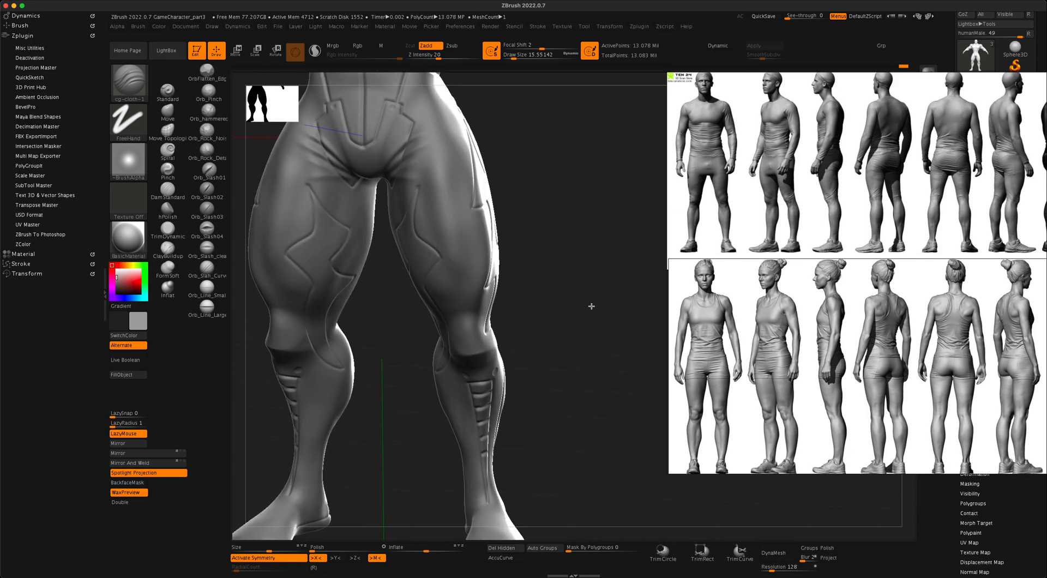
pyautogui.moveTo(592, 307)
pyautogui.mouseDown()
pyautogui.moveTo(568, 321)
pyautogui.moveTo(583, 265)
pyautogui.mouseUp()
pyautogui.moveTo(478, 309); pyautogui.dragTo(510, 316)
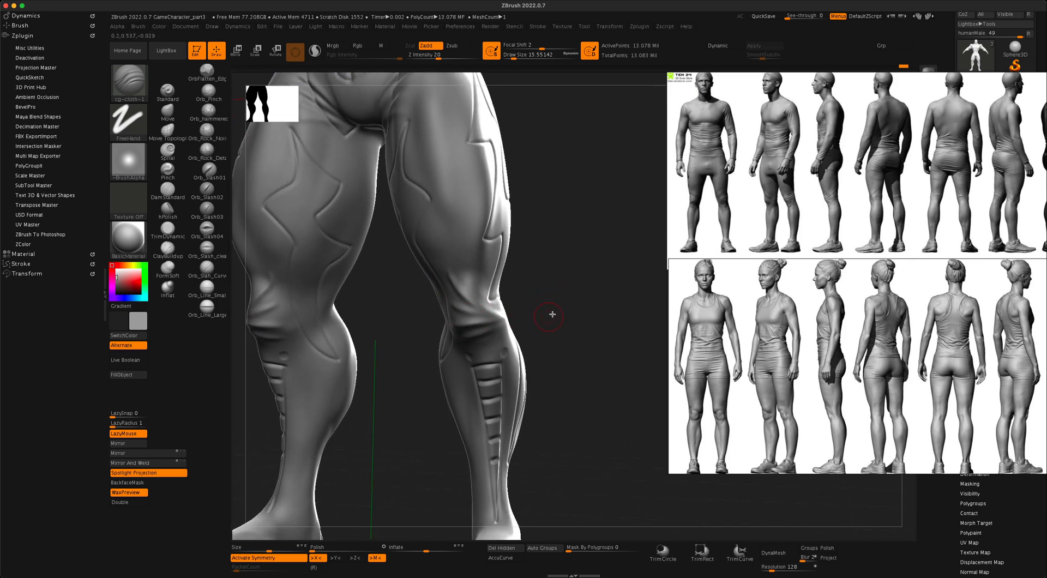
pyautogui.moveTo(552, 312)
pyautogui.mouseDown()
pyautogui.moveTo(619, 314)
pyautogui.moveTo(583, 290)
pyautogui.moveTo(597, 285)
pyautogui.mouseUp()
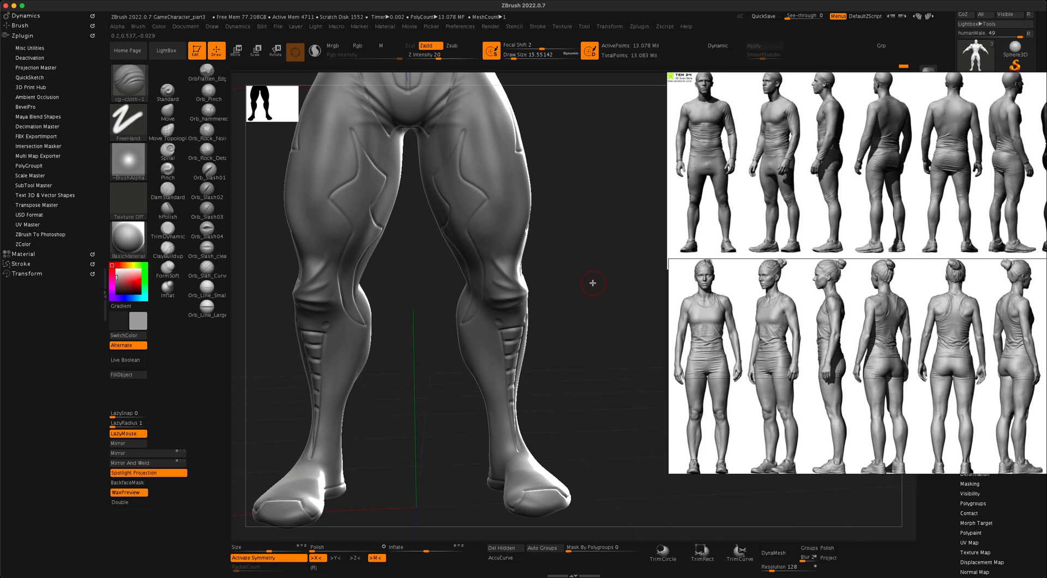
pyautogui.press('ctrl')
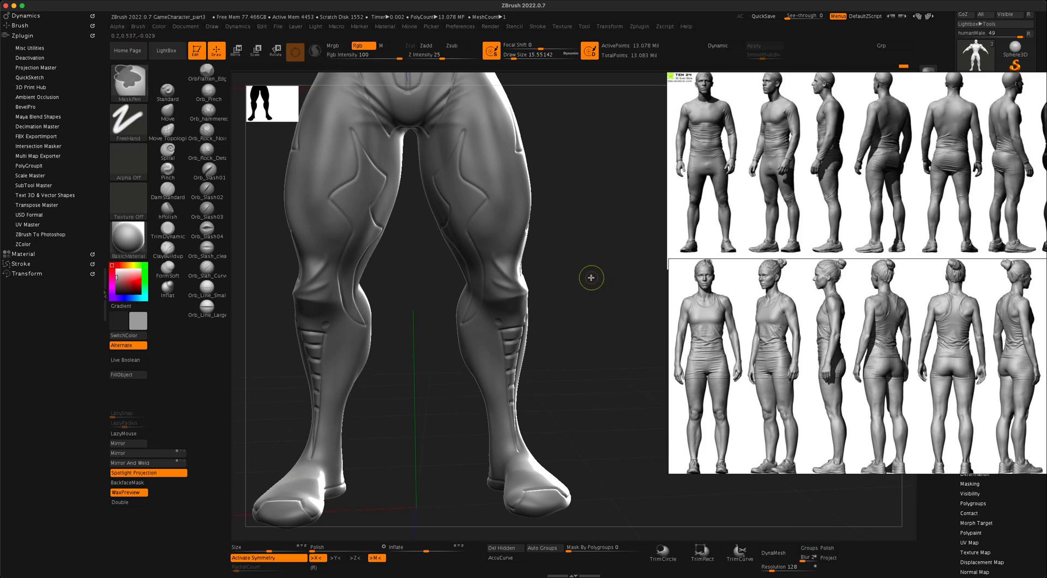
pyautogui.press('ctrl')
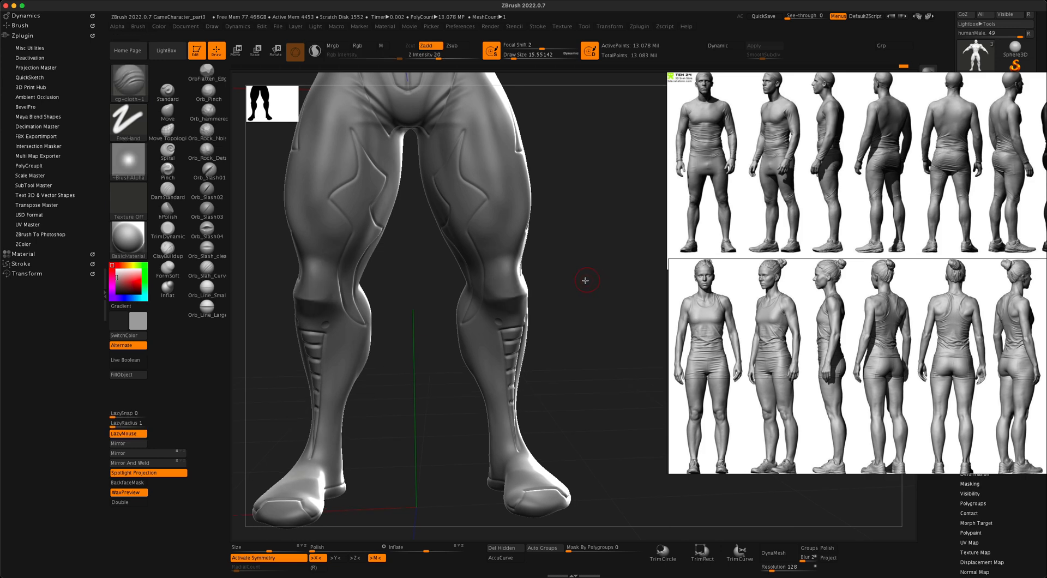
# Step: Turn off symmetry and brush cloth folds over the front and outer side of the character's left knee
pyautogui.moveTo(582, 281); pyautogui.dragTo(572, 287)
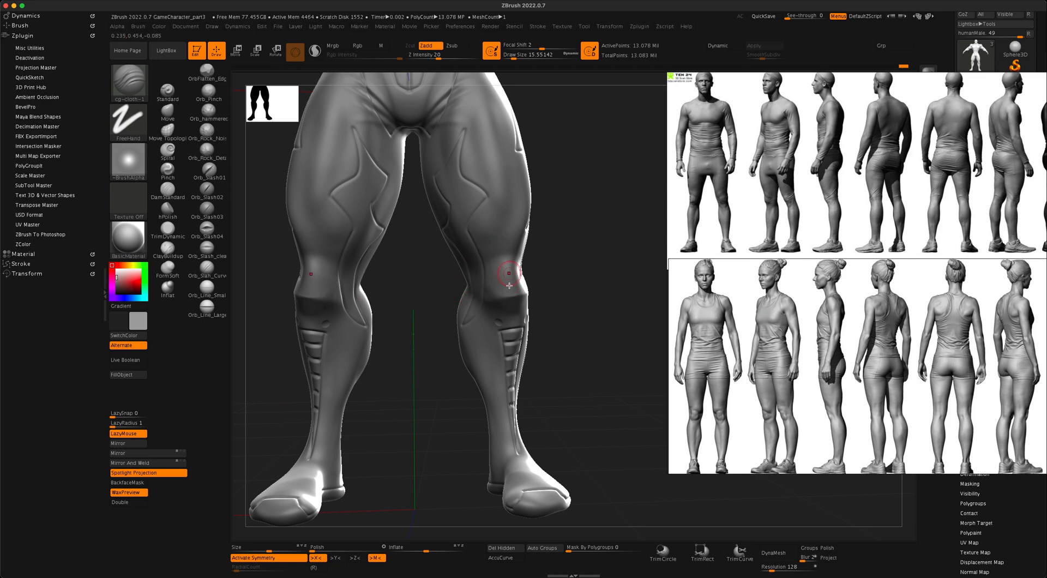
pyautogui.moveTo(586, 288); pyautogui.dragTo(592, 287)
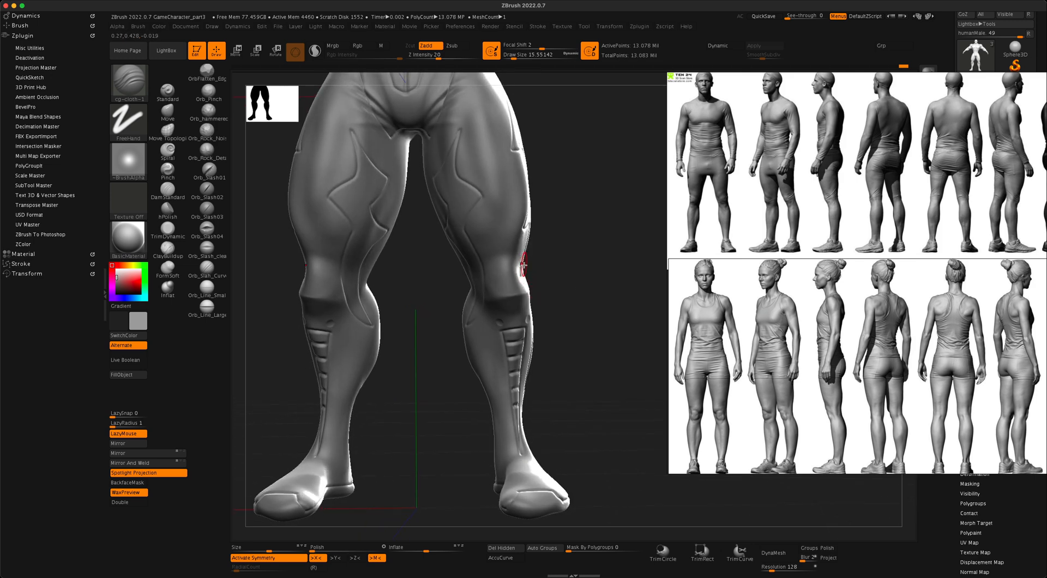
pyautogui.press('x')
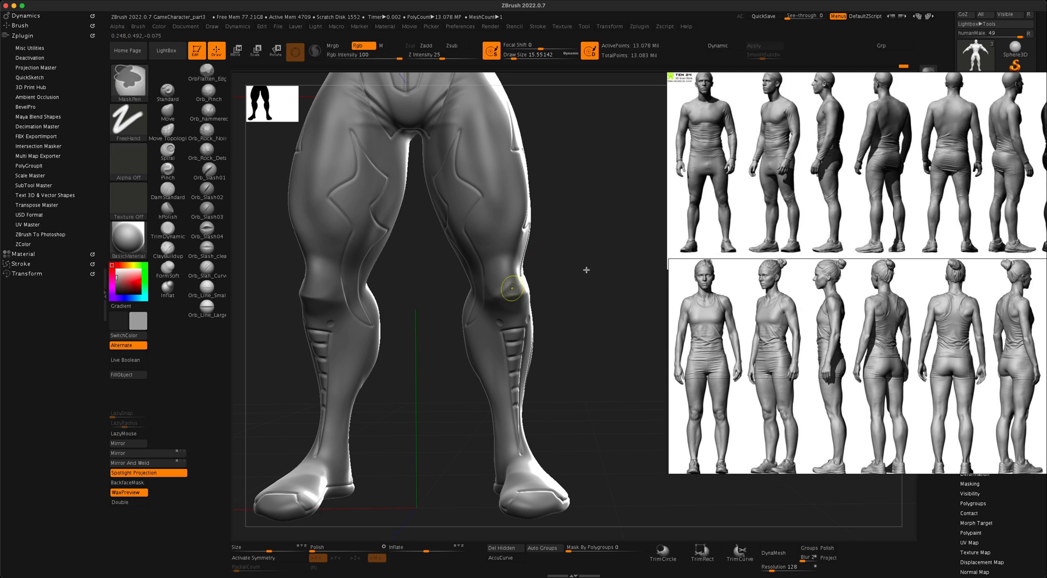
pyautogui.keyDown('ctrl'); pyautogui.moveTo(592, 272); pyautogui.dragTo(557, 286, button='right'); pyautogui.keyUp('ctrl')
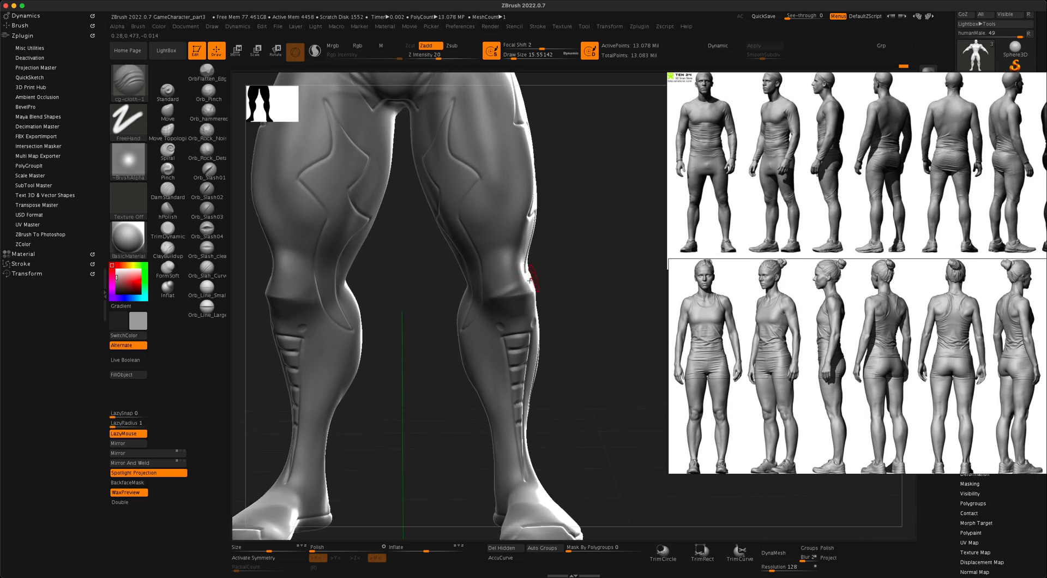
pyautogui.moveTo(501, 305); pyautogui.dragTo(550, 297)
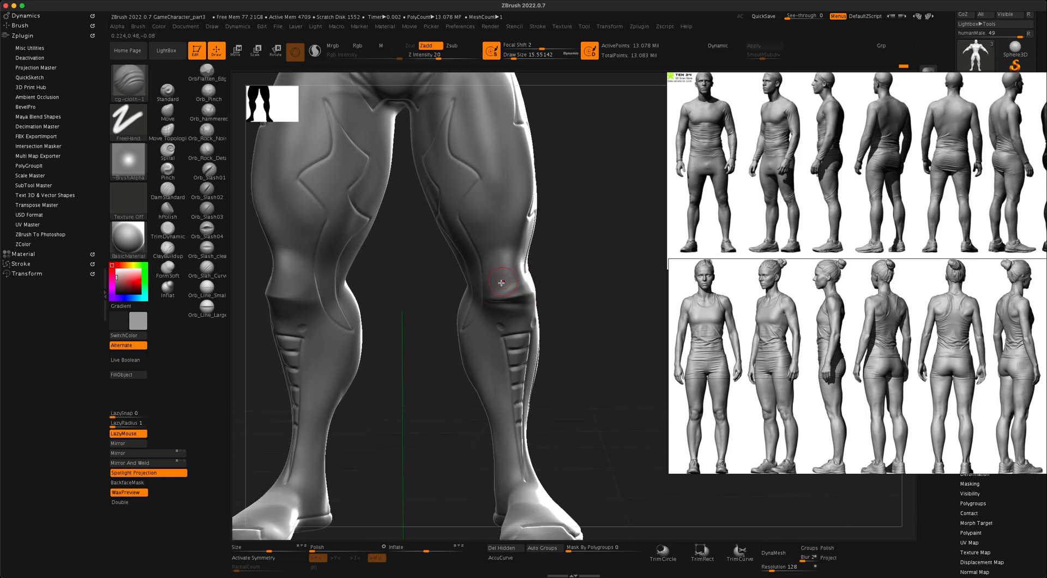
pyautogui.hotkey('ctrl', 'z')
pyautogui.moveTo(486, 298)
pyautogui.mouseDown()
pyautogui.moveTo(522, 240)
pyautogui.moveTo(513, 235)
pyautogui.mouseUp()
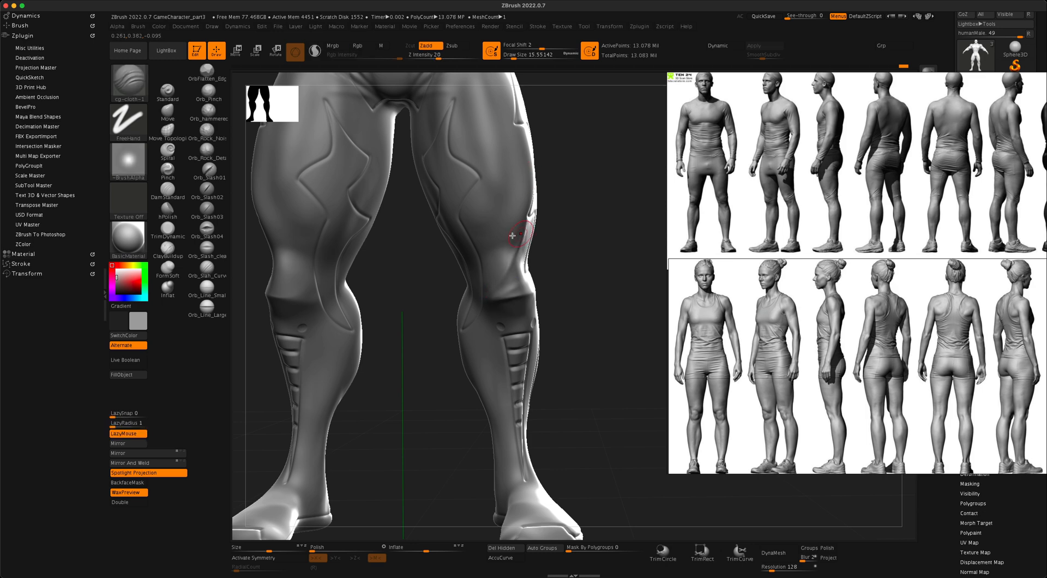
pyautogui.moveTo(495, 306); pyautogui.dragTo(563, 303)
pyautogui.moveTo(597, 272)
pyautogui.mouseDown()
pyautogui.moveTo(578, 267)
pyautogui.moveTo(604, 269)
pyautogui.mouseUp()
# Step: Brush separate, asymmetrical cloth folds across the front of the character's right knee, above the shin panel
pyautogui.keyDown('alt'); pyautogui.moveTo(408, 289); pyautogui.dragTo(493, 276); pyautogui.keyUp('alt')
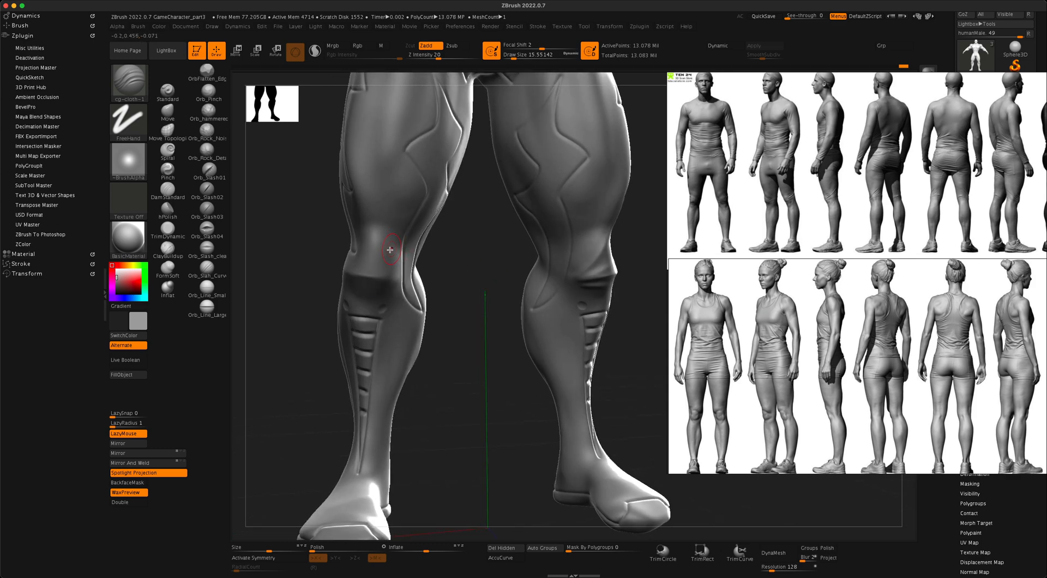
pyautogui.moveTo(385, 279)
pyautogui.mouseDown()
pyautogui.moveTo(350, 262)
pyautogui.moveTo(410, 280)
pyautogui.moveTo(393, 288)
pyautogui.mouseUp()
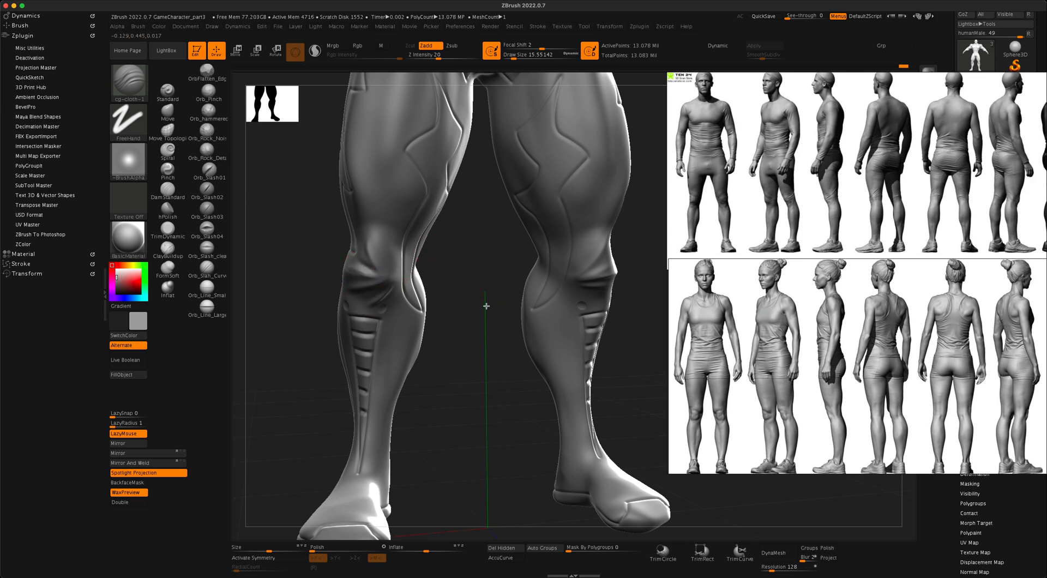
pyautogui.keyDown('alt'); pyautogui.moveTo(486, 306); pyautogui.dragTo(568, 262); pyautogui.keyUp('alt')
# Step: Brush cloth folds around the character's left ankle and over the instep of the foot
pyautogui.moveTo(578, 306)
pyautogui.keyDown('alt'); pyautogui.mouseDown()
pyautogui.moveTo(578, 287)
pyautogui.moveTo(554, 299)
pyautogui.moveTo(571, 302)
pyautogui.moveTo(479, 300)
pyautogui.moveTo(476, 322)
pyautogui.mouseUp(); pyautogui.keyUp('alt')
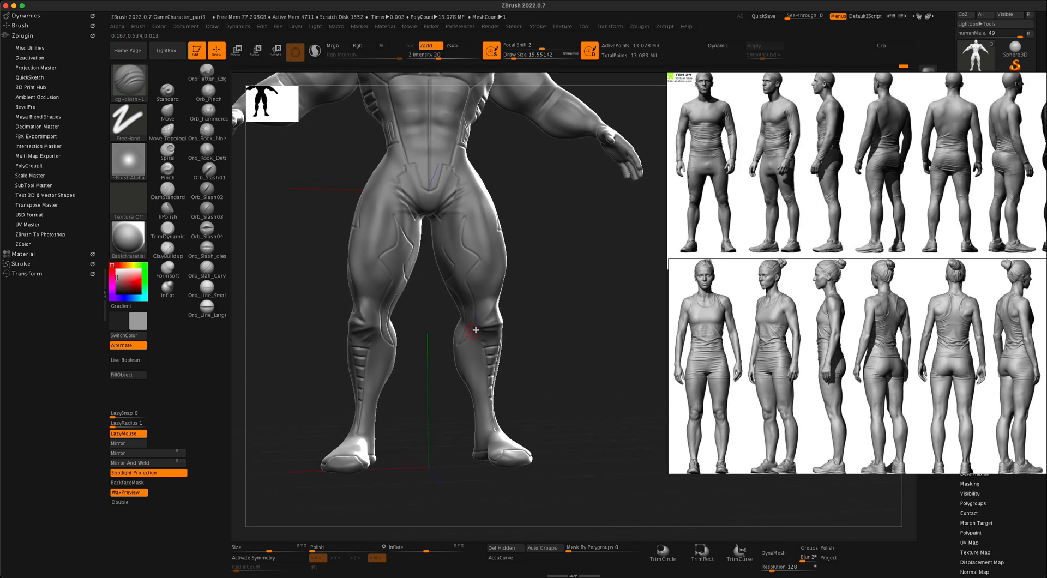
pyautogui.keyDown('alt'); pyautogui.moveTo(564, 327); pyautogui.dragTo(468, 313); pyautogui.keyUp('alt')
pyautogui.moveTo(538, 320); pyautogui.dragTo(484, 365)
pyautogui.moveTo(509, 327); pyautogui.dragTo(413, 370)
pyautogui.moveTo(495, 325)
pyautogui.mouseDown()
pyautogui.moveTo(455, 335)
pyautogui.moveTo(515, 334)
pyautogui.moveTo(456, 377)
pyautogui.moveTo(438, 309)
pyautogui.mouseUp()
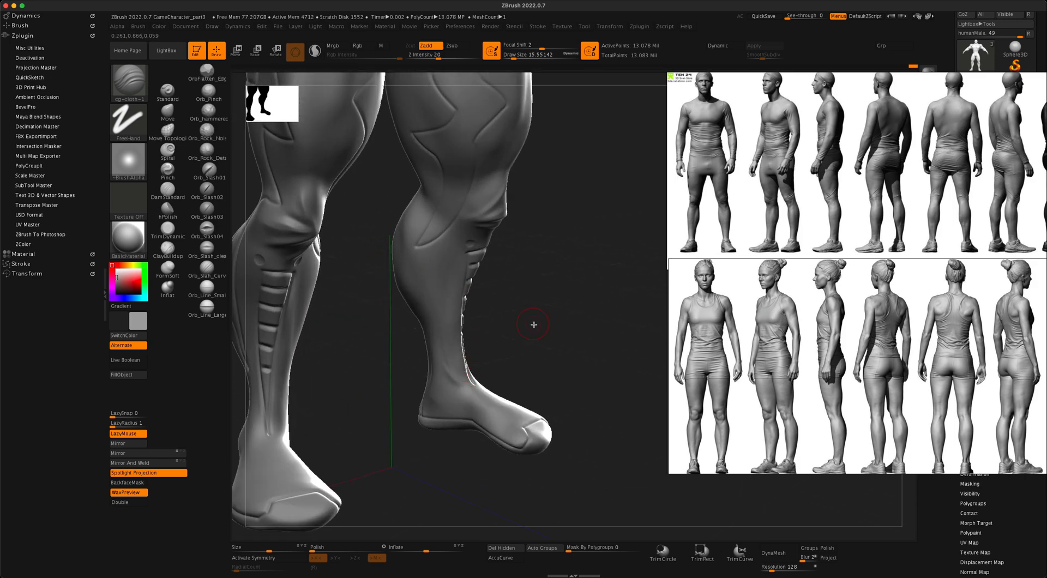
pyautogui.moveTo(533, 322); pyautogui.dragTo(451, 393)
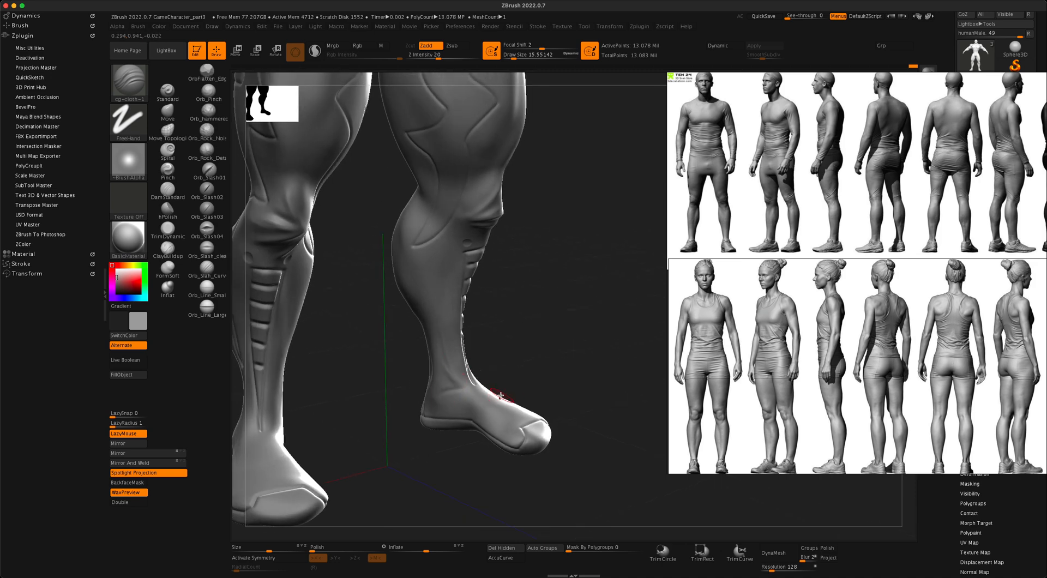
pyautogui.moveTo(535, 351); pyautogui.dragTo(464, 431)
pyautogui.moveTo(533, 374); pyautogui.dragTo(480, 435)
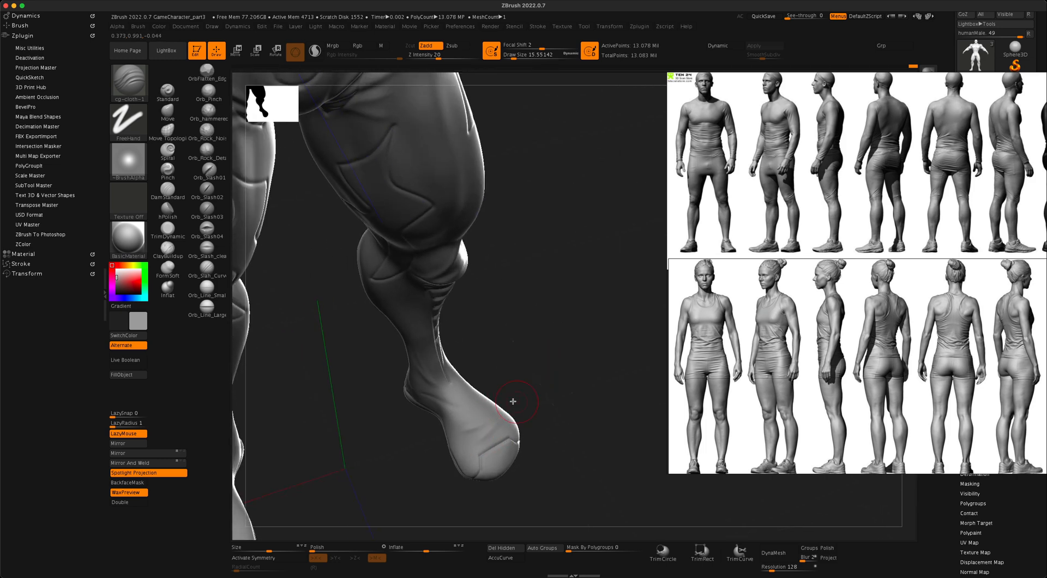
# Step: Brush cloth folds across the character's right ankle and the top of the foot
pyautogui.moveTo(375, 434)
pyautogui.mouseDown()
pyautogui.moveTo(478, 346)
pyautogui.moveTo(458, 374)
pyautogui.moveTo(287, 425)
pyautogui.mouseUp()
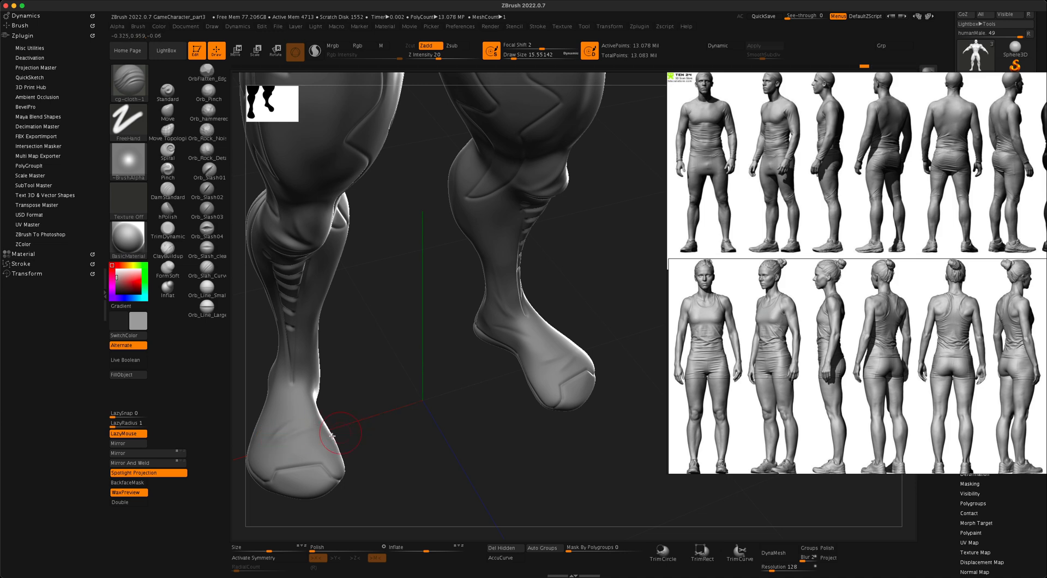
pyautogui.moveTo(409, 410); pyautogui.dragTo(304, 397)
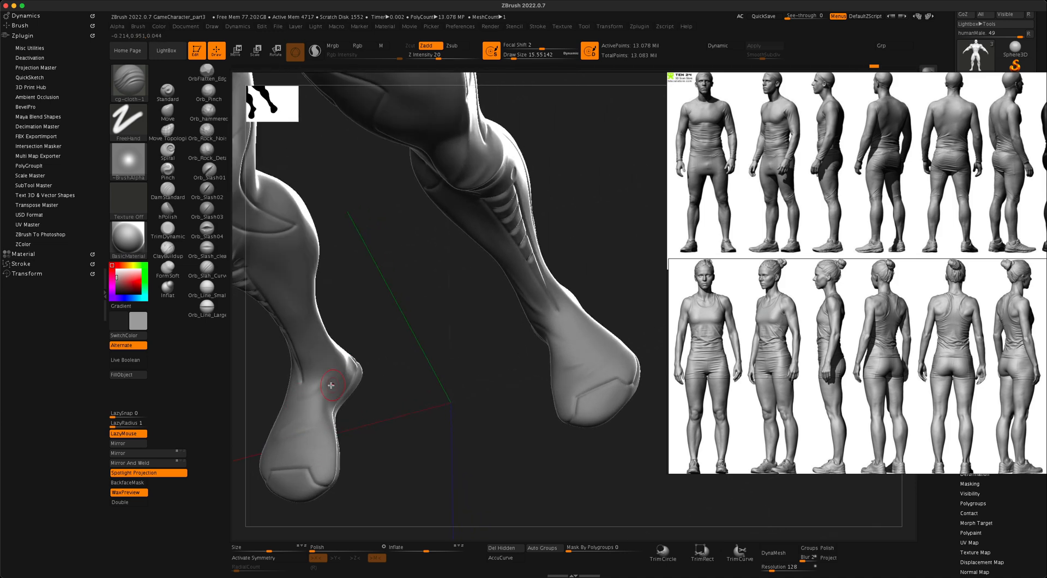
pyautogui.moveTo(430, 347)
pyautogui.mouseDown()
pyautogui.moveTo(440, 340)
pyautogui.moveTo(434, 364)
pyautogui.mouseUp()
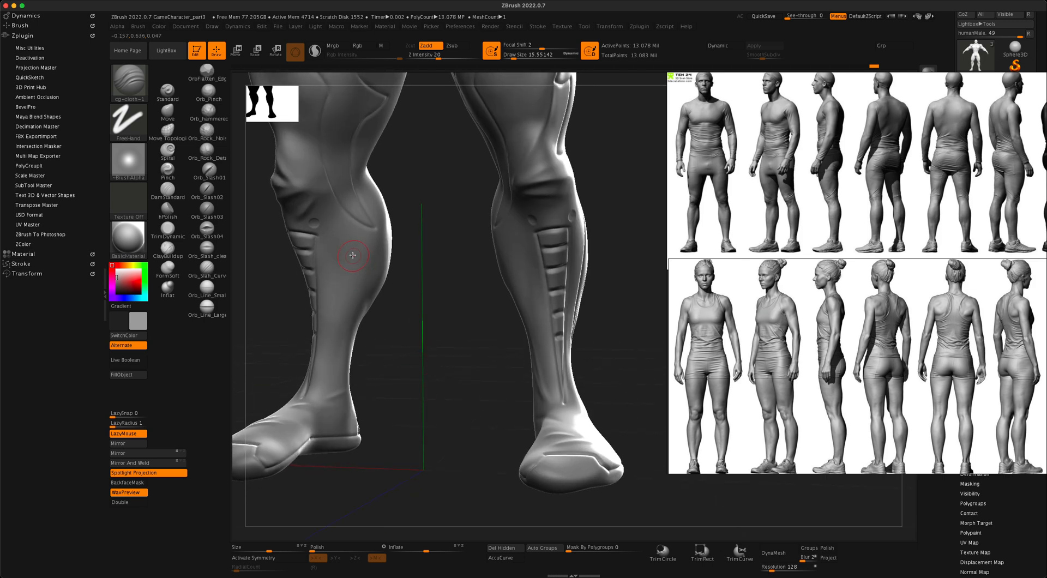
# Step: Brush long diagonal cloth folds down the inner calves of both legs
pyautogui.moveTo(367, 258); pyautogui.dragTo(321, 343)
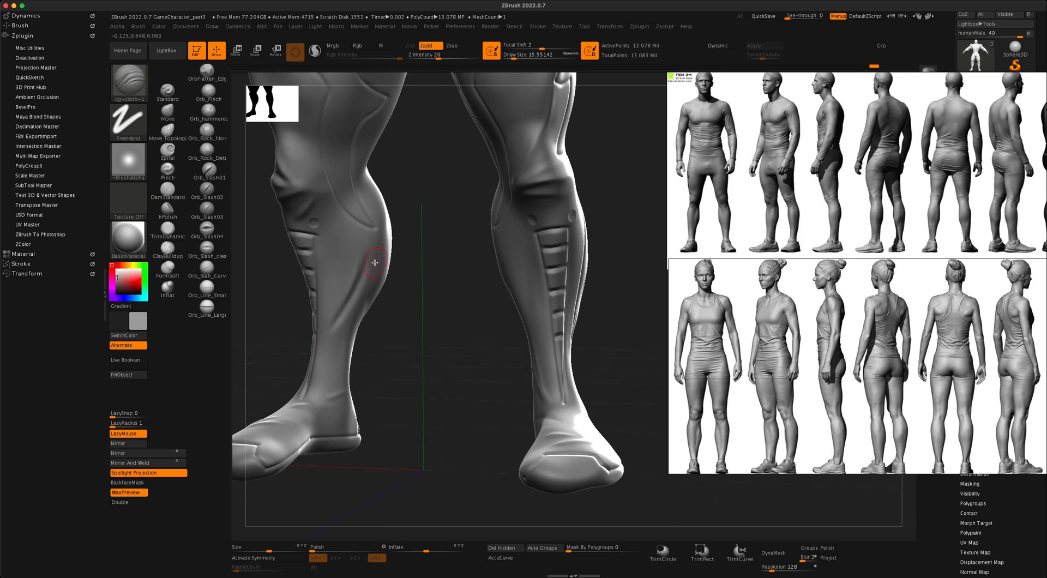
pyautogui.moveTo(372, 261); pyautogui.dragTo(335, 326)
pyautogui.moveTo(424, 299); pyautogui.dragTo(474, 301)
pyautogui.moveTo(440, 332); pyautogui.dragTo(487, 287)
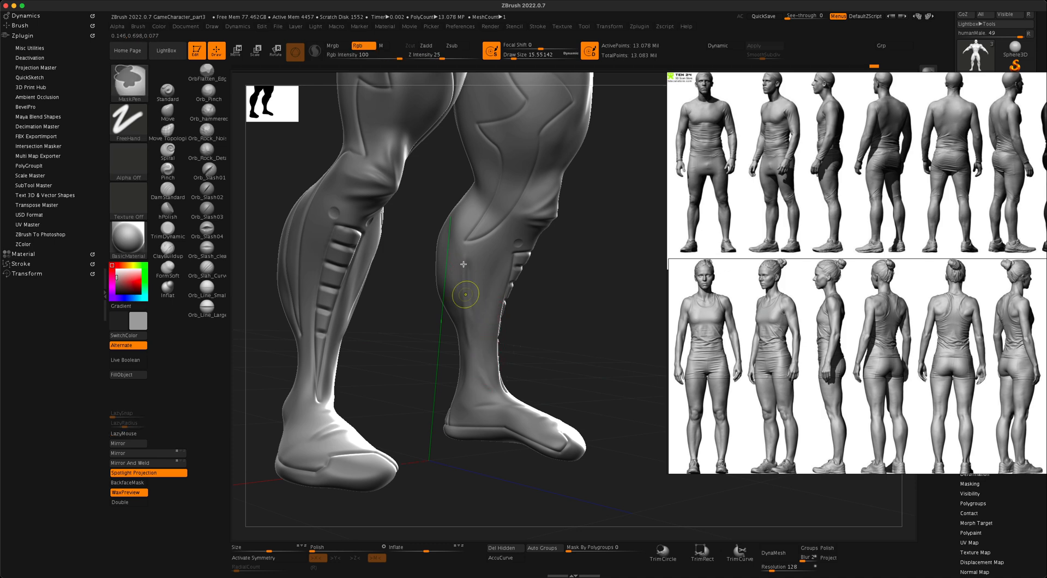
pyautogui.moveTo(540, 312)
pyautogui.mouseDown()
pyautogui.moveTo(560, 304)
pyautogui.moveTo(544, 319)
pyautogui.moveTo(567, 314)
pyautogui.moveTo(540, 316)
pyautogui.mouseUp()
pyautogui.press('ctrl')
pyautogui.press('shift')
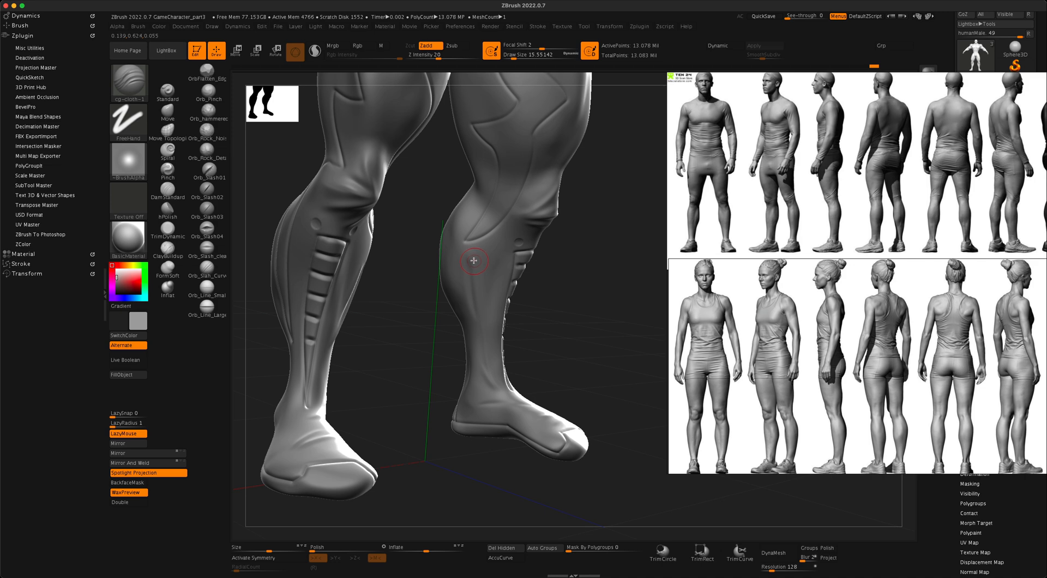
pyautogui.press('ctrl')
# Step: Brush cloth wrinkles behind both knees, between the thigh panels and the triangular calf insets
pyautogui.moveTo(565, 296); pyautogui.dragTo(507, 283)
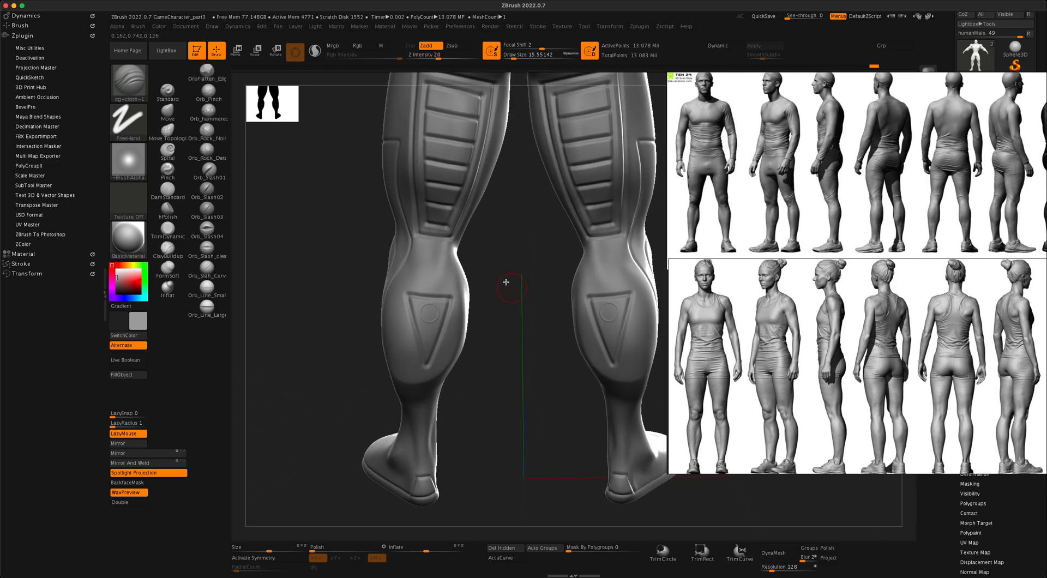
pyautogui.moveTo(461, 253); pyautogui.dragTo(447, 249)
pyautogui.moveTo(602, 244)
pyautogui.mouseDown()
pyautogui.moveTo(618, 244)
pyautogui.moveTo(604, 262)
pyautogui.mouseUp()
pyautogui.moveTo(434, 265); pyautogui.dragTo(439, 286)
pyautogui.press('ctrl')
pyautogui.moveTo(527, 287); pyautogui.dragTo(444, 267)
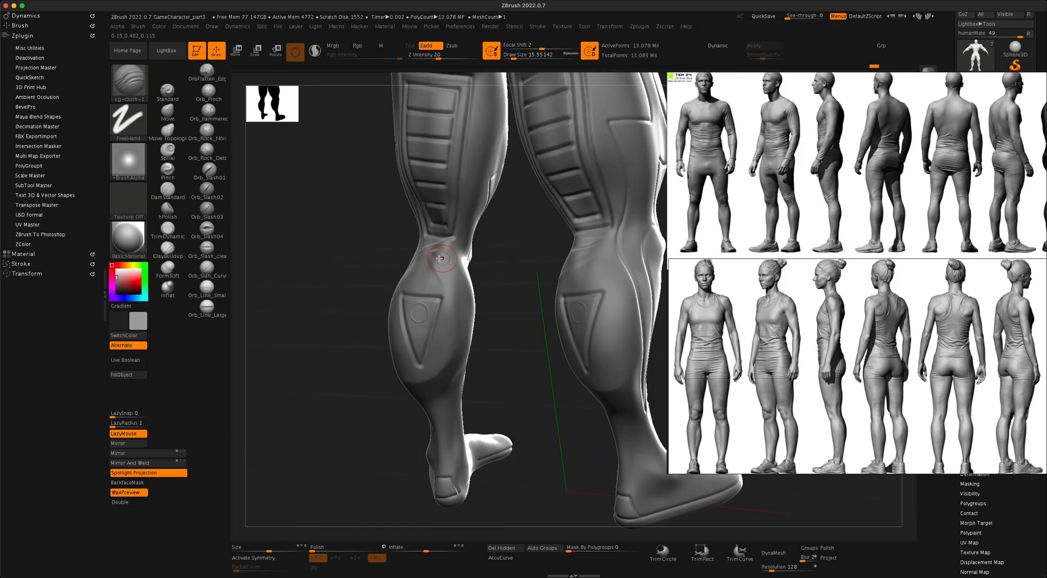
# Step: Add cloth folds to the backs of the lower calves and the ankles just above the heels
pyautogui.moveTo(523, 263)
pyautogui.mouseDown()
pyautogui.moveTo(534, 256)
pyautogui.moveTo(511, 312)
pyautogui.moveTo(532, 259)
pyautogui.mouseUp()
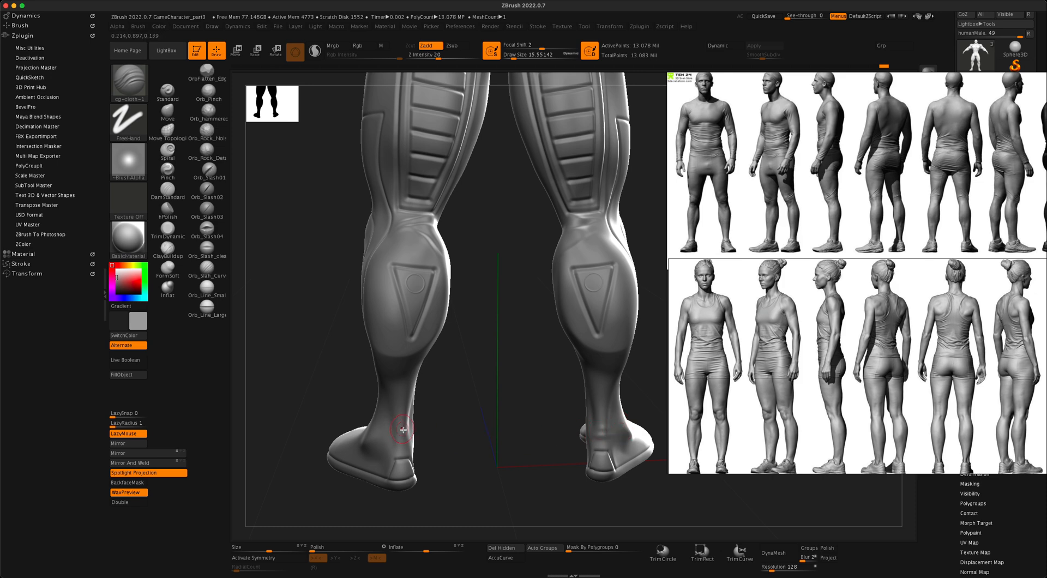
pyautogui.moveTo(463, 431)
pyautogui.mouseDown()
pyautogui.moveTo(473, 431)
pyautogui.moveTo(387, 437)
pyautogui.mouseUp()
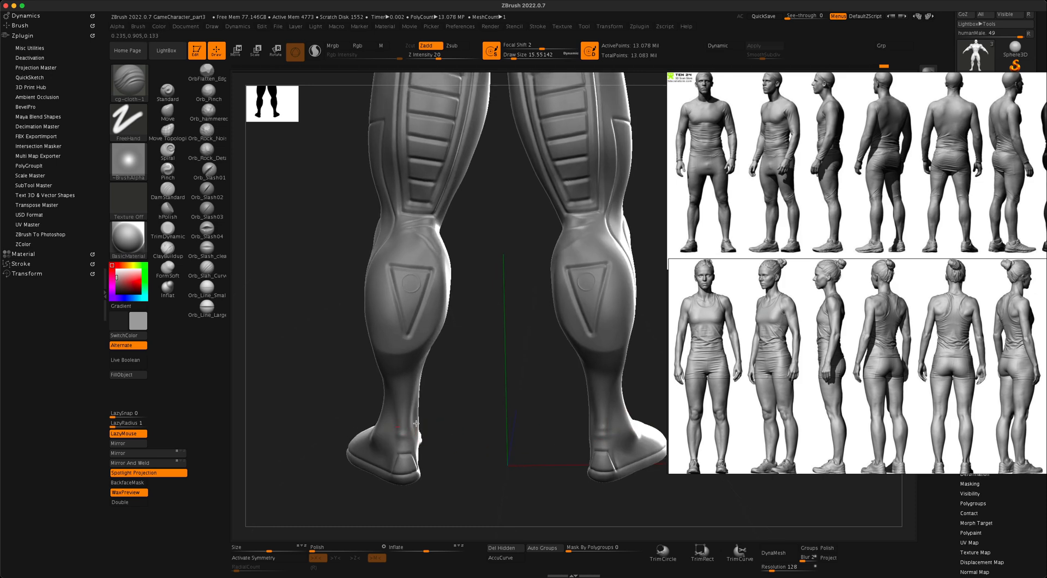
pyautogui.moveTo(490, 379)
pyautogui.mouseDown()
pyautogui.moveTo(482, 402)
pyautogui.moveTo(487, 353)
pyautogui.moveTo(458, 281)
pyautogui.moveTo(472, 294)
pyautogui.mouseUp()
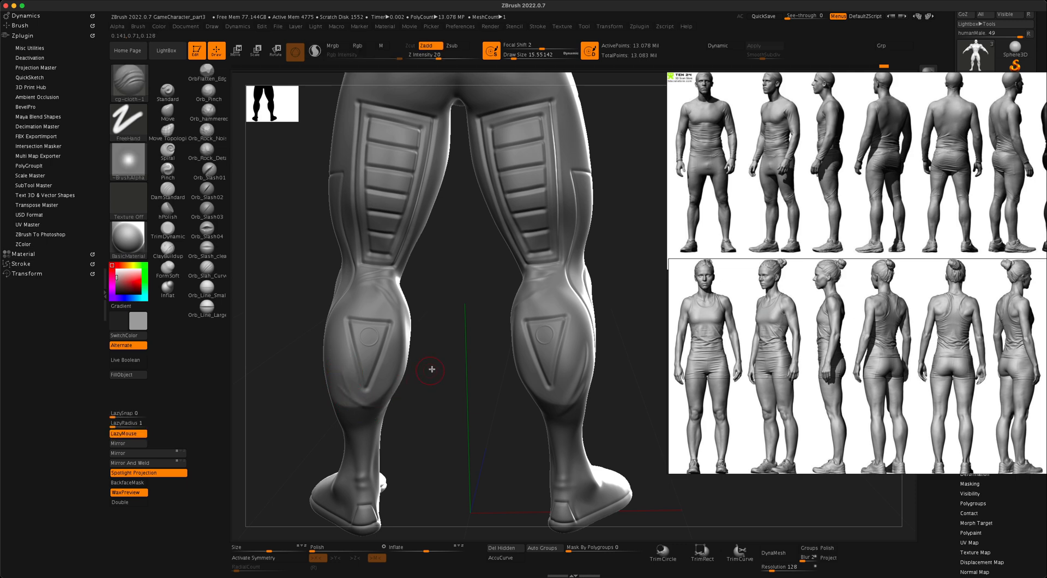
# Step: Turn on symmetry and brush cloth folds under both buttocks, running outward above the rear thigh panels
pyautogui.moveTo(475, 368); pyautogui.dragTo(605, 263)
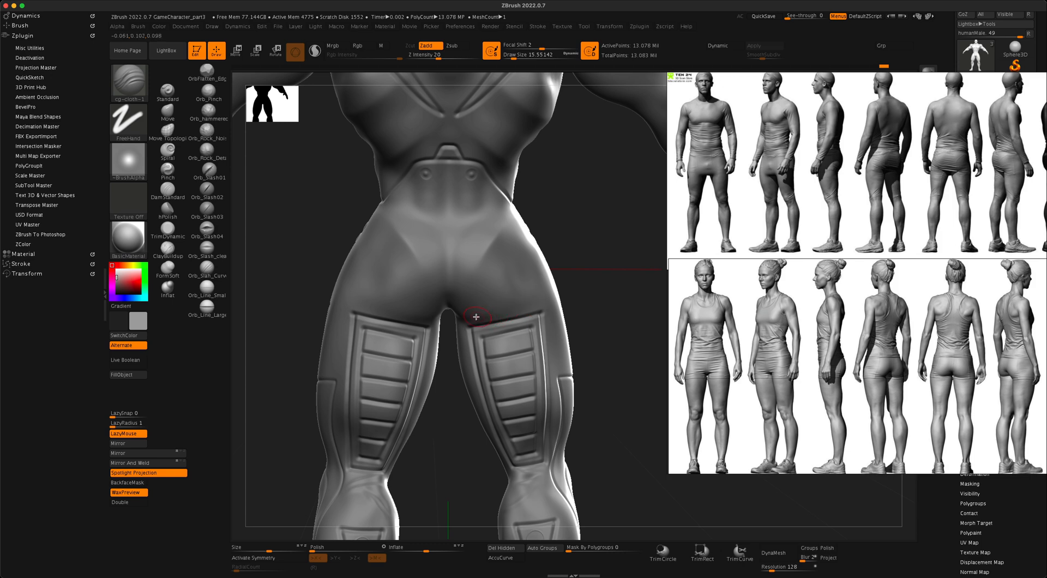
pyautogui.press('ctrl')
pyautogui.press('x')
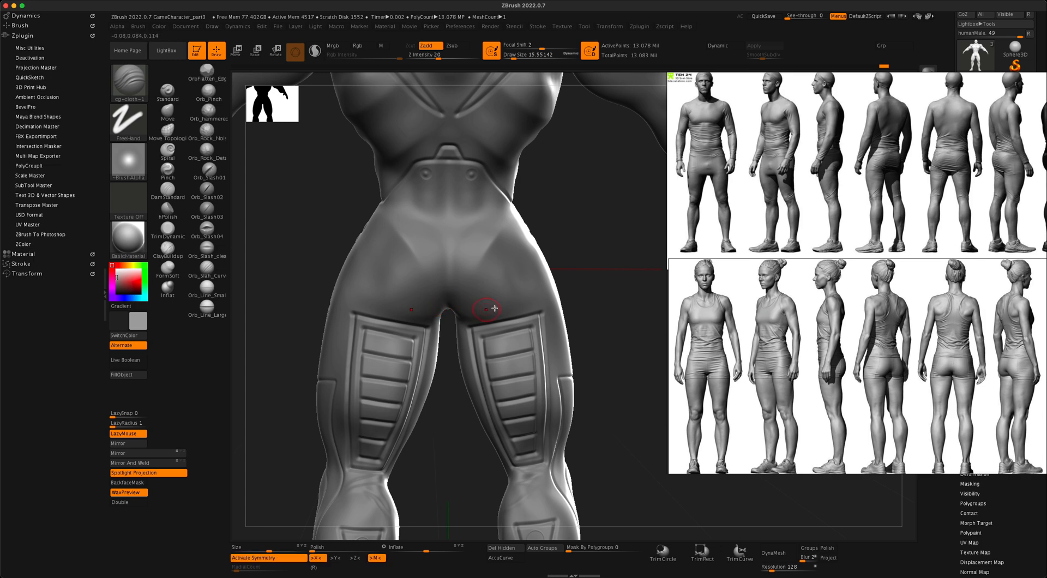
pyautogui.moveTo(466, 319); pyautogui.dragTo(585, 255)
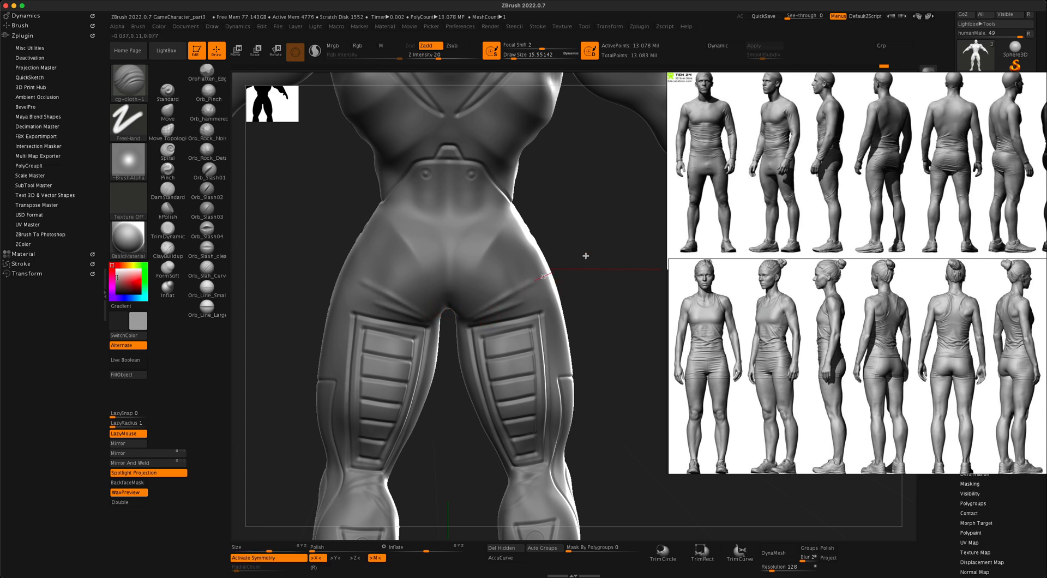
pyautogui.moveTo(476, 320); pyautogui.dragTo(591, 292)
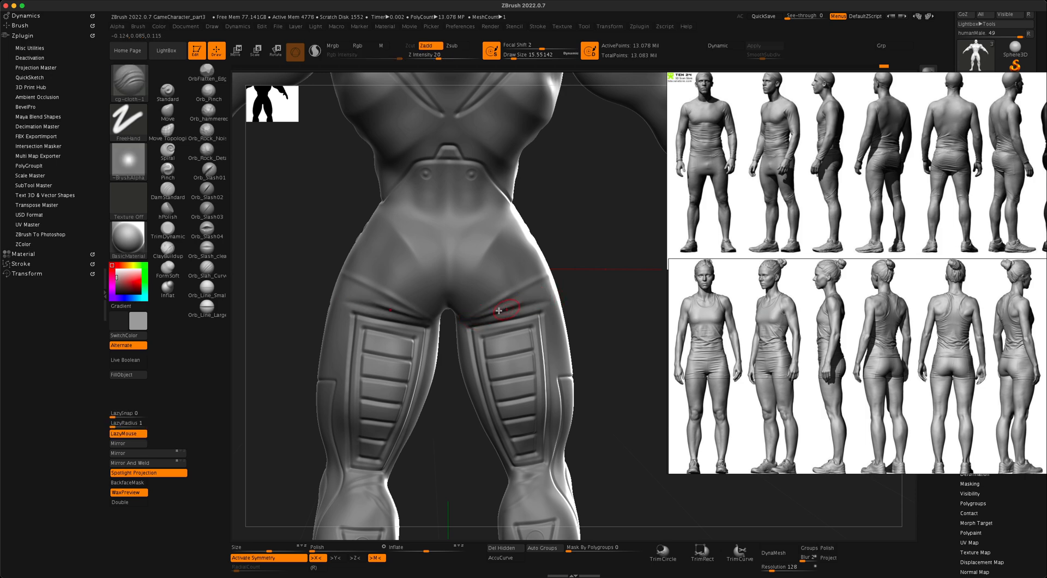
pyautogui.press('ctrl')
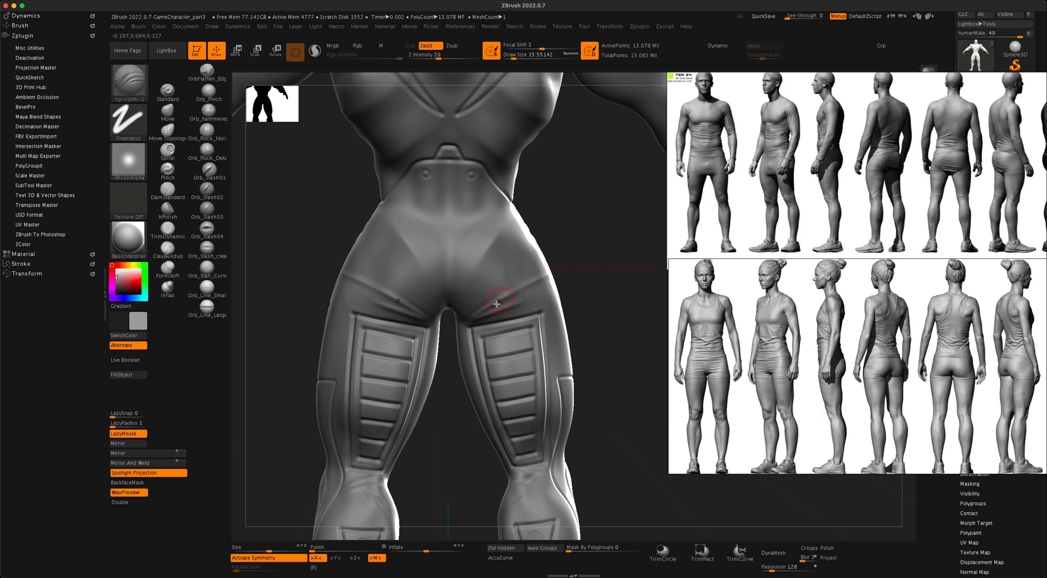
pyautogui.press('ctrl')
pyautogui.press('ctrl')
pyautogui.moveTo(484, 294); pyautogui.dragTo(496, 286)
pyautogui.moveTo(595, 250); pyautogui.dragTo(594, 259)
pyautogui.hotkey('ctrl', 'z')
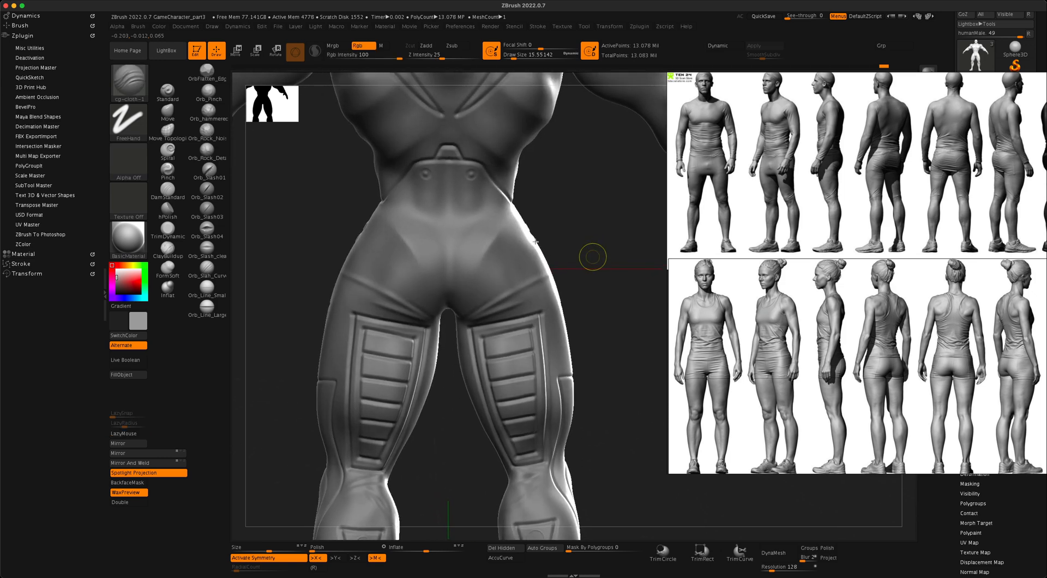
# Step: Set the Z intensity to 13 and the draw size to about 23.3, and brush softer folds under the buttocks
pyautogui.write('14')
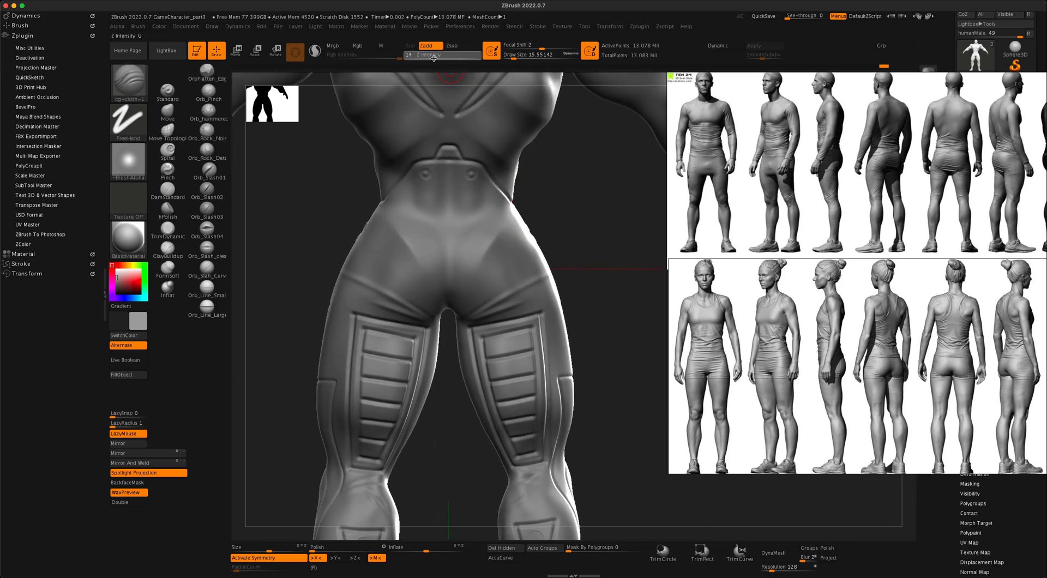
pyautogui.write('s')
pyautogui.moveTo(600, 286); pyautogui.dragTo(597, 288)
pyautogui.press('s')
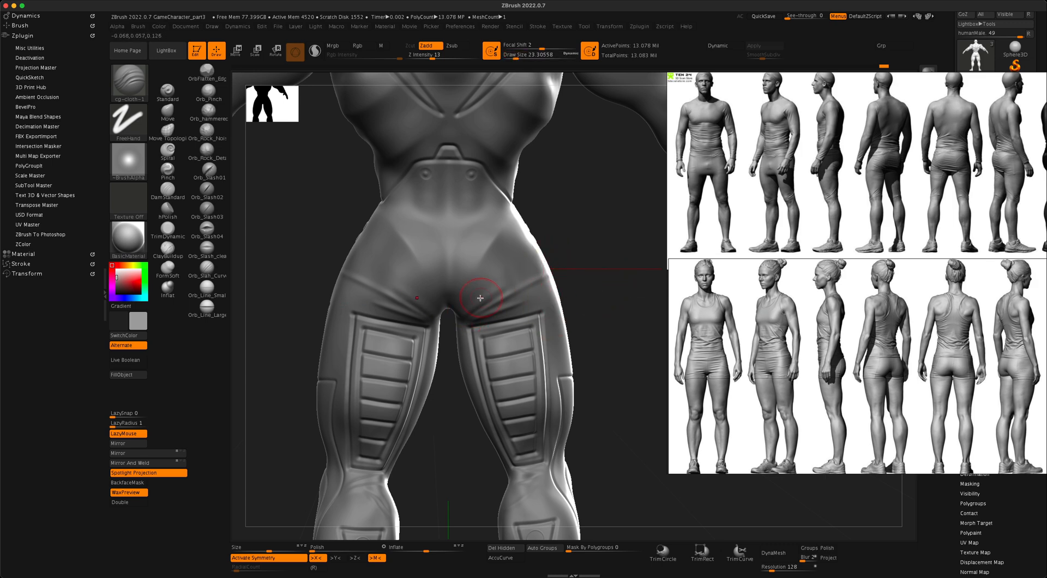
pyautogui.moveTo(483, 321); pyautogui.dragTo(510, 313)
pyautogui.moveTo(608, 286)
pyautogui.mouseDown()
pyautogui.moveTo(562, 281)
pyautogui.moveTo(589, 271)
pyautogui.mouseUp()
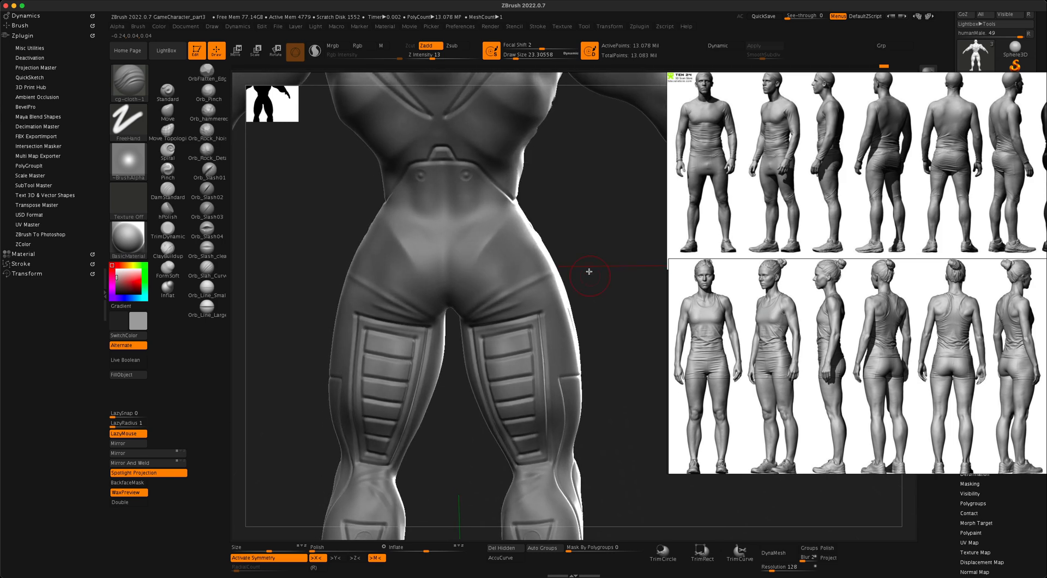
pyautogui.moveTo(589, 199); pyautogui.dragTo(617, 231)
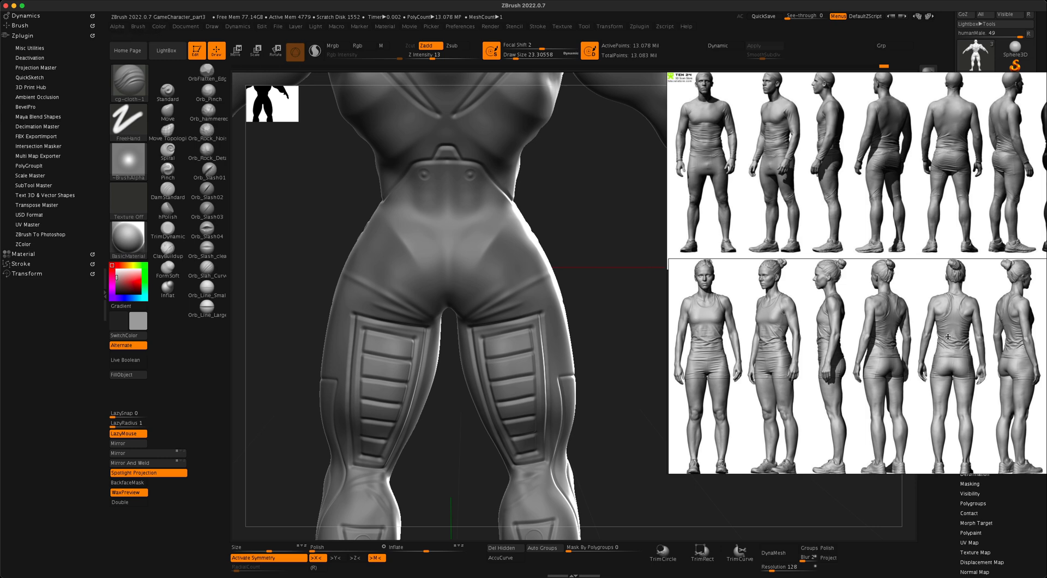
# Step: Set the draw size to about 15.6, turn off symmetry and brush diagonal cloth folds across the lower back
pyautogui.moveTo(598, 203)
pyautogui.keyDown('alt'); pyautogui.mouseDown()
pyautogui.moveTo(596, 220)
pyautogui.moveTo(561, 203)
pyautogui.mouseUp(); pyautogui.keyUp('alt')
pyautogui.press('s')
pyautogui.press('x')
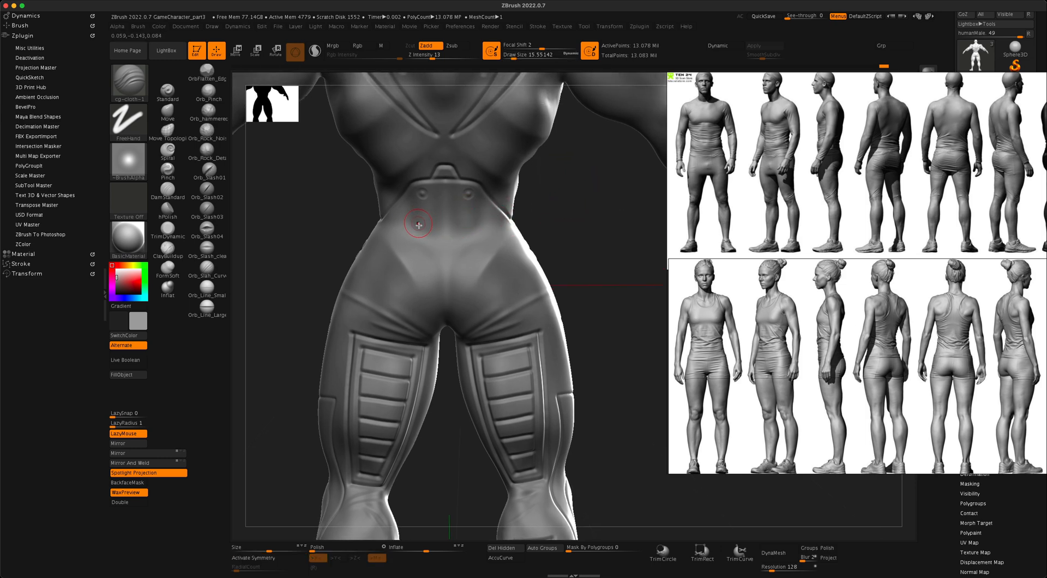
pyautogui.moveTo(431, 233)
pyautogui.mouseDown()
pyautogui.moveTo(480, 206)
pyautogui.moveTo(477, 215)
pyautogui.mouseUp()
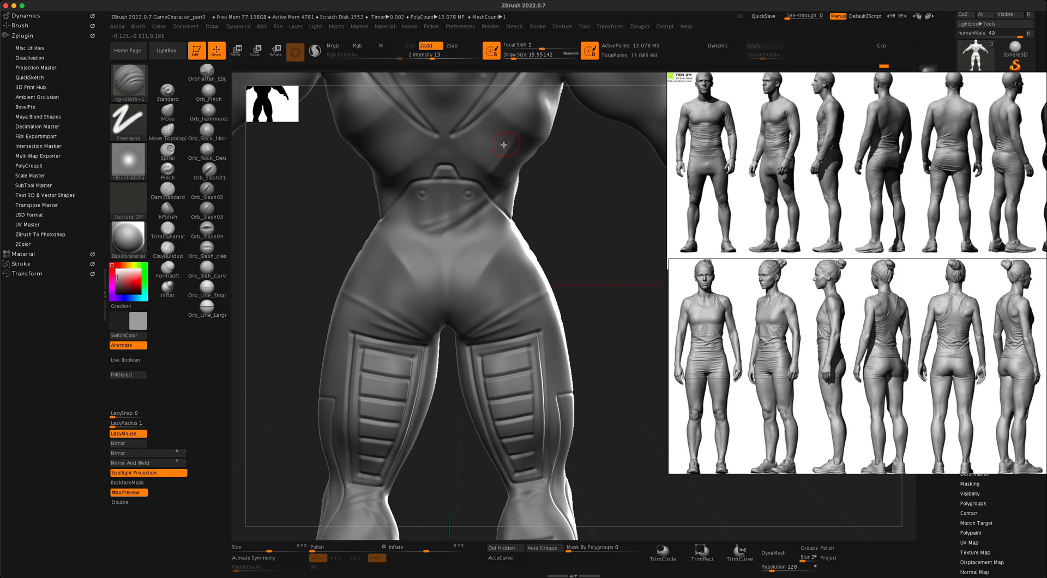
# Step: Turn on symmetry and brush diagonal cloth folds across the backs of both shoulders toward the armpits, undoing unwanted strokes
pyautogui.moveTo(602, 172); pyautogui.dragTo(524, 305)
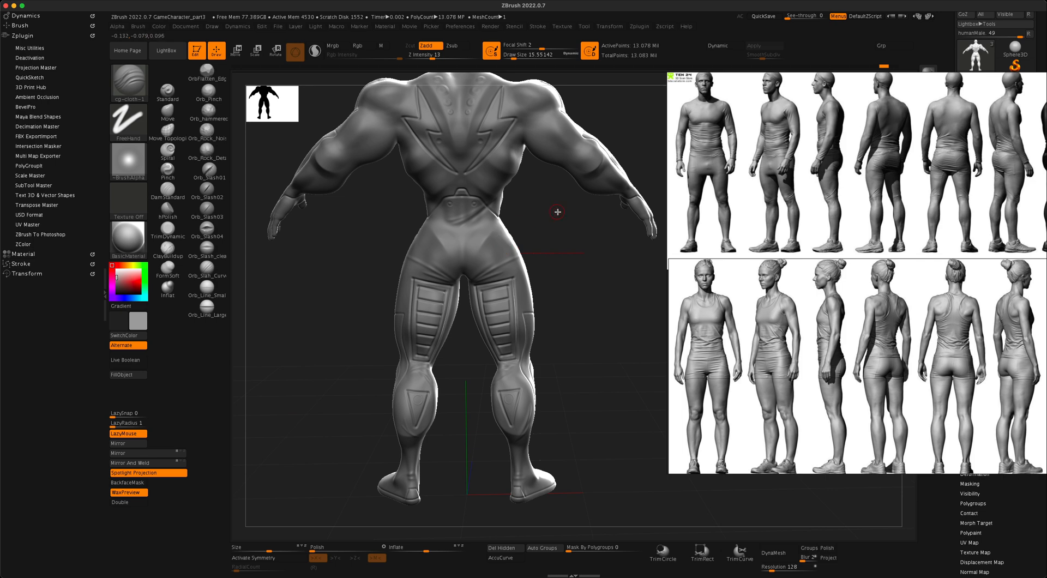
pyautogui.keyDown('alt'); pyautogui.moveTo(556, 215); pyautogui.dragTo(556, 307); pyautogui.keyUp('alt')
pyautogui.press('x')
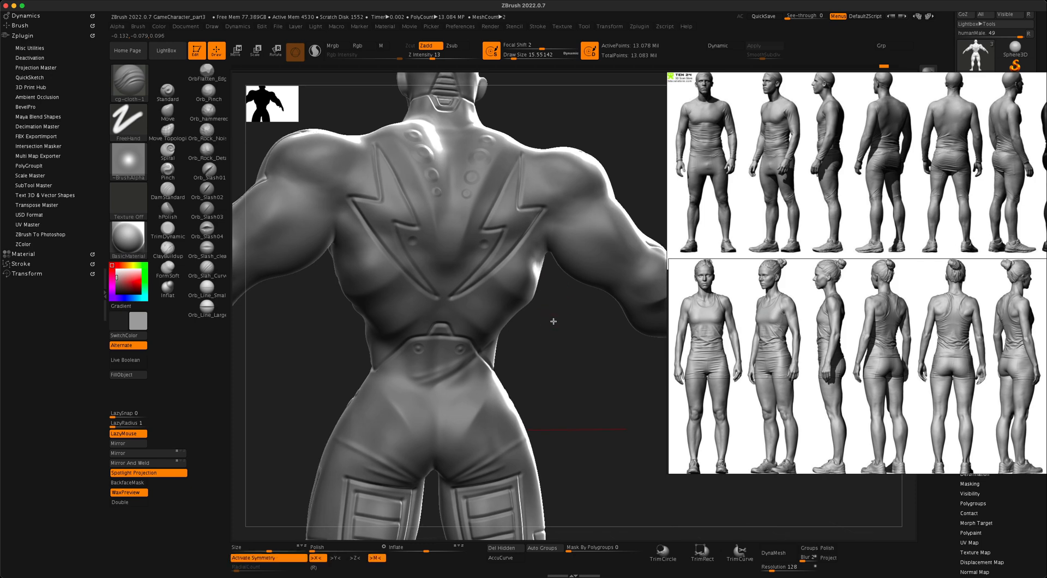
pyautogui.moveTo(555, 251); pyautogui.dragTo(552, 257)
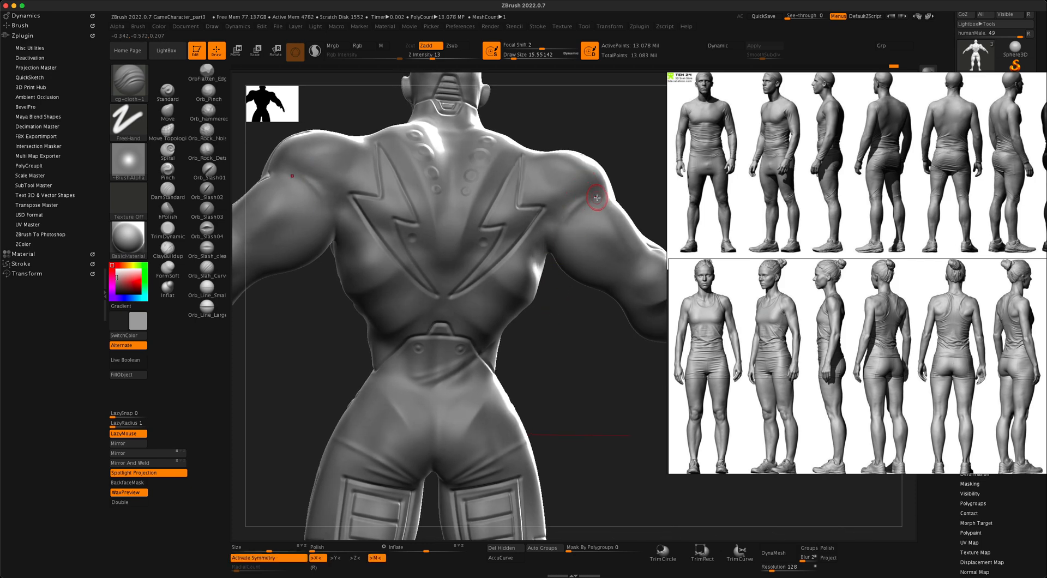
pyautogui.moveTo(598, 197); pyautogui.dragTo(549, 246)
pyautogui.moveTo(589, 177); pyautogui.dragTo(558, 218)
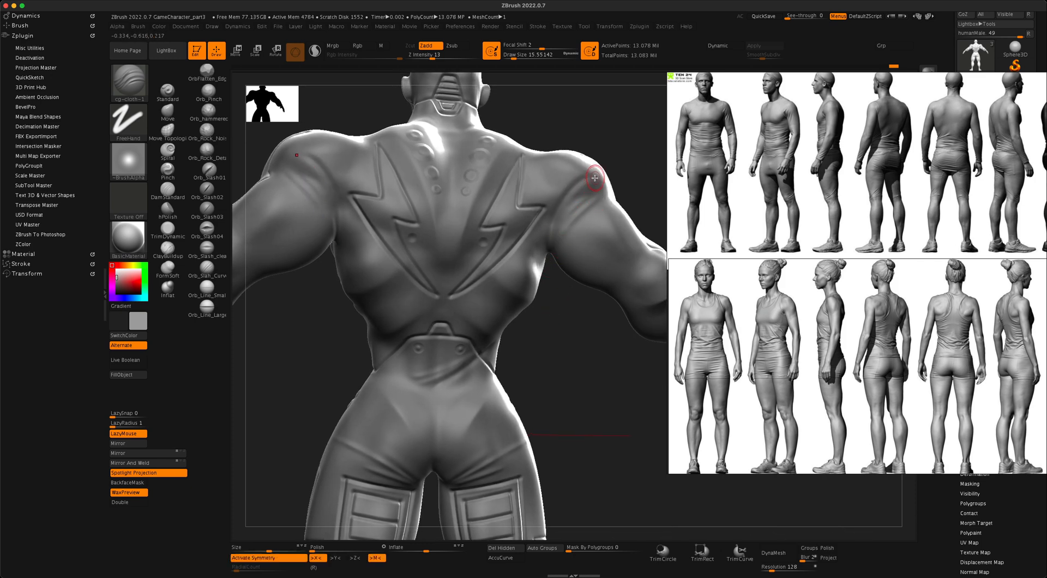
pyautogui.press('ctrl')
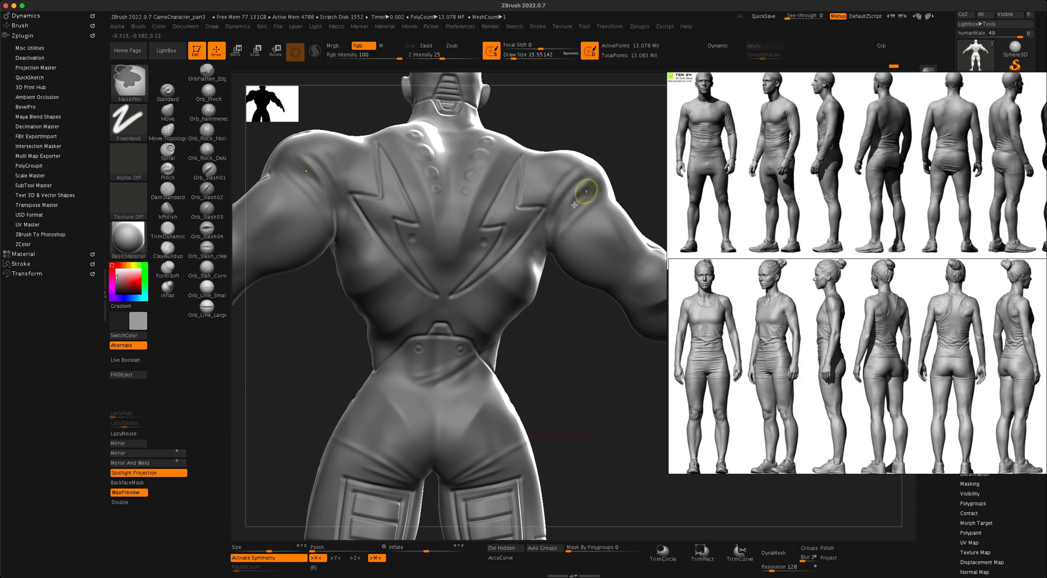
pyautogui.hotkey('ctrl', 'z')
pyautogui.hotkey('ctrl', 'z')
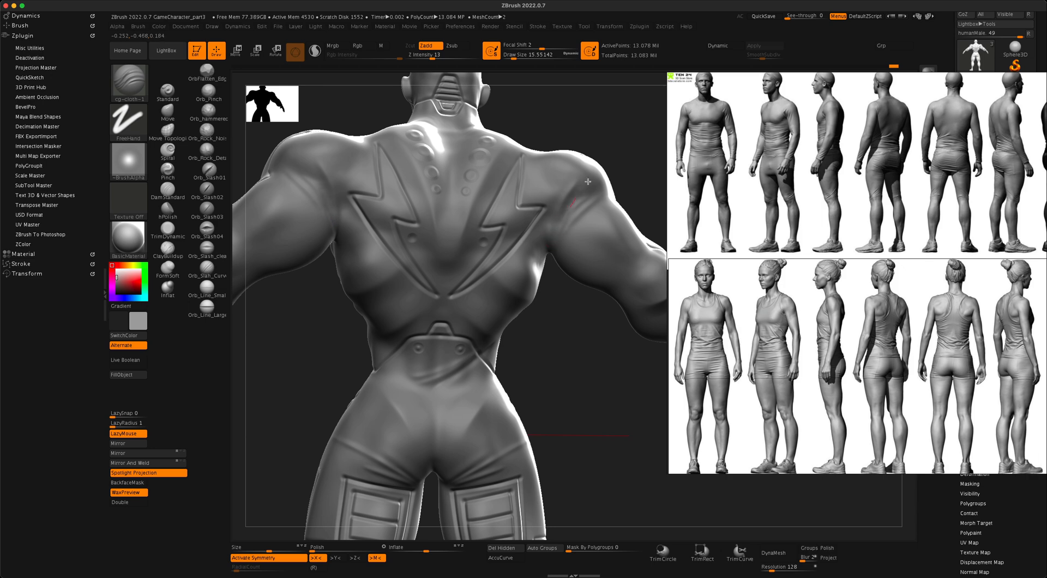
pyautogui.moveTo(588, 181); pyautogui.dragTo(557, 223)
pyautogui.hotkey('ctrl', 'z')
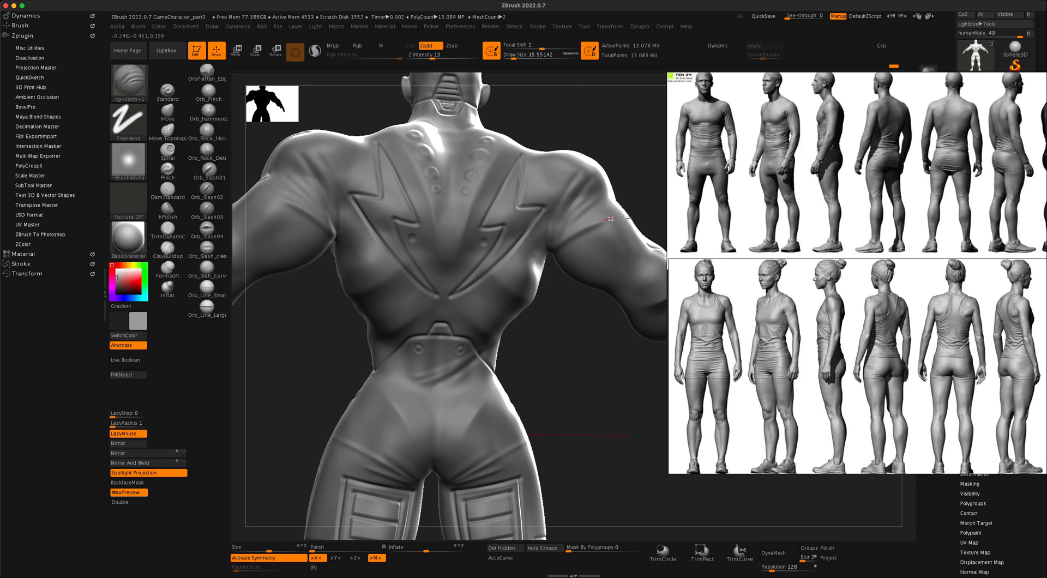
# Step: Turn off symmetry and brush subtle cloth folds across the back of the neck, just below the ridged neck panel
pyautogui.moveTo(560, 291)
pyautogui.mouseDown()
pyautogui.moveTo(484, 304)
pyautogui.moveTo(573, 305)
pyautogui.moveTo(494, 241)
pyautogui.moveTo(519, 274)
pyautogui.moveTo(522, 218)
pyautogui.mouseUp()
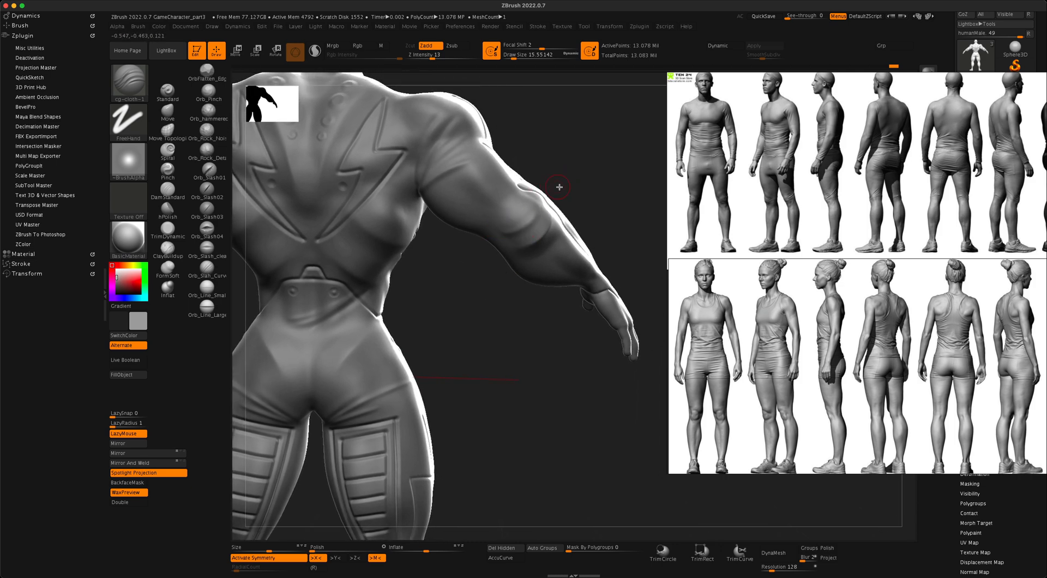
pyautogui.moveTo(481, 301)
pyautogui.mouseDown()
pyautogui.moveTo(500, 280)
pyautogui.moveTo(491, 287)
pyautogui.moveTo(502, 306)
pyautogui.moveTo(494, 251)
pyautogui.mouseUp()
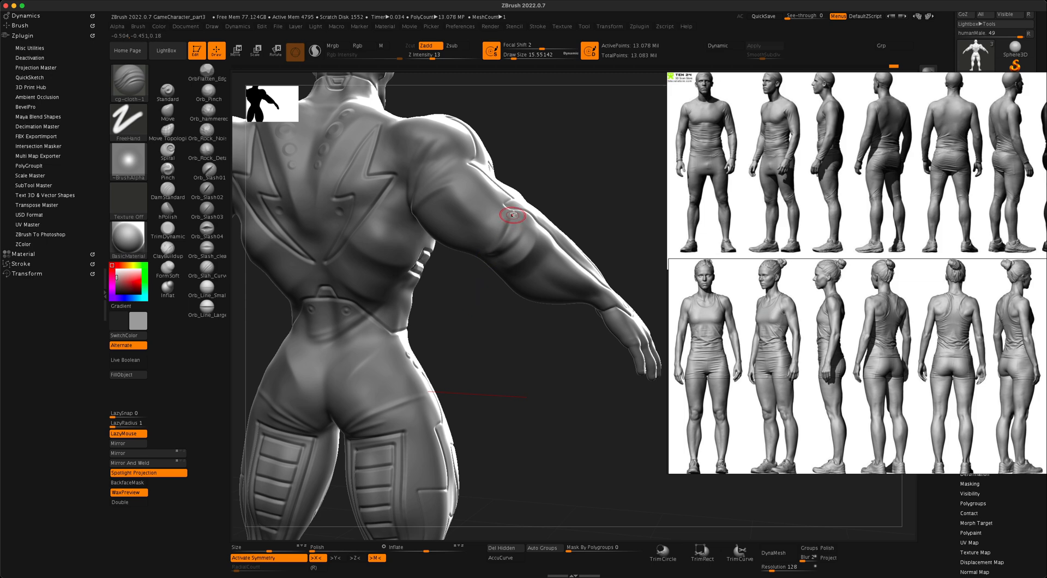
pyautogui.moveTo(479, 306)
pyautogui.mouseDown()
pyautogui.moveTo(463, 301)
pyautogui.moveTo(486, 304)
pyautogui.moveTo(486, 294)
pyautogui.moveTo(467, 306)
pyautogui.moveTo(480, 302)
pyautogui.moveTo(491, 327)
pyautogui.moveTo(489, 292)
pyautogui.moveTo(533, 411)
pyautogui.moveTo(456, 349)
pyautogui.moveTo(534, 325)
pyautogui.mouseUp()
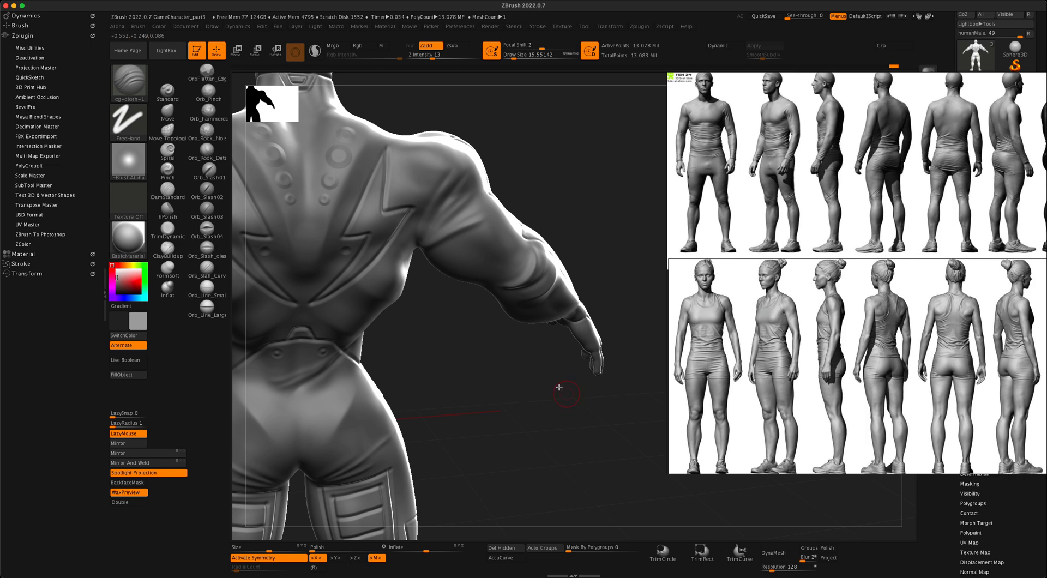
pyautogui.keyDown('alt'); pyautogui.moveTo(520, 368); pyautogui.dragTo(565, 420); pyautogui.keyUp('alt')
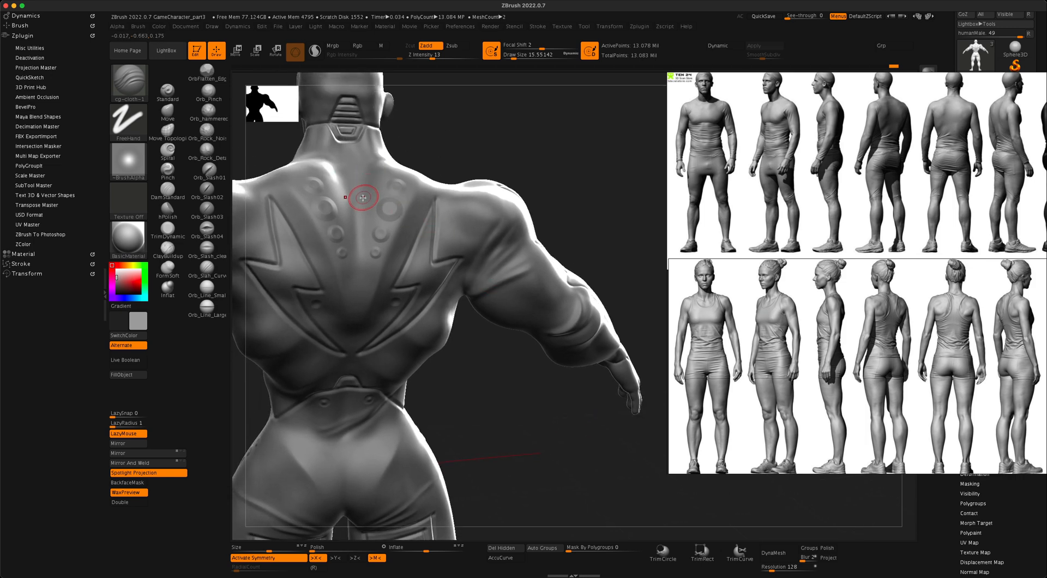
pyautogui.moveTo(481, 123)
pyautogui.mouseDown()
pyautogui.moveTo(516, 153)
pyautogui.moveTo(452, 191)
pyautogui.mouseUp()
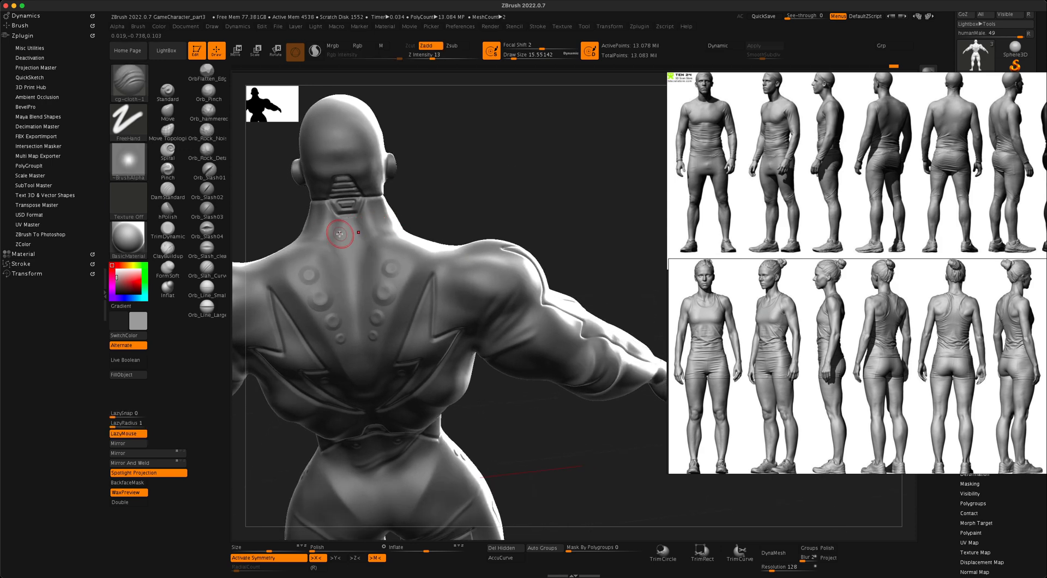
pyautogui.press('x')
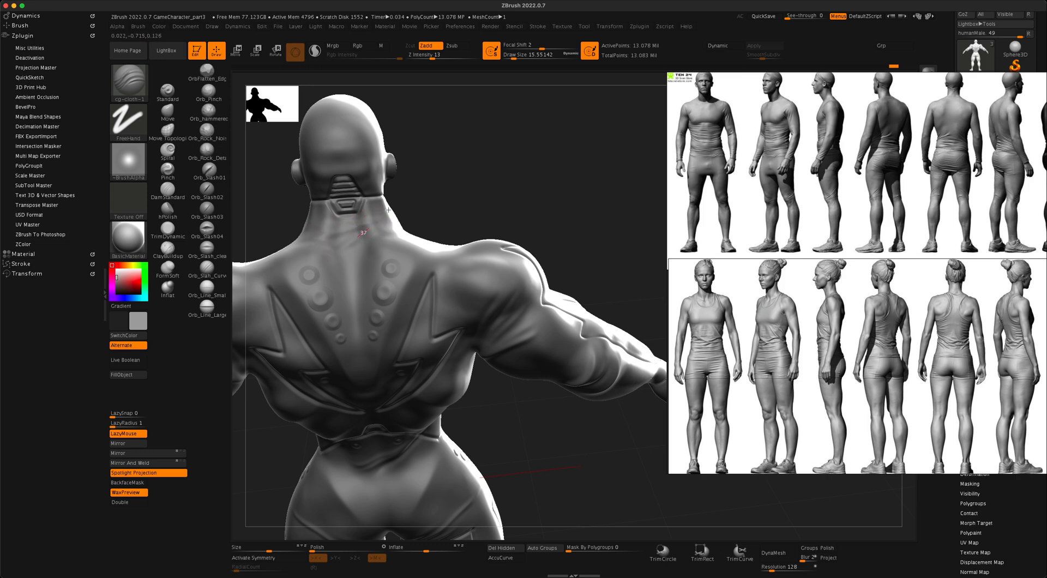
pyautogui.press('ctrl')
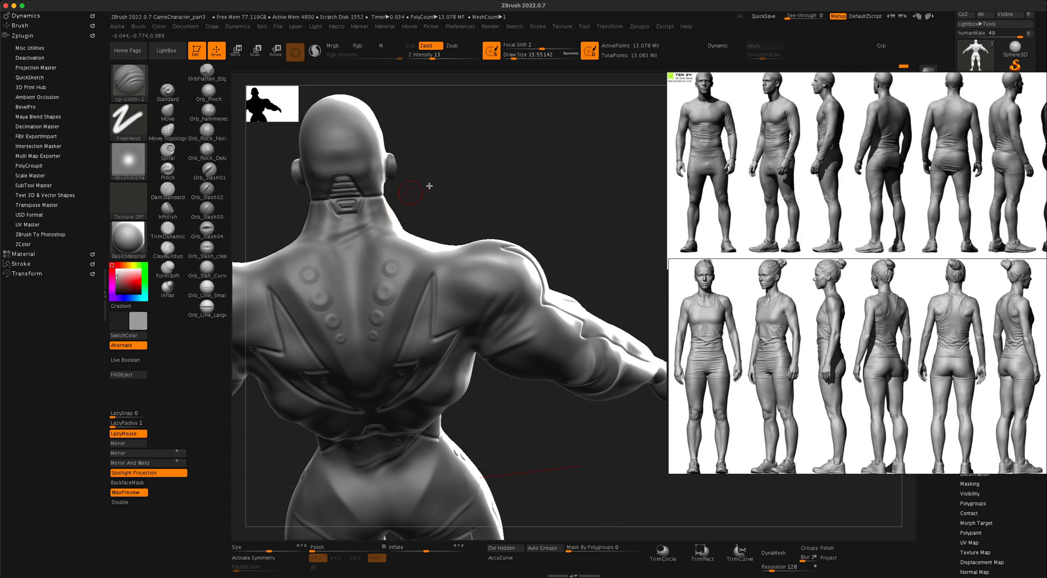
# Step: Examine the whole figure's suit folds from the front and hide the clothed-figure reference images
pyautogui.moveTo(429, 186); pyautogui.dragTo(531, 315)
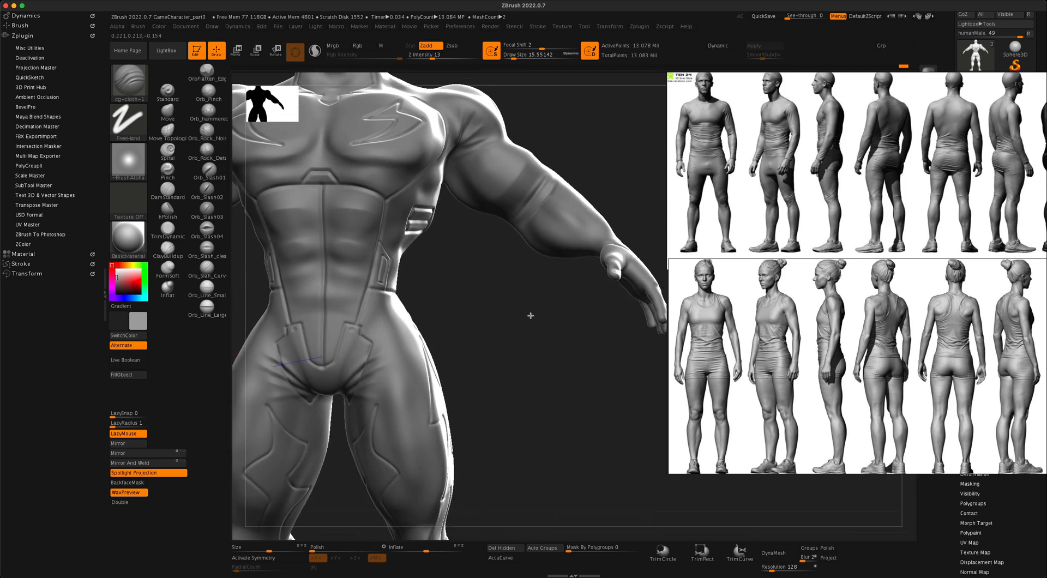
pyautogui.moveTo(568, 346)
pyautogui.keyDown('alt'); pyautogui.mouseDown()
pyautogui.moveTo(565, 320)
pyautogui.moveTo(533, 333)
pyautogui.moveTo(542, 294)
pyautogui.moveTo(605, 364)
pyautogui.mouseUp(); pyautogui.keyUp('alt')
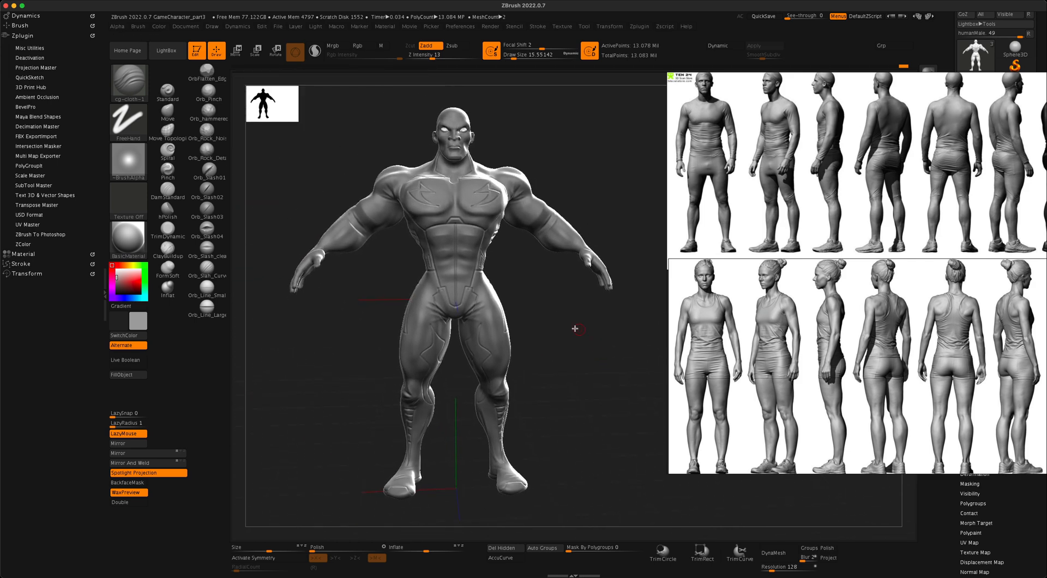
pyautogui.moveTo(575, 325)
pyautogui.mouseDown()
pyautogui.moveTo(587, 341)
pyautogui.moveTo(549, 335)
pyautogui.moveTo(589, 336)
pyautogui.moveTo(574, 336)
pyautogui.mouseUp()
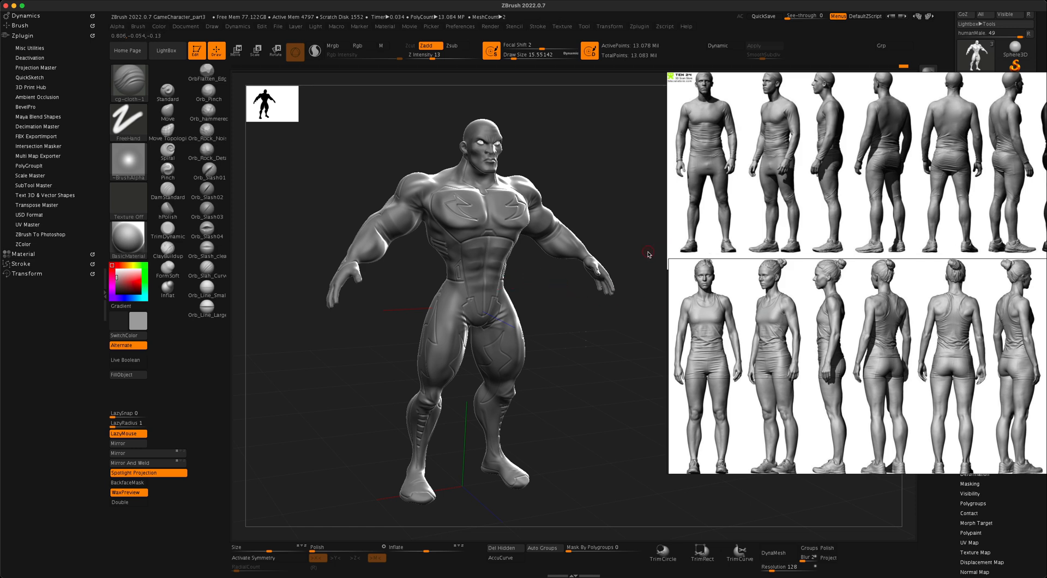
pyautogui.moveTo(614, 317); pyautogui.dragTo(647, 317)
pyautogui.moveTo(1036, 266); pyautogui.dragTo(2, 397, button='right')
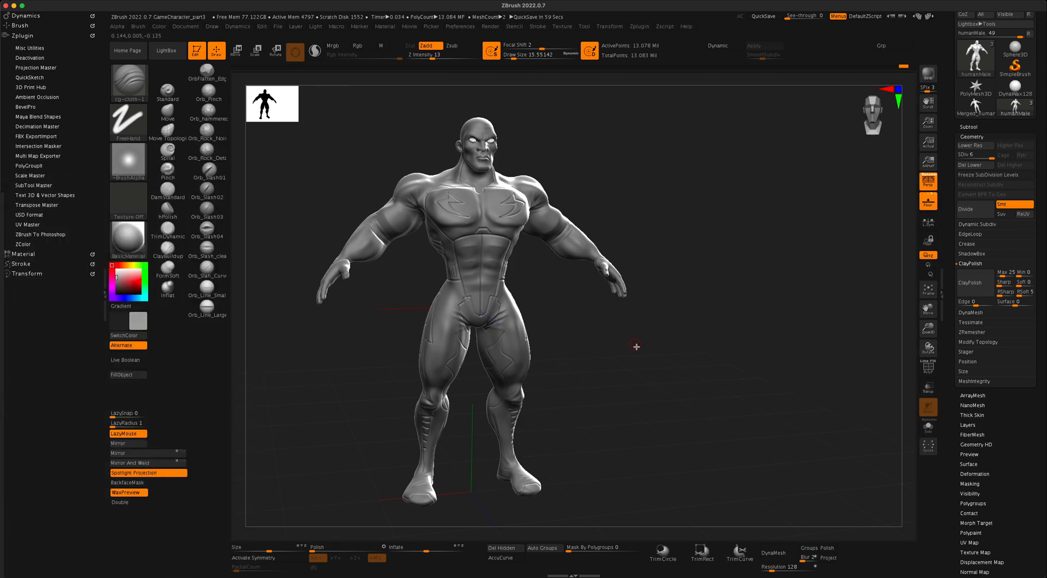
pyautogui.moveTo(659, 369); pyautogui.dragTo(720, 367)
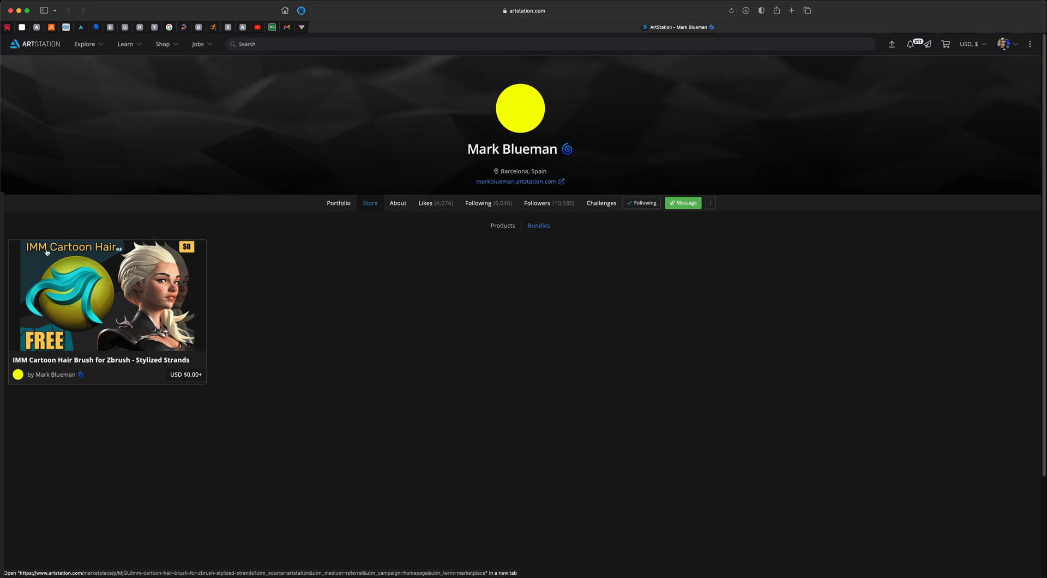
# Step: Switch to the ArtStation store in the browser and open the product page of the free IMM Cartoon Hair Brush for Zbrush
pyautogui.click(99, 267)
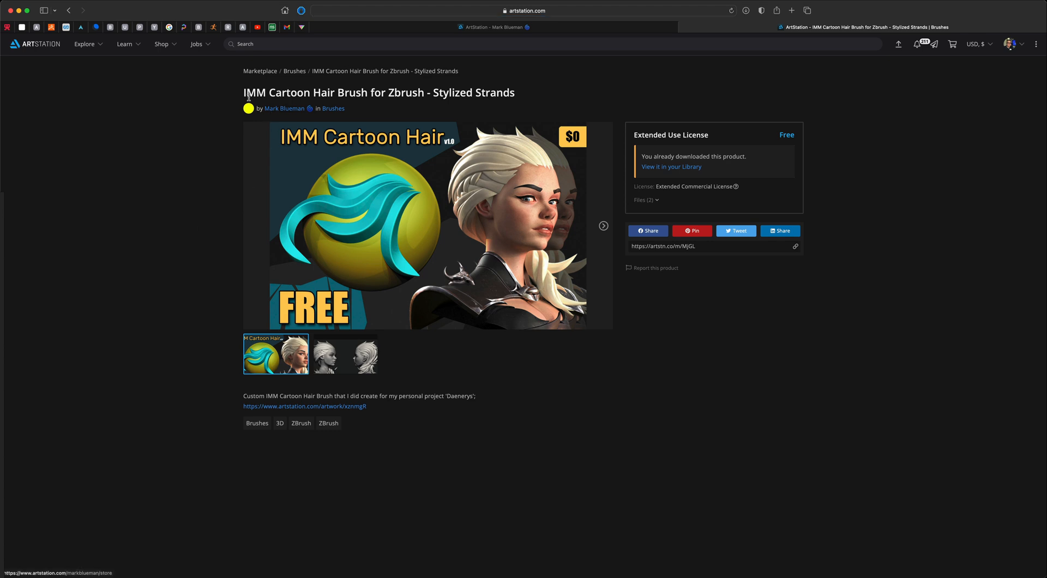
pyautogui.moveTo(243, 93); pyautogui.dragTo(412, 91)
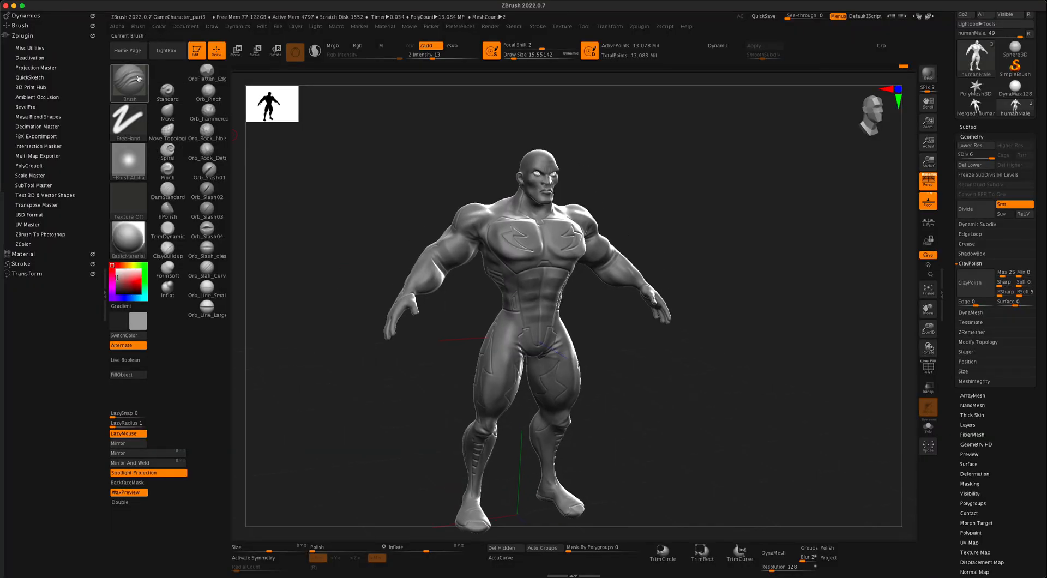
# Step: Switch back to ZBrush, select the IMM-Cartoon hair brush and set its draw size to about 28.8
pyautogui.click(125, 80)
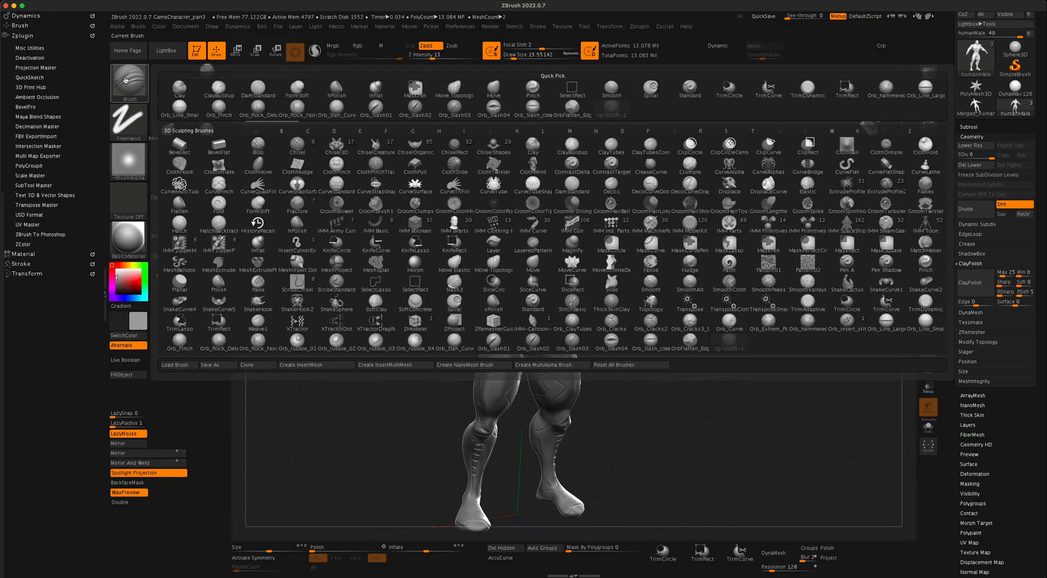
pyautogui.click(533, 323)
pyautogui.moveTo(409, 248)
pyautogui.mouseDown()
pyautogui.moveTo(362, 246)
pyautogui.moveTo(363, 312)
pyautogui.mouseUp()
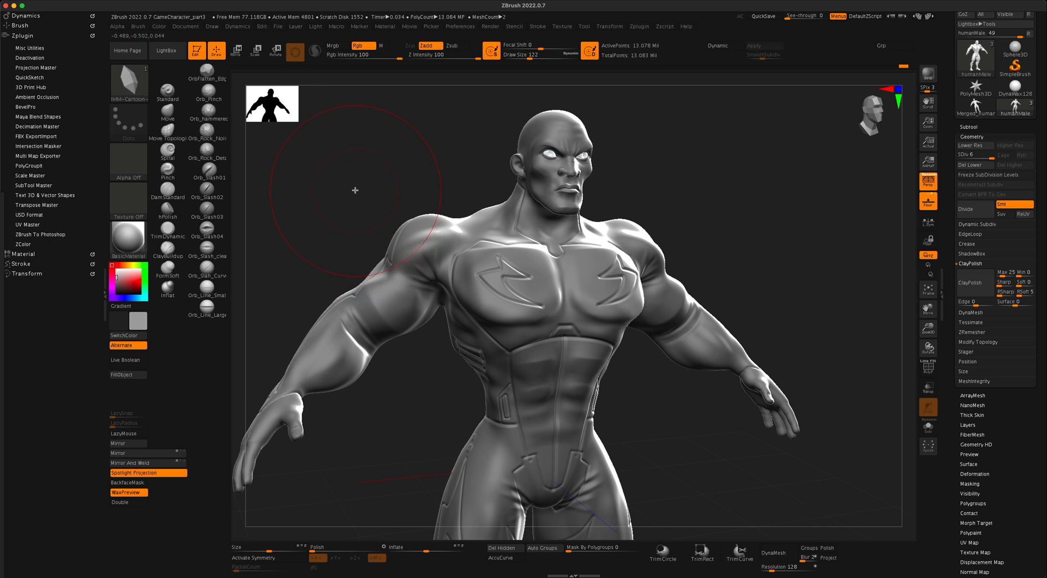
pyautogui.press('s')
pyautogui.moveTo(355, 189)
pyautogui.mouseDown()
pyautogui.moveTo(342, 189)
pyautogui.moveTo(399, 187)
pyautogui.moveTo(411, 169)
pyautogui.moveTo(379, 267)
pyautogui.moveTo(678, 294)
pyautogui.moveTo(739, 277)
pyautogui.mouseUp()
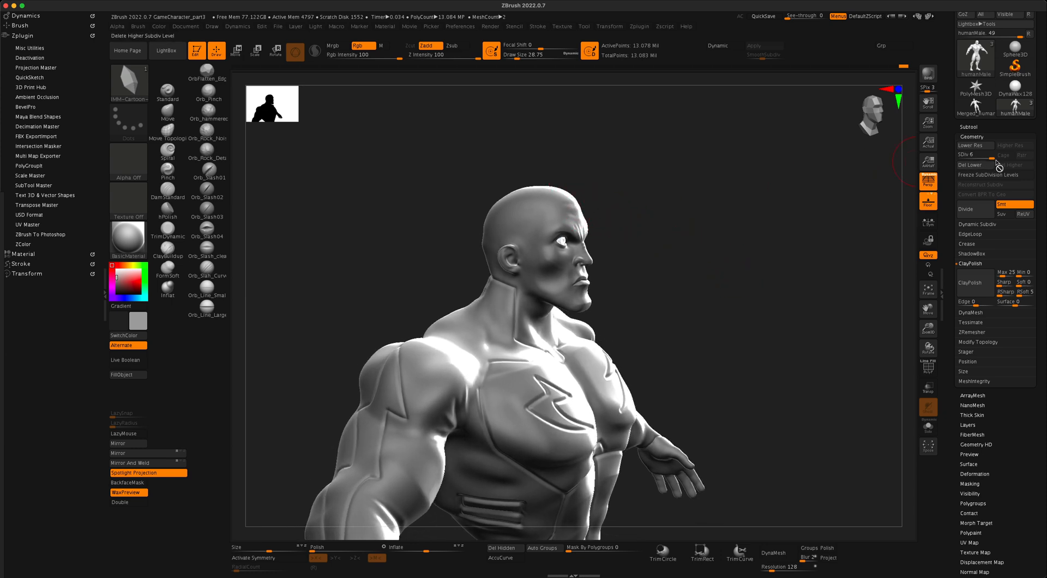
# Step: Lower the body mesh to subdivision level 5 and set the hair brush's draw size to about 18.5
pyautogui.moveTo(992, 157); pyautogui.dragTo(987, 158)
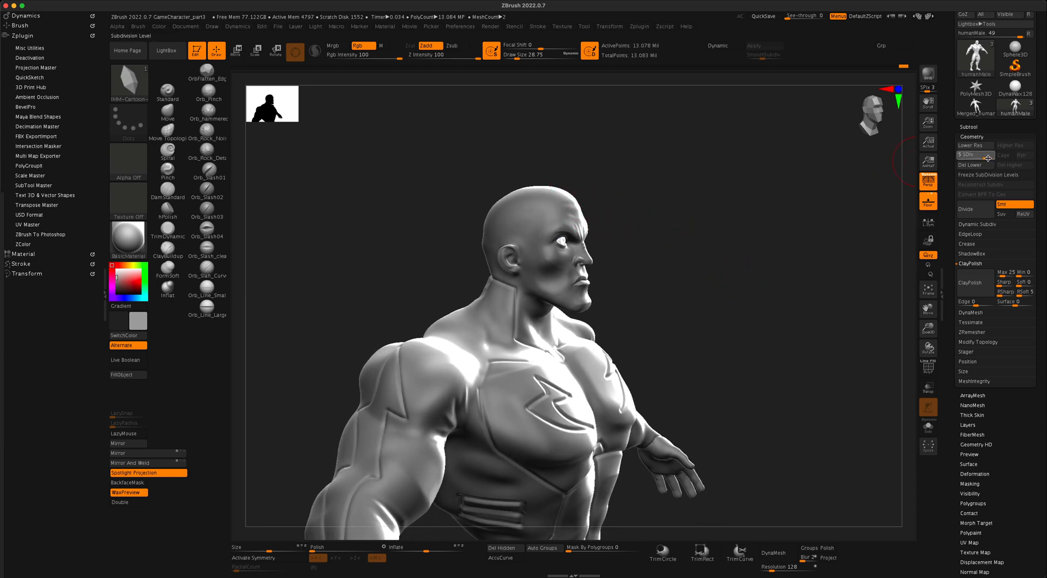
pyautogui.moveTo(741, 243)
pyautogui.mouseDown()
pyautogui.moveTo(753, 259)
pyautogui.moveTo(734, 257)
pyautogui.moveTo(742, 261)
pyautogui.moveTo(725, 274)
pyautogui.mouseUp()
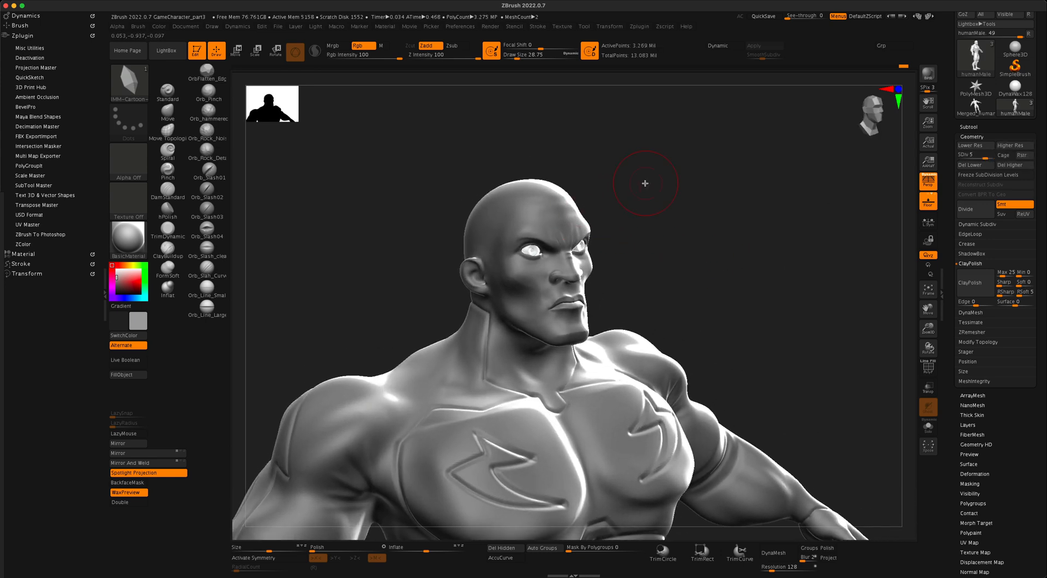
pyautogui.press('s')
pyautogui.moveTo(645, 184)
pyautogui.mouseDown()
pyautogui.moveTo(666, 241)
pyautogui.moveTo(803, 261)
pyautogui.moveTo(715, 255)
pyautogui.moveTo(666, 267)
pyautogui.mouseUp()
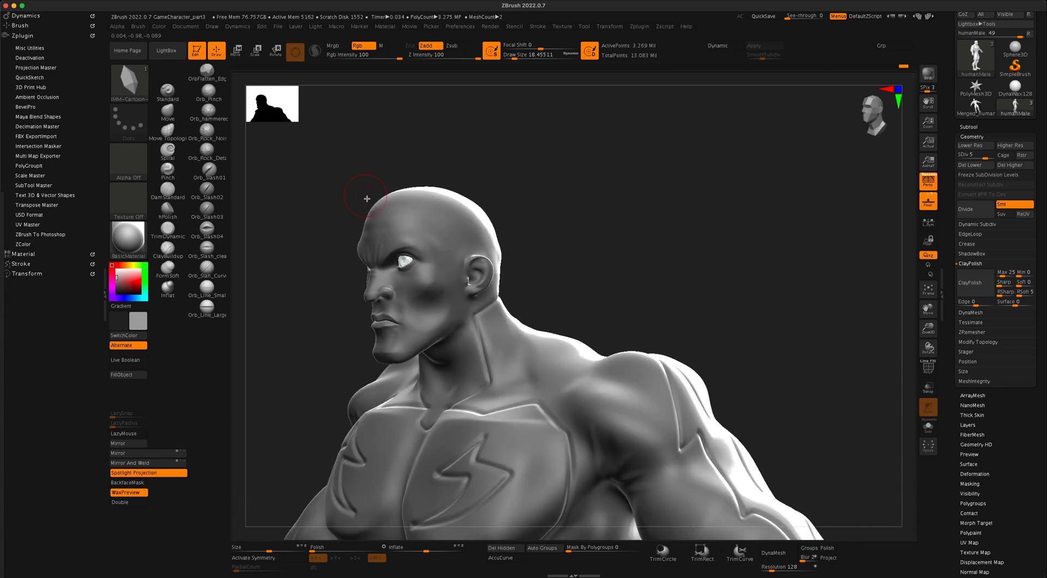
# Step: Try to insert a curved hair strand starting from the forehead directly on the body mesh
pyautogui.moveTo(627, 212); pyautogui.dragTo(714, 355)
pyautogui.moveTo(699, 351); pyautogui.dragTo(553, 141)
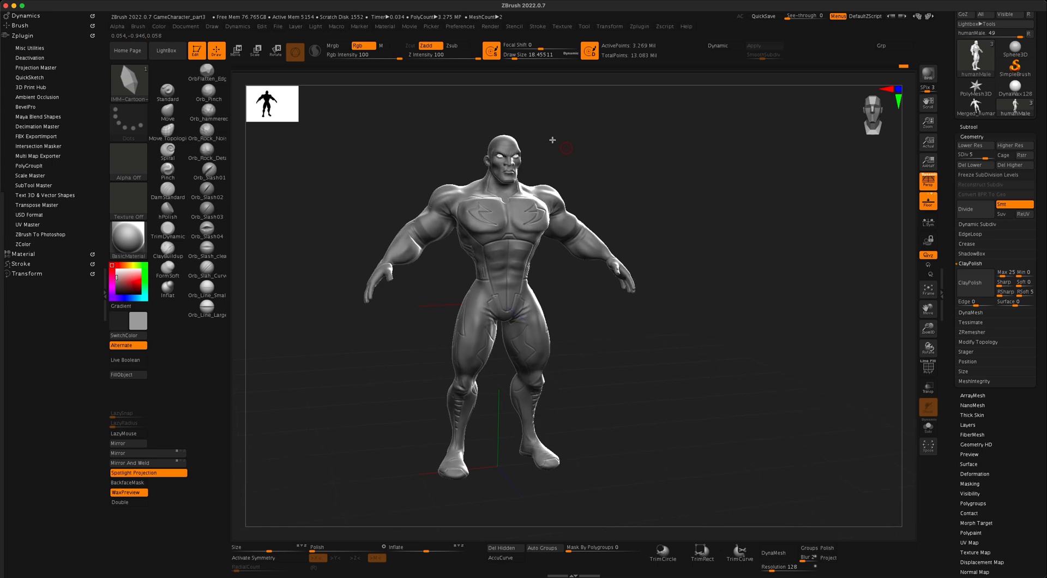
pyautogui.moveTo(658, 262); pyautogui.dragTo(688, 321)
pyautogui.keyDown('alt'); pyautogui.moveTo(696, 284); pyautogui.dragTo(611, 239); pyautogui.keyUp('alt')
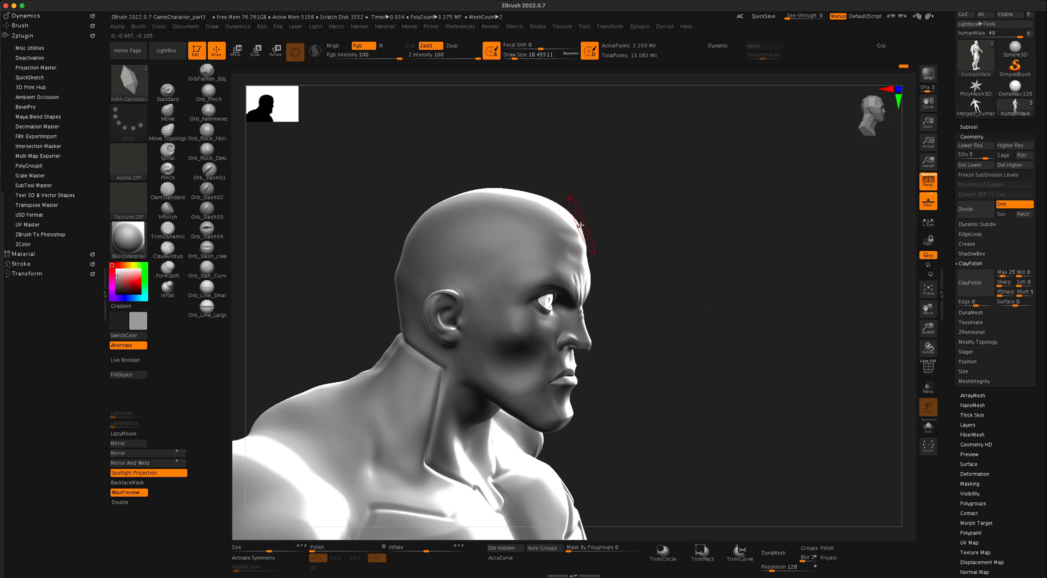
pyautogui.moveTo(673, 174); pyautogui.dragTo(703, 183)
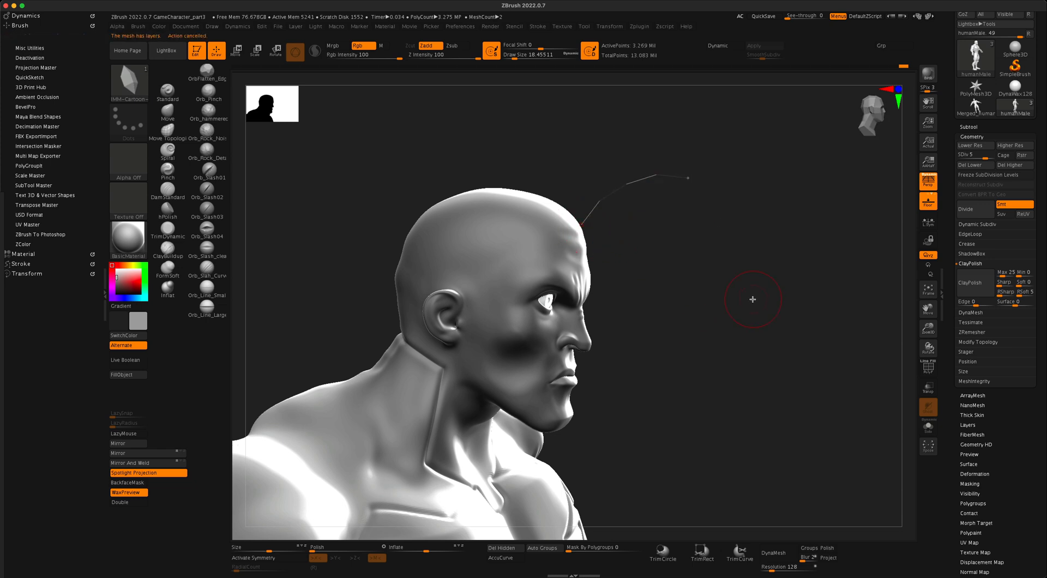
pyautogui.moveTo(753, 300); pyautogui.dragTo(701, 290)
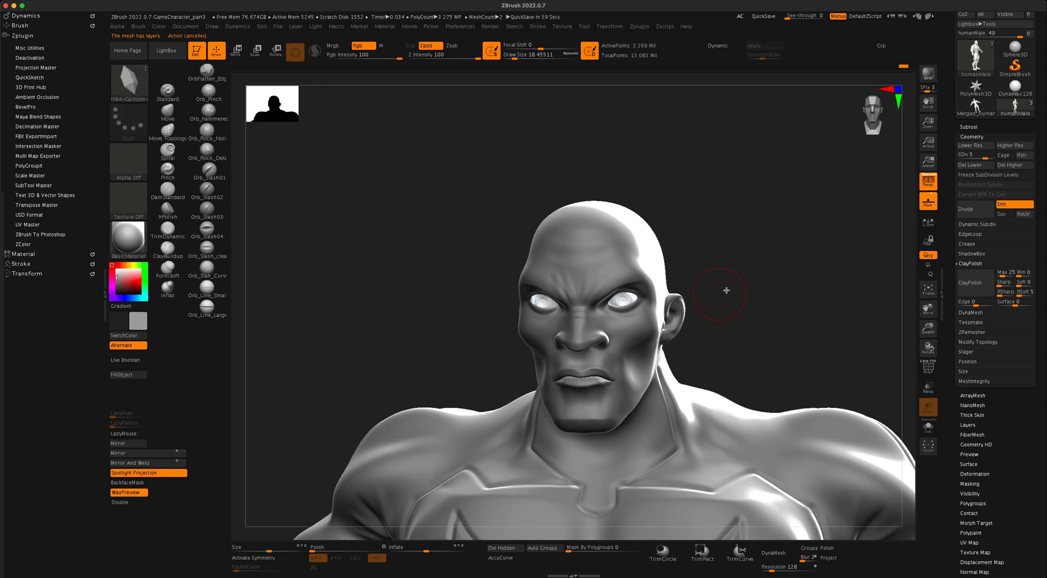
# Step: Append a Sphere3D mesh as a new subtool of the character and make it the active subtool
pyautogui.moveTo(757, 215)
pyautogui.mouseDown()
pyautogui.moveTo(772, 227)
pyautogui.moveTo(756, 243)
pyautogui.moveTo(771, 229)
pyautogui.moveTo(922, 184)
pyautogui.mouseUp()
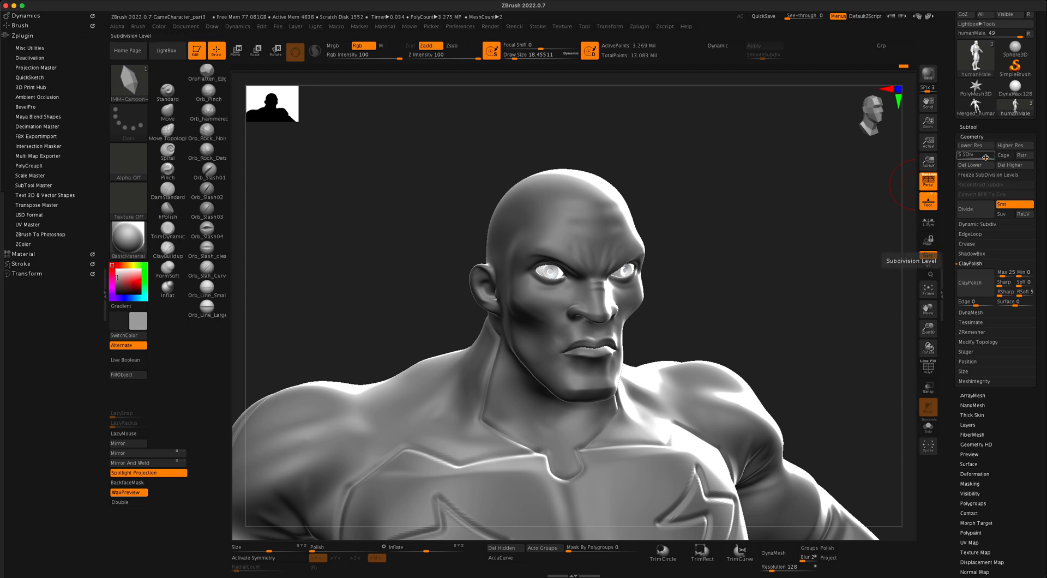
pyautogui.moveTo(985, 158); pyautogui.dragTo(967, 156)
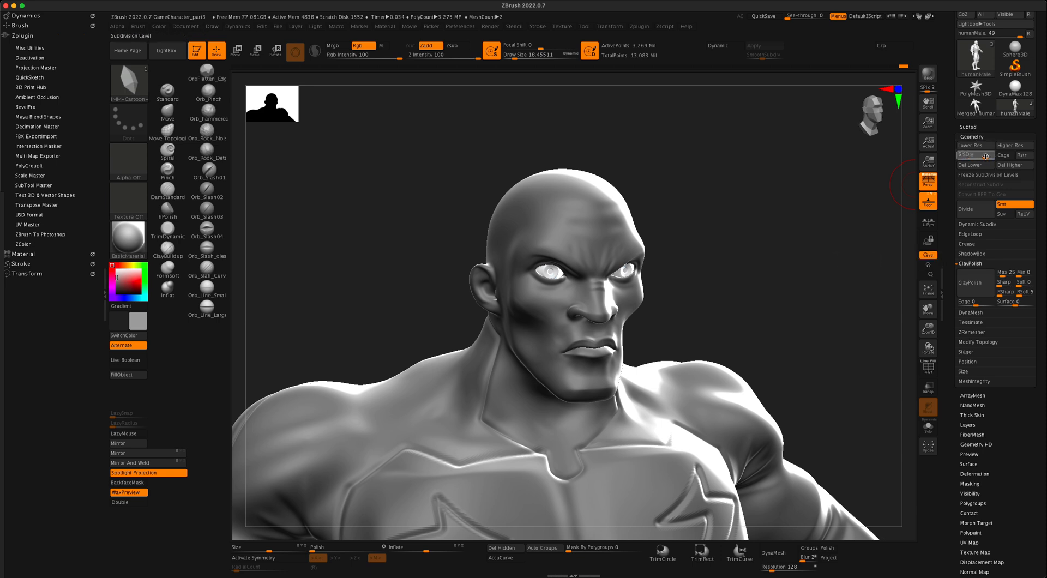
pyautogui.click(969, 127)
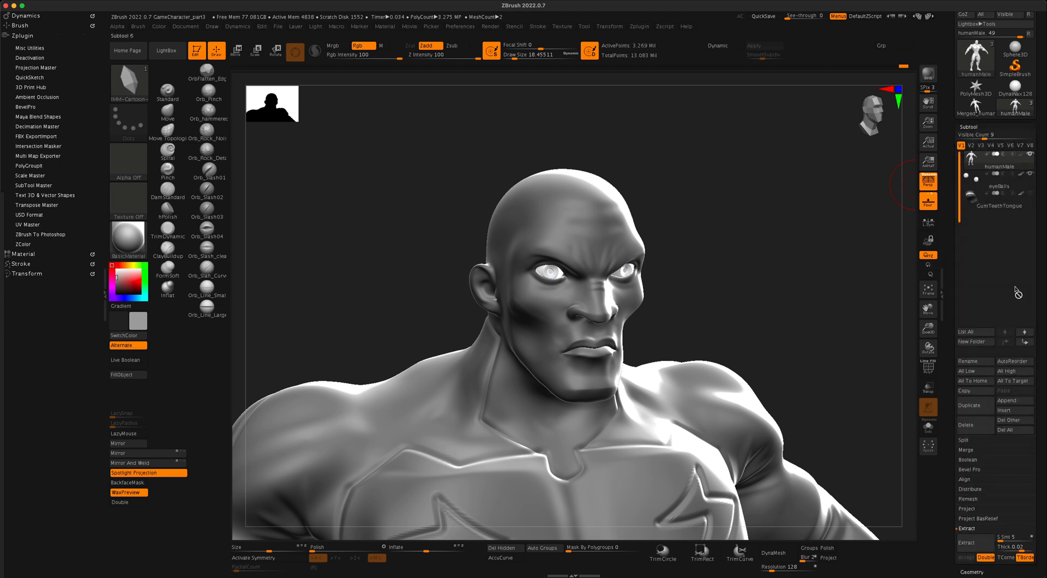
pyautogui.click(1005, 401)
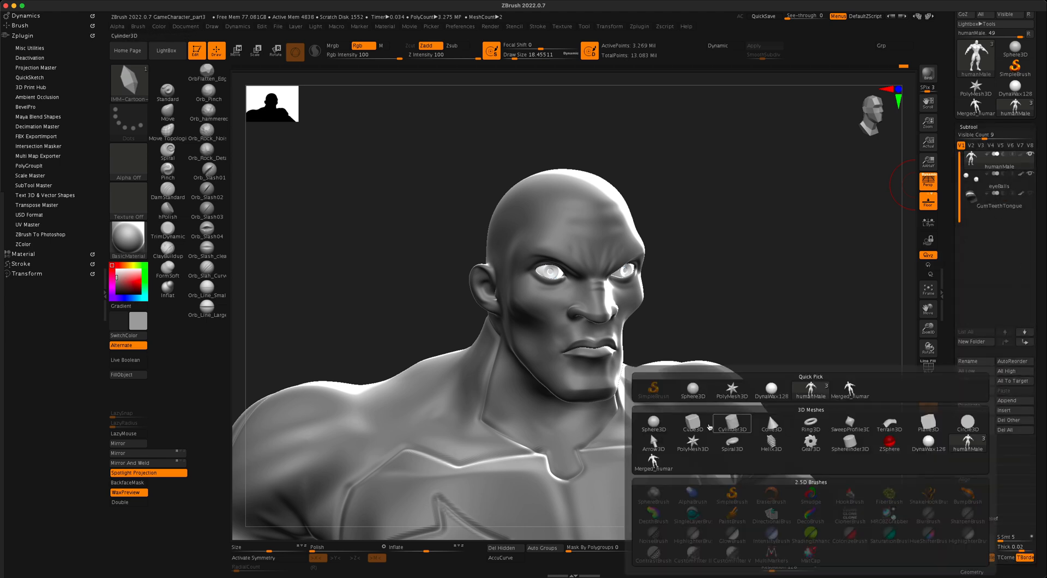
pyautogui.click(655, 423)
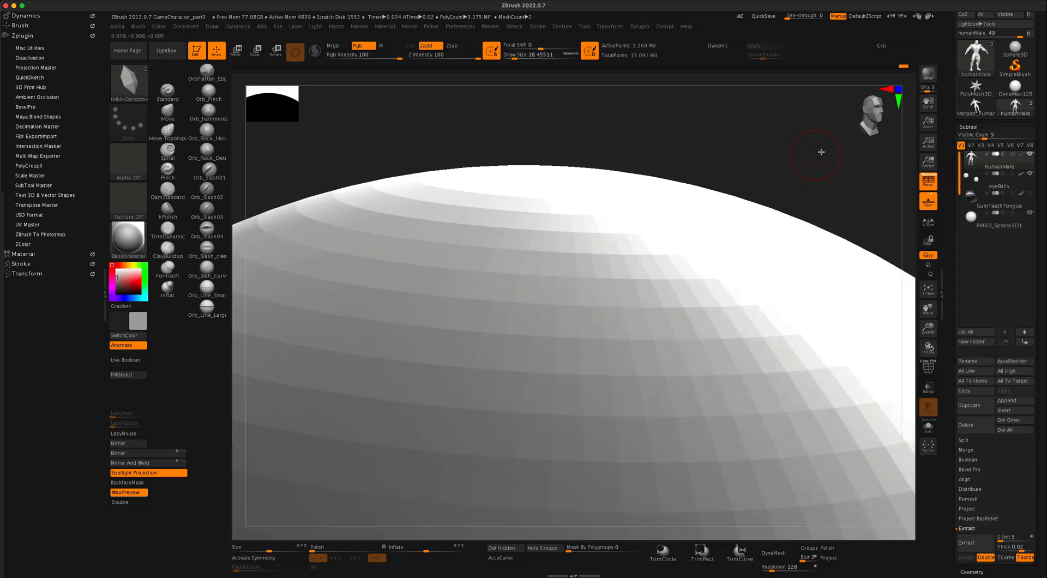
pyautogui.click(981, 228)
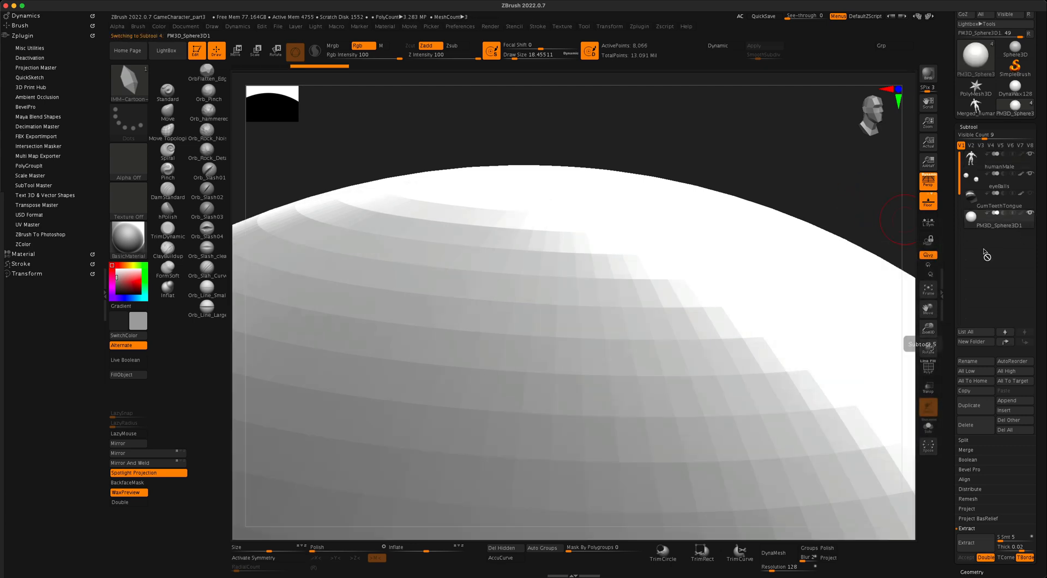
# Step: Shrink the sphere with the Size deformation at -100, scale it down to head size and move it up over the head
pyautogui.keyDown('shift'); pyautogui.moveTo(865, 211); pyautogui.dragTo(853, 204); pyautogui.keyUp('shift')
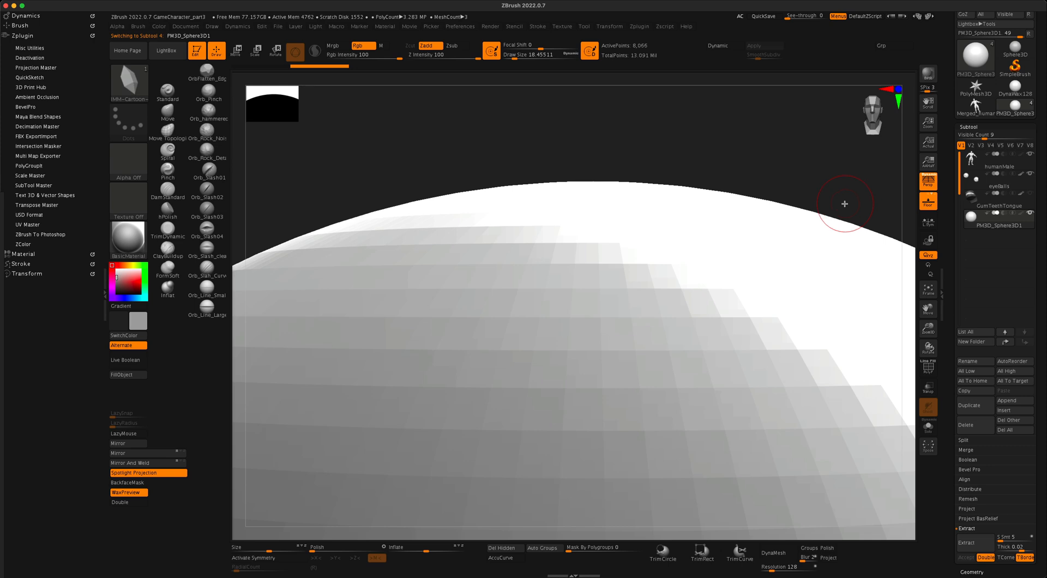
pyautogui.press('f')
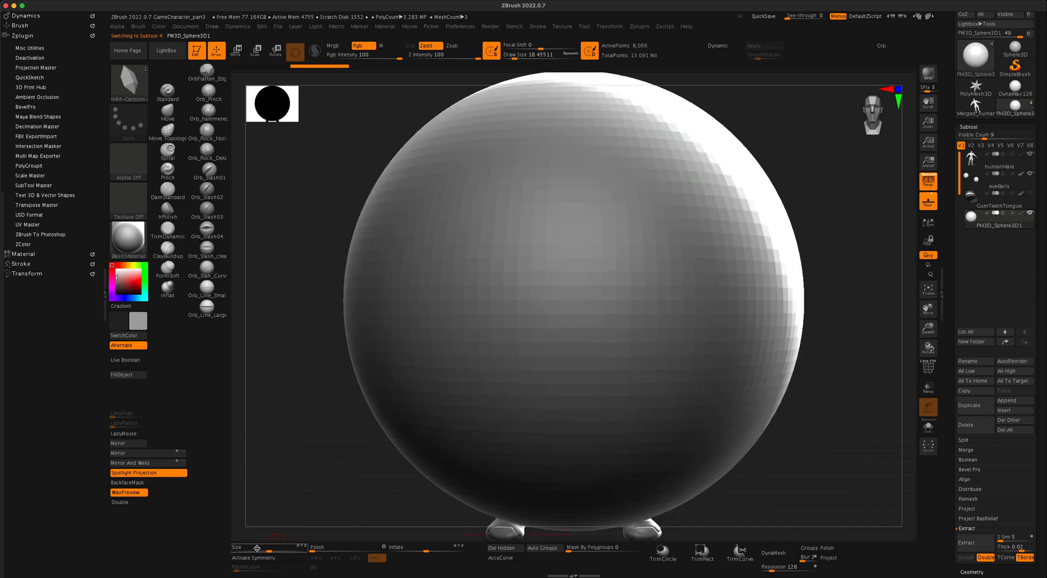
pyautogui.moveTo(270, 550); pyautogui.dragTo(226, 547)
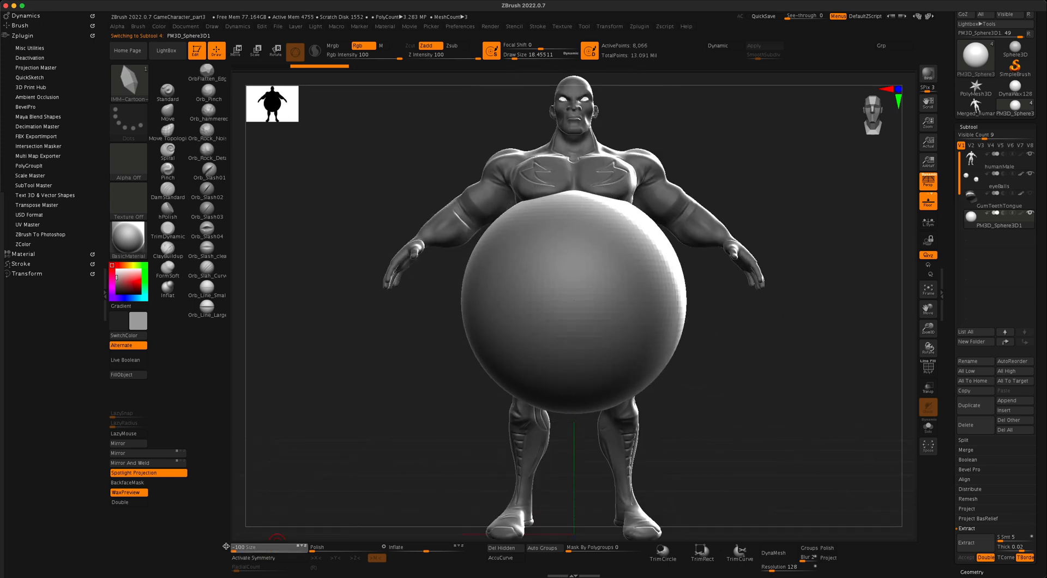
pyautogui.click(255, 54)
pyautogui.moveTo(570, 290); pyautogui.dragTo(503, 318)
pyautogui.moveTo(573, 300); pyautogui.dragTo(576, 120)
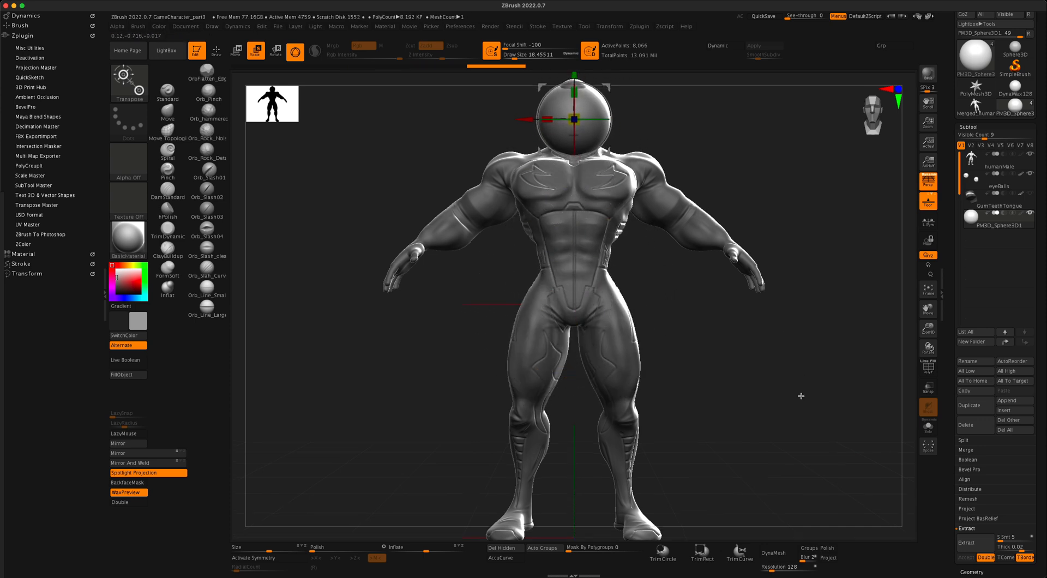
# Step: Turn on ghost transparency, stretch the sphere vertically to match the head's height and centre it sideways on the face
pyautogui.keyDown('alt'); pyautogui.moveTo(799, 399); pyautogui.dragTo(904, 417); pyautogui.keyUp('alt')
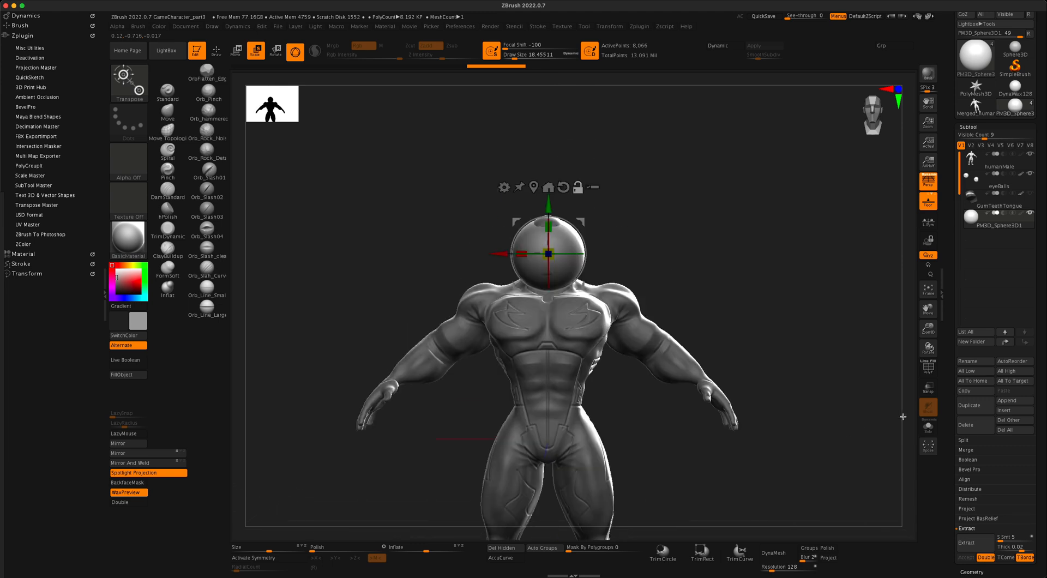
pyautogui.click(928, 387)
pyautogui.moveTo(761, 297)
pyautogui.keyDown('alt'); pyautogui.mouseDown()
pyautogui.moveTo(557, 246)
pyautogui.moveTo(537, 260)
pyautogui.mouseUp(); pyautogui.keyUp('alt')
pyautogui.moveTo(551, 222)
pyautogui.mouseDown()
pyautogui.moveTo(569, 231)
pyautogui.moveTo(548, 205)
pyautogui.mouseUp()
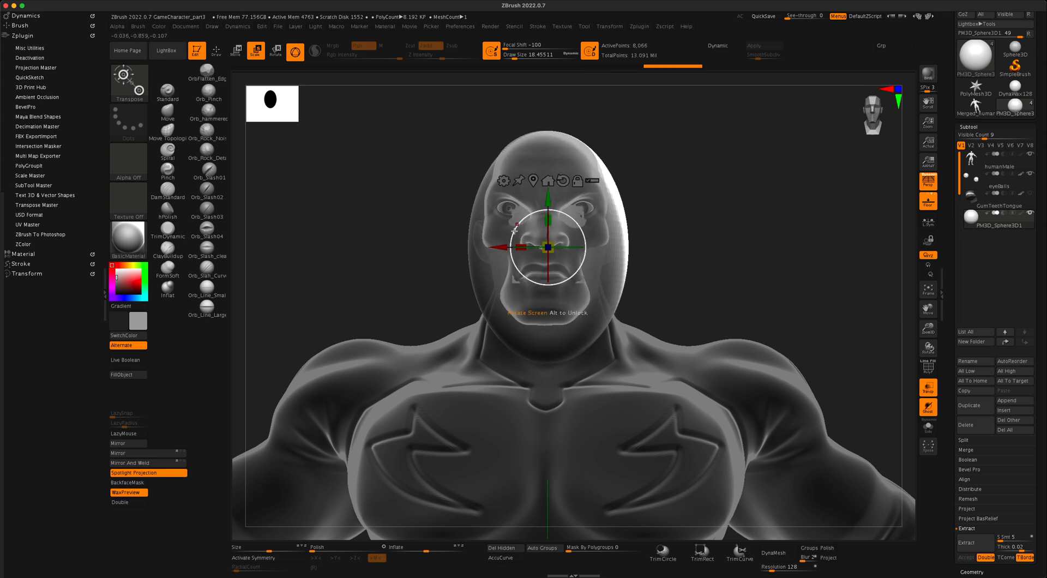
pyautogui.moveTo(506, 247); pyautogui.dragTo(504, 246)
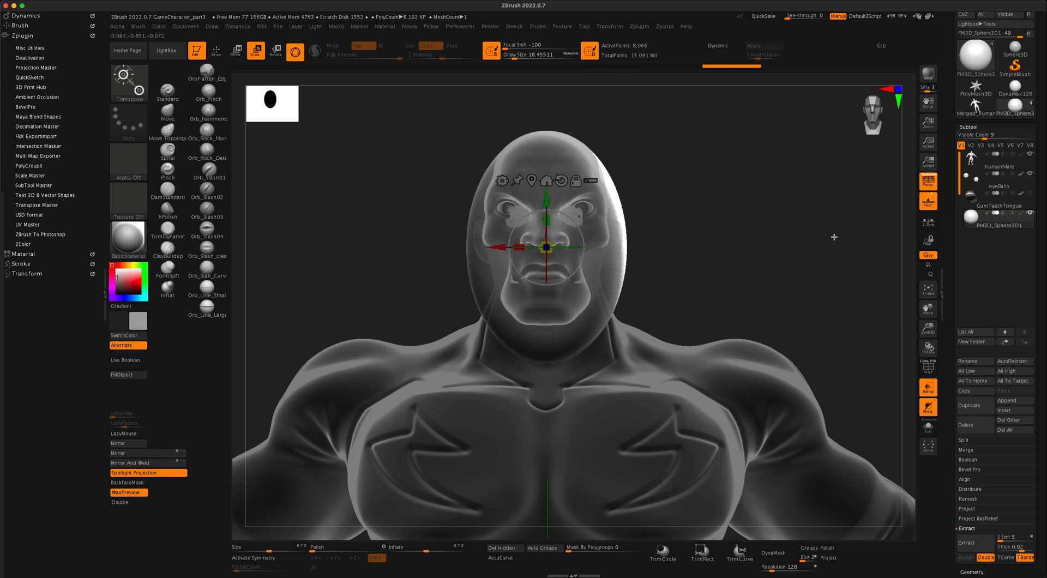
# Step: In the side view, shift the sphere forward, stretch it front to back by about 1.24 and lower it slightly around the skull
pyautogui.moveTo(763, 228)
pyautogui.mouseDown()
pyautogui.moveTo(804, 232)
pyautogui.moveTo(780, 237)
pyautogui.mouseUp()
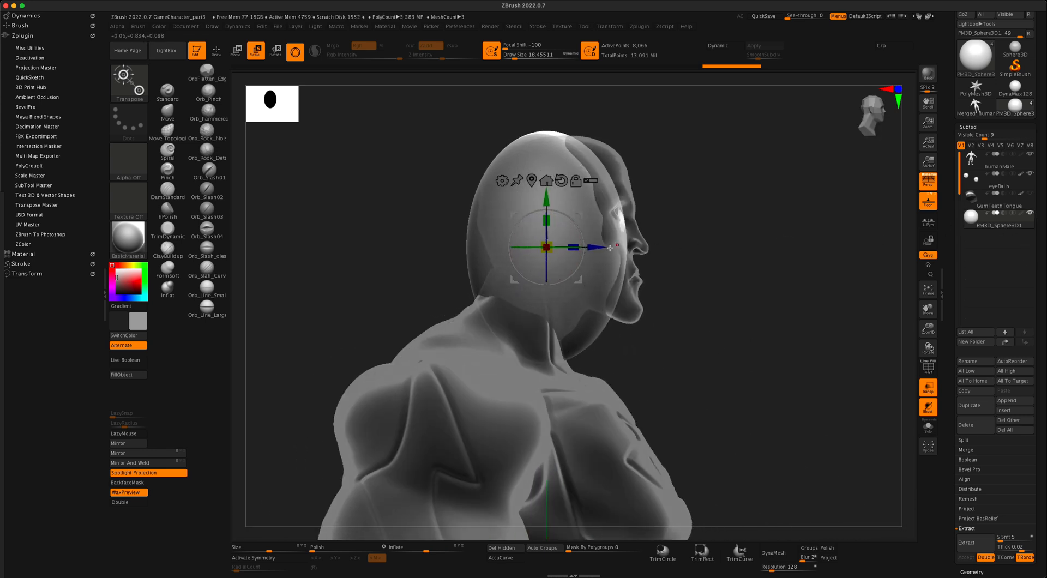
pyautogui.moveTo(604, 248); pyautogui.dragTo(612, 247)
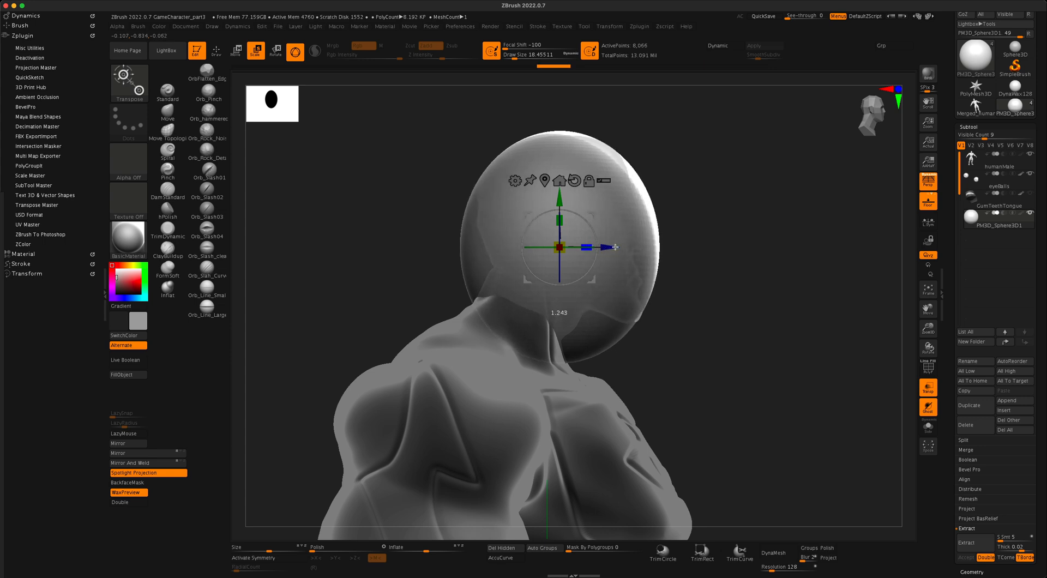
pyautogui.moveTo(559, 198); pyautogui.dragTo(559, 201)
pyautogui.moveTo(609, 248); pyautogui.dragTo(611, 248)
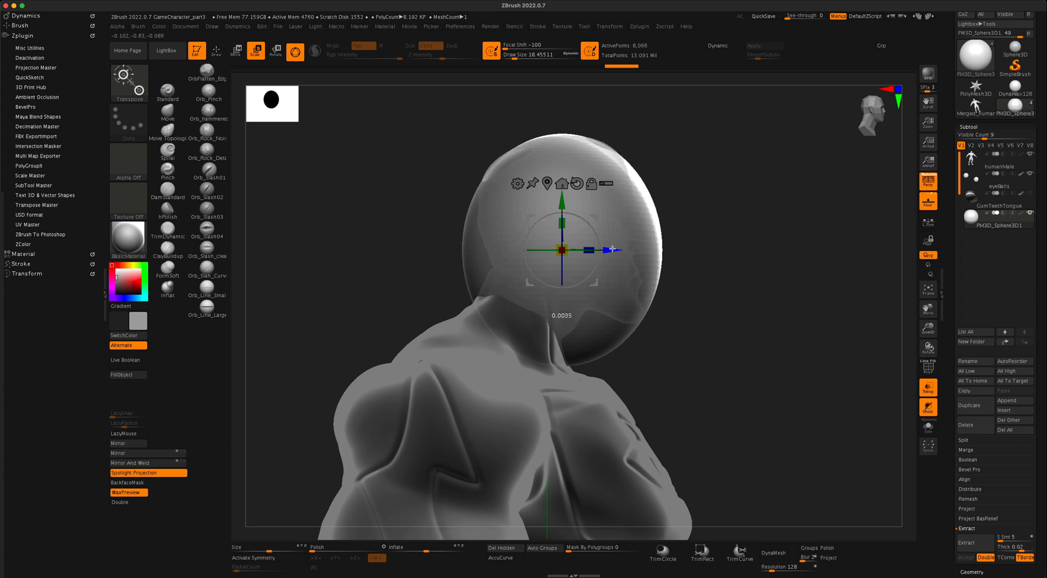
# Step: Turn transparency off and insert a forward-curving hair strand above the forehead with the IMM-Cartoon brush at draw size about 21.6
pyautogui.moveTo(870, 302); pyautogui.dragTo(854, 275)
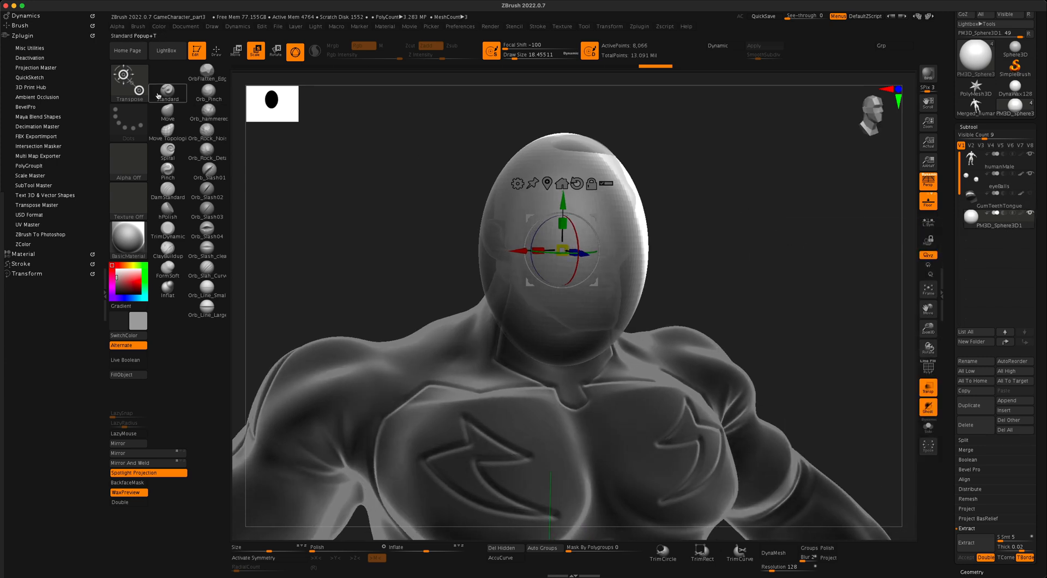
pyautogui.click(130, 82)
pyautogui.click(544, 322)
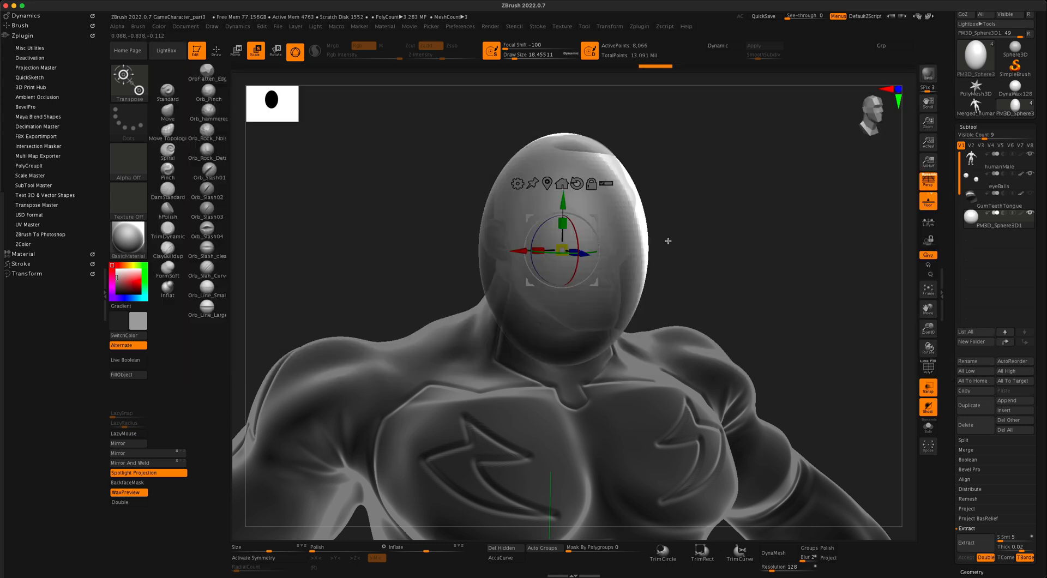
pyautogui.moveTo(710, 290); pyautogui.dragTo(732, 291)
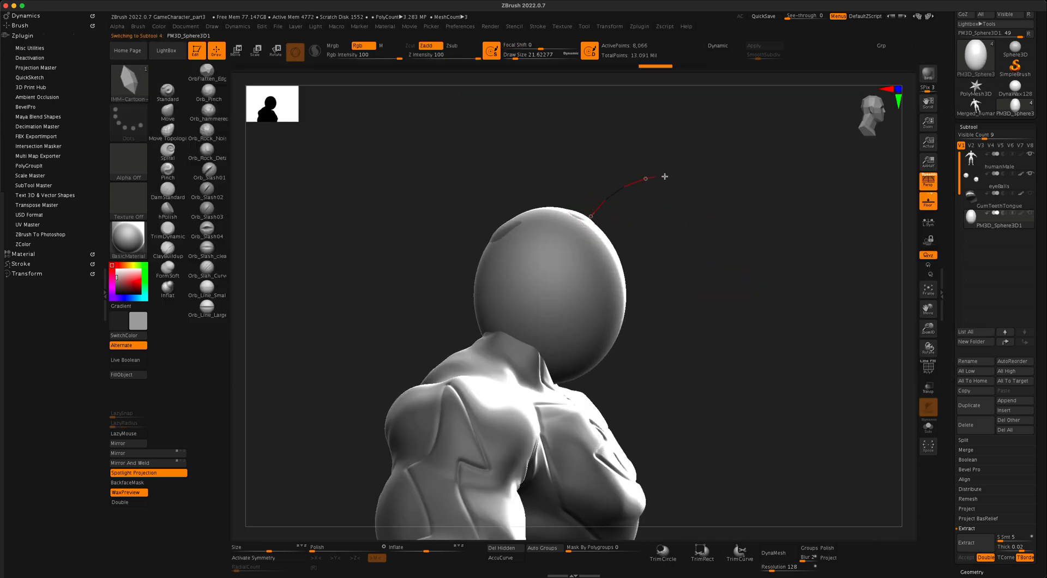
pyautogui.moveTo(745, 228); pyautogui.dragTo(747, 237)
pyautogui.moveTo(769, 278)
pyautogui.mouseDown()
pyautogui.moveTo(713, 276)
pyautogui.moveTo(793, 277)
pyautogui.moveTo(764, 280)
pyautogui.moveTo(753, 302)
pyautogui.moveTo(718, 299)
pyautogui.moveTo(762, 295)
pyautogui.moveTo(755, 290)
pyautogui.moveTo(746, 316)
pyautogui.moveTo(692, 274)
pyautogui.mouseUp()
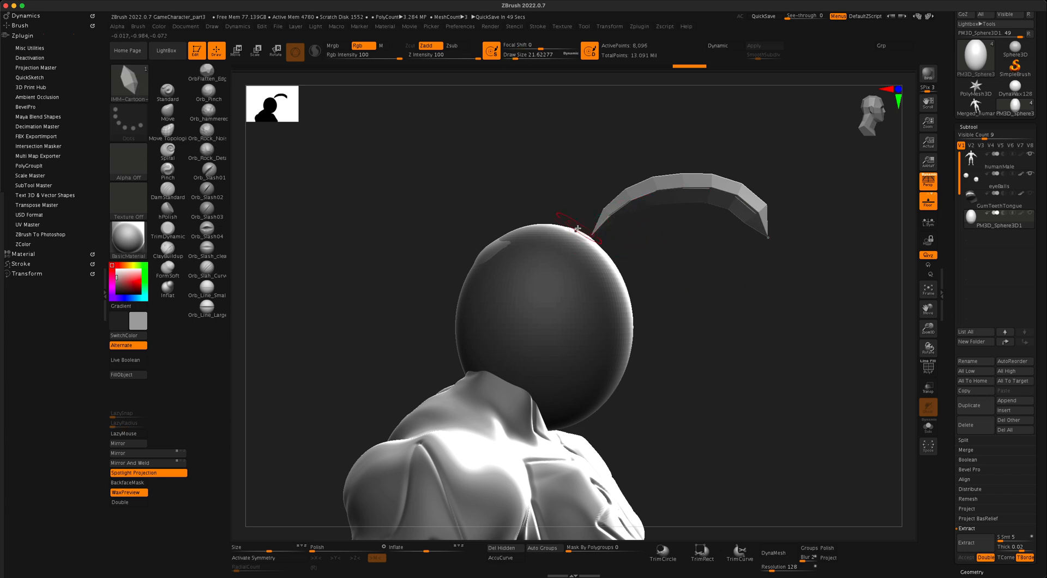
pyautogui.moveTo(633, 283); pyautogui.dragTo(682, 285)
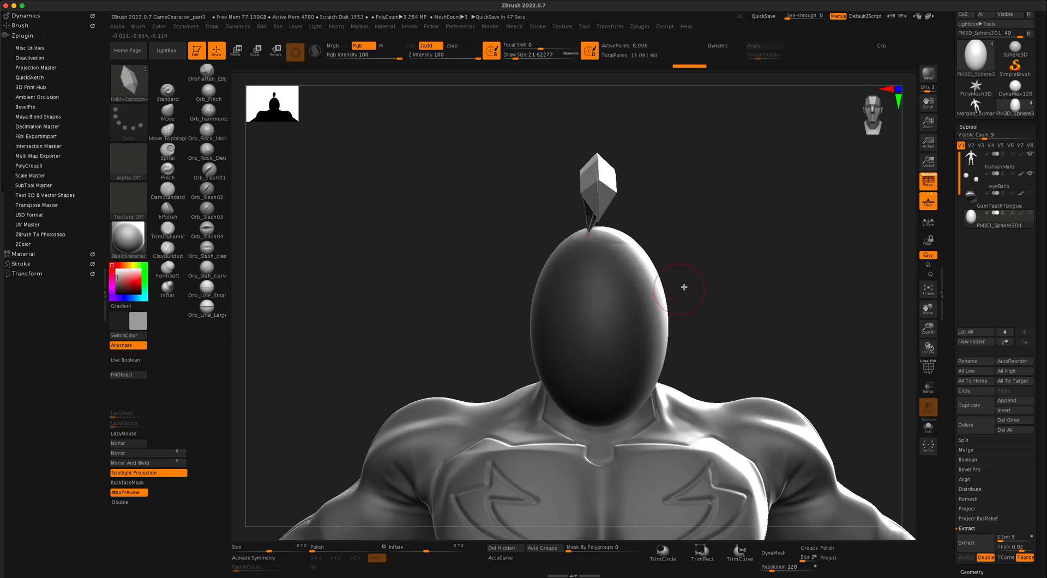
pyautogui.click(589, 238)
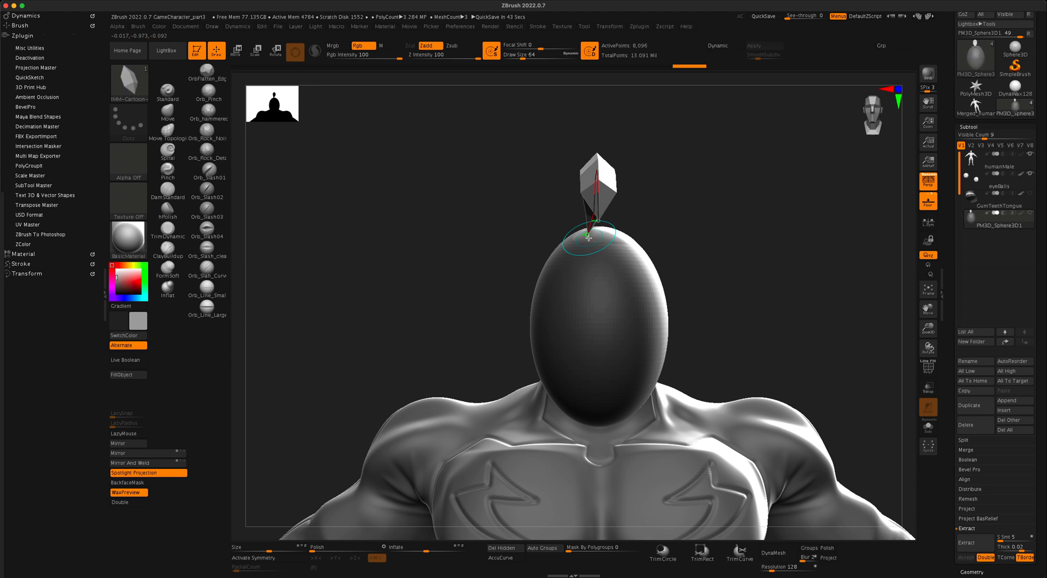
pyautogui.hotkey('ctrl', 'z')
pyautogui.hotkey('ctrl', 'shift', 'z')
# Step: Insert three more curved hair strands behind the first one, each rooted farther back on the sphere's crown and pointing more steeply upward
pyautogui.moveTo(709, 239); pyautogui.dragTo(764, 285)
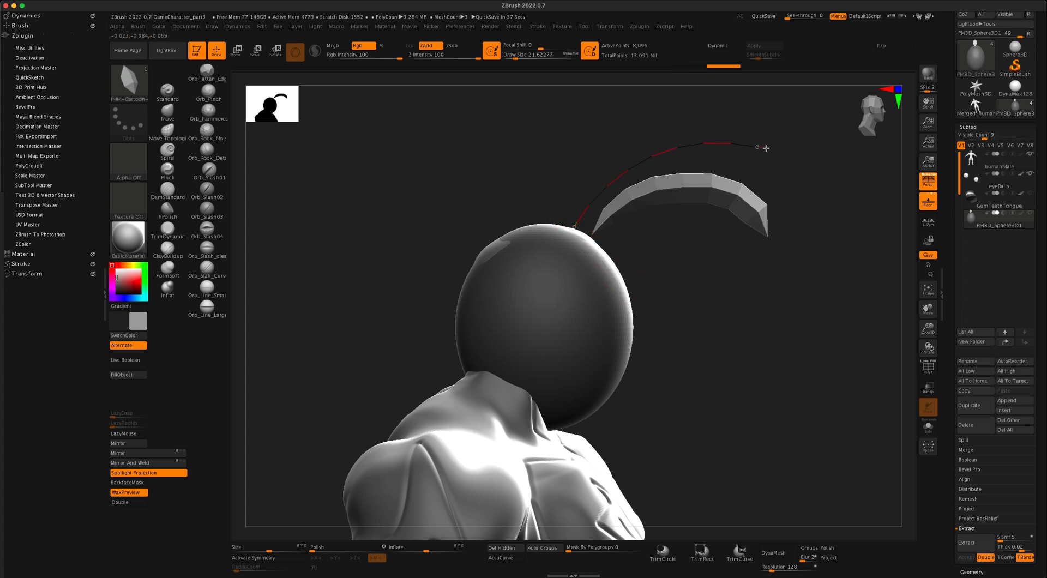
pyautogui.moveTo(785, 286); pyautogui.dragTo(709, 382)
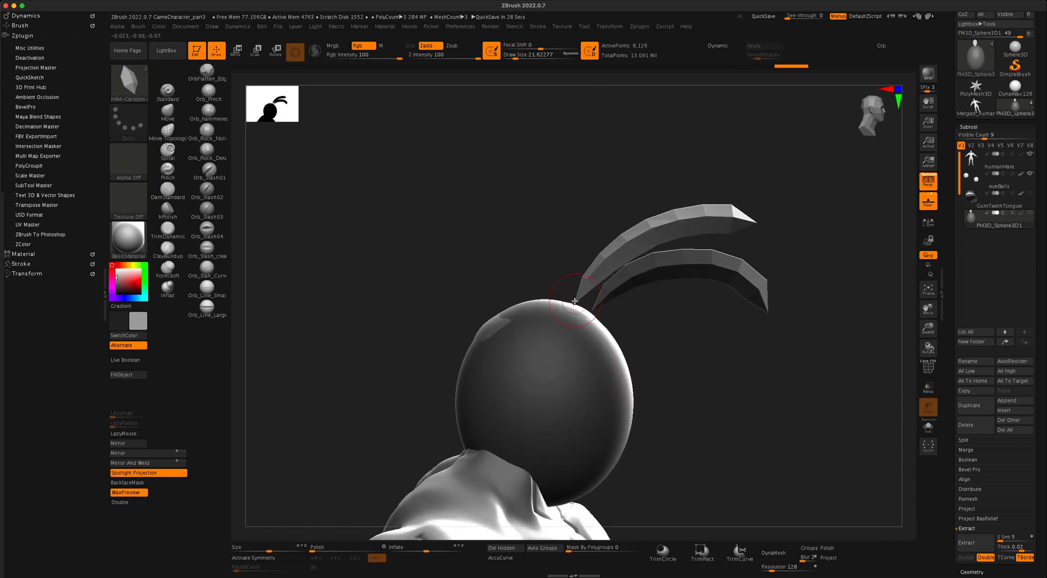
pyautogui.moveTo(567, 300)
pyautogui.mouseDown()
pyautogui.moveTo(613, 185)
pyautogui.moveTo(575, 306)
pyautogui.moveTo(567, 296)
pyautogui.mouseUp()
pyautogui.moveTo(692, 151); pyautogui.dragTo(693, 150)
pyautogui.moveTo(708, 329); pyautogui.dragTo(623, 311)
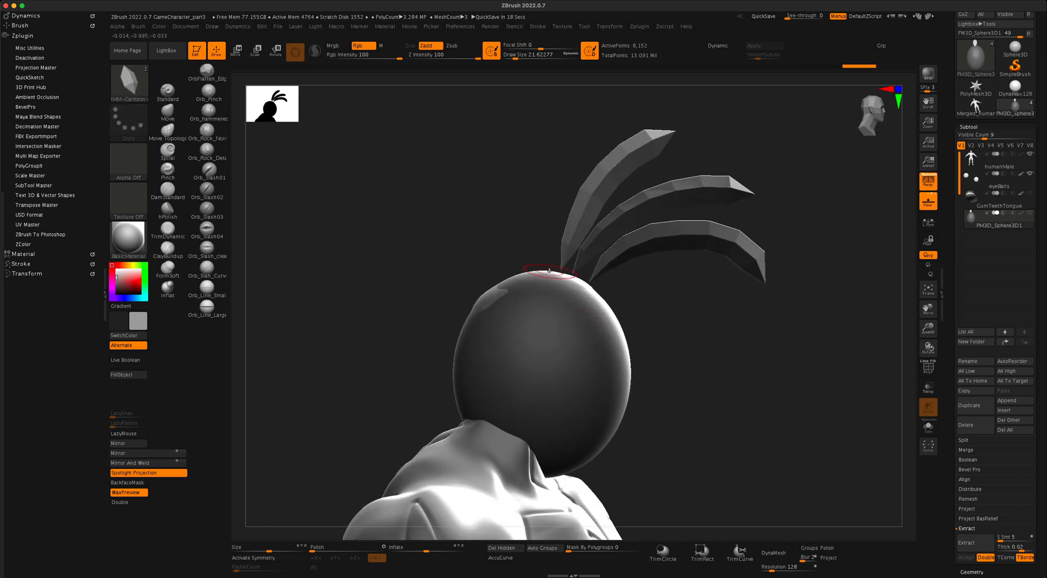
pyautogui.moveTo(614, 102); pyautogui.dragTo(614, 102)
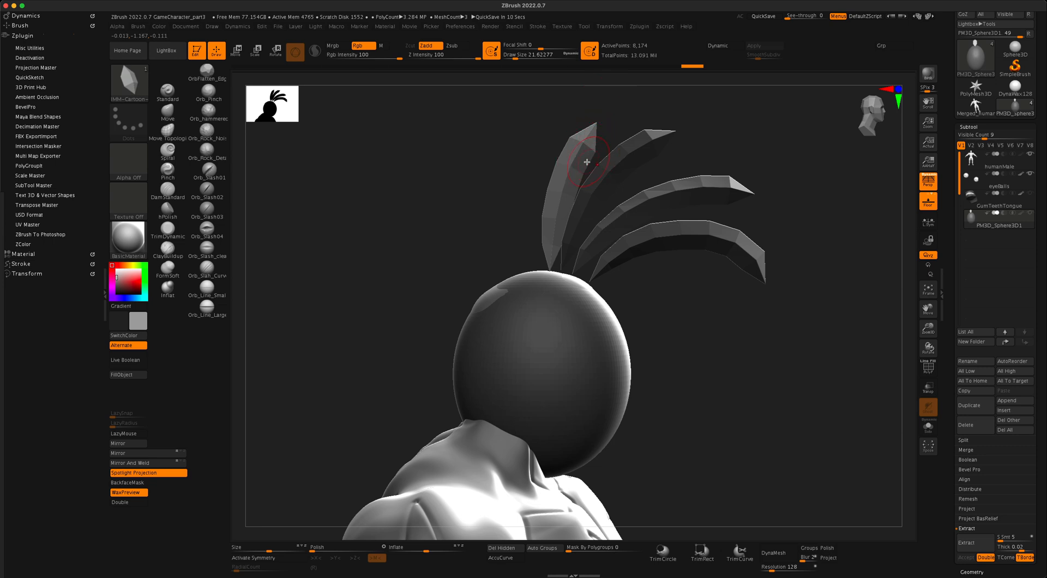
# Step: Insert six more hair strands across the crown to the back of the head, fanning from upright to curving backward
pyautogui.moveTo(722, 314)
pyautogui.mouseDown()
pyautogui.moveTo(627, 316)
pyautogui.moveTo(737, 319)
pyautogui.mouseUp()
pyautogui.moveTo(563, 93); pyautogui.dragTo(562, 95)
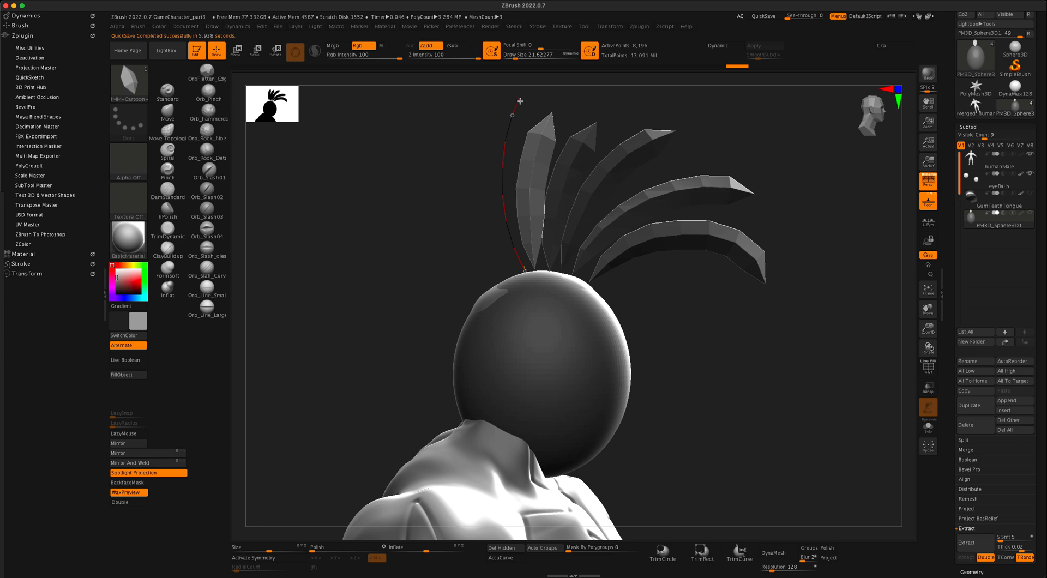
pyautogui.moveTo(520, 101); pyautogui.dragTo(520, 102)
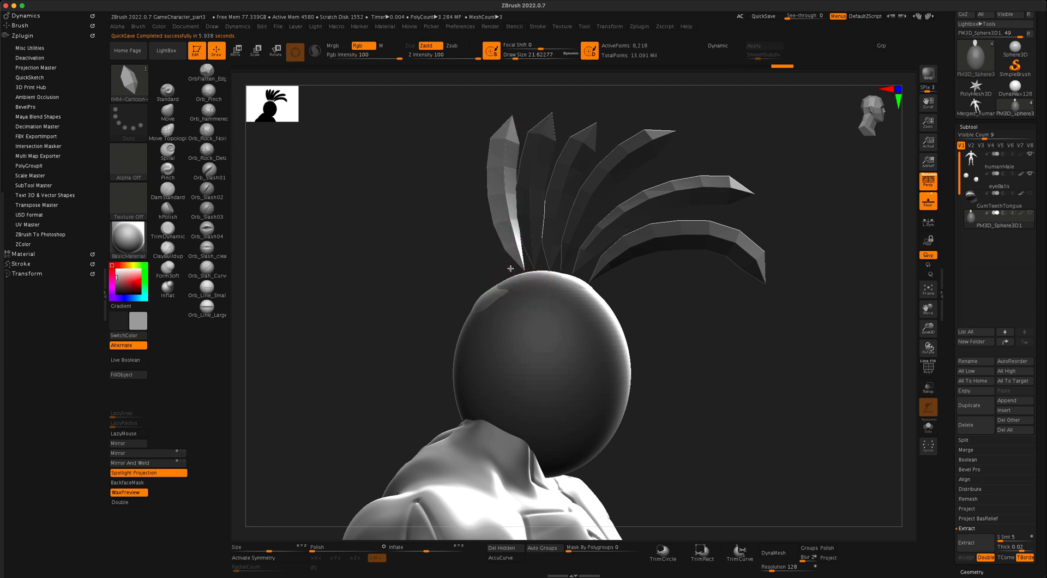
pyautogui.moveTo(457, 124); pyautogui.dragTo(458, 125)
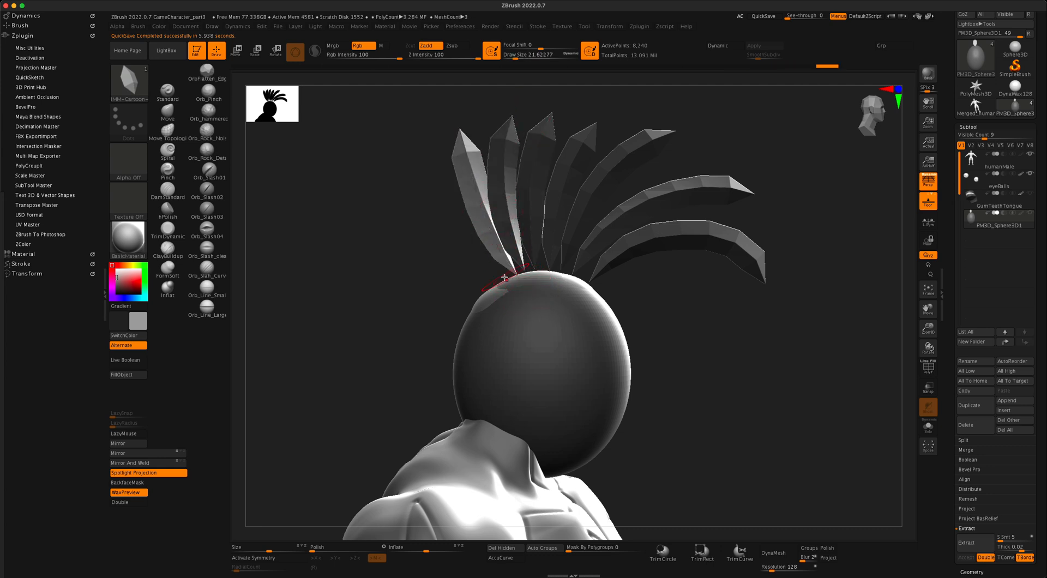
pyautogui.moveTo(389, 171); pyautogui.dragTo(389, 171)
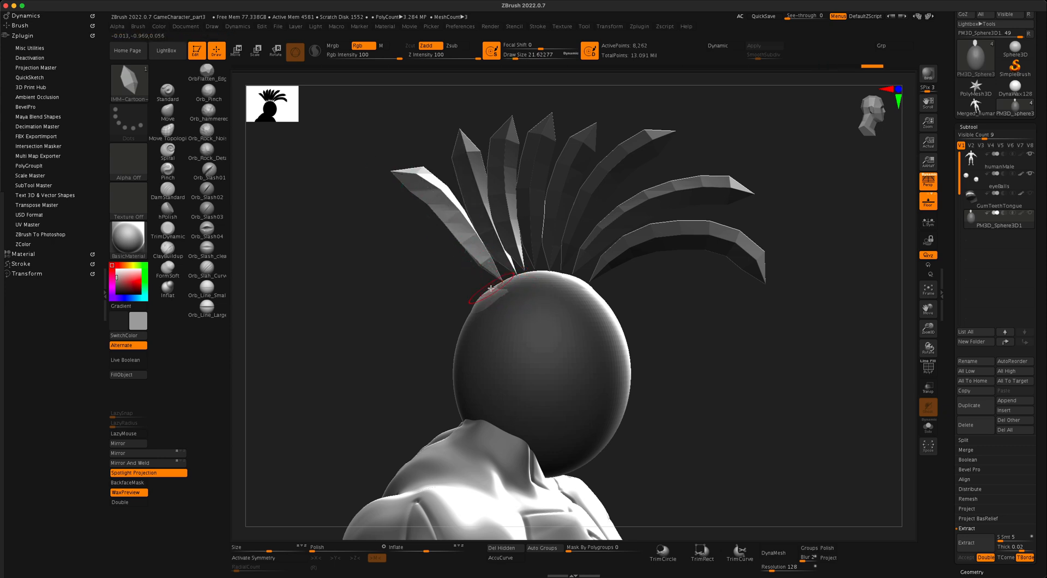
pyautogui.moveTo(304, 228); pyautogui.dragTo(303, 229)
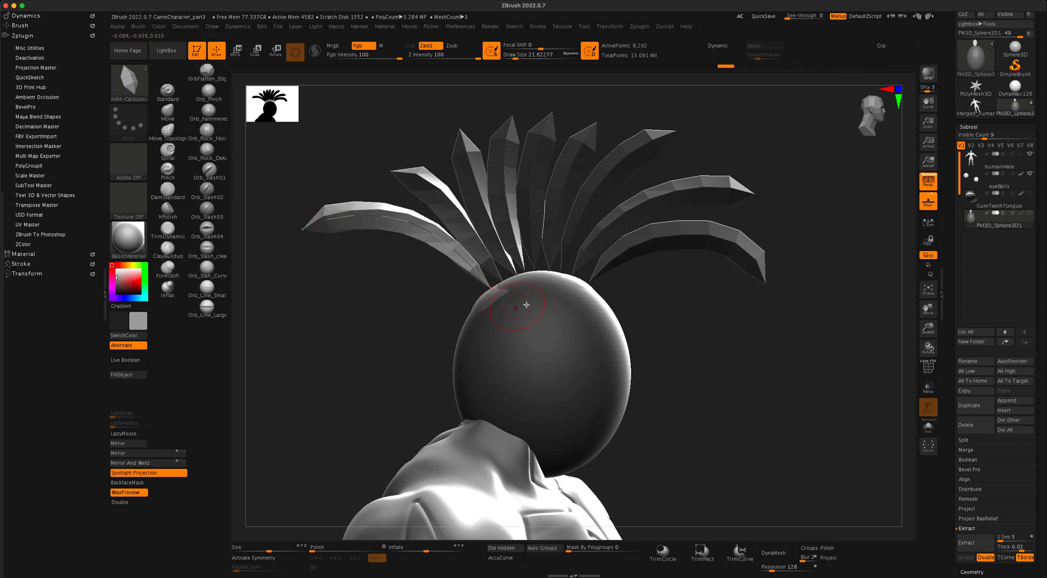
pyautogui.moveTo(310, 278); pyautogui.dragTo(287, 300)
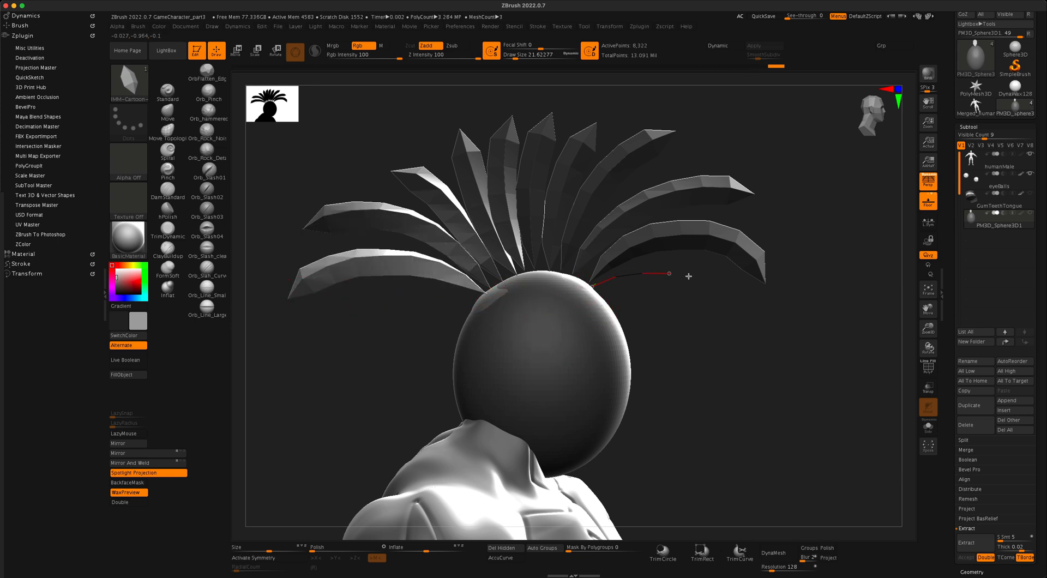
# Step: Insert a long hair strand below the frontmost one, arching forward and down in front of the face
pyautogui.moveTo(689, 276); pyautogui.dragTo(800, 381)
pyautogui.moveTo(718, 390); pyautogui.dragTo(795, 381)
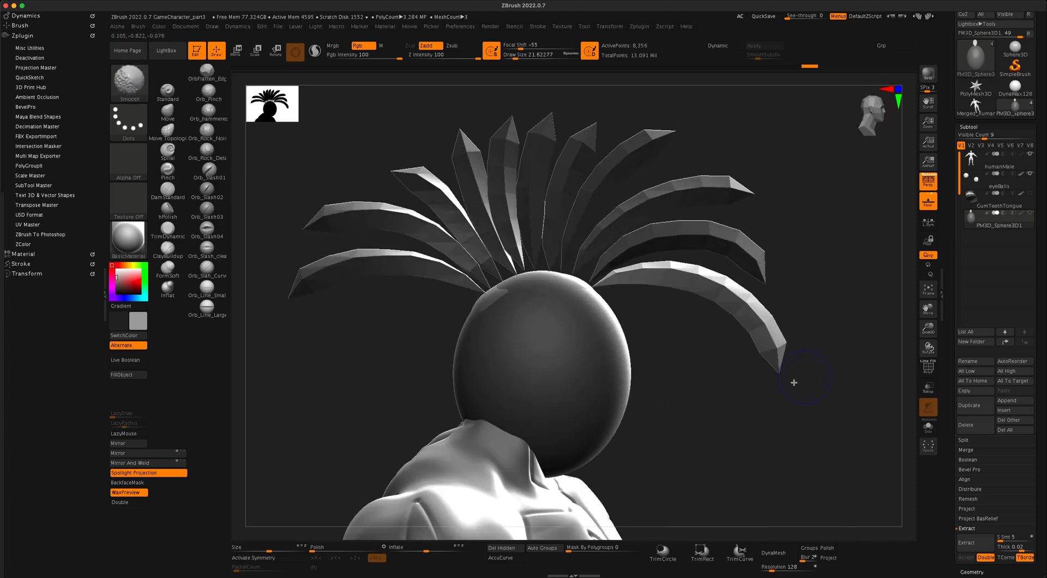
pyautogui.moveTo(729, 402)
pyautogui.mouseDown()
pyautogui.moveTo(717, 420)
pyautogui.moveTo(751, 403)
pyautogui.mouseUp()
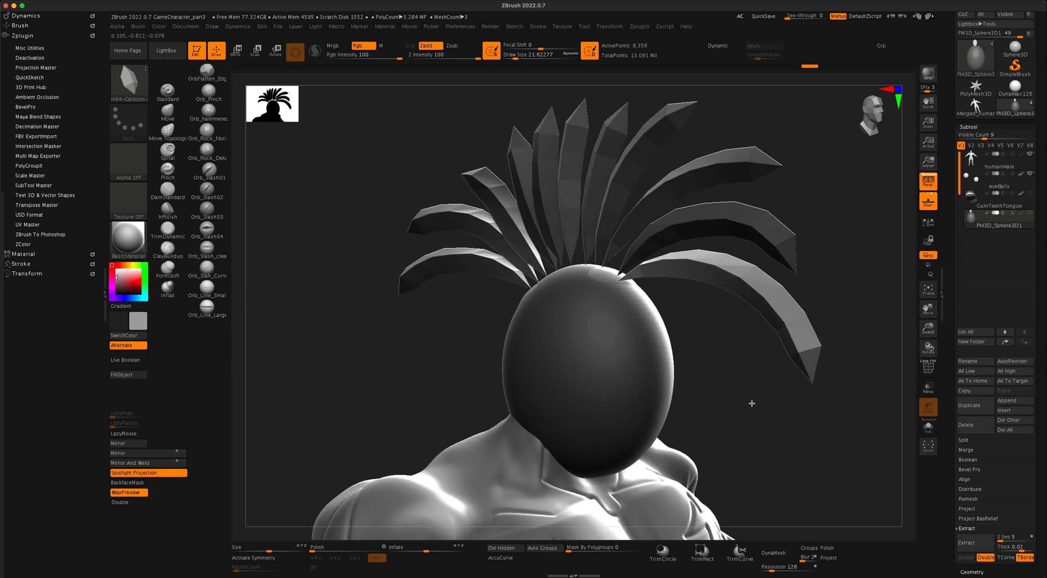
pyautogui.moveTo(392, 351)
pyautogui.mouseDown()
pyautogui.moveTo(732, 379)
pyautogui.moveTo(853, 371)
pyautogui.moveTo(704, 393)
pyautogui.moveTo(706, 333)
pyautogui.mouseUp()
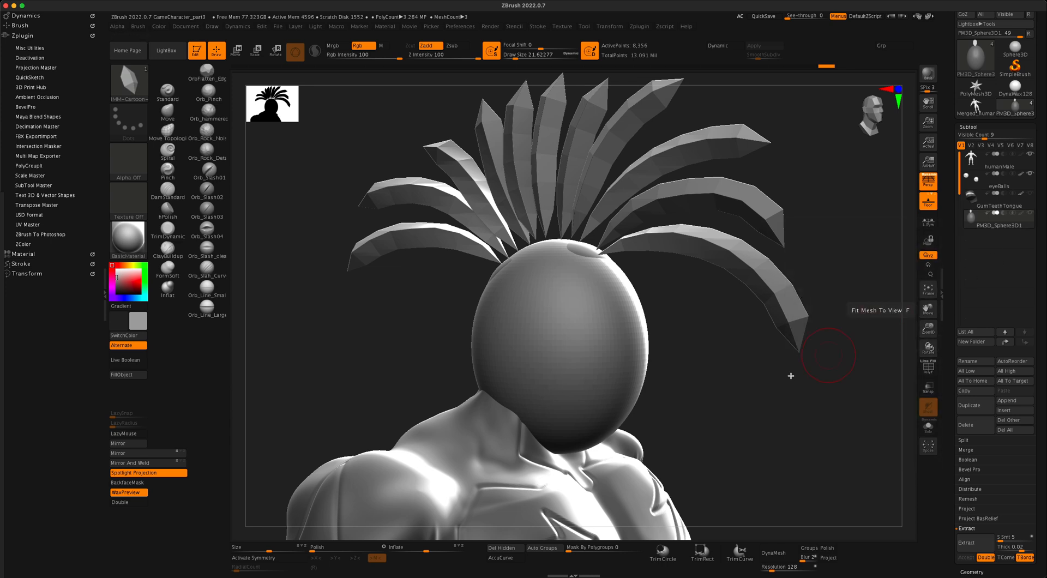
# Step: Isolate the sphere's polygroup and invert the visibility so that only the inserted hair strands are shown
pyautogui.moveTo(805, 349); pyautogui.dragTo(763, 394)
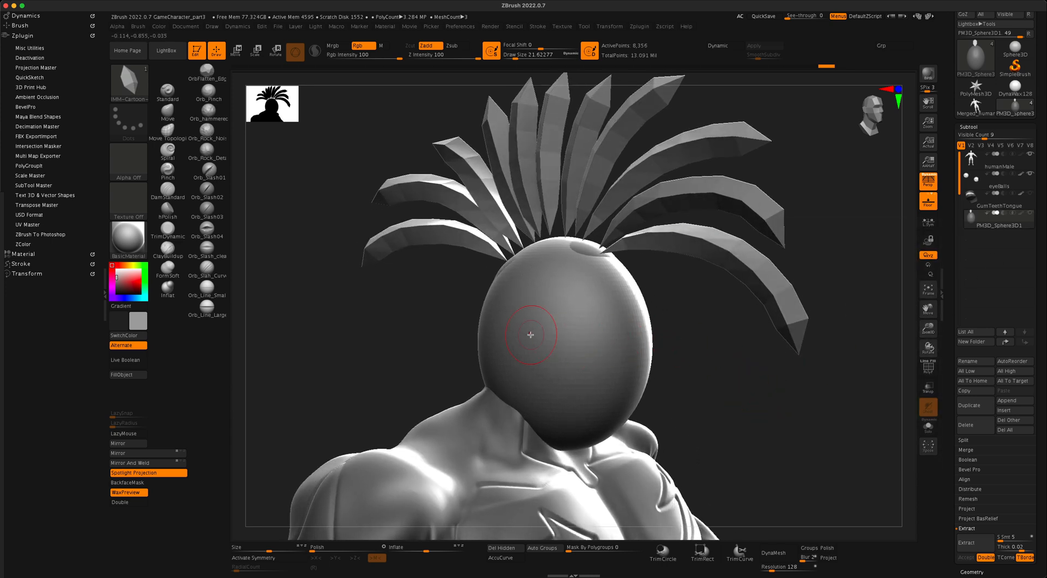
pyautogui.hotkey('ctrl', 'shift')
pyautogui.keyDown('ctrl'); pyautogui.keyDown('shift'); pyautogui.click(499, 304); pyautogui.keyUp('shift'); pyautogui.keyUp('ctrl')
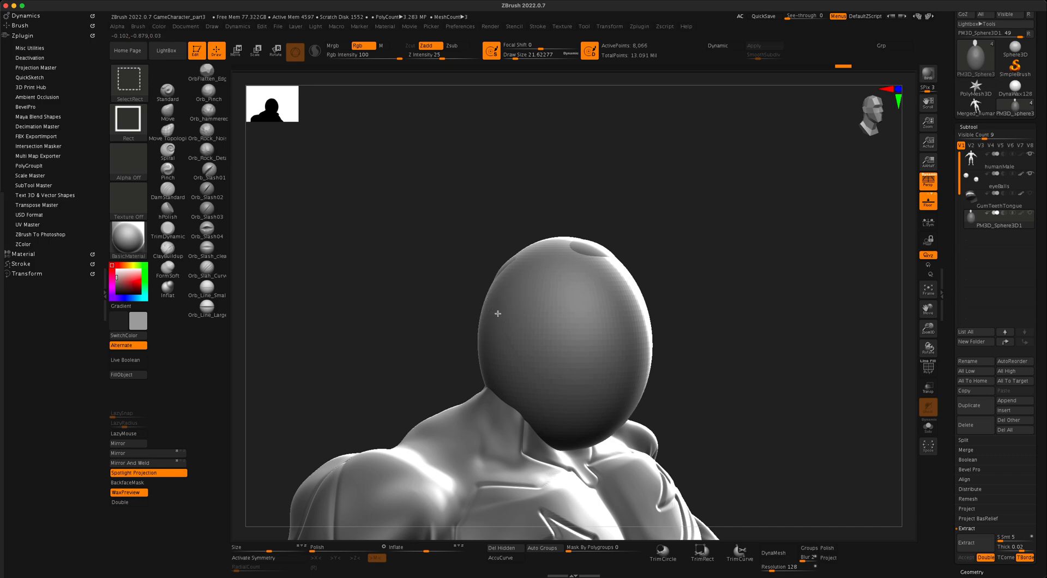
pyautogui.keyDown('ctrl'); pyautogui.keyDown('shift'); pyautogui.click(725, 376); pyautogui.keyUp('shift'); pyautogui.keyUp('ctrl')
pyautogui.moveTo(726, 377); pyautogui.dragTo(756, 364)
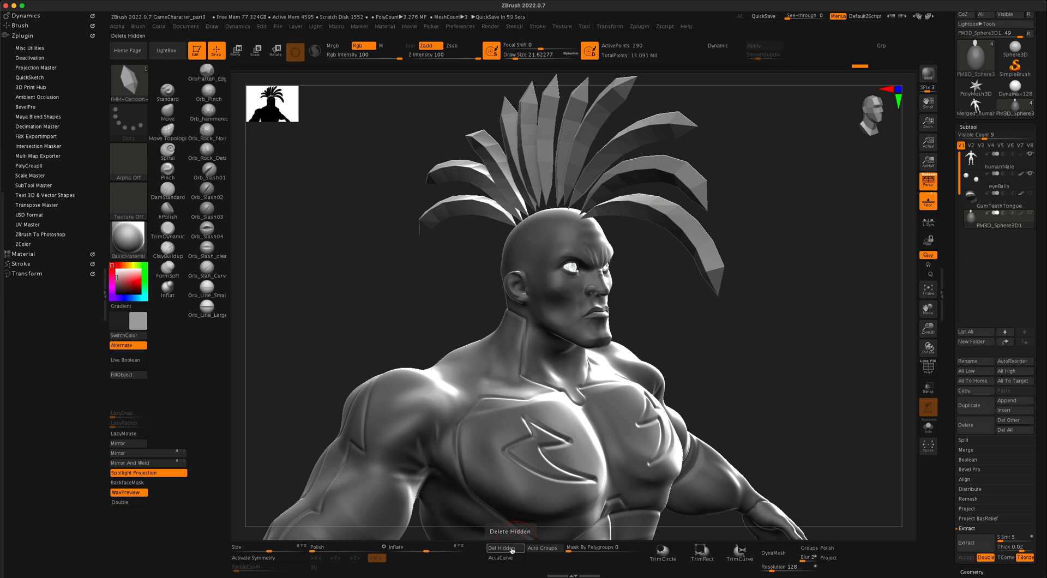
# Step: Delete the hidden sphere geometry from the hair subtool, keeping only the strands
pyautogui.press('ctrl')
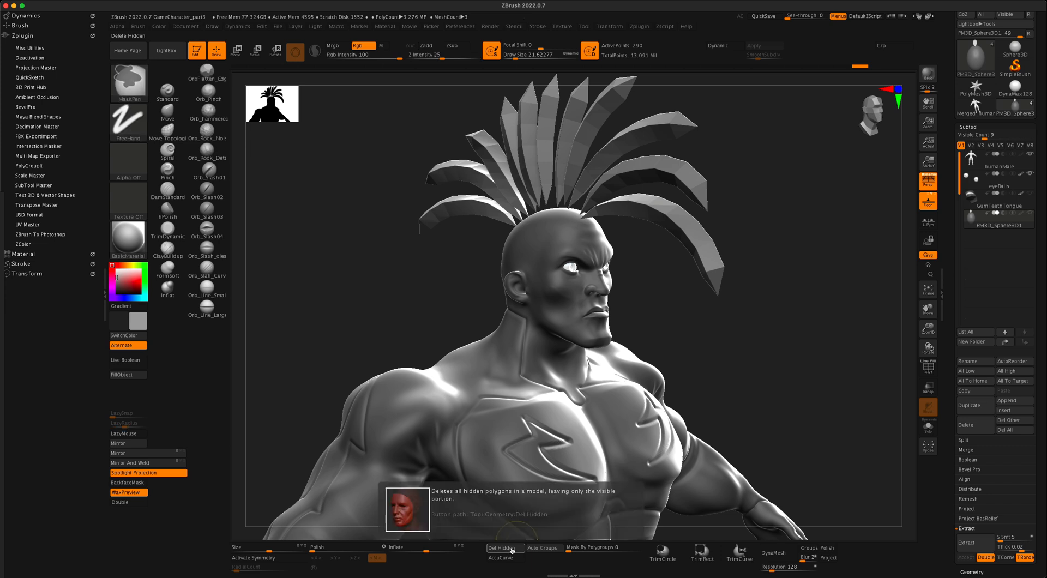
pyautogui.click(512, 549)
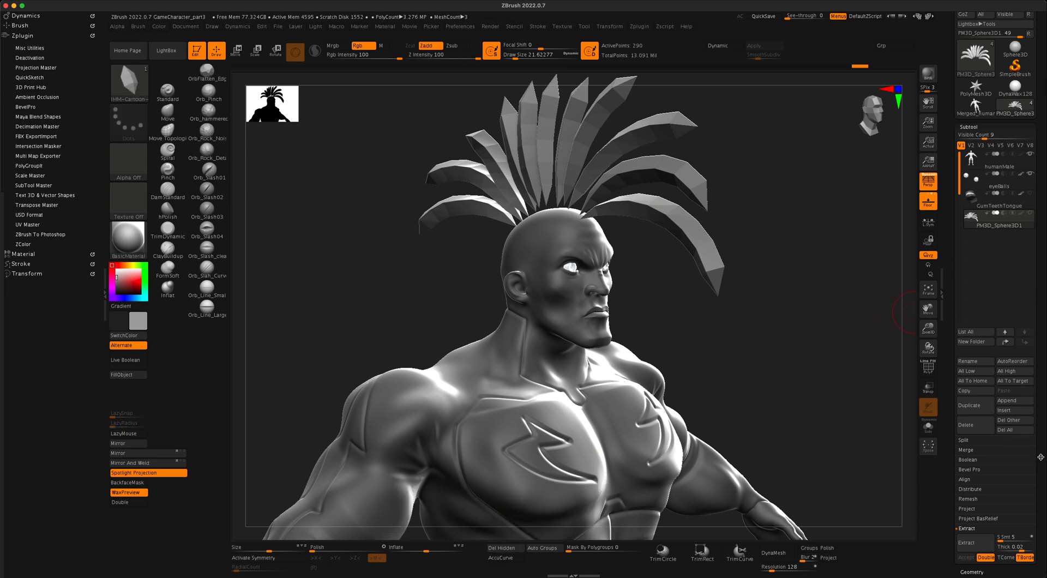
pyautogui.moveTo(1041, 457); pyautogui.dragTo(1044, 363)
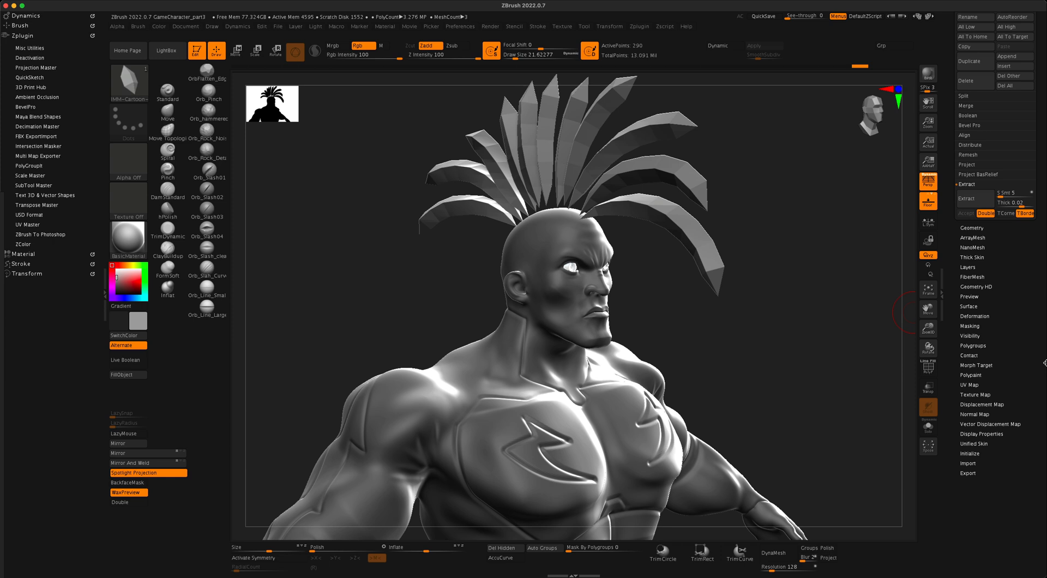
pyautogui.click(976, 228)
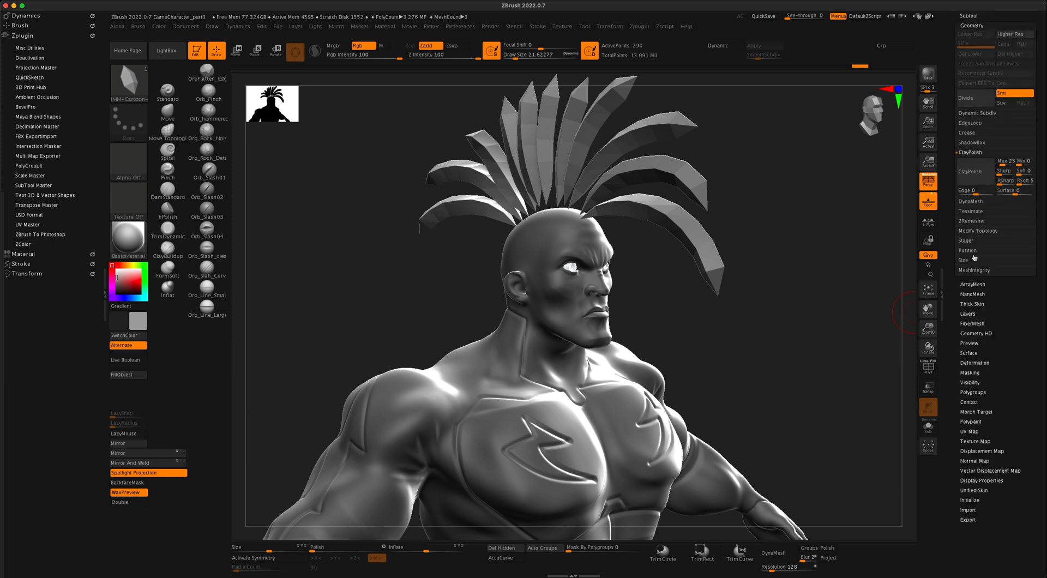
pyautogui.click(980, 232)
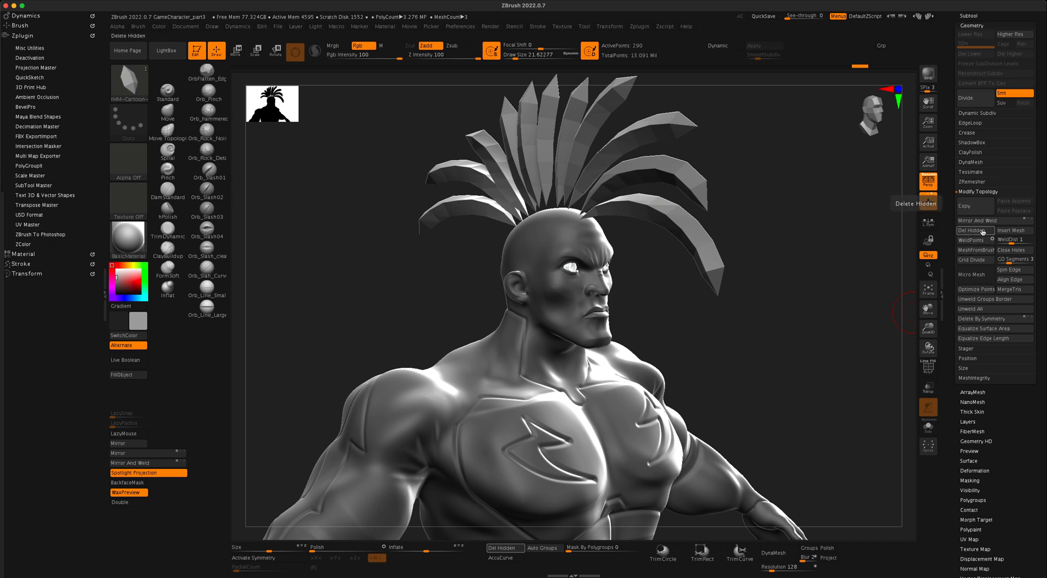
pyautogui.click(500, 548)
# Step: Examine the hair strands around the head and toggle the polyframe display to check their polygroups
pyautogui.moveTo(795, 351); pyautogui.dragTo(791, 386)
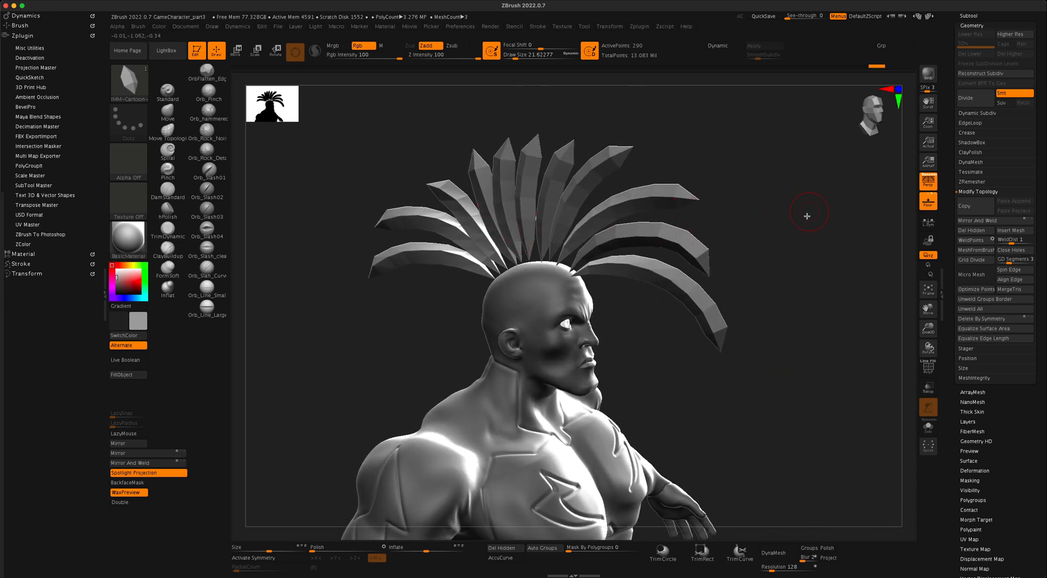
pyautogui.moveTo(808, 216); pyautogui.dragTo(816, 220)
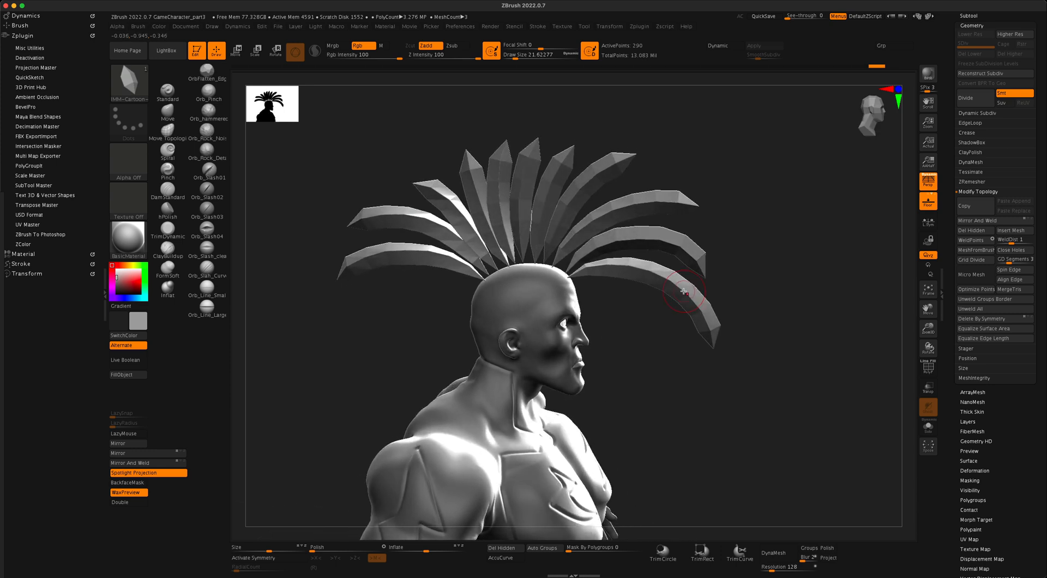
pyautogui.moveTo(803, 291); pyautogui.dragTo(789, 289)
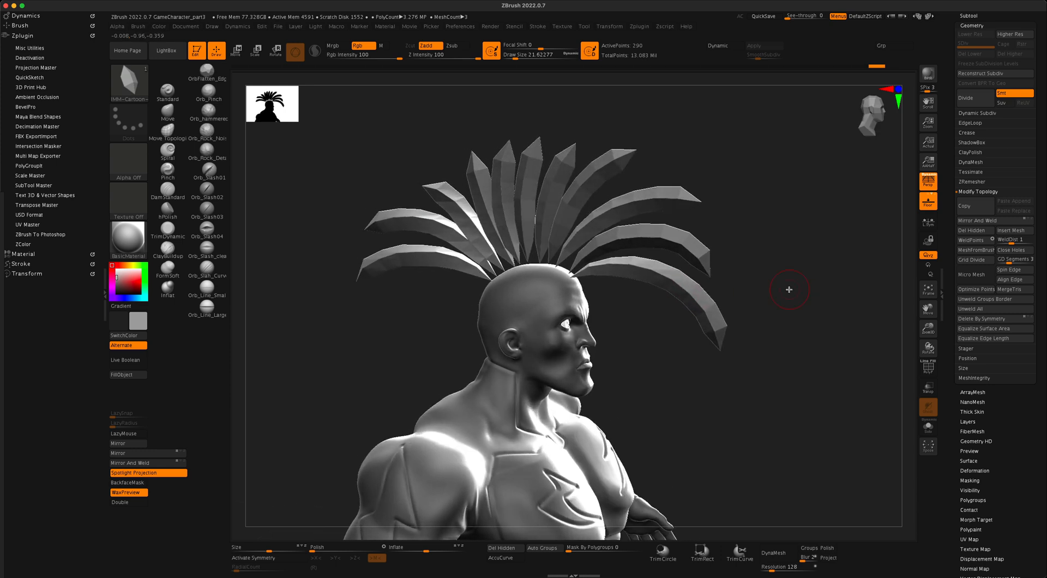
pyautogui.click(927, 368)
pyautogui.moveTo(834, 367)
pyautogui.mouseDown()
pyautogui.moveTo(764, 367)
pyautogui.moveTo(844, 362)
pyautogui.moveTo(830, 365)
pyautogui.mouseUp()
pyautogui.click(928, 368)
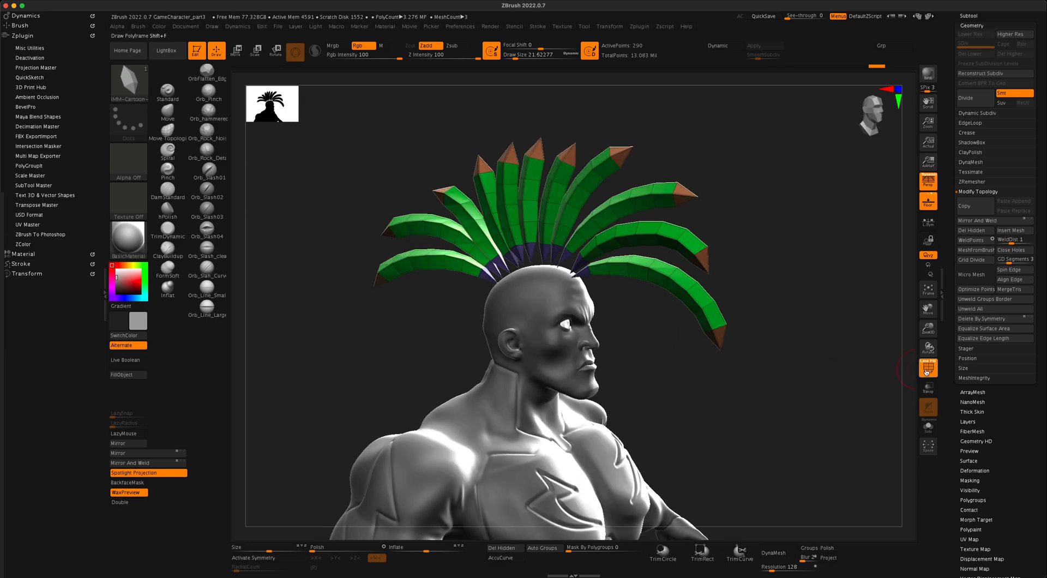
pyautogui.moveTo(839, 326); pyautogui.dragTo(844, 345)
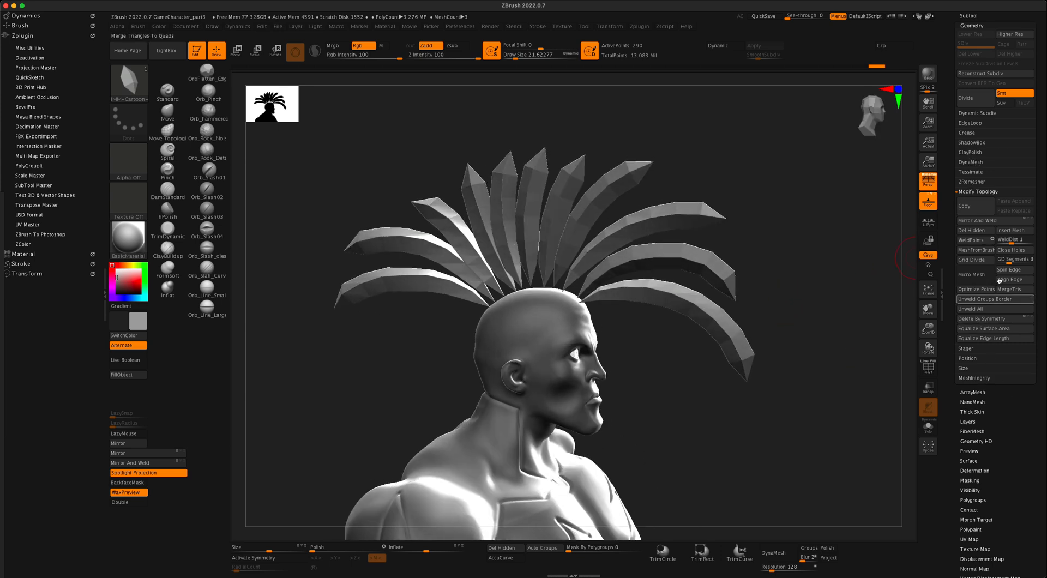
# Step: Turn on Dynamic Subdiv for the hair subtool to smooth the faceted strands
pyautogui.moveTo(1039, 128); pyautogui.dragTo(1039, 165)
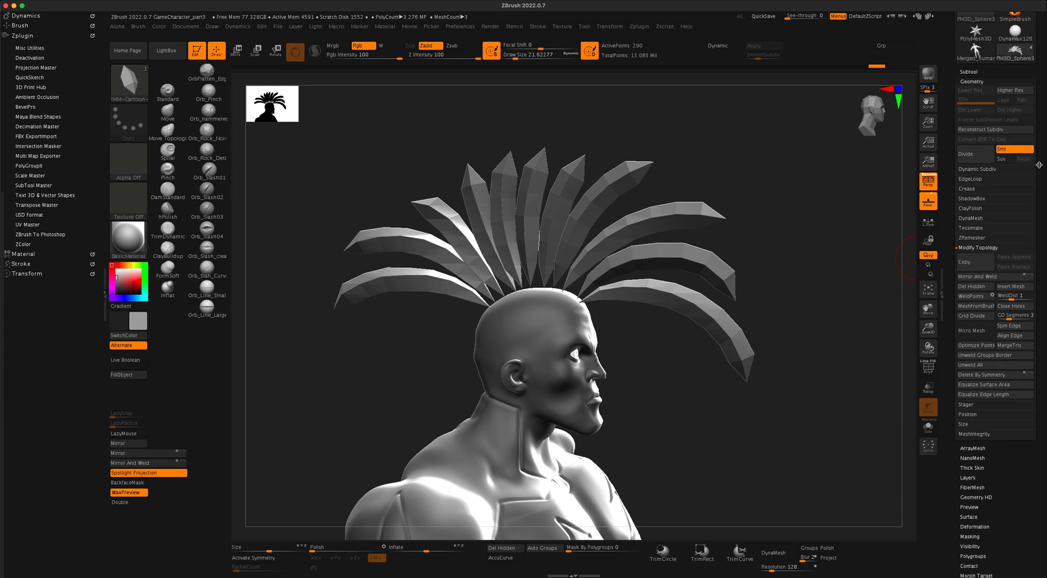
pyautogui.click(978, 169)
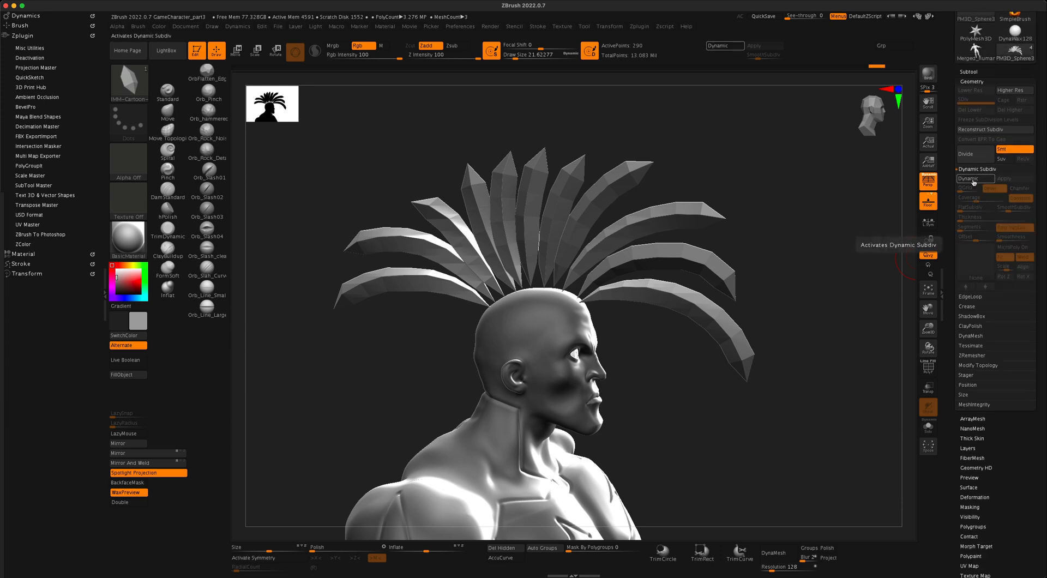
pyautogui.click(981, 179)
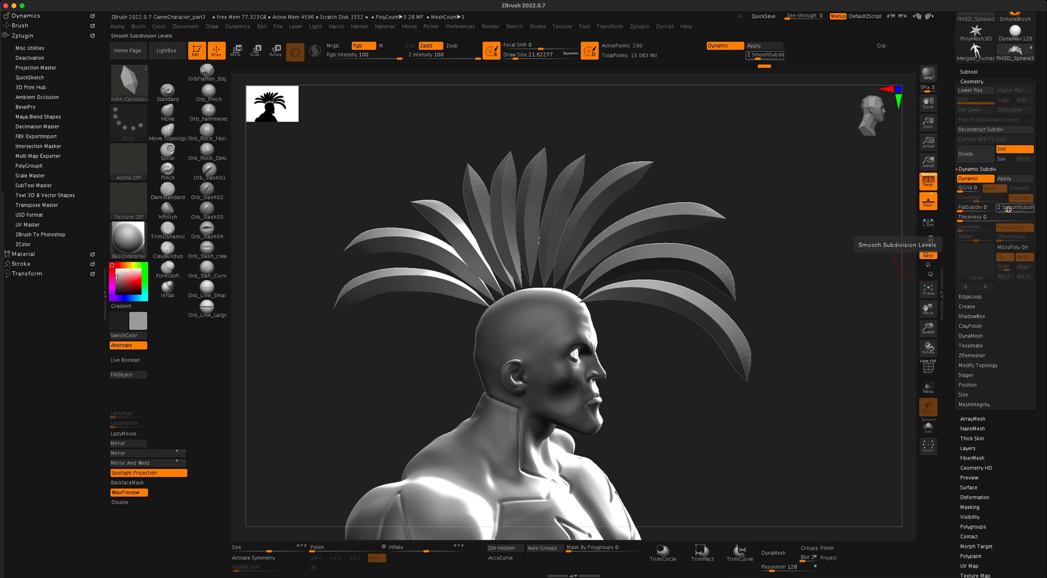
pyautogui.moveTo(866, 269)
pyautogui.mouseDown()
pyautogui.moveTo(846, 271)
pyautogui.moveTo(869, 271)
pyautogui.mouseUp()
pyautogui.moveTo(722, 419)
pyautogui.mouseDown()
pyautogui.moveTo(675, 411)
pyautogui.moveTo(713, 413)
pyautogui.mouseUp()
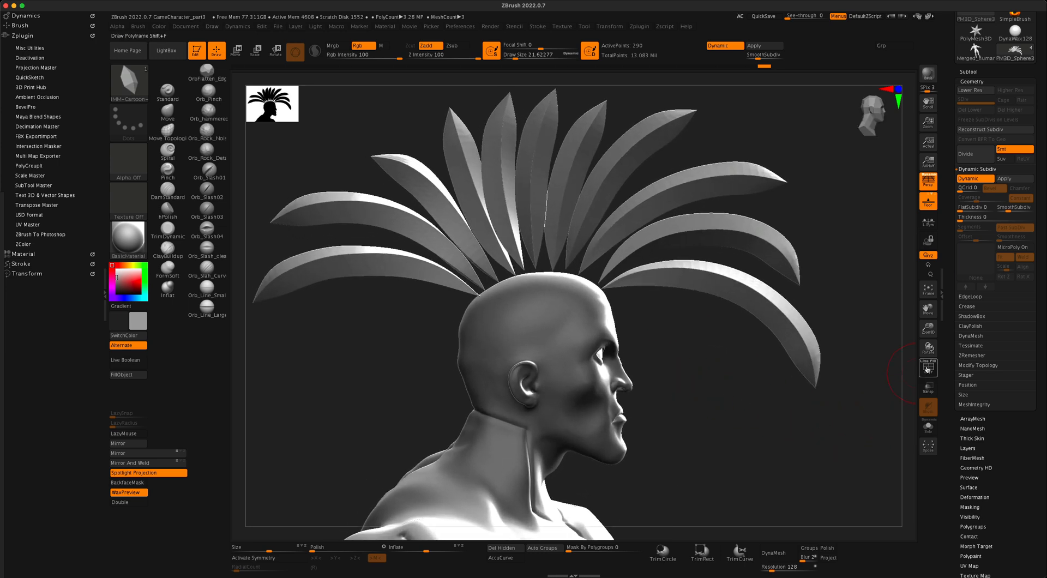
# Step: Show the polyframe and apply Auto Groups to give each hair strand its own polygroup
pyautogui.click(928, 368)
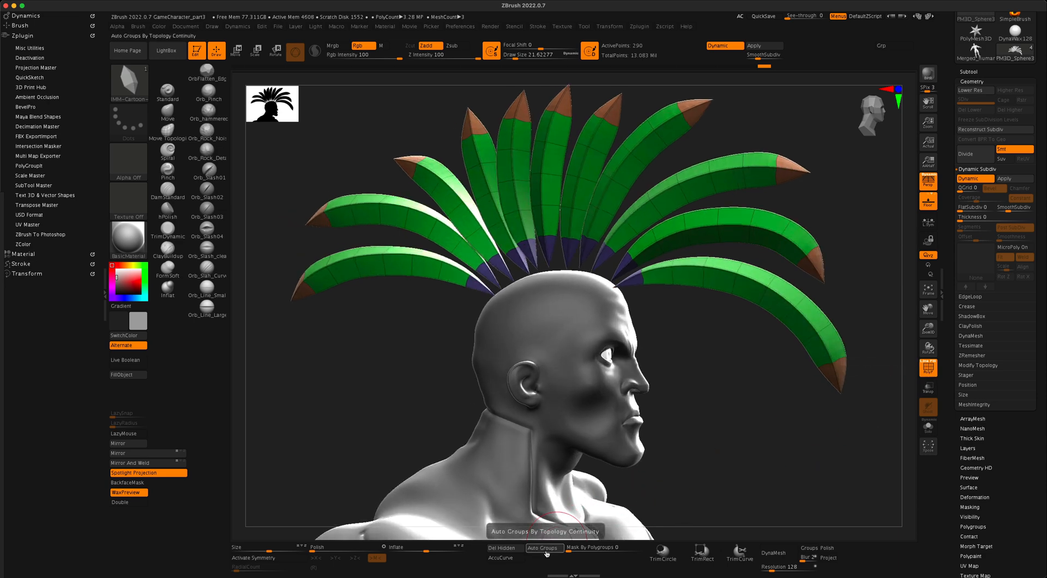
pyautogui.press('ctrl')
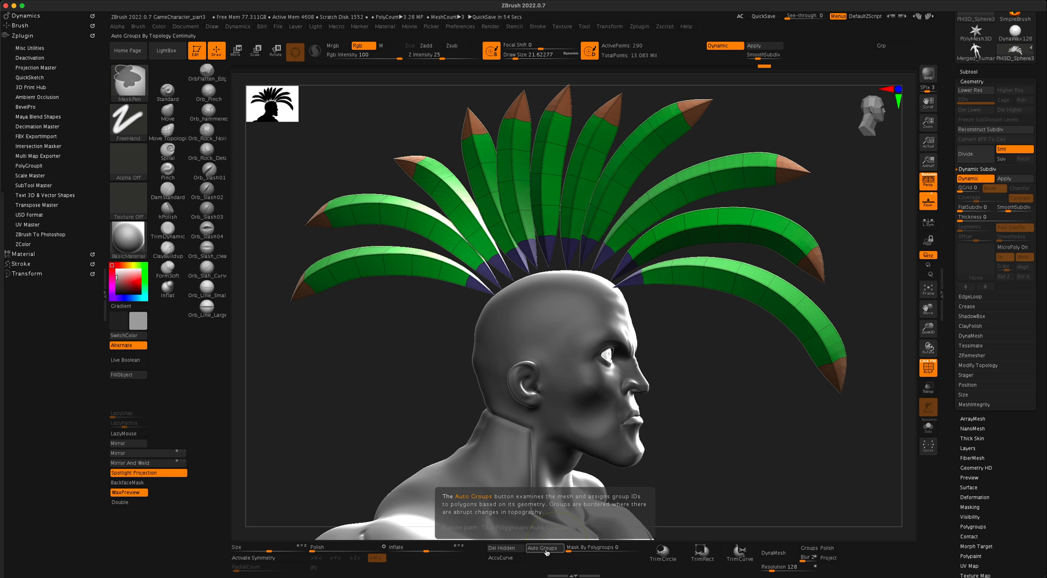
pyautogui.scroll(-8, 1044, 395)
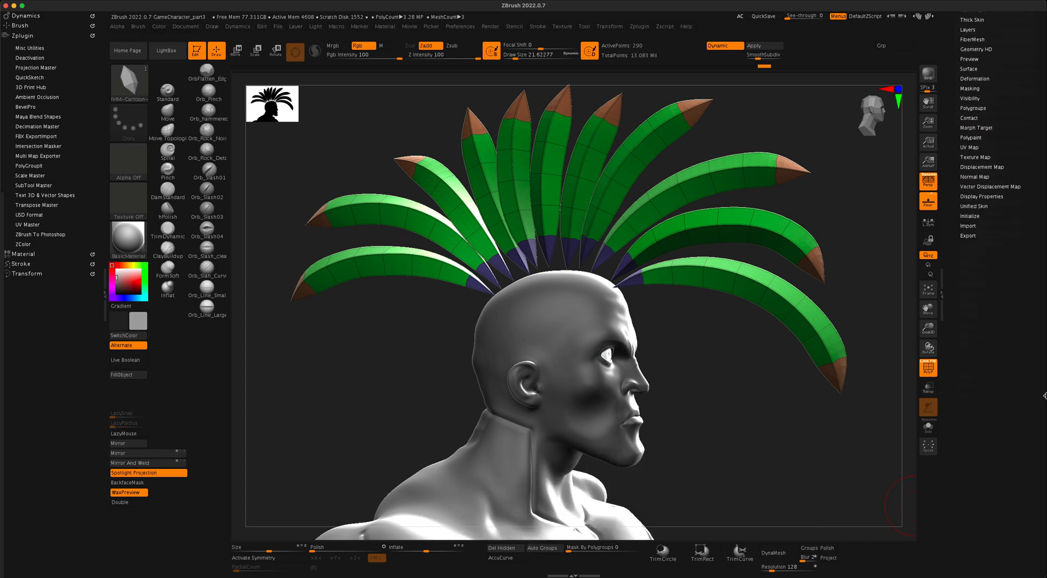
pyautogui.scroll(4, 1044, 396)
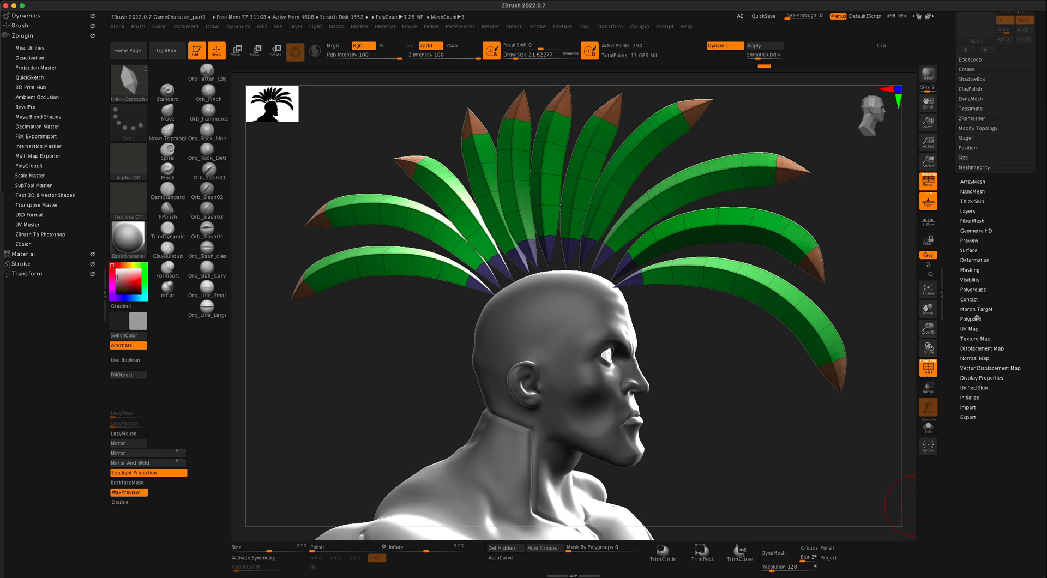
pyautogui.click(973, 290)
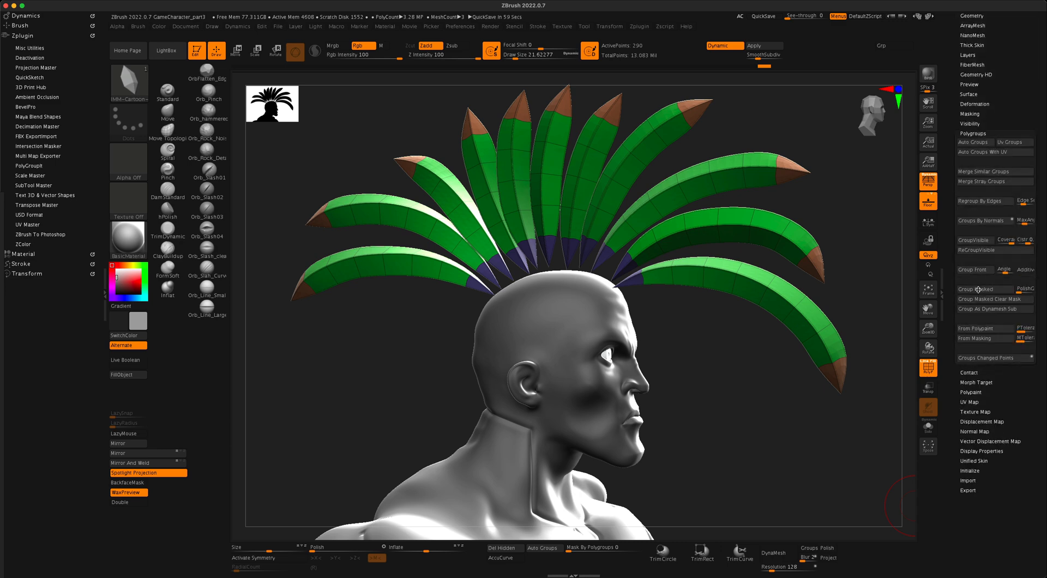
pyautogui.scroll(1, 1032, 409)
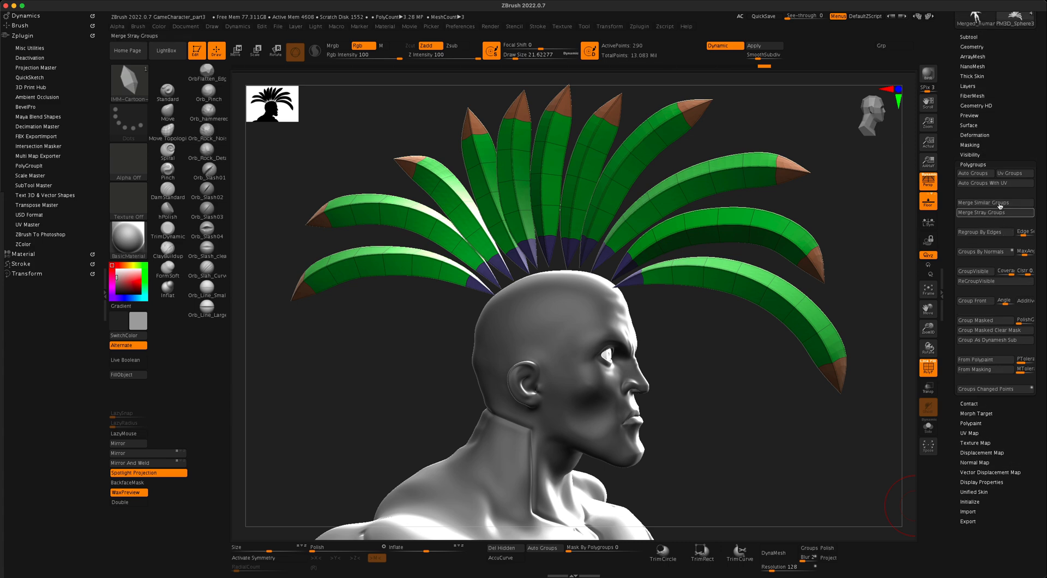
pyautogui.click(552, 548)
pyautogui.moveTo(721, 441); pyautogui.dragTo(740, 447)
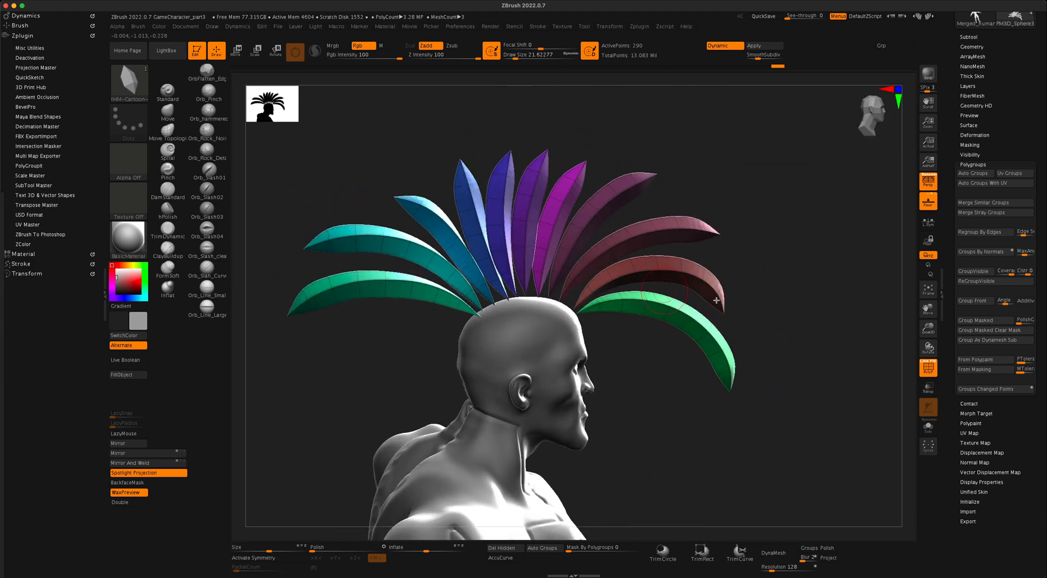
pyautogui.moveTo(700, 415); pyautogui.dragTo(644, 423)
pyautogui.moveTo(767, 404); pyautogui.dragTo(709, 402)
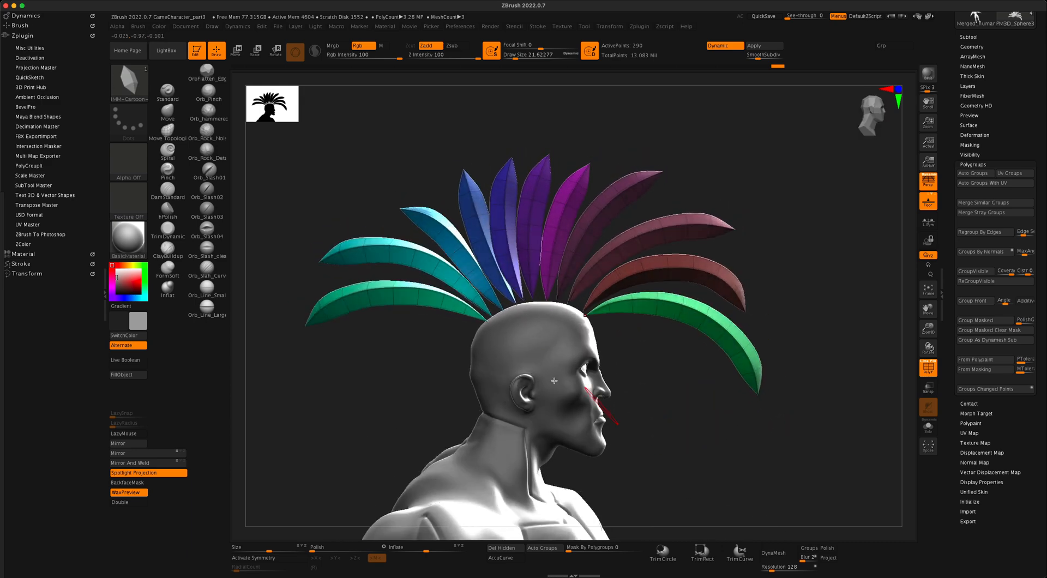
# Step: Choose the Move brush with a draw size of about 59.2 and set its Mask By Polygroups to 100
pyautogui.click(167, 112)
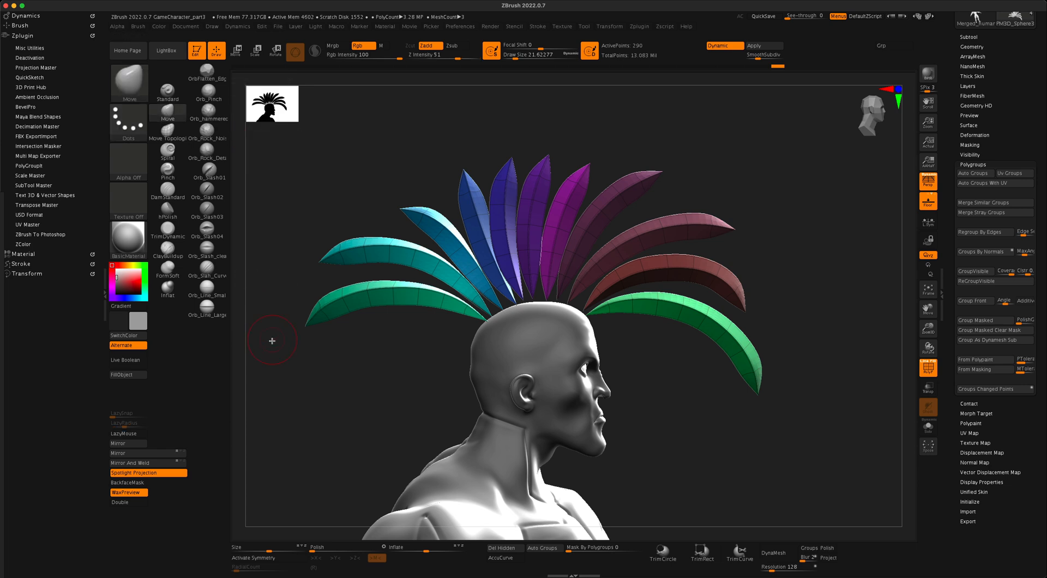
pyautogui.press('s')
pyautogui.moveTo(318, 371); pyautogui.dragTo(325, 371)
pyautogui.moveTo(572, 549); pyautogui.dragTo(577, 549)
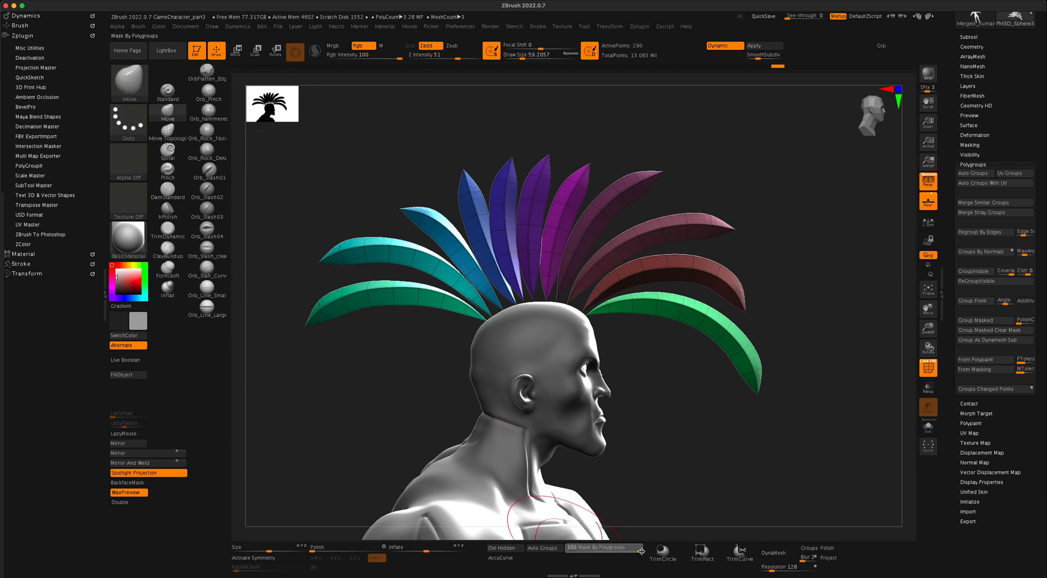
pyautogui.click(605, 548)
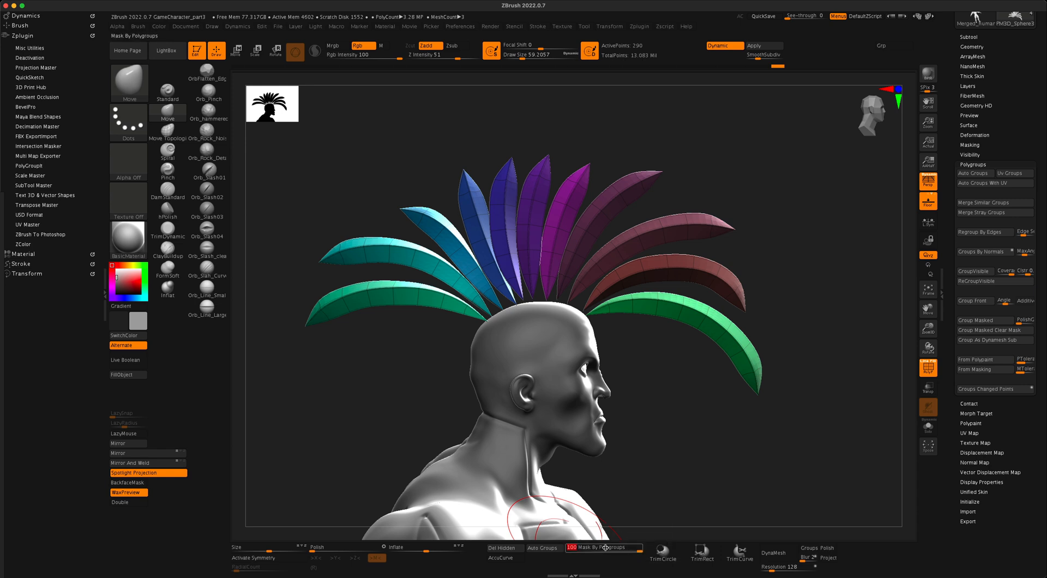
pyautogui.press('ctrl')
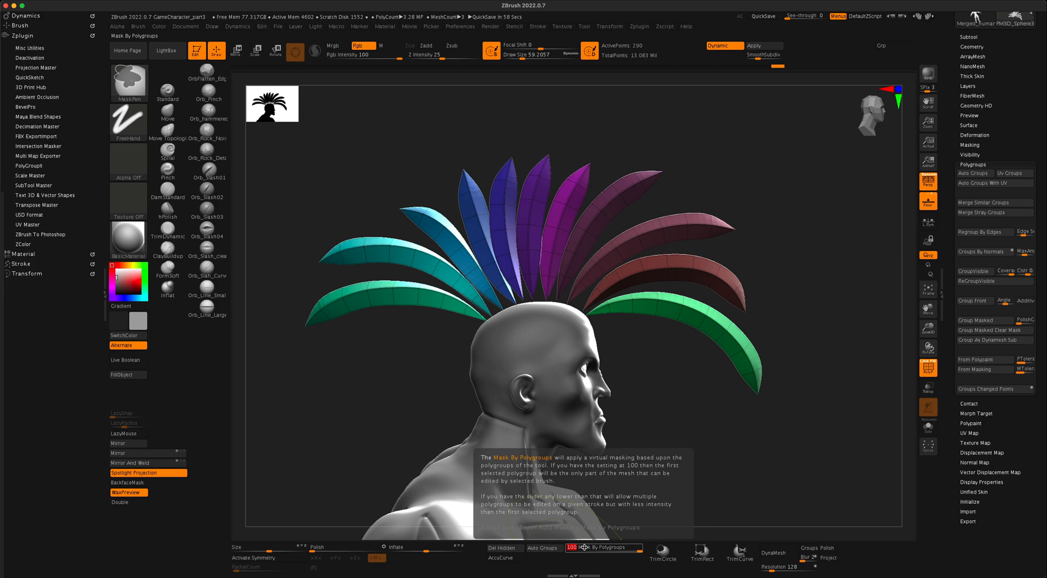
pyautogui.hotkey('ctrl', 'h')
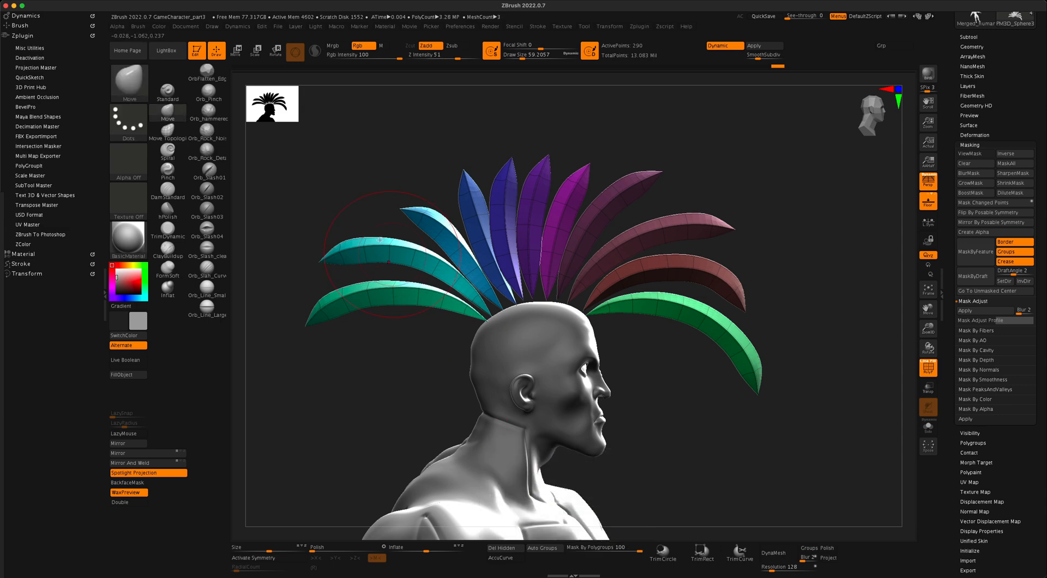
pyautogui.click(139, 28)
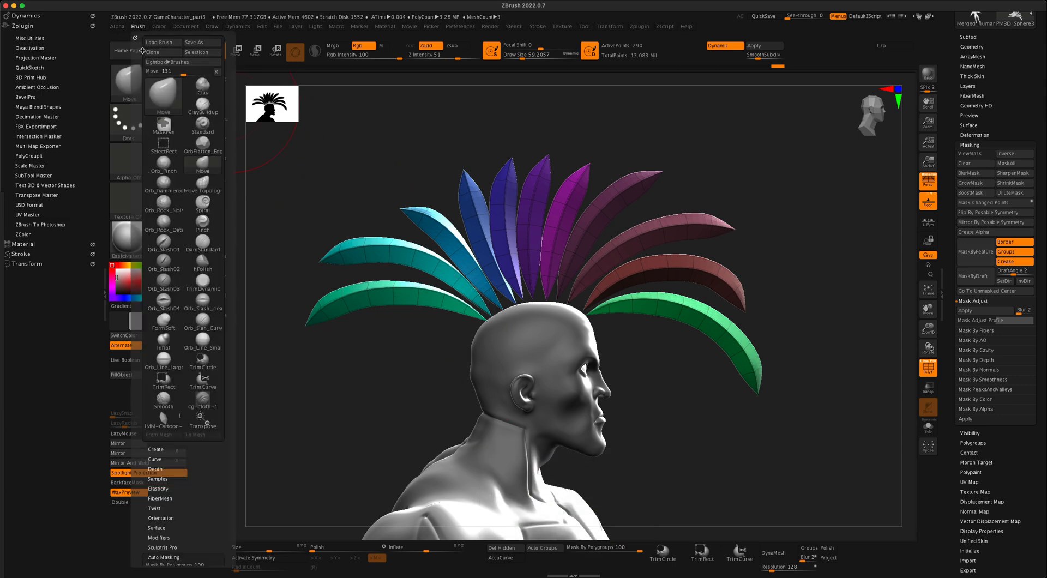
pyautogui.scroll(-5, 240, 266)
pyautogui.scroll(-1, 239, 266)
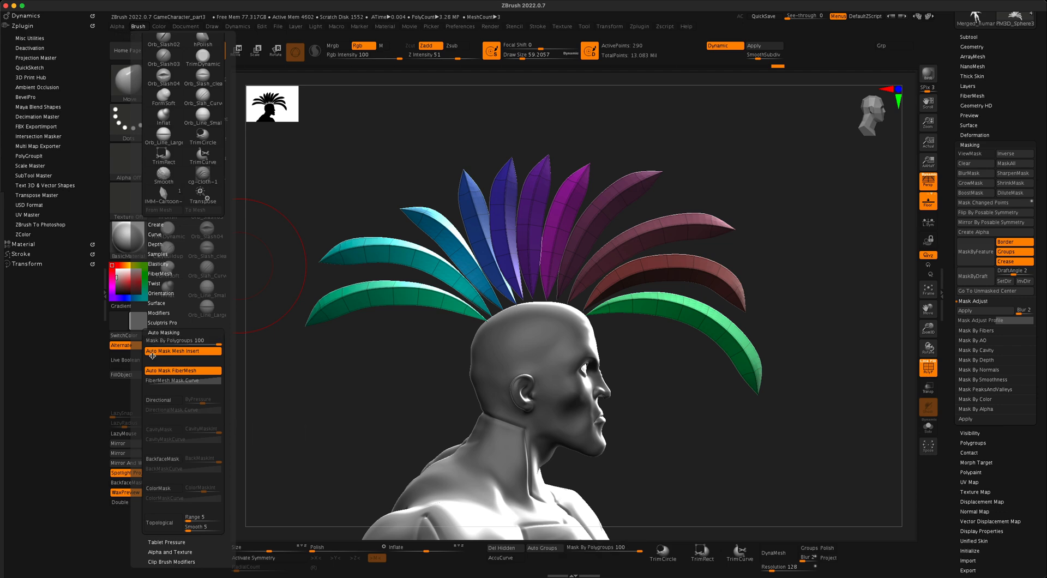
pyautogui.click(154, 341)
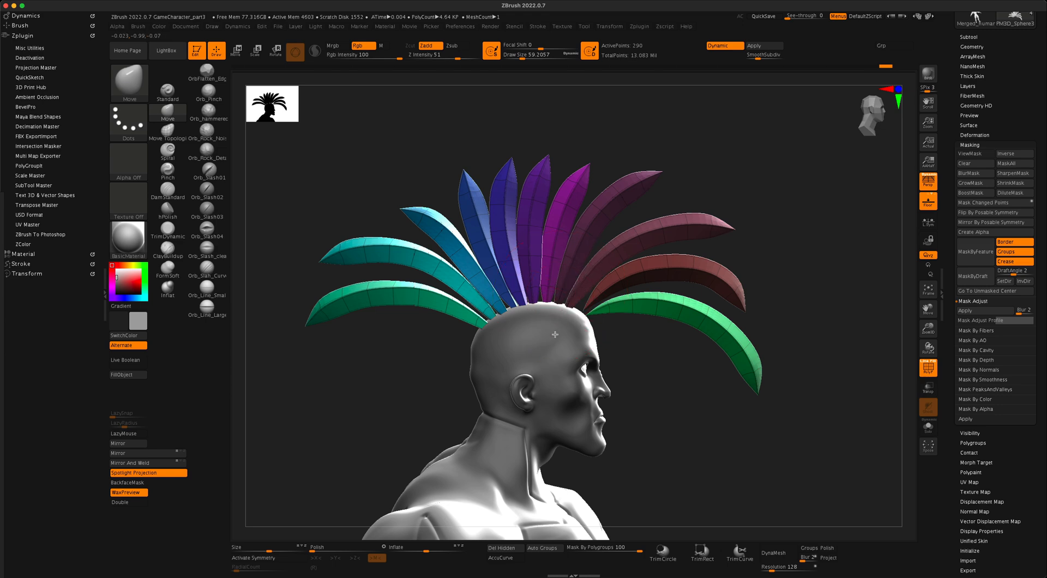
# Step: Move the roots of the front and crown strands into the scalp so they meet the head
pyautogui.moveTo(589, 319)
pyautogui.mouseDown(button='right')
pyautogui.moveTo(510, 332)
pyautogui.moveTo(588, 322)
pyautogui.mouseUp(button='right')
pyautogui.moveTo(578, 326); pyautogui.dragTo(563, 333)
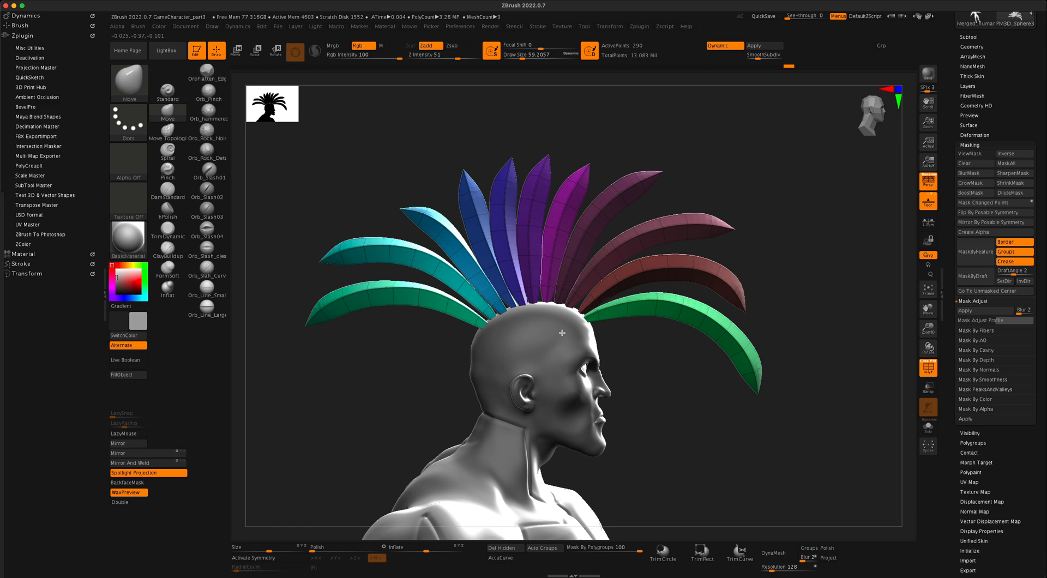
pyautogui.moveTo(709, 370); pyautogui.dragTo(616, 371, button='right')
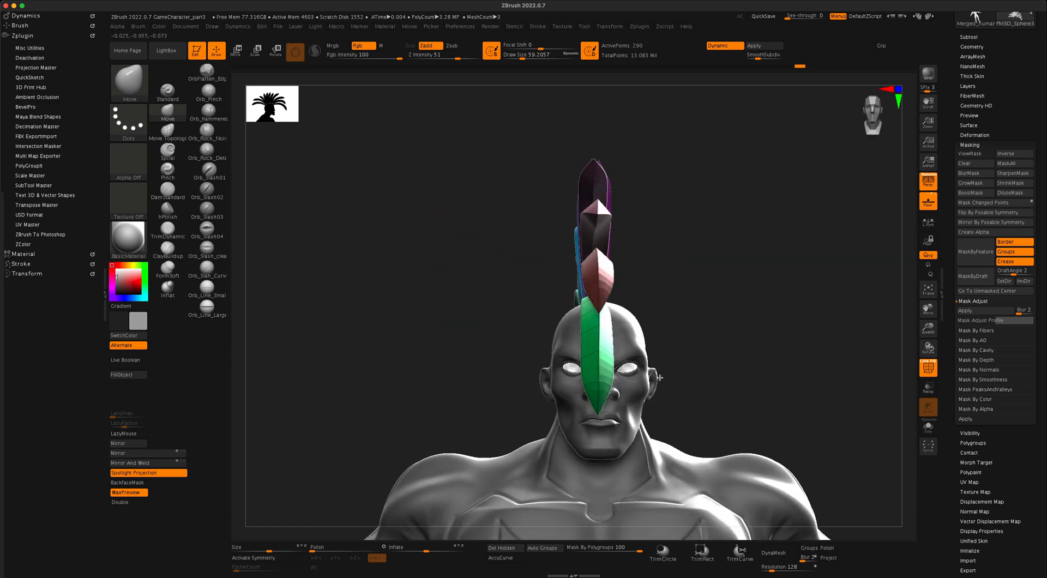
# Step: Shift the hair strands sideways so they are centred on the head, and return to Draw mode
pyautogui.moveTo(722, 365)
pyautogui.mouseDown(button='right')
pyautogui.moveTo(762, 365)
pyautogui.moveTo(738, 400)
pyautogui.moveTo(752, 393)
pyautogui.moveTo(742, 370)
pyautogui.mouseUp(button='right')
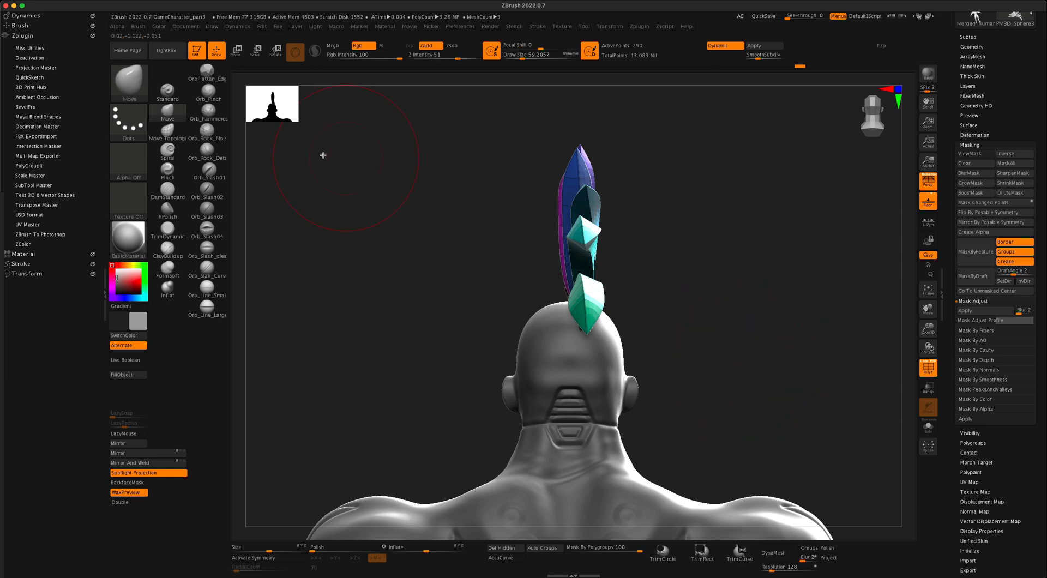
pyautogui.click(236, 52)
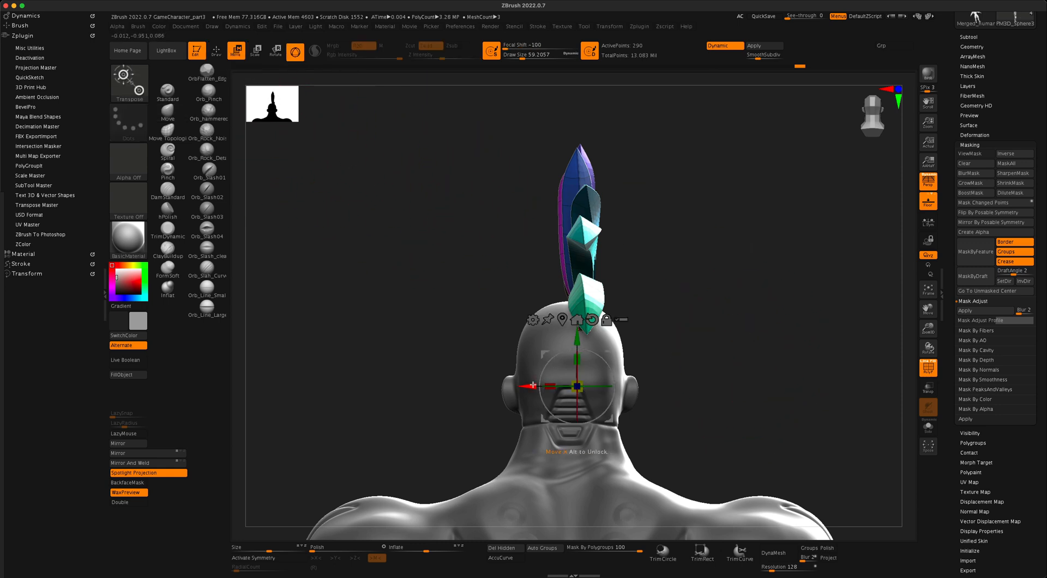
pyautogui.moveTo(533, 385); pyautogui.dragTo(521, 381)
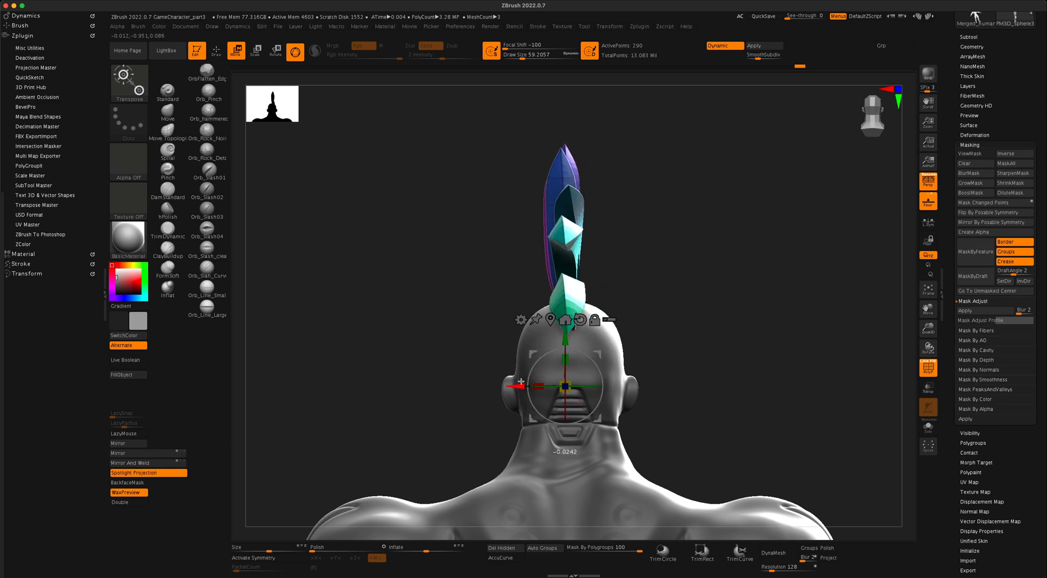
pyautogui.moveTo(701, 367); pyautogui.dragTo(593, 377)
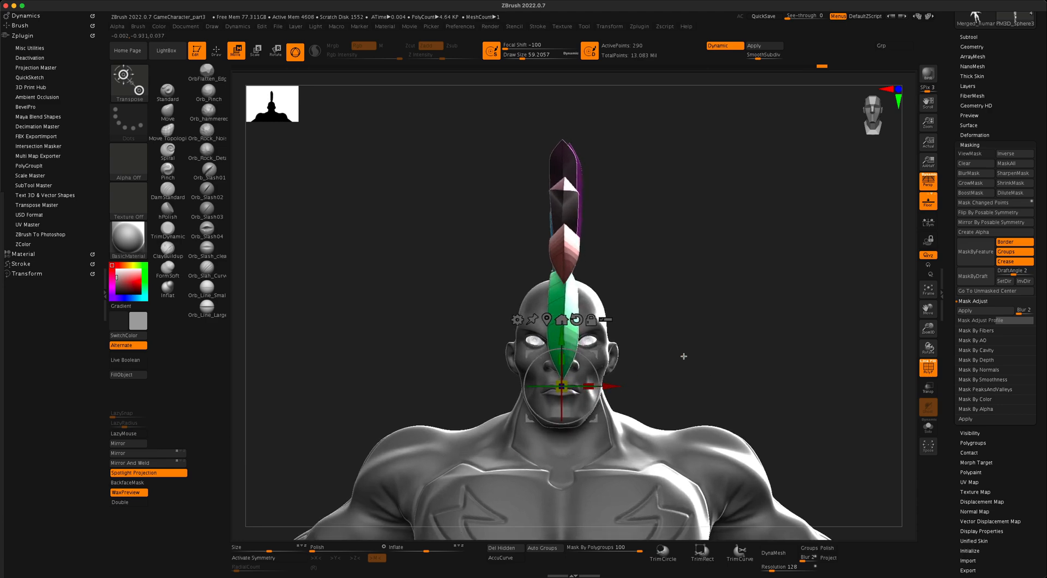
pyautogui.moveTo(682, 355); pyautogui.dragTo(607, 318)
pyautogui.moveTo(570, 249); pyautogui.dragTo(821, 349)
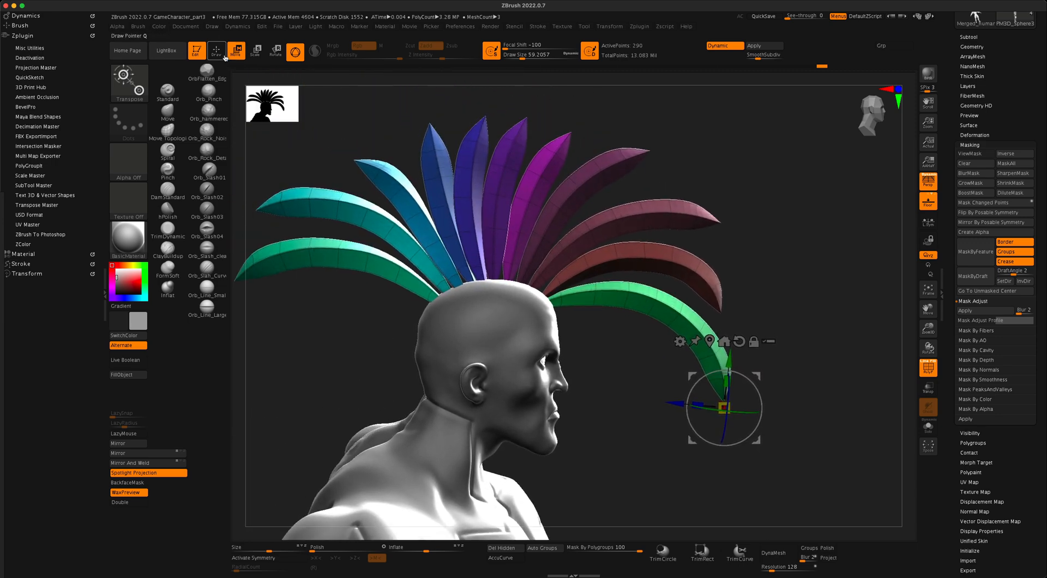
pyautogui.click(224, 57)
# Step: Choose the Inflat brush and touch up the roots of the blue strands at the back of the crown
pyautogui.moveTo(657, 414); pyautogui.dragTo(600, 409)
pyautogui.click(168, 287)
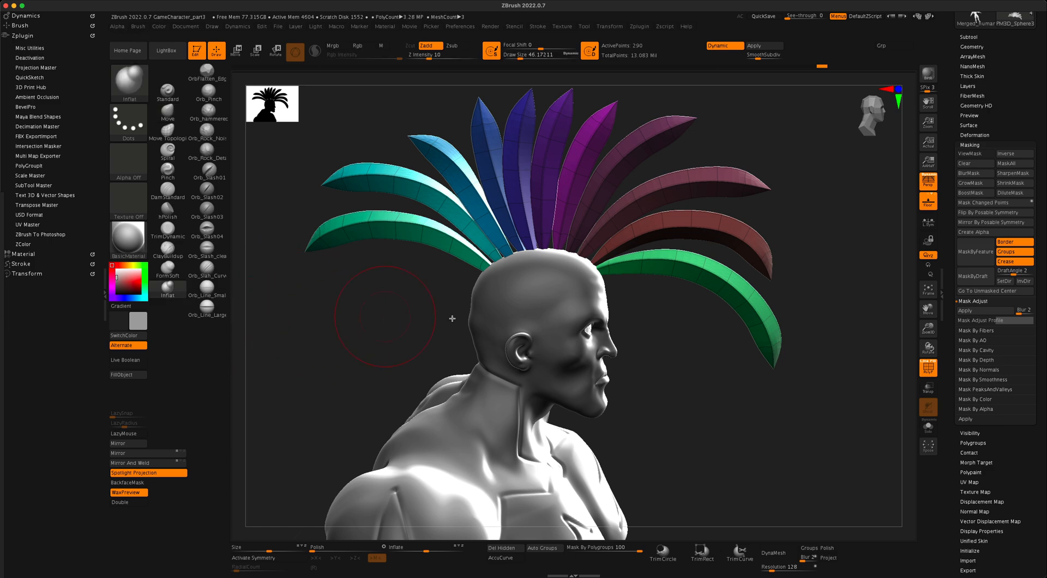
pyautogui.moveTo(451, 316)
pyautogui.keyDown('alt'); pyautogui.mouseDown()
pyautogui.moveTo(725, 404)
pyautogui.moveTo(695, 393)
pyautogui.moveTo(758, 398)
pyautogui.mouseUp(); pyautogui.keyUp('alt')
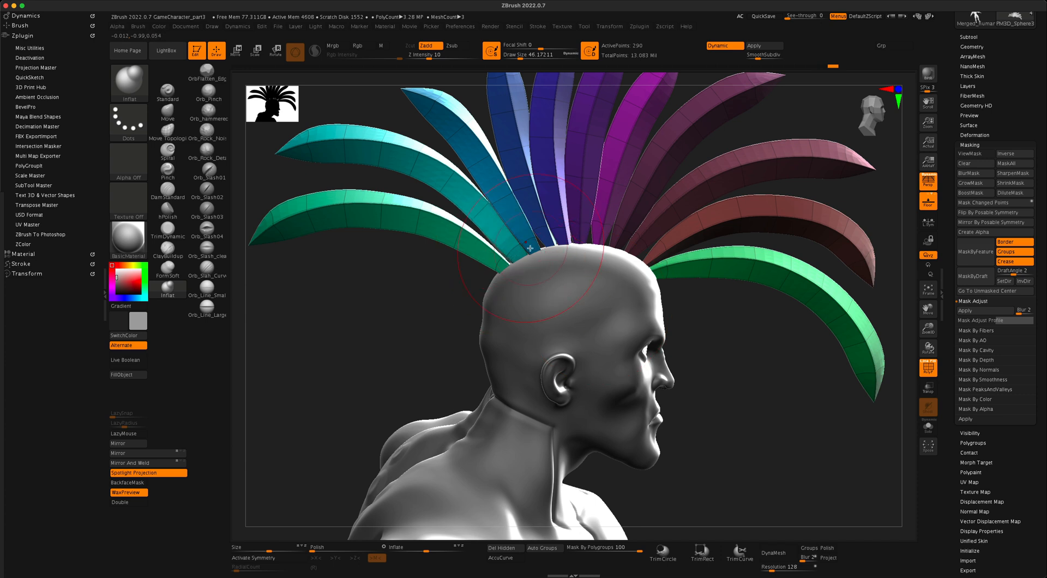
pyautogui.moveTo(545, 243); pyautogui.dragTo(546, 237)
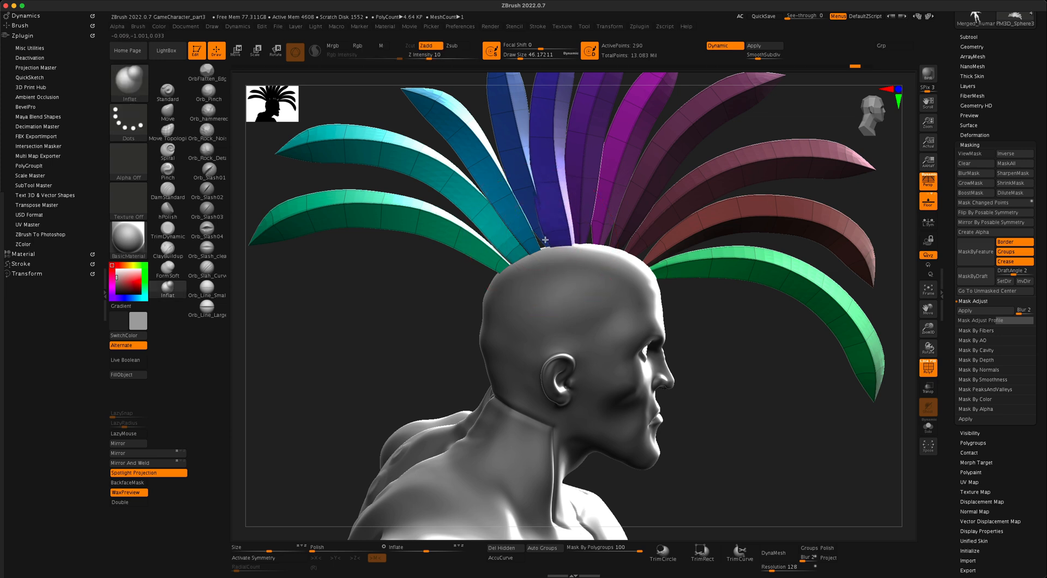
pyautogui.keyDown('shift'); pyautogui.moveTo(545, 240); pyautogui.dragTo(517, 180); pyautogui.keyUp('shift')
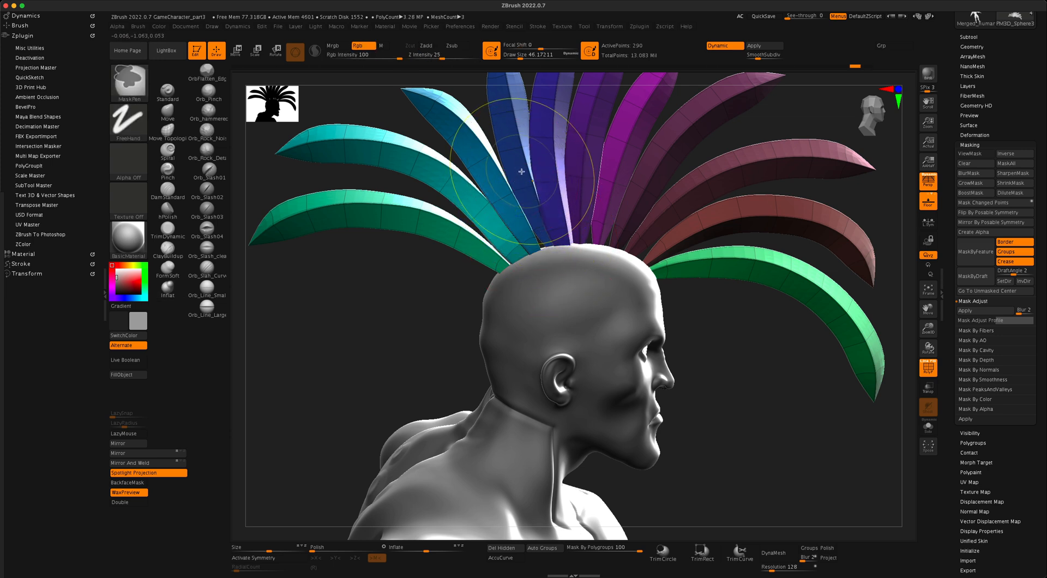
# Step: Isolate the blue crown strand, refine its root where it meets the scalp, and show all strands again
pyautogui.keyDown('ctrl'); pyautogui.keyDown('shift'); pyautogui.click(538, 213); pyautogui.keyUp('shift'); pyautogui.keyUp('ctrl')
pyautogui.keyDown('ctrl'); pyautogui.keyDown('shift'); pyautogui.click(697, 217); pyautogui.keyUp('shift'); pyautogui.keyUp('ctrl')
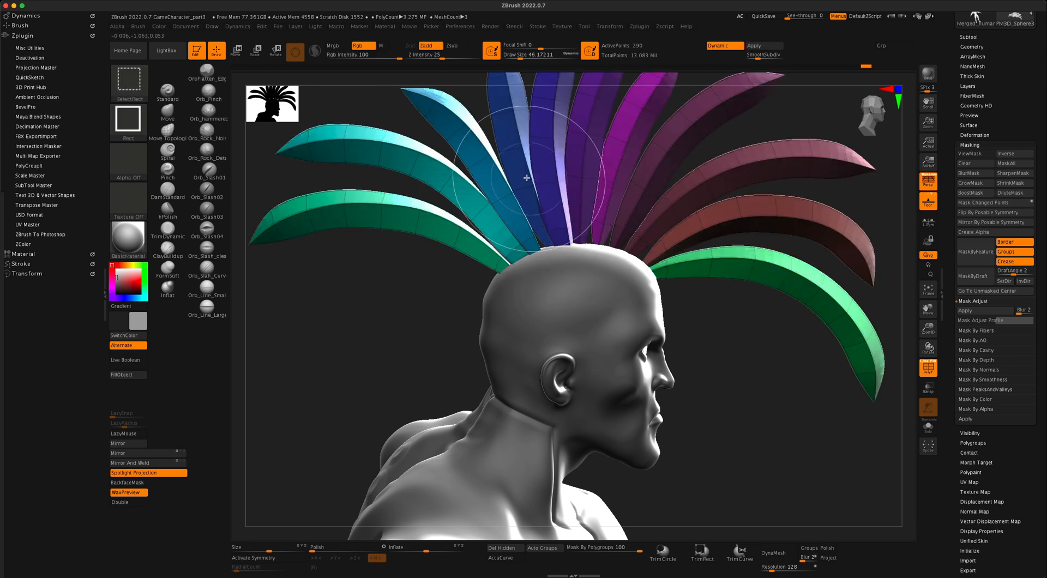
pyautogui.keyDown('ctrl'); pyautogui.keyDown('shift'); pyautogui.click(548, 148); pyautogui.keyUp('shift'); pyautogui.keyUp('ctrl')
pyautogui.keyDown('ctrl'); pyautogui.keyDown('shift'); pyautogui.click(492, 175); pyautogui.keyUp('shift'); pyautogui.keyUp('ctrl')
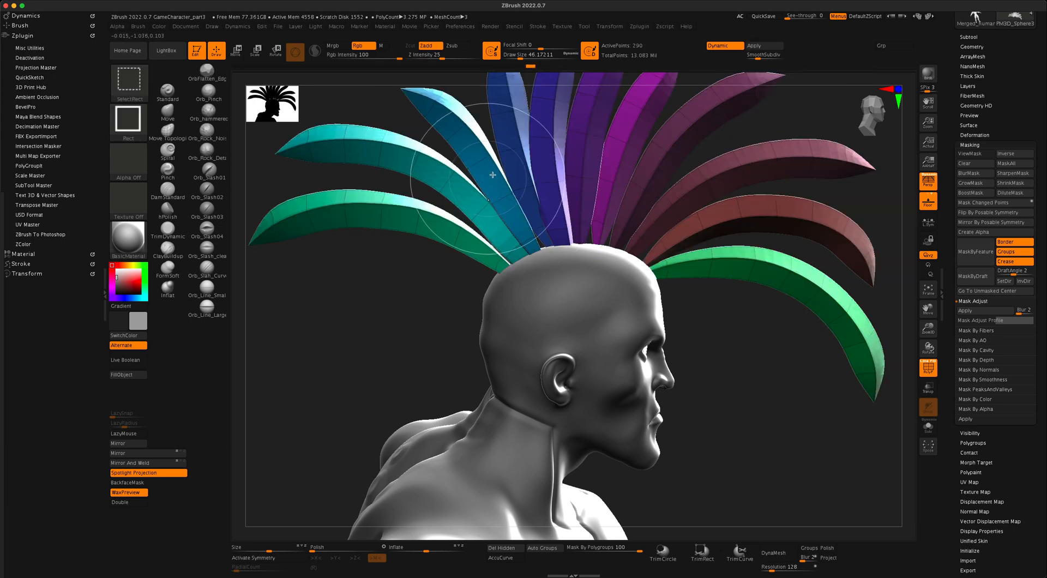
pyautogui.keyDown('ctrl'); pyautogui.keyDown('shift'); pyautogui.click(497, 146); pyautogui.keyUp('shift'); pyautogui.keyUp('ctrl')
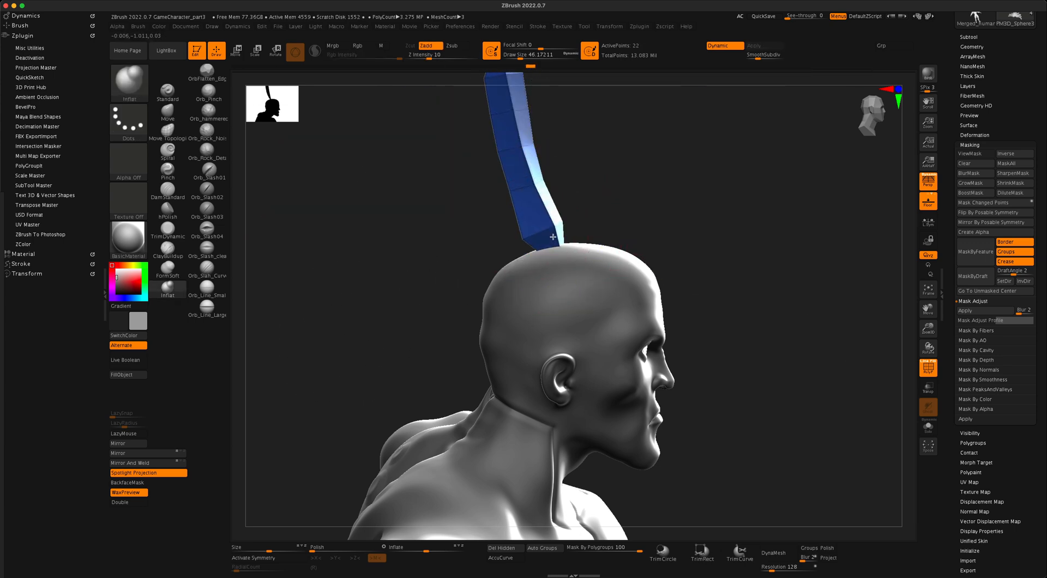
pyautogui.moveTo(549, 239); pyautogui.dragTo(549, 239)
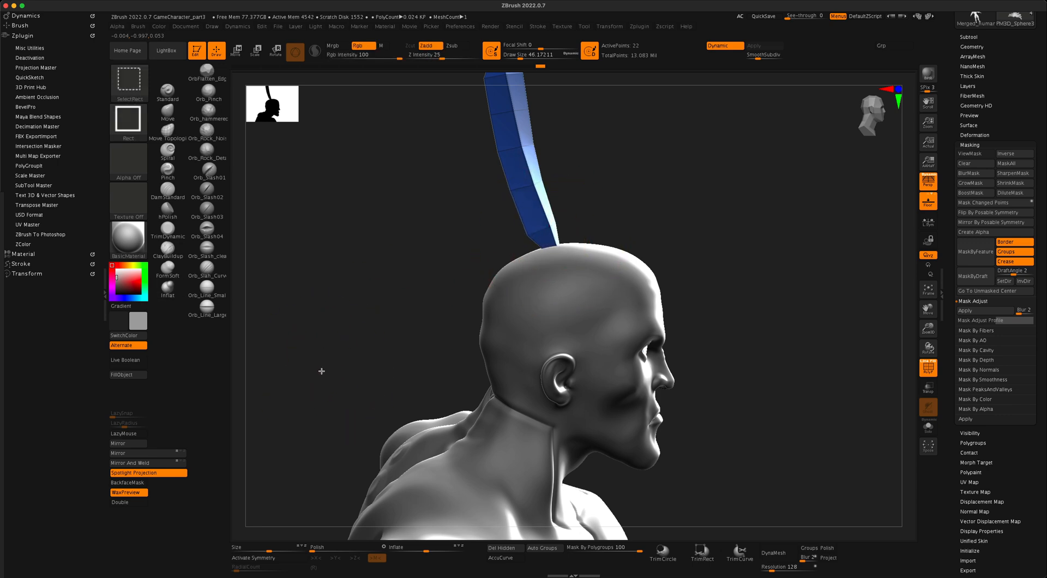
pyautogui.keyDown('ctrl'); pyautogui.keyDown('shift'); pyautogui.click(320, 367); pyautogui.keyUp('shift'); pyautogui.keyUp('ctrl')
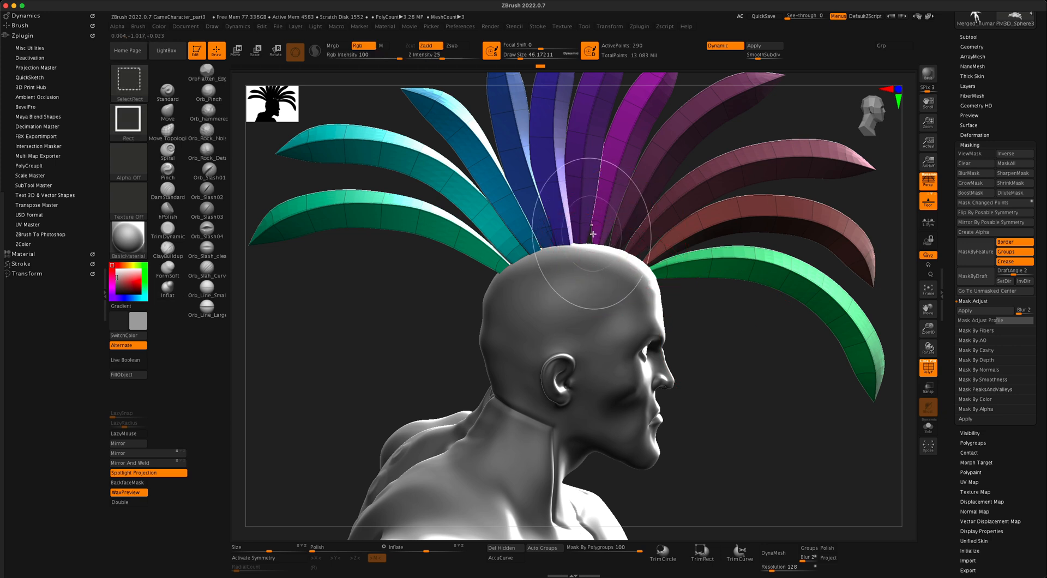
# Step: Isolate the purple and pink strands one at a time, refine their roots, and restore the full hair
pyautogui.keyDown('ctrl'); pyautogui.keyDown('shift'); pyautogui.click(598, 234); pyautogui.keyUp('shift'); pyautogui.keyUp('ctrl')
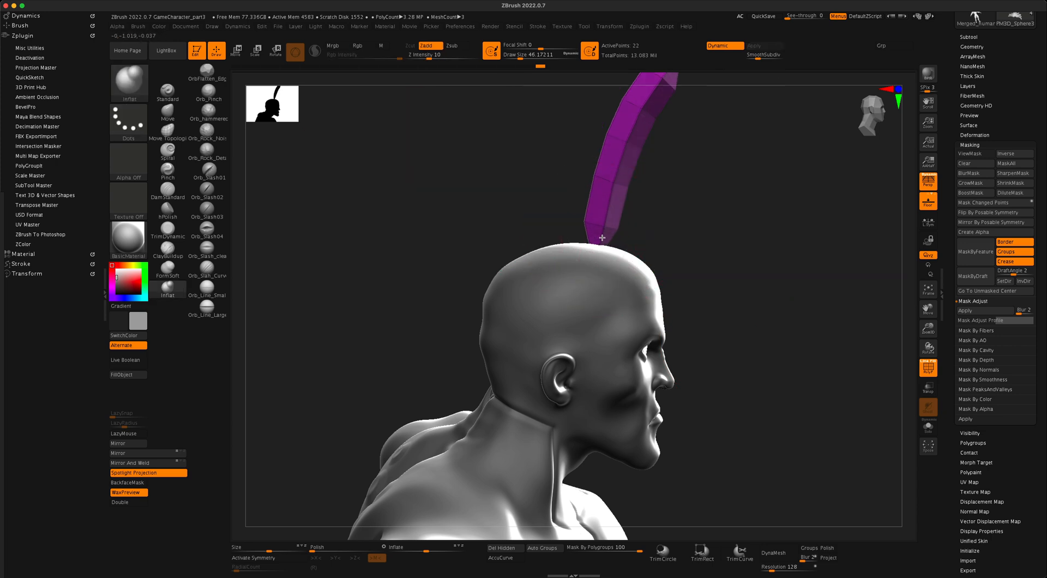
pyautogui.keyDown('ctrl'); pyautogui.keyDown('shift'); pyautogui.click(777, 414); pyautogui.keyUp('shift'); pyautogui.keyUp('ctrl')
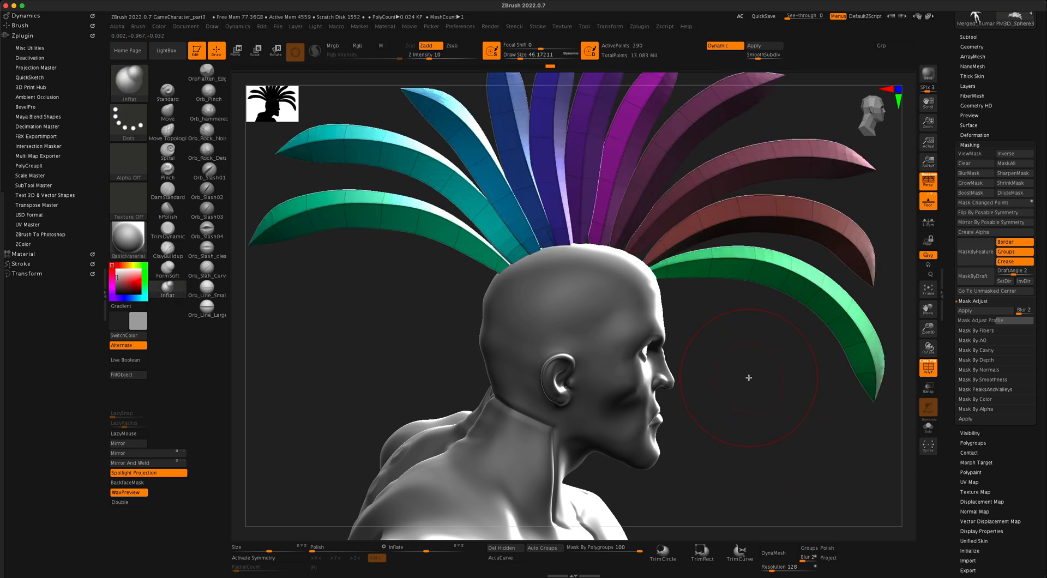
pyautogui.keyDown('ctrl'); pyautogui.keyDown('shift'); pyautogui.click(654, 248); pyautogui.keyUp('shift'); pyautogui.keyUp('ctrl')
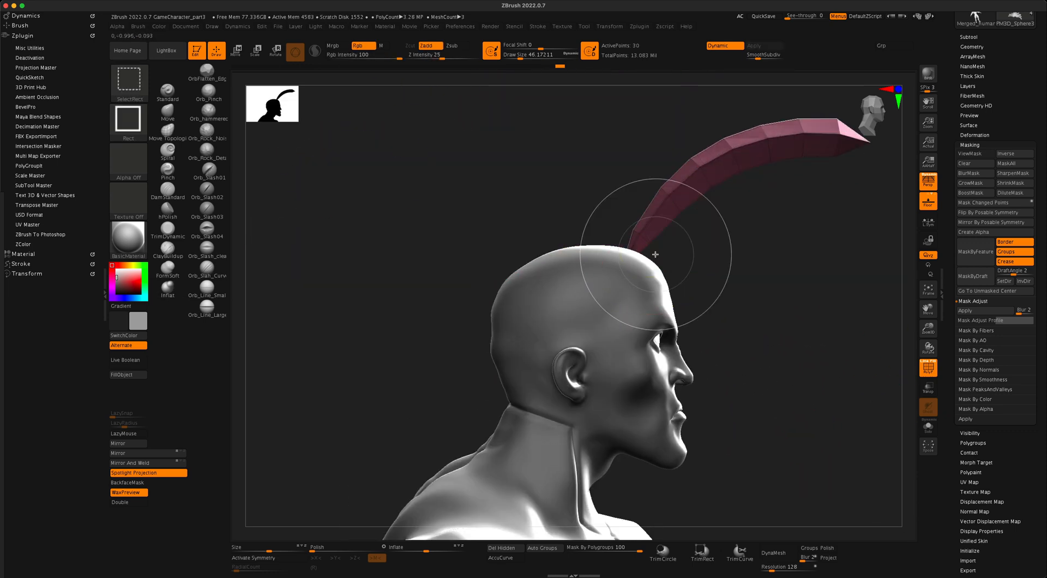
pyautogui.keyDown('ctrl'); pyautogui.keyDown('shift'); pyautogui.click(763, 396); pyautogui.keyUp('shift'); pyautogui.keyUp('ctrl')
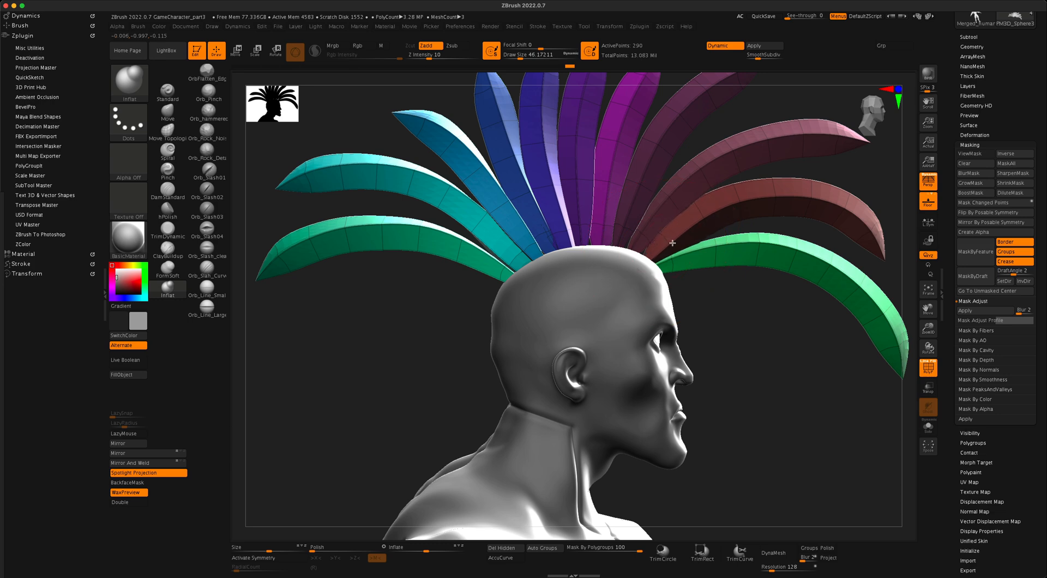
# Step: Choose the Move brush with a draw size of about 124 and set its Mask By Polygroups to 0
pyautogui.moveTo(720, 315)
pyautogui.mouseDown()
pyautogui.moveTo(823, 325)
pyautogui.moveTo(753, 327)
pyautogui.moveTo(715, 369)
pyautogui.mouseUp()
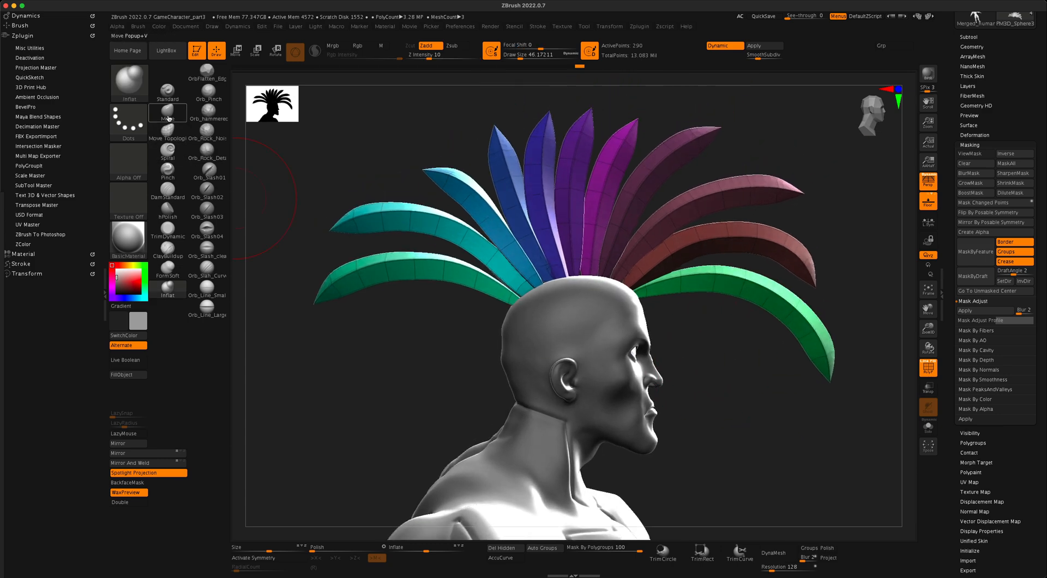
pyautogui.click(168, 118)
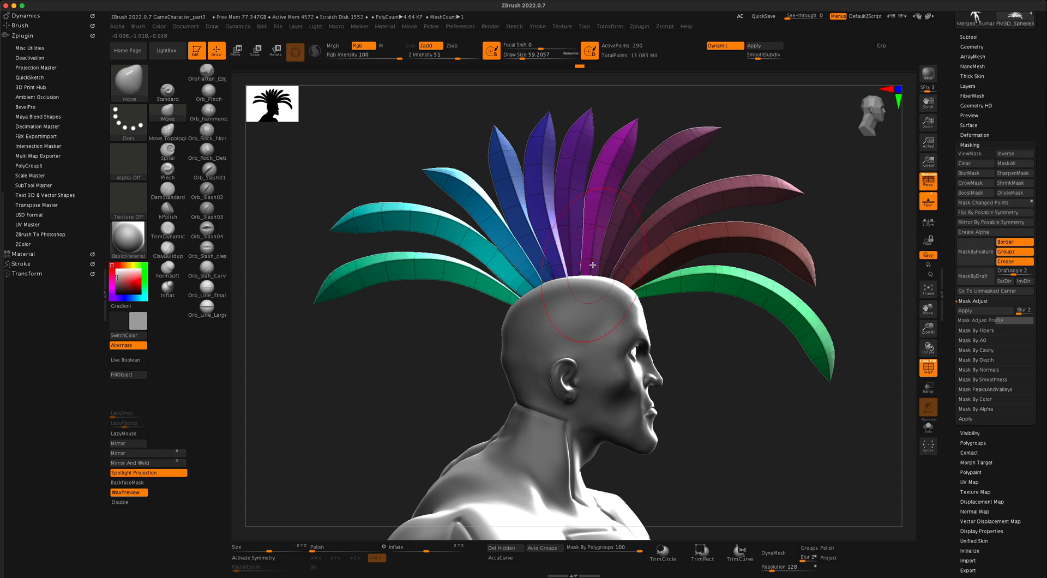
pyautogui.moveTo(693, 349)
pyautogui.mouseDown()
pyautogui.moveTo(746, 353)
pyautogui.moveTo(663, 358)
pyautogui.moveTo(753, 357)
pyautogui.moveTo(676, 358)
pyautogui.moveTo(688, 371)
pyautogui.mouseUp()
pyautogui.press('s')
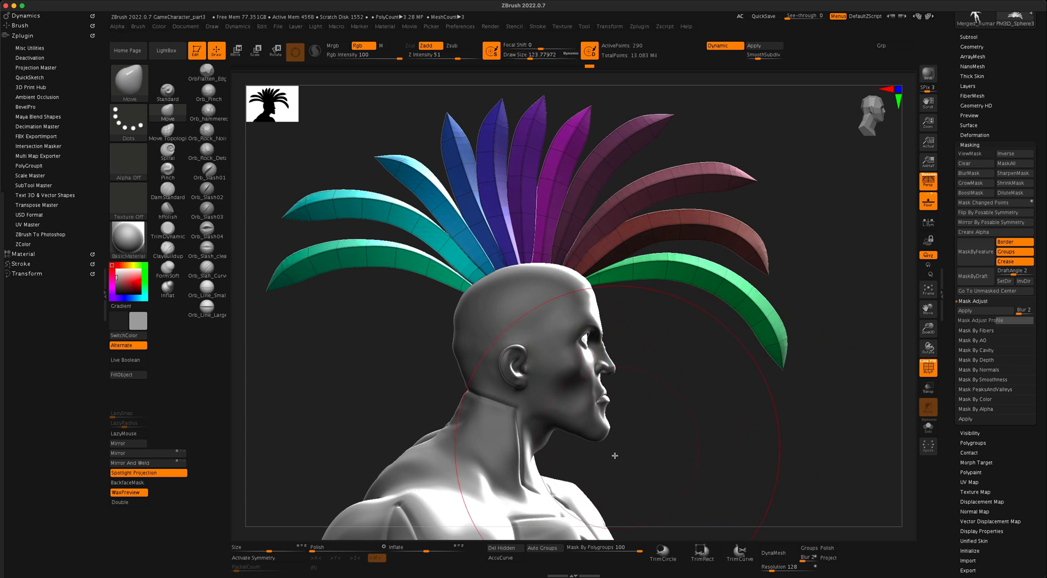
pyautogui.moveTo(638, 552); pyautogui.dragTo(569, 552)
# Step: Adjust the sweep of the front strands and lift the back strands upward with the Move brush
pyautogui.moveTo(738, 323)
pyautogui.mouseDown()
pyautogui.moveTo(767, 295)
pyautogui.moveTo(804, 341)
pyautogui.moveTo(797, 331)
pyautogui.mouseUp()
pyautogui.hotkey('ctrl', 'z')
pyautogui.moveTo(411, 272); pyautogui.dragTo(414, 203)
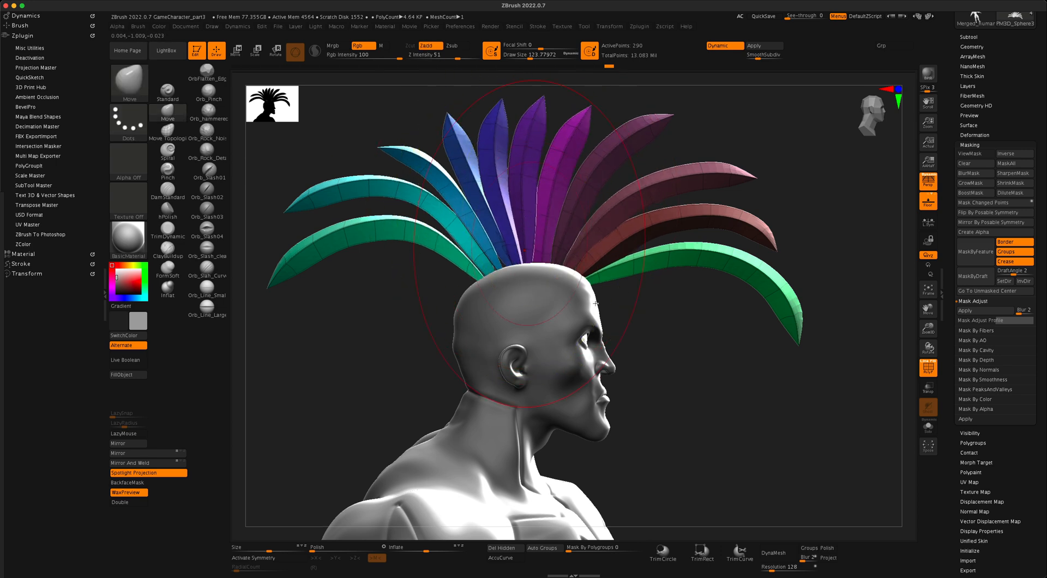
# Step: Reduce the draw size to about 67.8 and bend the crown strands into S-shaped curves
pyautogui.press('s')
pyautogui.moveTo(682, 405); pyautogui.dragTo(694, 402)
pyautogui.press('s')
pyautogui.moveTo(526, 229)
pyautogui.mouseDown()
pyautogui.moveTo(556, 216)
pyautogui.moveTo(592, 228)
pyautogui.moveTo(627, 212)
pyautogui.moveTo(607, 227)
pyautogui.mouseUp()
pyautogui.moveTo(547, 206)
pyautogui.mouseDown()
pyautogui.moveTo(561, 203)
pyautogui.moveTo(517, 216)
pyautogui.mouseUp()
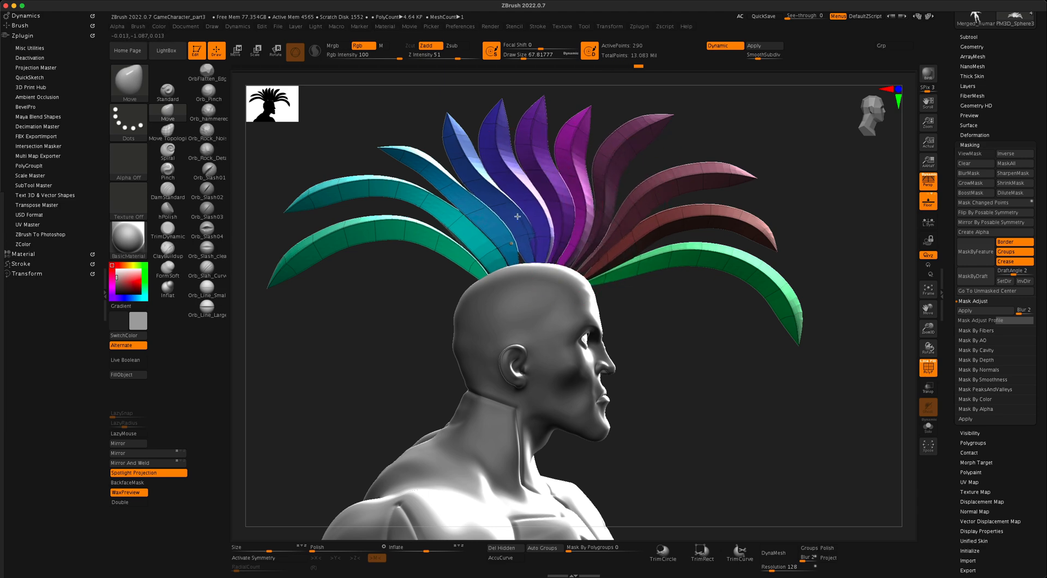
pyautogui.moveTo(450, 245); pyautogui.dragTo(463, 236)
pyautogui.moveTo(433, 214); pyautogui.dragTo(452, 212, button='right')
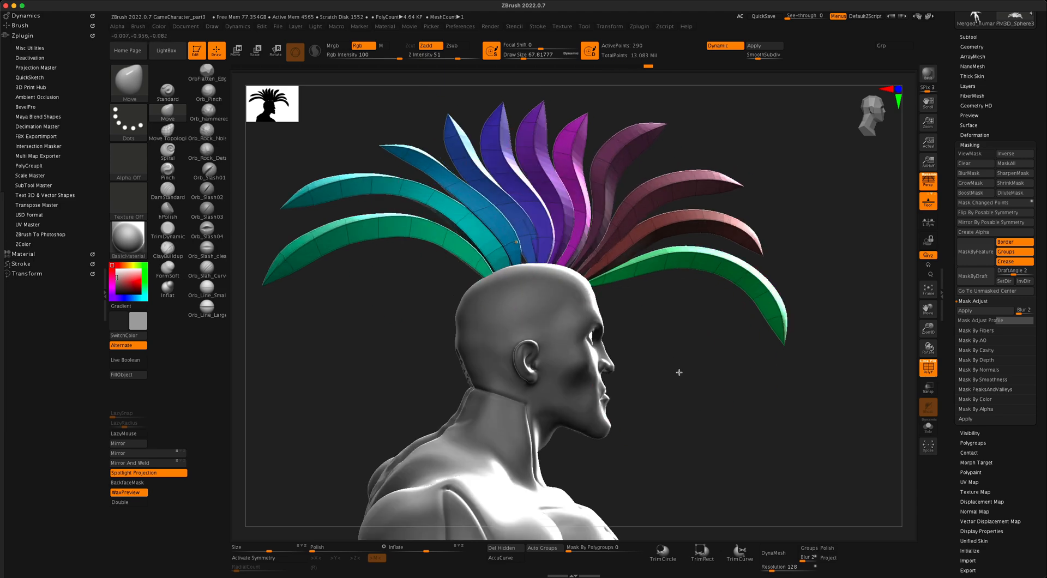
# Step: Bend the front pink and red strands slightly backward near the crown
pyautogui.moveTo(679, 373); pyautogui.dragTo(656, 376)
pyautogui.moveTo(743, 270); pyautogui.dragTo(728, 247)
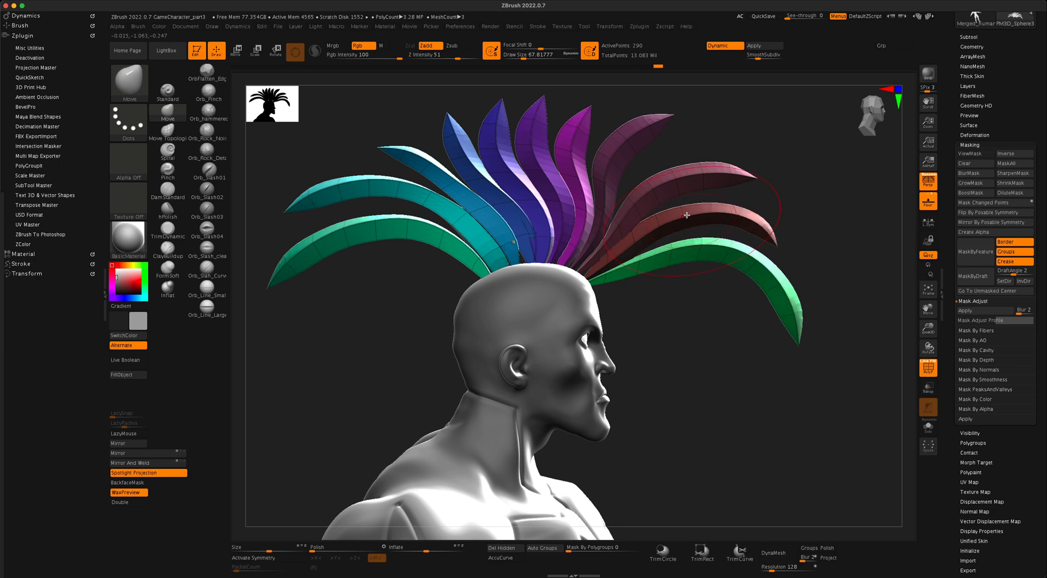
pyautogui.moveTo(662, 212); pyautogui.dragTo(626, 204)
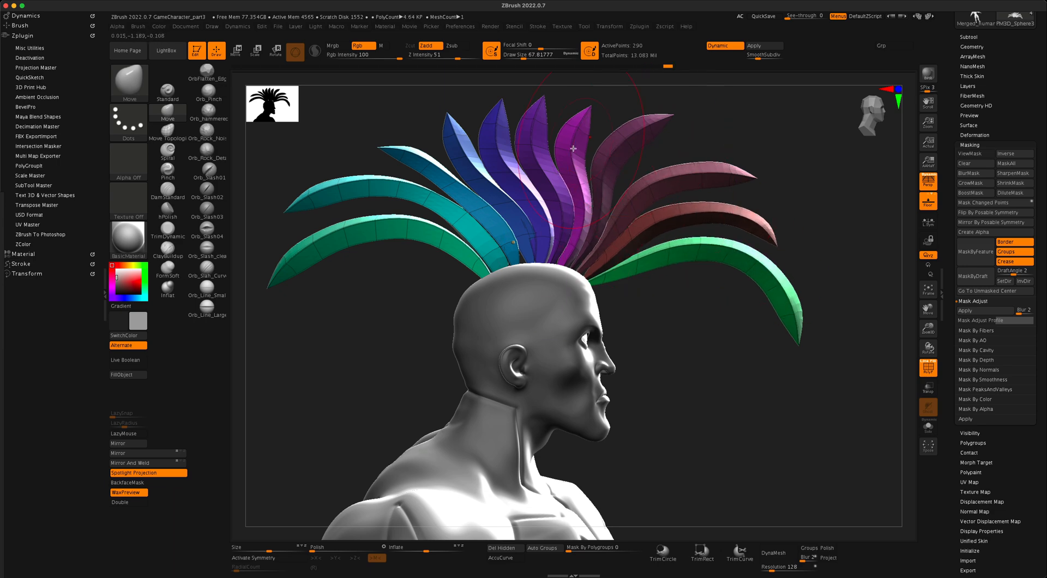
pyautogui.moveTo(729, 386)
pyautogui.mouseDown()
pyautogui.moveTo(697, 391)
pyautogui.moveTo(741, 381)
pyautogui.moveTo(695, 390)
pyautogui.mouseUp()
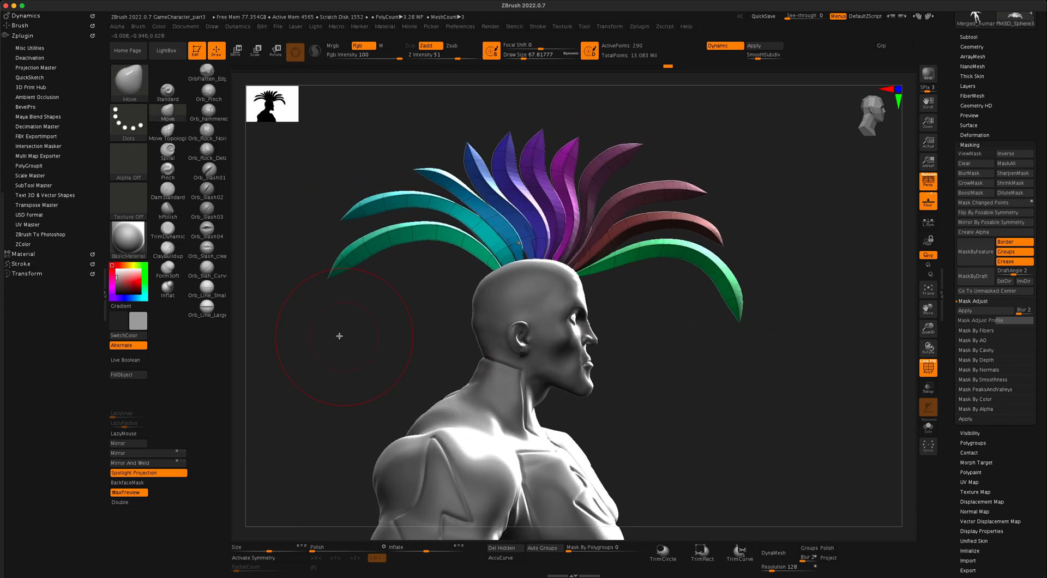
# Step: Try twisting the front strands with the Spiral brush at a draw size of about 132, and undo it
pyautogui.click(130, 90)
pyautogui.click(169, 150)
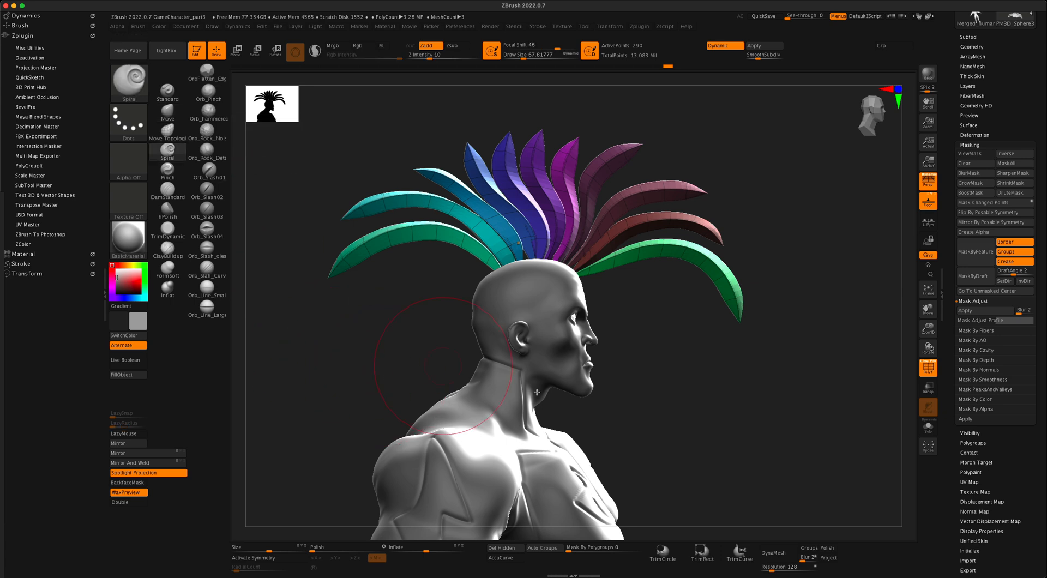
pyautogui.press('s')
pyautogui.moveTo(727, 407); pyautogui.dragTo(736, 407)
pyautogui.moveTo(682, 244)
pyautogui.mouseDown()
pyautogui.moveTo(683, 235)
pyautogui.moveTo(655, 249)
pyautogui.mouseUp()
pyautogui.hotkey('ctrl', 'z')
pyautogui.hotkey('ctrl', 'z')
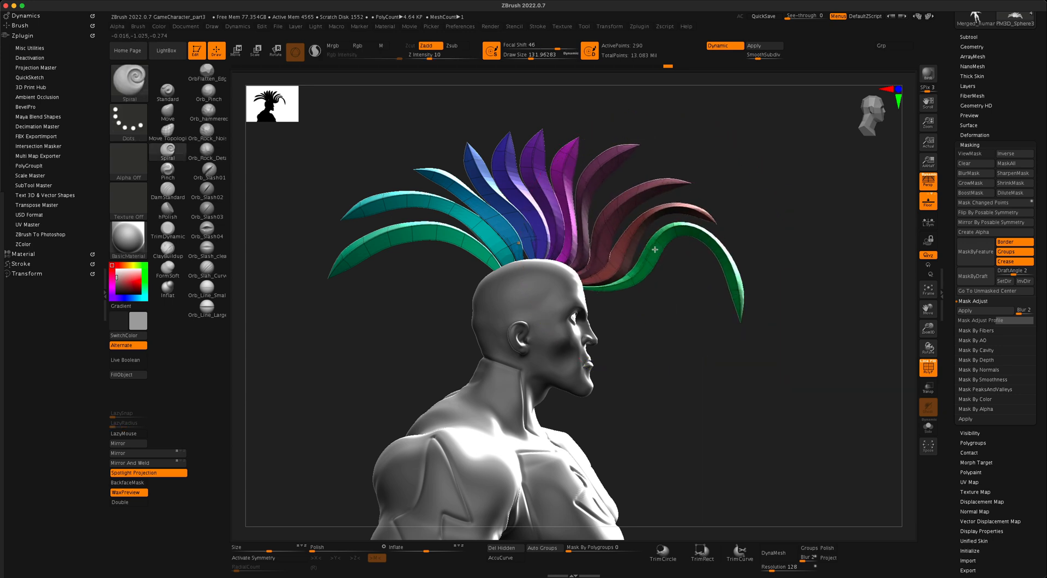
pyautogui.hotkey('ctrl', 'z')
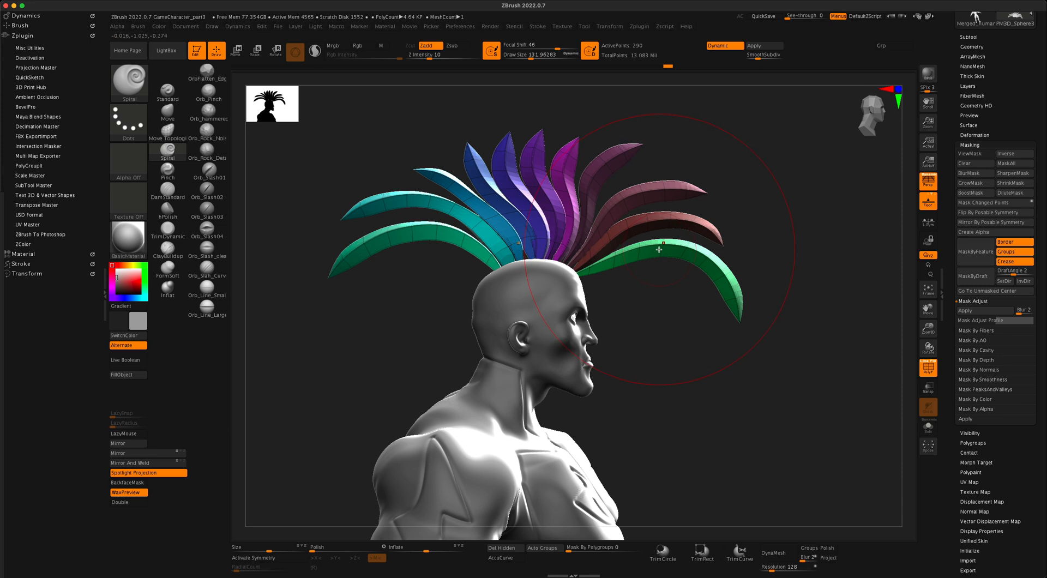
# Step: Try curling the front strands tightly with a longer Spiral stroke, and undo the curl
pyautogui.moveTo(659, 249); pyautogui.dragTo(661, 272)
pyautogui.press('ctrl')
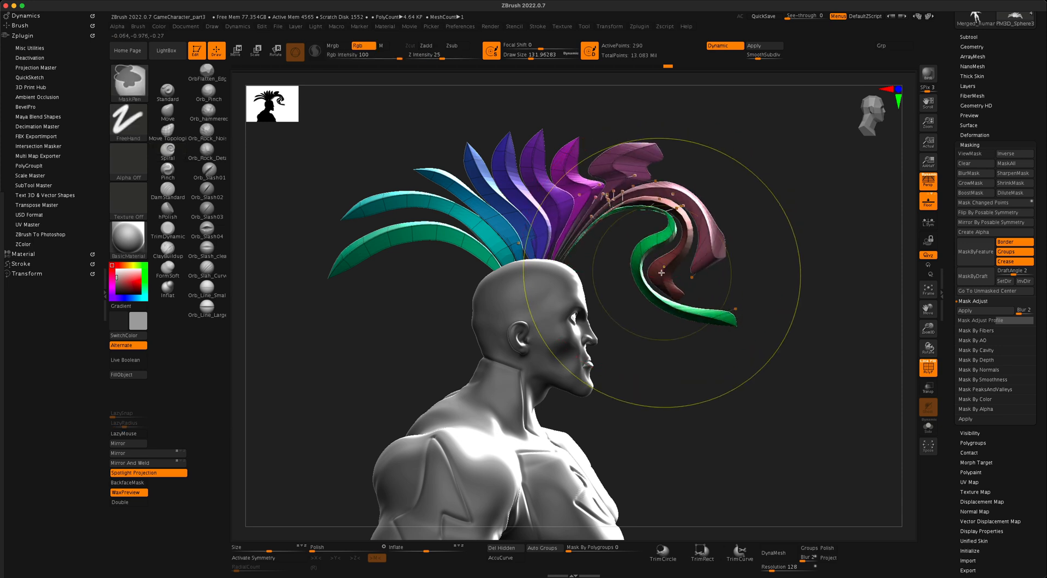
pyautogui.hotkey('ctrl', 'z')
pyautogui.hotkey('ctrl', 'z')
pyautogui.hotkey('ctrl', 'z')
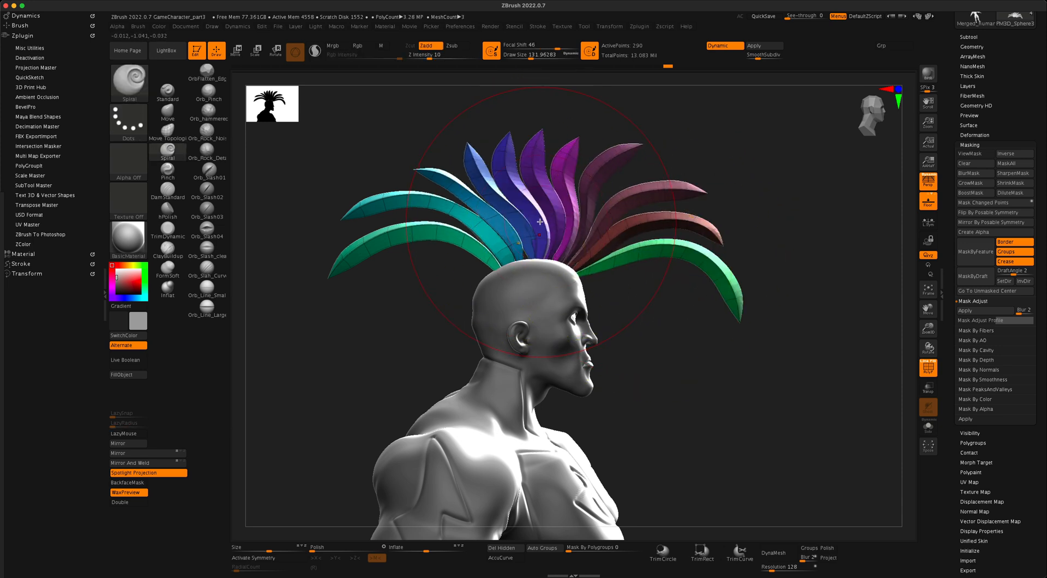
# Step: Try twisting the crown strands and the back strands with the Spiral brush, undoing each attempt
pyautogui.moveTo(540, 222); pyautogui.dragTo(540, 230)
pyautogui.hotkey('ctrl', 'z')
pyautogui.moveTo(391, 226); pyautogui.dragTo(421, 225)
pyautogui.hotkey('ctrl', 'z')
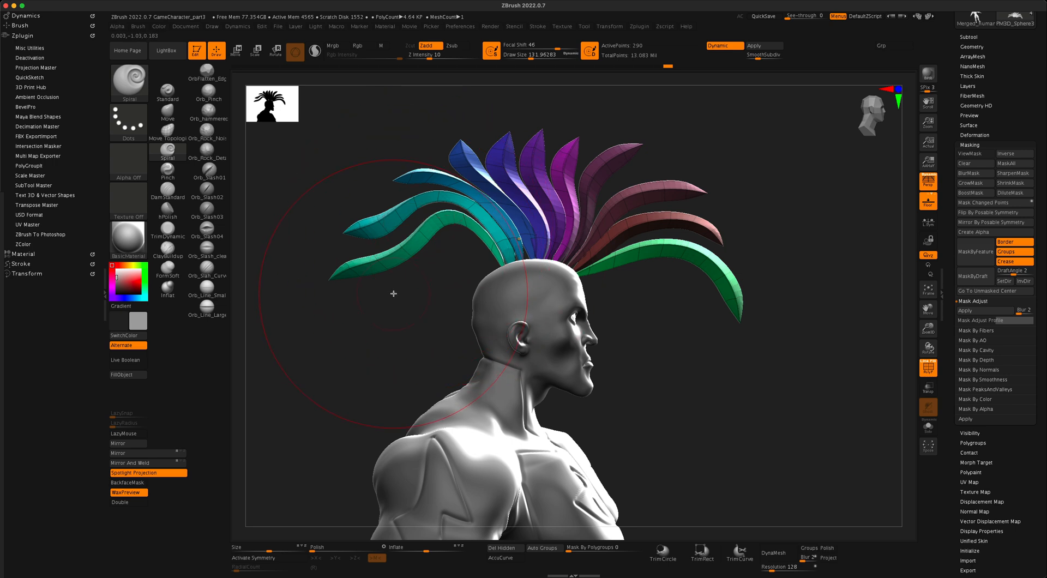
pyautogui.hotkey('ctrl', 'z')
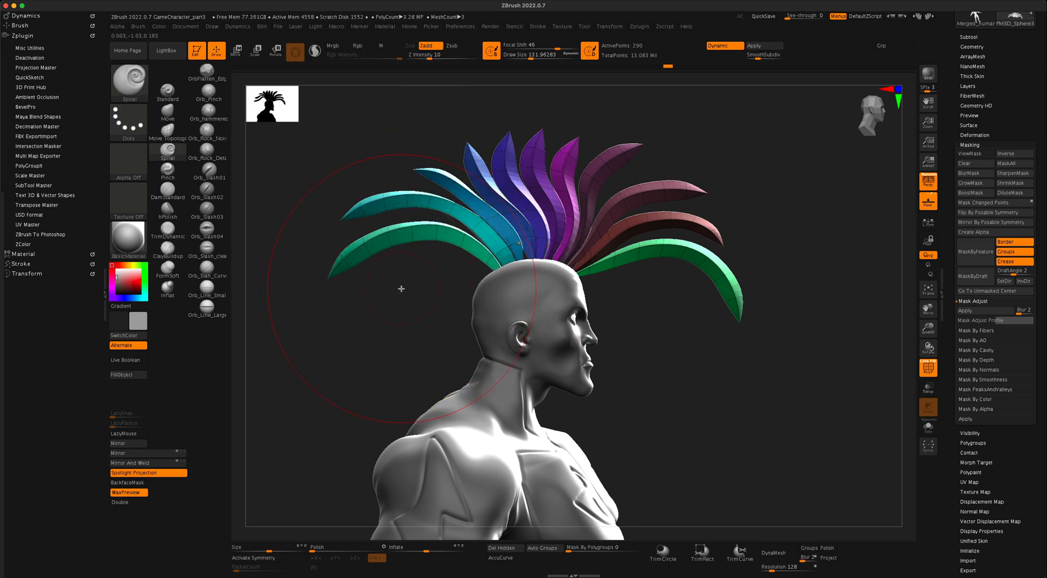
# Step: Try curling the back strands with the Spiral brush at a draw size of about 83.5, and undo it
pyautogui.press('s')
pyautogui.moveTo(402, 288); pyautogui.dragTo(396, 288)
pyautogui.moveTo(418, 231); pyautogui.dragTo(402, 225)
pyautogui.hotkey('ctrl', 'z')
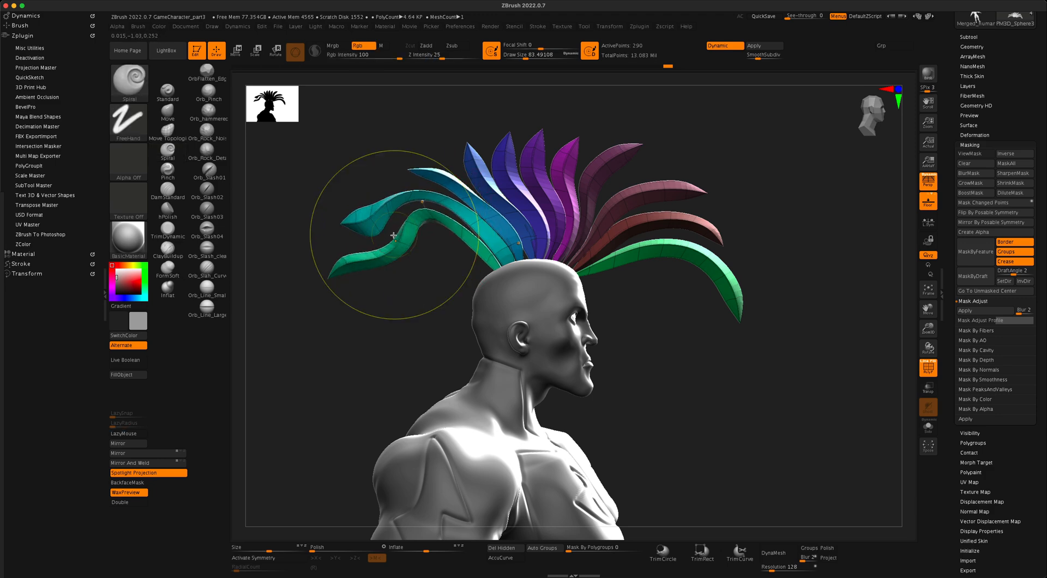
# Step: Undo the last Spiral stroke, and spread and lift the tips of the crown strands with the Move brush at a draw size of about 56
pyautogui.hotkey('ctrl', 'z')
pyautogui.moveTo(404, 314)
pyautogui.mouseDown()
pyautogui.moveTo(701, 346)
pyautogui.moveTo(568, 346)
pyautogui.moveTo(580, 346)
pyautogui.moveTo(551, 339)
pyautogui.moveTo(562, 296)
pyautogui.moveTo(835, 325)
pyautogui.moveTo(764, 321)
pyautogui.moveTo(785, 317)
pyautogui.moveTo(750, 347)
pyautogui.moveTo(731, 334)
pyautogui.moveTo(745, 368)
pyautogui.moveTo(746, 358)
pyautogui.moveTo(730, 370)
pyautogui.mouseUp()
pyautogui.click(151, 116)
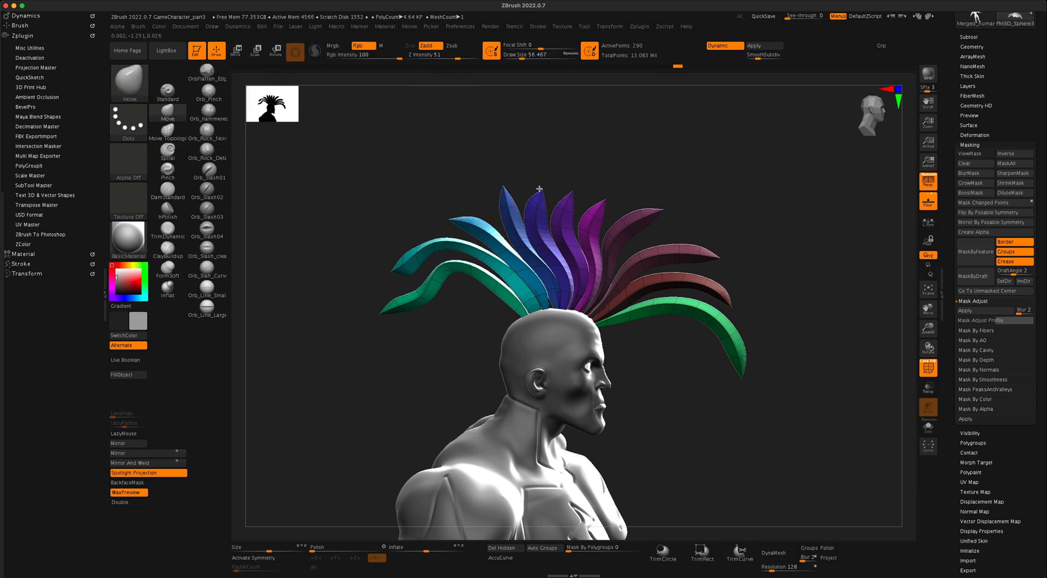
pyautogui.moveTo(539, 189); pyautogui.dragTo(549, 172)
pyautogui.moveTo(604, 203)
pyautogui.mouseDown()
pyautogui.moveTo(621, 191)
pyautogui.moveTo(685, 210)
pyautogui.mouseUp()
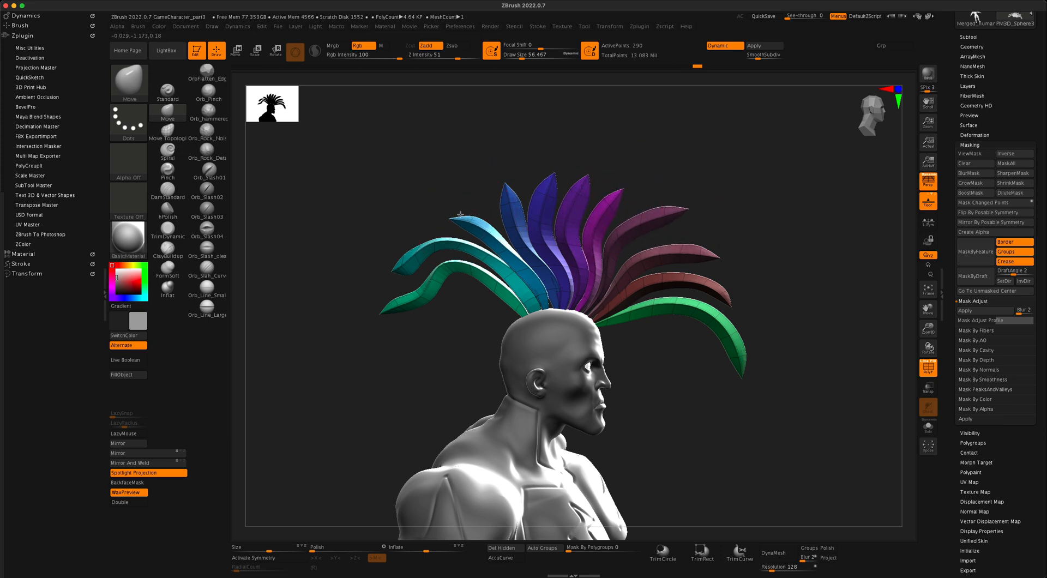
pyautogui.moveTo(460, 214)
pyautogui.mouseDown()
pyautogui.moveTo(453, 198)
pyautogui.moveTo(495, 209)
pyautogui.mouseUp()
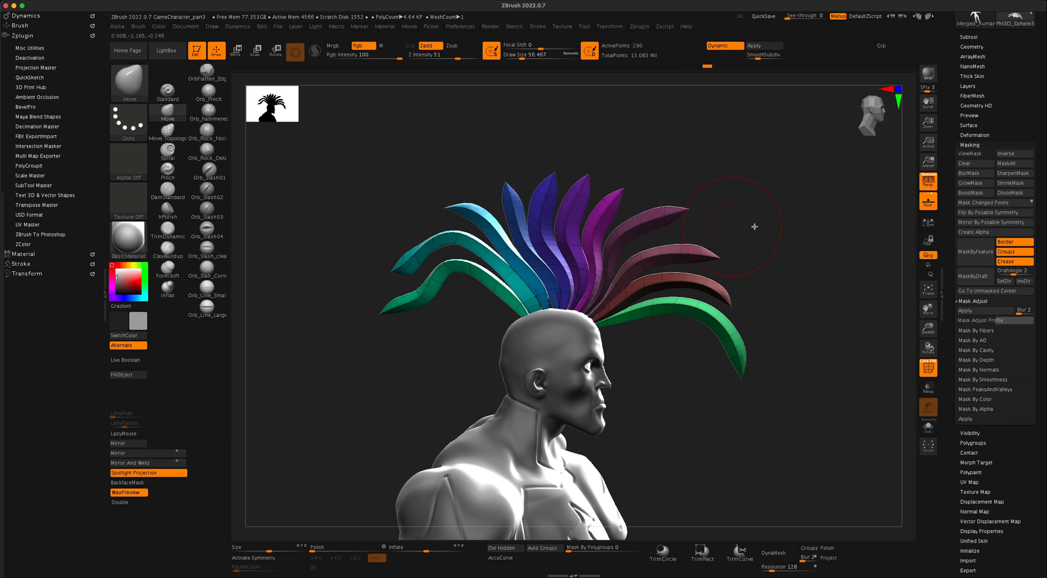
pyautogui.moveTo(754, 227); pyautogui.dragTo(895, 388)
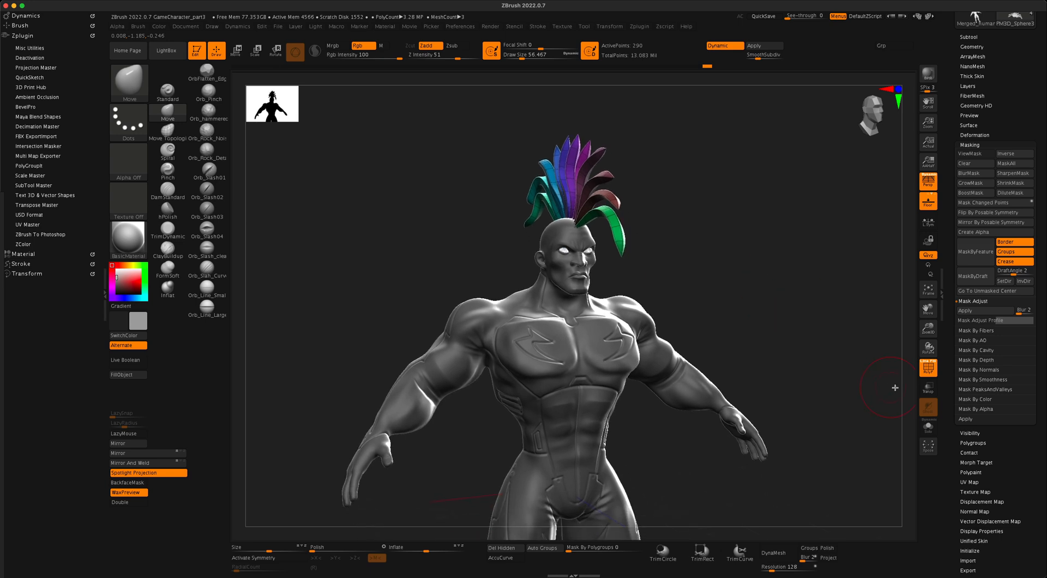
# Step: Turn off the polyframe display on the hair and reduce the Move brush's draw size to about 12.9
pyautogui.click(926, 369)
pyautogui.keyDown('alt'); pyautogui.moveTo(826, 366); pyautogui.dragTo(690, 374); pyautogui.keyUp('alt')
pyautogui.press('s')
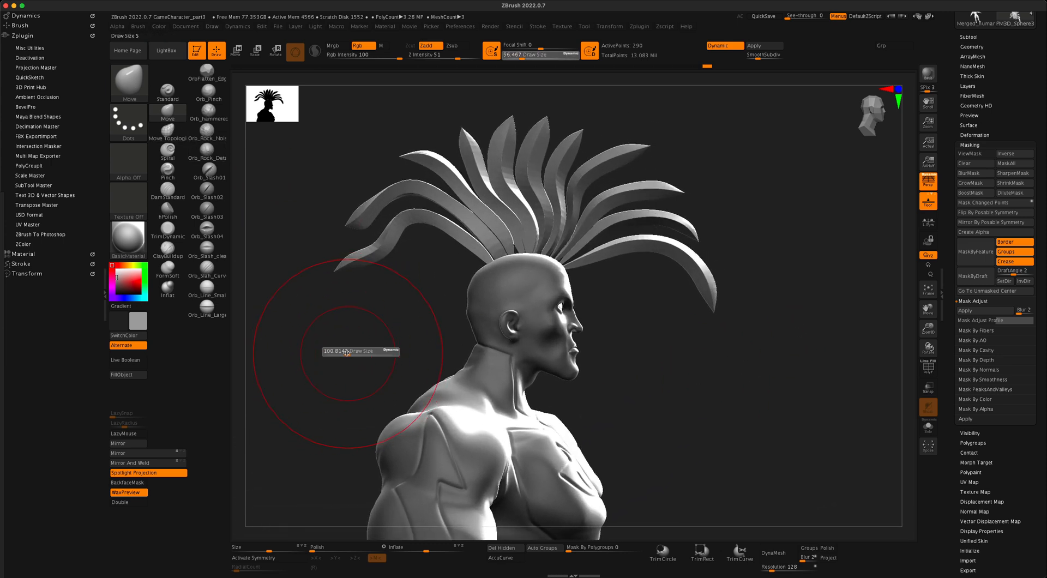
pyautogui.moveTo(347, 352); pyautogui.dragTo(377, 329)
pyautogui.press('s')
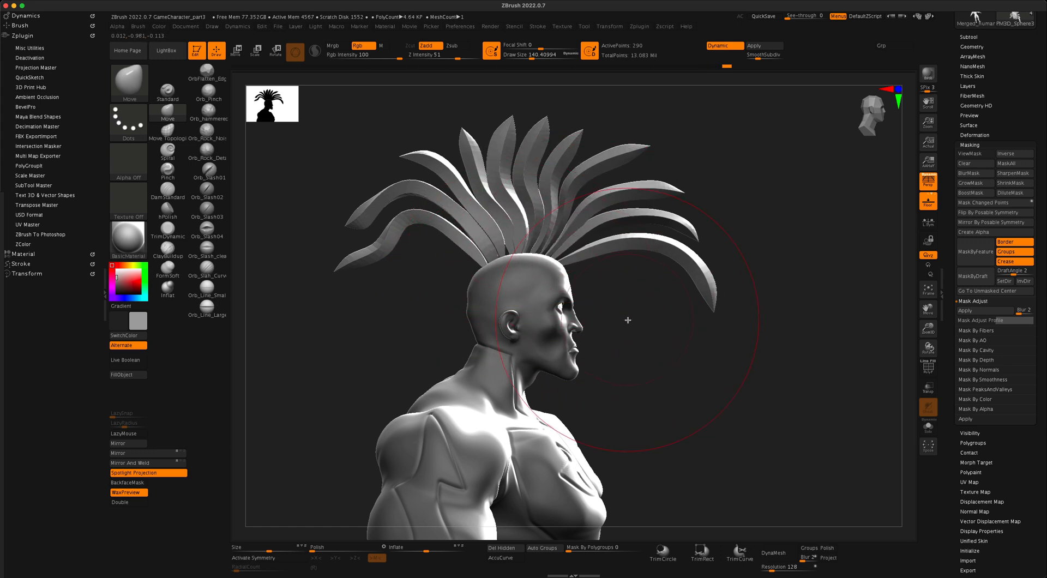
pyautogui.press('s')
pyautogui.moveTo(627, 321); pyautogui.dragTo(617, 320)
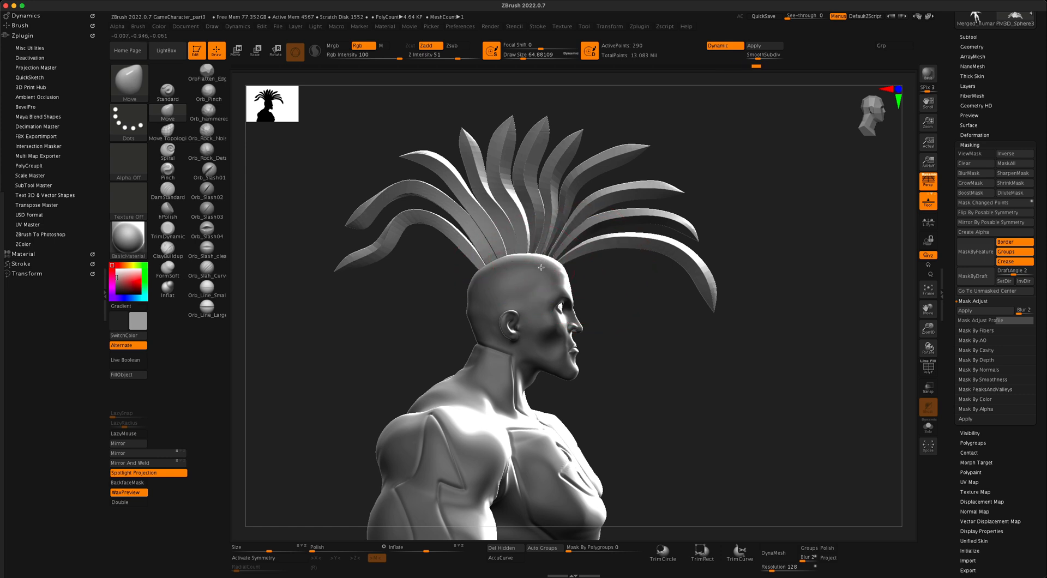
pyautogui.moveTo(651, 346)
pyautogui.mouseDown()
pyautogui.moveTo(568, 343)
pyautogui.moveTo(682, 348)
pyautogui.moveTo(685, 390)
pyautogui.moveTo(556, 296)
pyautogui.mouseUp()
pyautogui.press('s')
pyautogui.moveTo(762, 357)
pyautogui.mouseDown()
pyautogui.moveTo(743, 358)
pyautogui.moveTo(729, 334)
pyautogui.moveTo(764, 329)
pyautogui.moveTo(689, 346)
pyautogui.moveTo(885, 336)
pyautogui.mouseUp()
# Step: Make humanMale the active subtool and show the PM3D_Sphere3D1 hair subtool again
pyautogui.moveTo(1042, 247); pyautogui.dragTo(1042, 327)
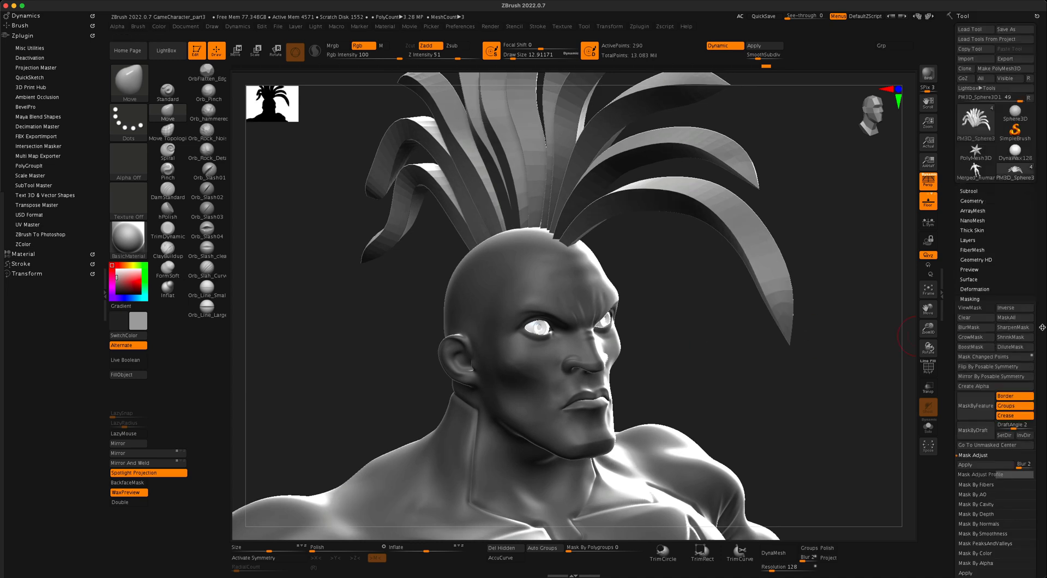
pyautogui.click(976, 192)
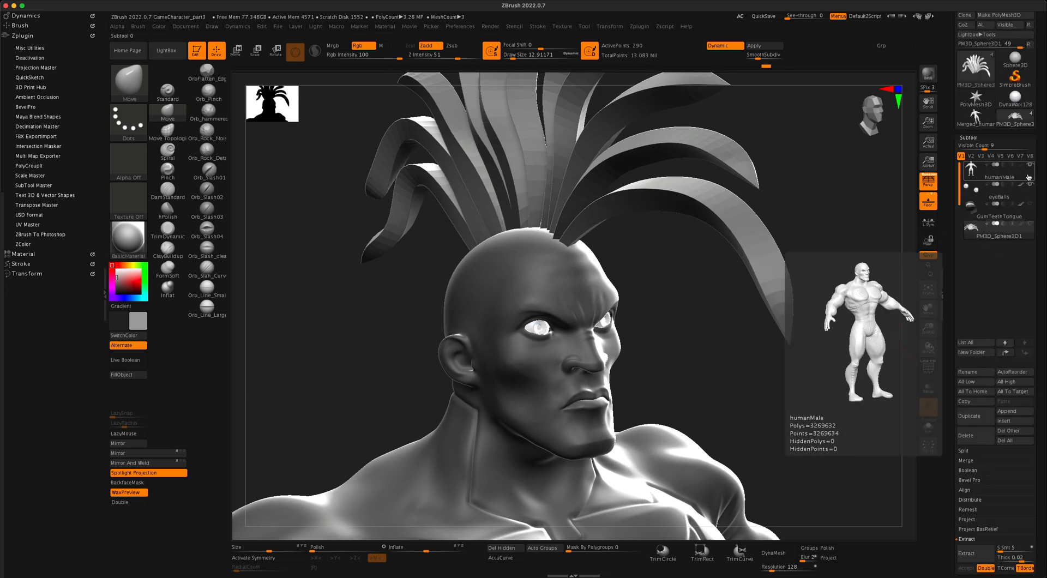
pyautogui.click(1028, 177)
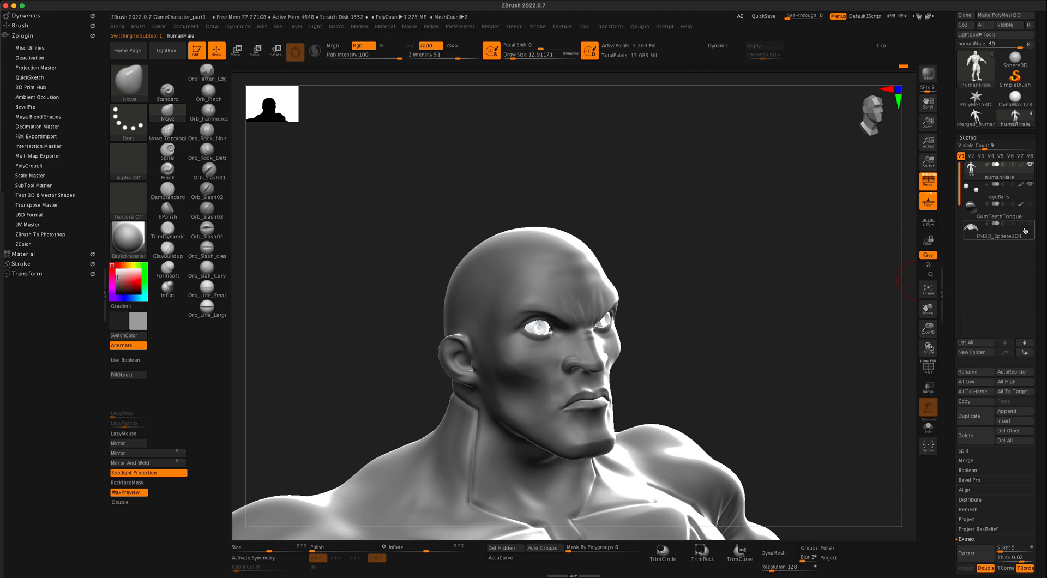
pyautogui.click(1030, 224)
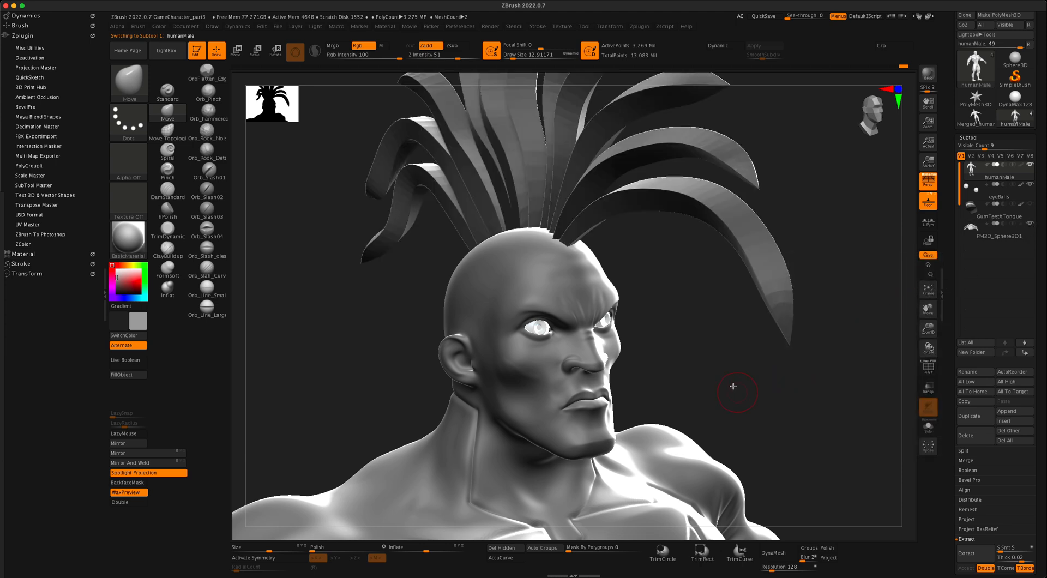
# Step: Set up the Standard brush with the Dots stroke, Alpha 01 and a draw size of about 3.67
pyautogui.press('s')
pyautogui.moveTo(704, 350)
pyautogui.mouseDown()
pyautogui.moveTo(713, 349)
pyautogui.moveTo(700, 350)
pyautogui.mouseUp()
pyautogui.click(168, 92)
pyautogui.press('s')
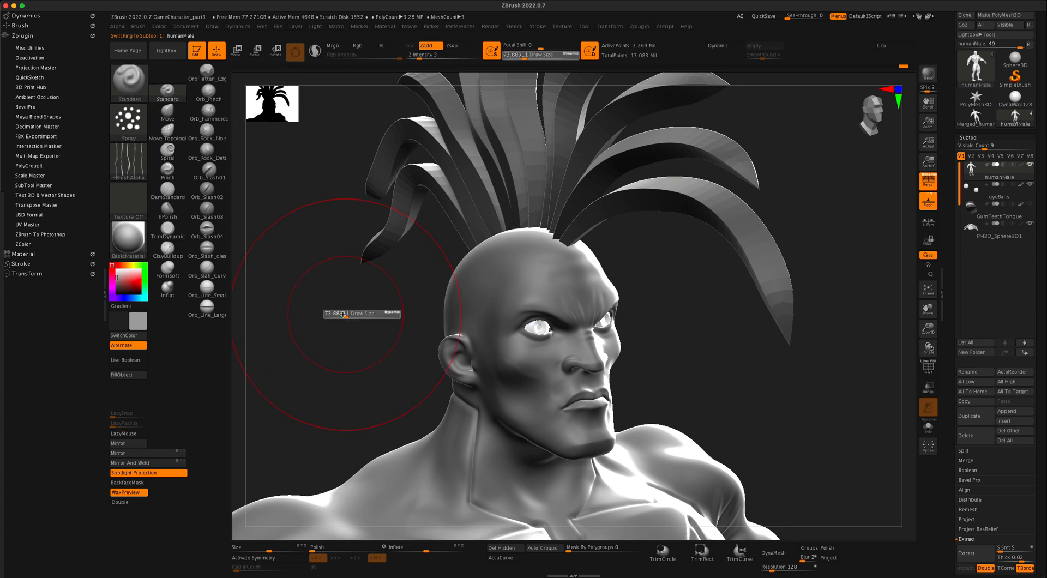
pyautogui.click(138, 172)
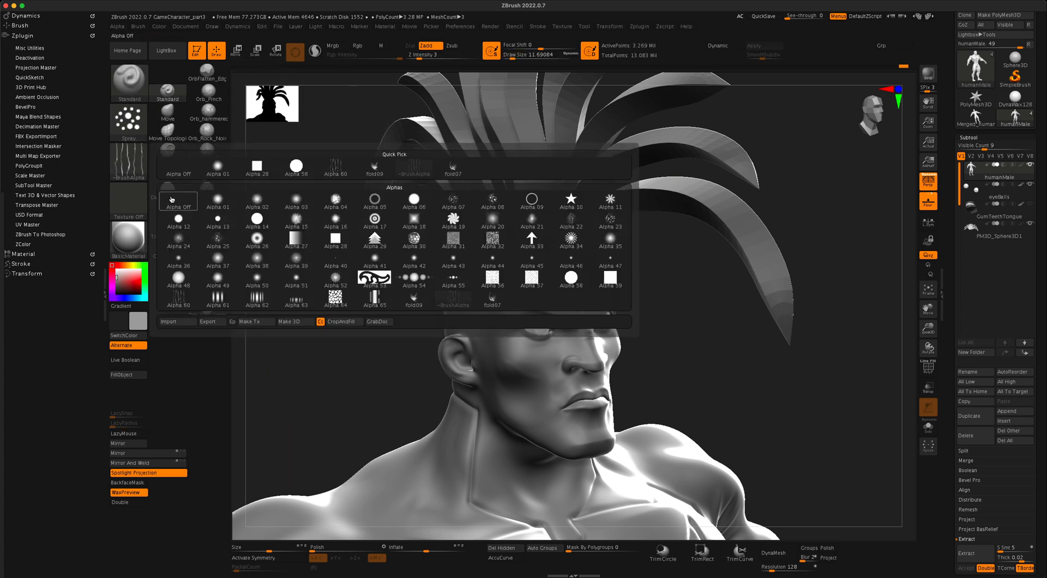
pyautogui.click(171, 201)
pyautogui.click(133, 124)
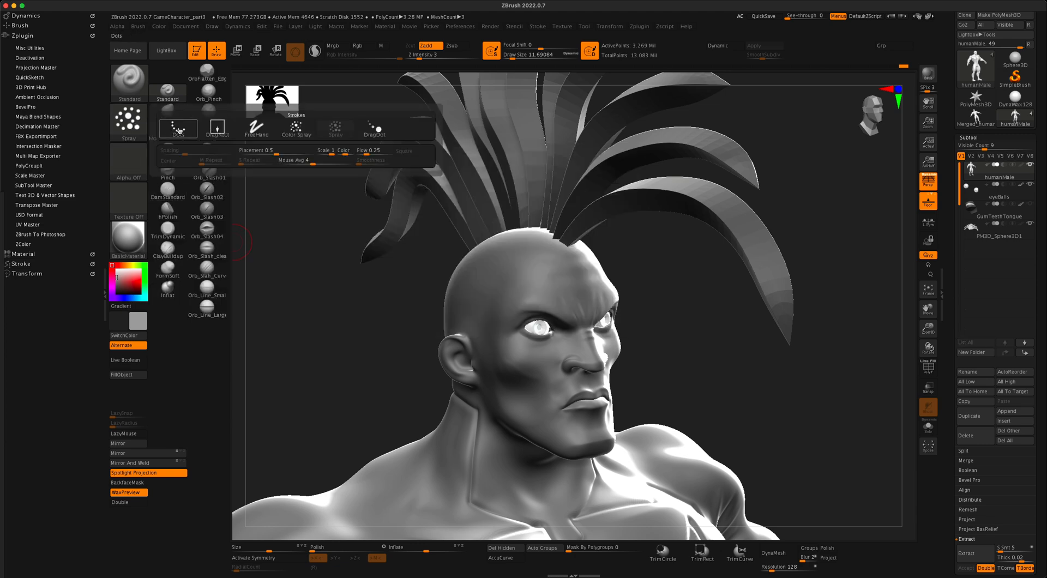
pyautogui.click(172, 131)
pyautogui.click(129, 164)
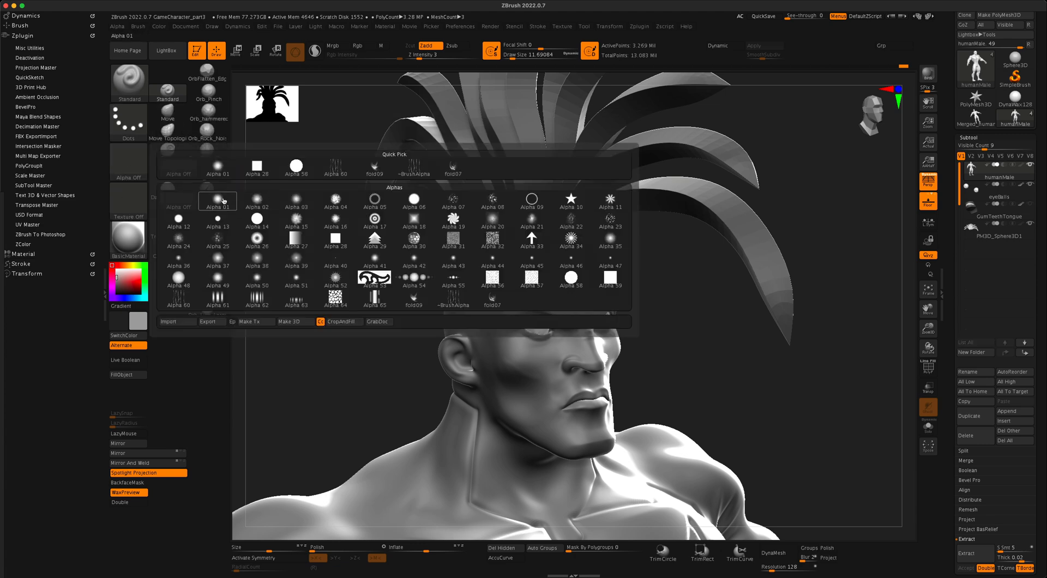
pyautogui.click(220, 200)
pyautogui.moveTo(336, 296); pyautogui.dragTo(320, 262)
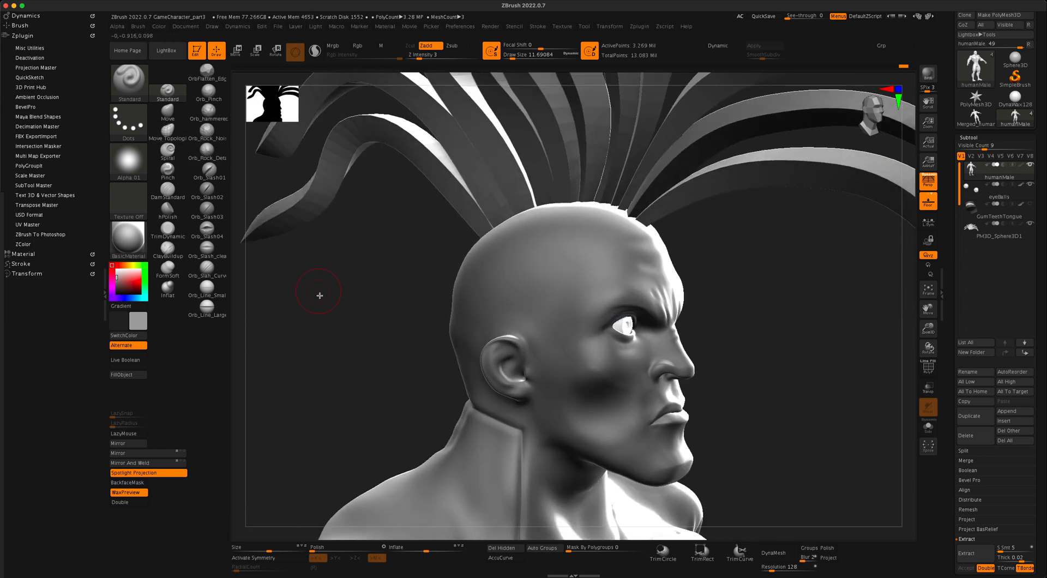
pyautogui.press('s')
pyautogui.moveTo(323, 298); pyautogui.dragTo(318, 297)
# Step: Try a short curved mask stroke above the ear, undo it, and activate symmetry across the X axis
pyautogui.moveTo(507, 294); pyautogui.dragTo(552, 285)
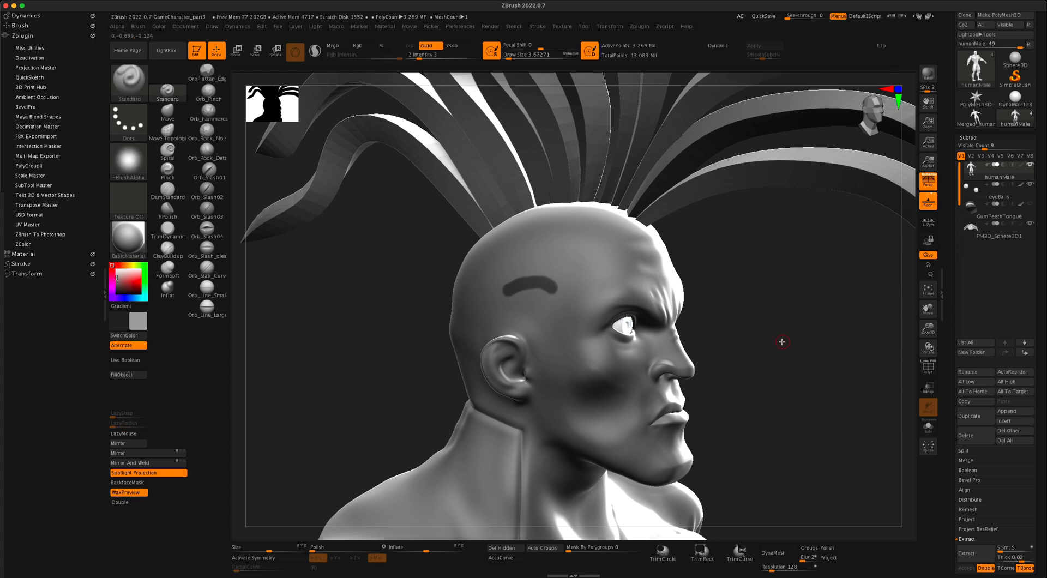
pyautogui.hotkey('ctrl', 'z')
pyautogui.moveTo(781, 346)
pyautogui.mouseDown()
pyautogui.moveTo(750, 355)
pyautogui.moveTo(782, 356)
pyautogui.moveTo(596, 304)
pyautogui.mouseUp()
pyautogui.moveTo(407, 303); pyautogui.dragTo(382, 301)
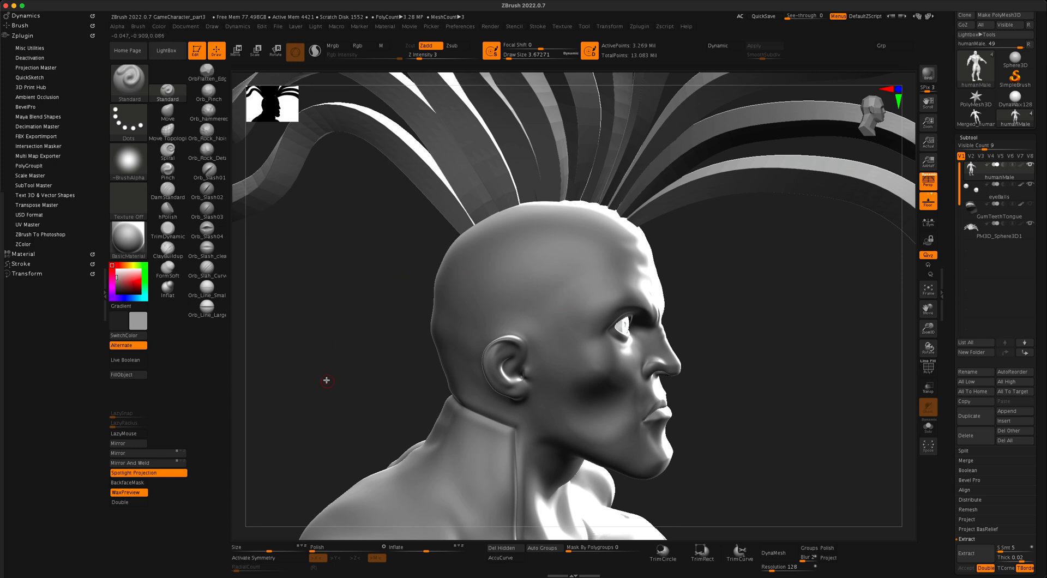
pyautogui.press('x')
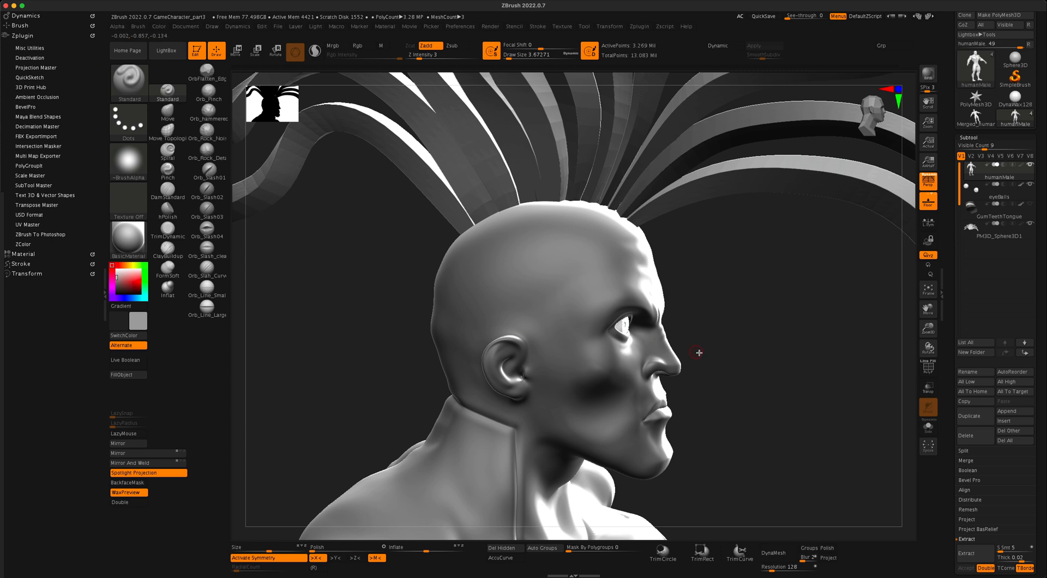
pyautogui.moveTo(764, 316); pyautogui.dragTo(824, 320)
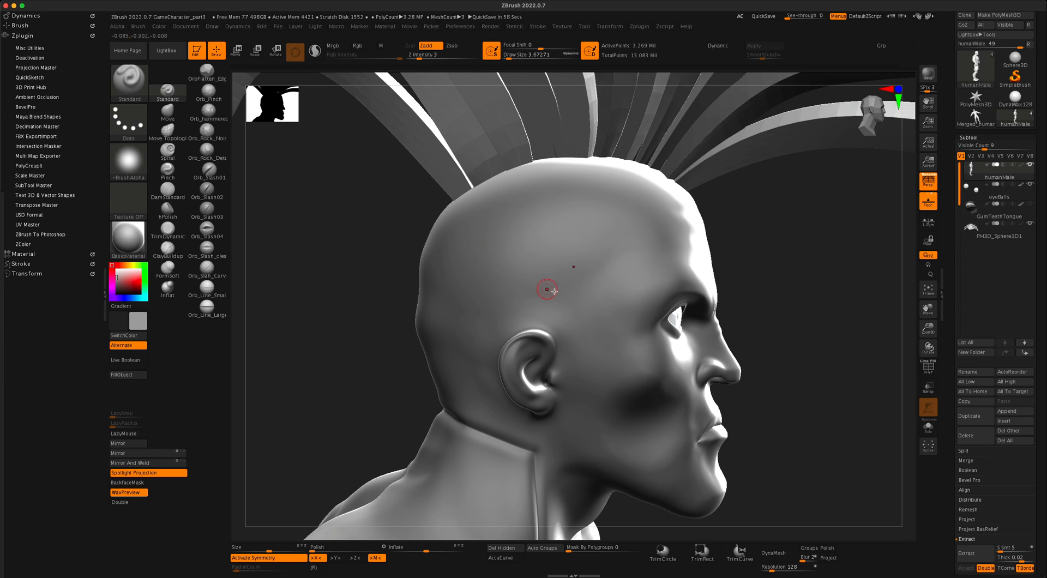
# Step: Mask a zigzag band on the side of the head above the ear, undoing the first attempt and thickening the second
pyautogui.press('ctrl')
pyautogui.moveTo(615, 261)
pyautogui.keyDown('ctrl'); pyautogui.mouseDown()
pyautogui.moveTo(566, 227)
pyautogui.moveTo(544, 265)
pyautogui.moveTo(525, 251)
pyautogui.mouseUp(); pyautogui.keyUp('ctrl')
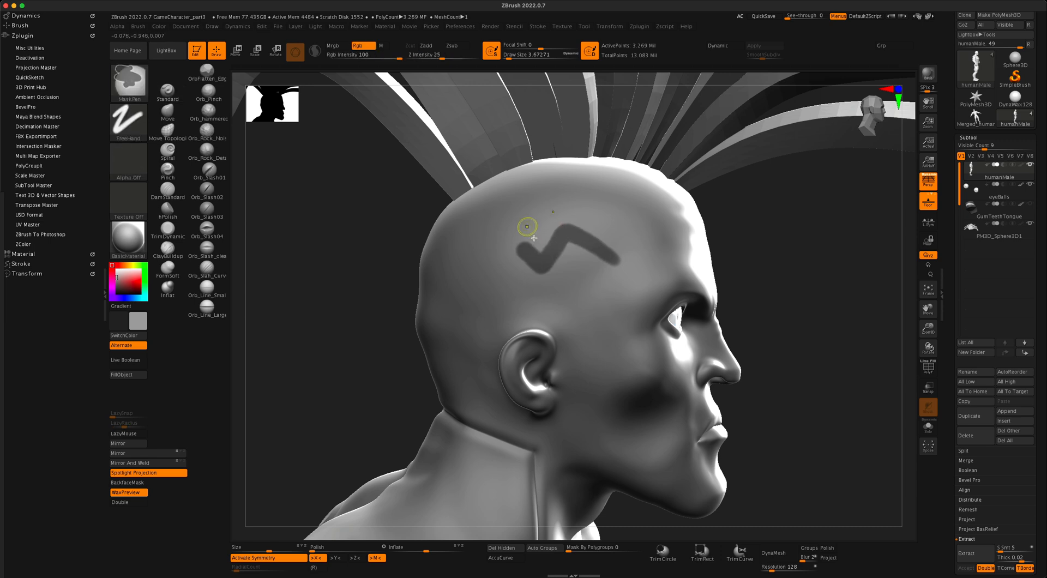
pyautogui.hotkey('ctrl', 'z')
pyautogui.moveTo(447, 297)
pyautogui.keyDown('ctrl'); pyautogui.mouseDown()
pyautogui.moveTo(491, 250)
pyautogui.moveTo(514, 280)
pyautogui.moveTo(554, 232)
pyautogui.moveTo(601, 269)
pyautogui.mouseUp(); pyautogui.keyUp('ctrl')
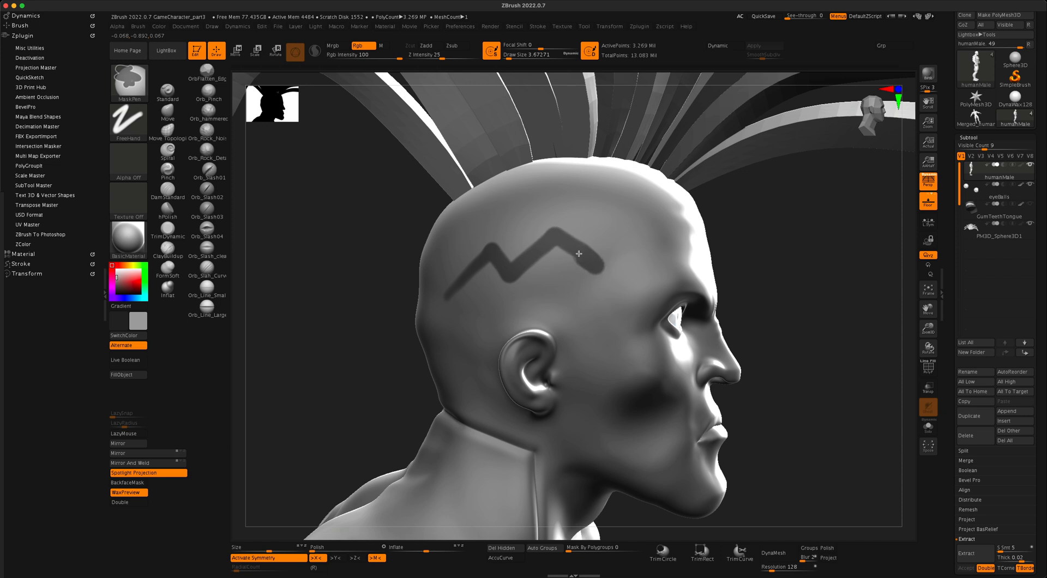
pyautogui.keyDown('ctrl'); pyautogui.moveTo(558, 239); pyautogui.dragTo(520, 262); pyautogui.keyUp('ctrl')
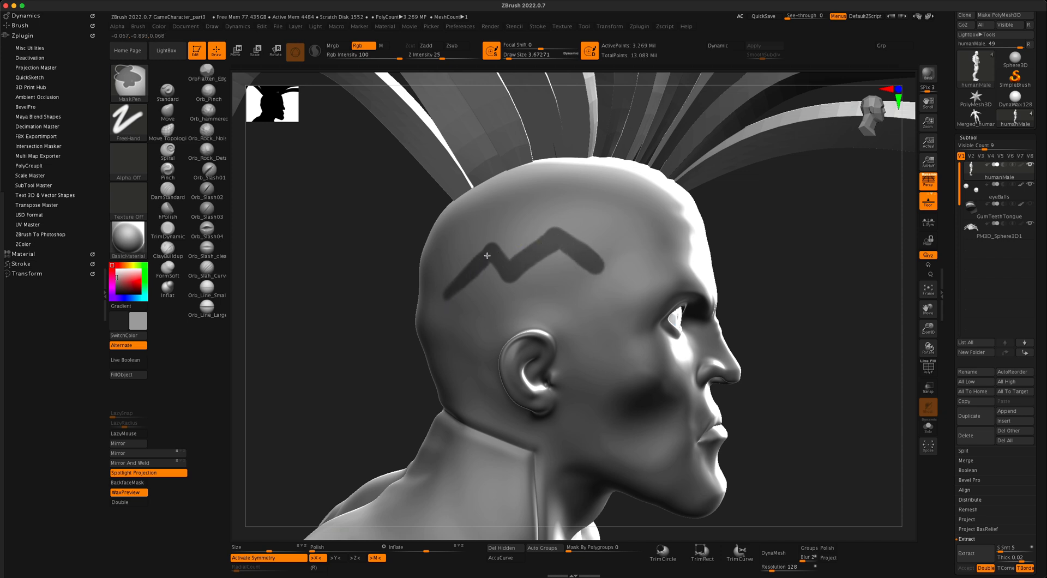
pyautogui.keyDown('ctrl'); pyautogui.moveTo(457, 282); pyautogui.dragTo(476, 272); pyautogui.keyUp('ctrl')
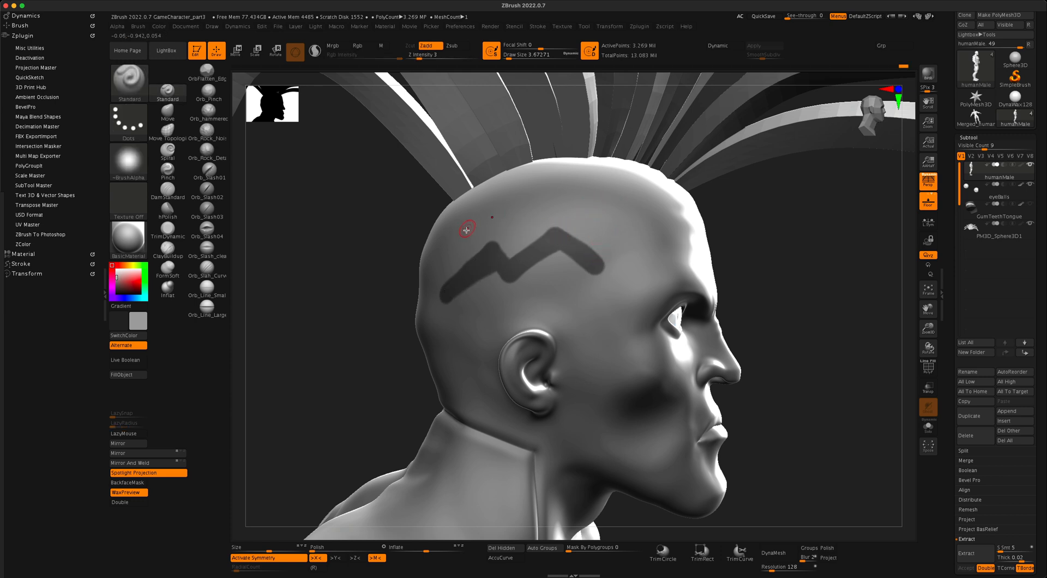
pyautogui.moveTo(439, 299)
pyautogui.keyDown('ctrl'); pyautogui.mouseDown()
pyautogui.moveTo(477, 271)
pyautogui.moveTo(557, 242)
pyautogui.mouseUp(); pyautogui.keyUp('ctrl')
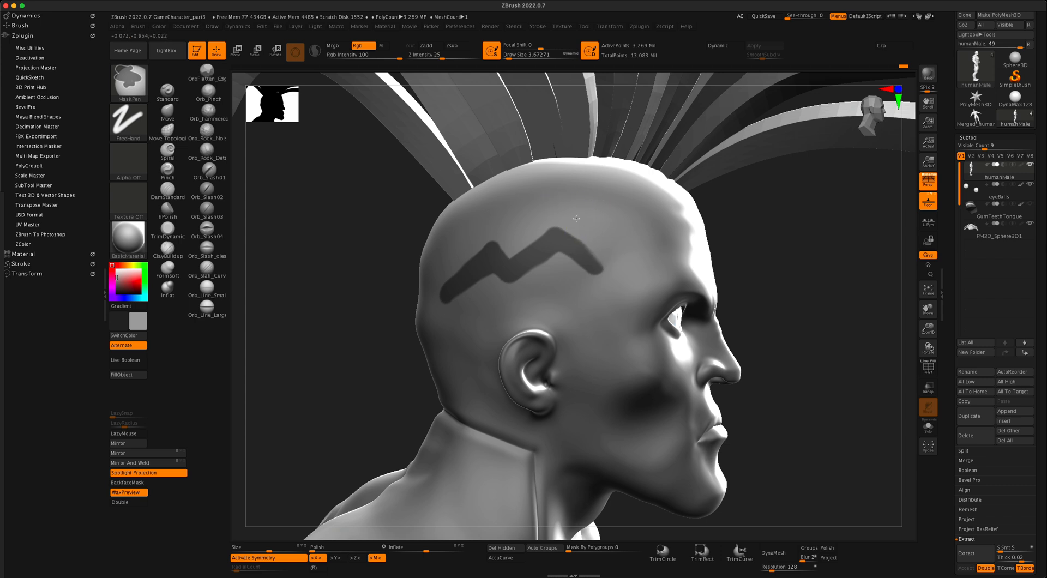
# Step: Erase the edges of the zigzag mask so its corners are sharp and both ends taper to points
pyautogui.moveTo(568, 225)
pyautogui.keyDown('ctrl'); pyautogui.keyDown('alt'); pyautogui.mouseDown()
pyautogui.moveTo(603, 260)
pyautogui.moveTo(597, 251)
pyautogui.mouseUp(); pyautogui.keyUp('alt'); pyautogui.keyUp('ctrl')
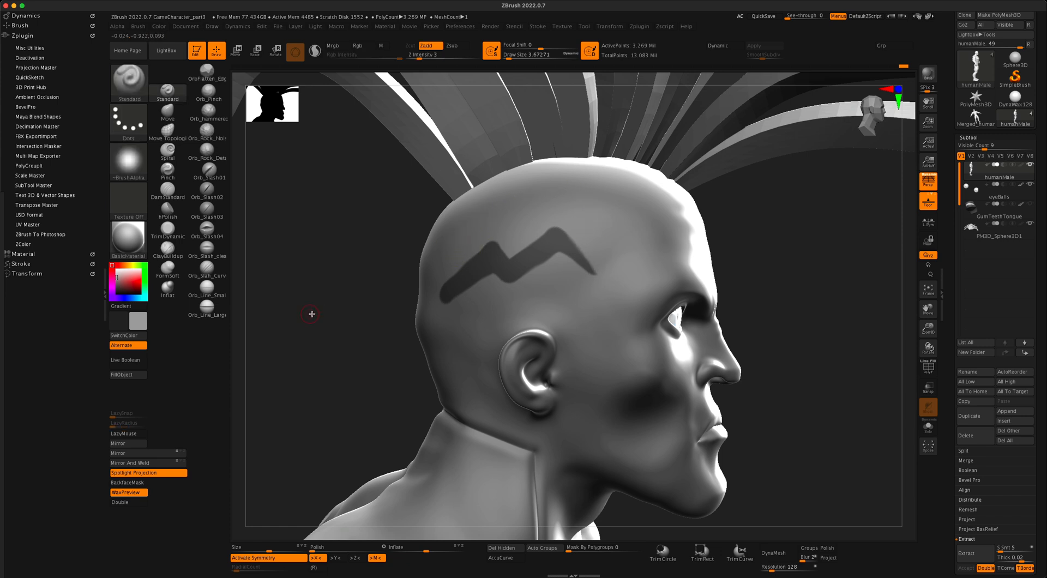
pyautogui.moveTo(354, 305); pyautogui.dragTo(364, 306)
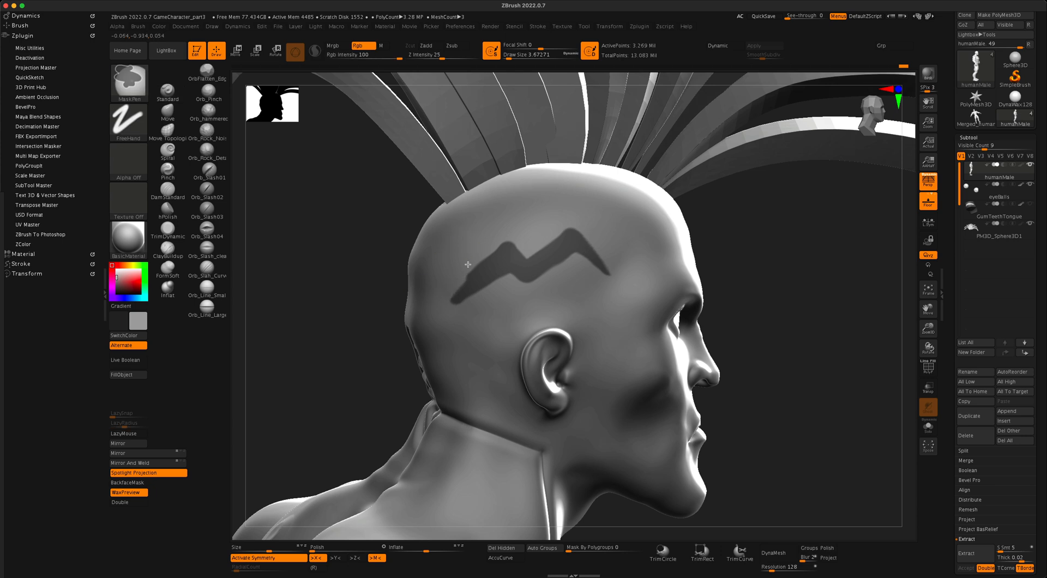
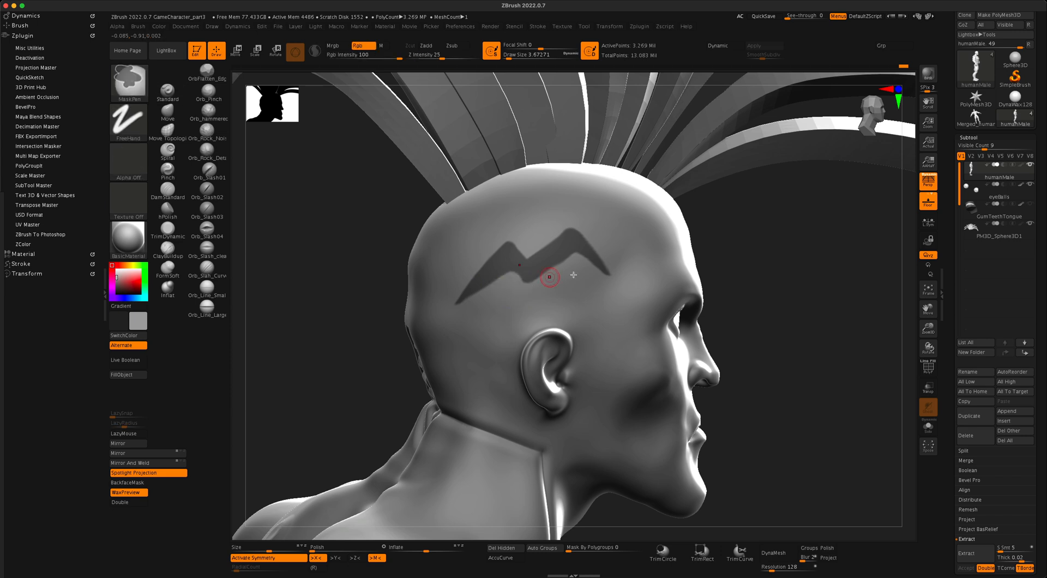
pyautogui.moveTo(791, 274)
pyautogui.mouseDown()
pyautogui.moveTo(737, 275)
pyautogui.moveTo(798, 275)
pyautogui.moveTo(737, 260)
pyautogui.mouseUp()
pyautogui.press('ctrl')
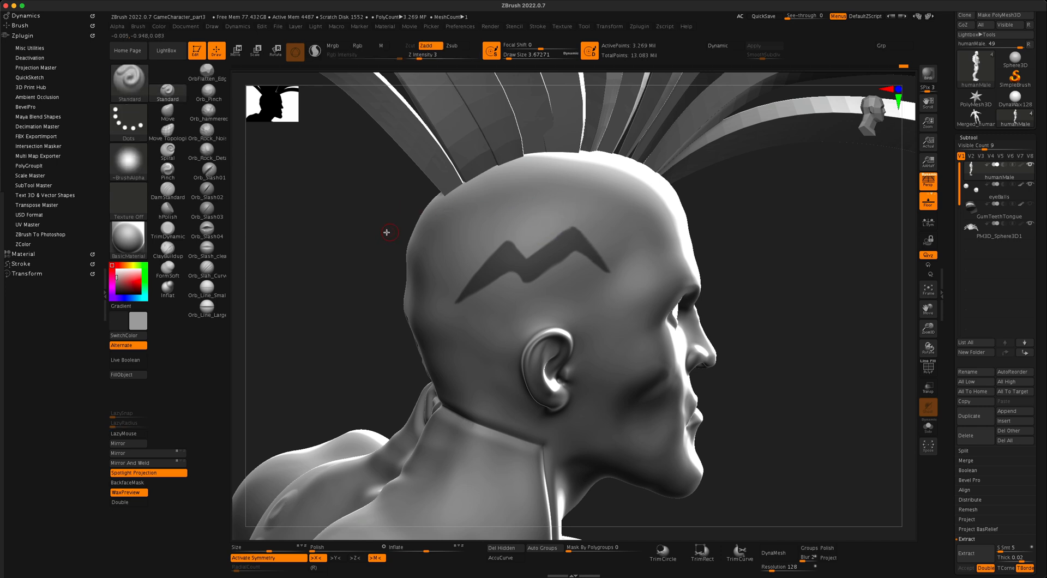
# Step: Mask a second, parallel zigzag band above the first one, redoing the initial stroke and thickening its bends and back end
pyautogui.press('ctrl')
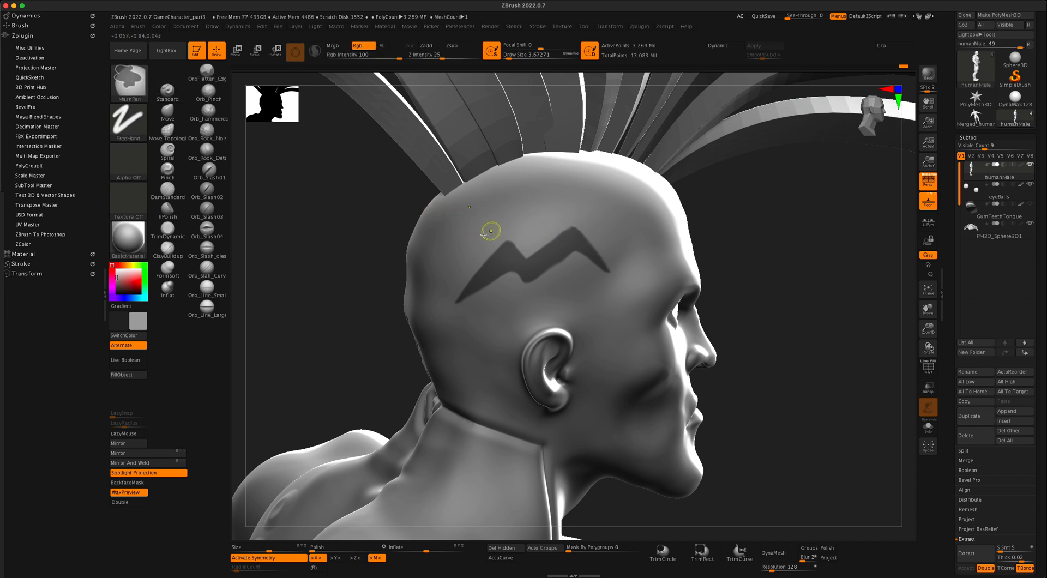
pyautogui.moveTo(484, 229)
pyautogui.keyDown('ctrl'); pyautogui.mouseDown()
pyautogui.moveTo(515, 204)
pyautogui.moveTo(540, 209)
pyautogui.moveTo(556, 194)
pyautogui.mouseUp(); pyautogui.keyUp('ctrl')
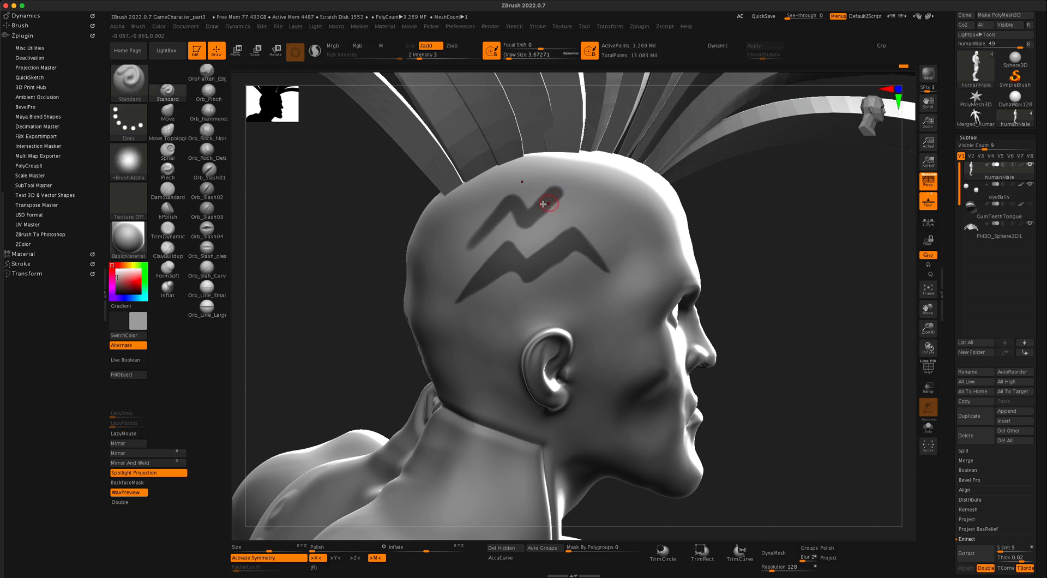
pyautogui.hotkey('ctrl', 'z')
pyautogui.moveTo(453, 260)
pyautogui.keyDown('ctrl'); pyautogui.mouseDown()
pyautogui.moveTo(573, 196)
pyautogui.moveTo(594, 215)
pyautogui.mouseUp(); pyautogui.keyUp('ctrl')
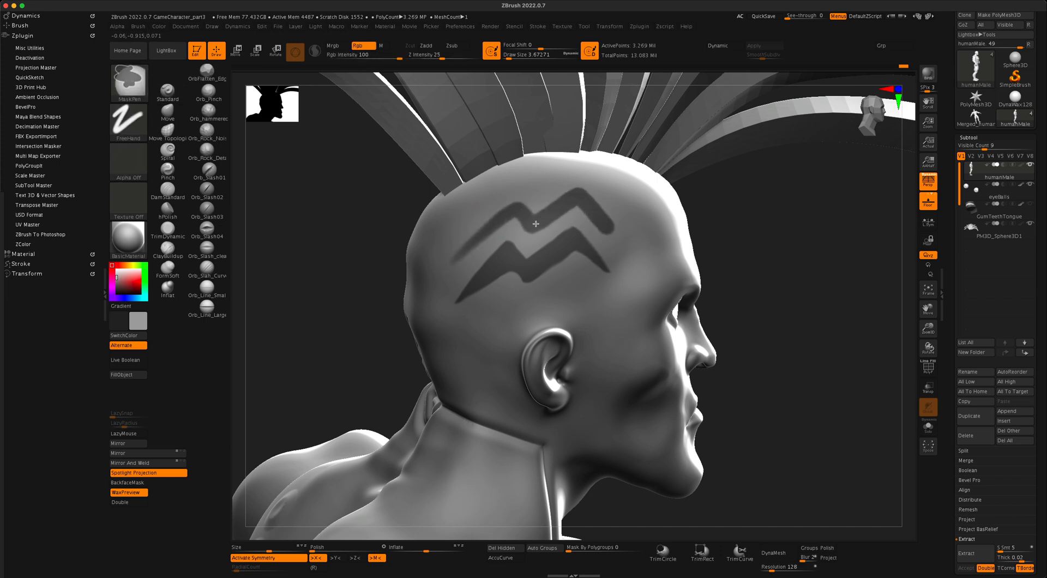
pyautogui.moveTo(517, 207)
pyautogui.keyDown('ctrl'); pyautogui.mouseDown()
pyautogui.moveTo(461, 248)
pyautogui.moveTo(513, 202)
pyautogui.moveTo(606, 233)
pyautogui.moveTo(577, 201)
pyautogui.mouseUp(); pyautogui.keyUp('ctrl')
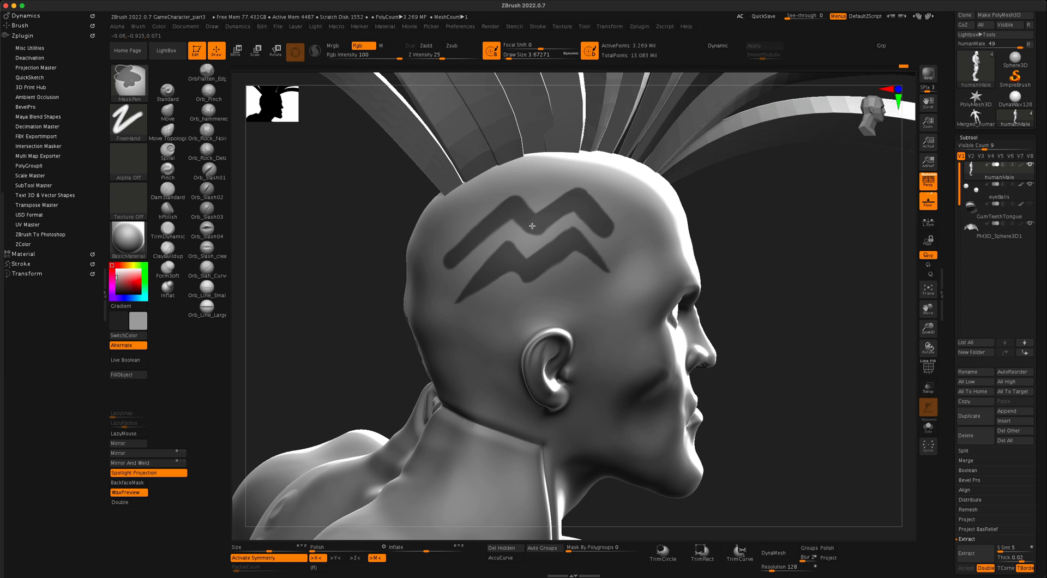
pyautogui.moveTo(532, 226)
pyautogui.keyDown('ctrl'); pyautogui.mouseDown()
pyautogui.moveTo(575, 203)
pyautogui.moveTo(606, 233)
pyautogui.mouseUp(); pyautogui.keyUp('ctrl')
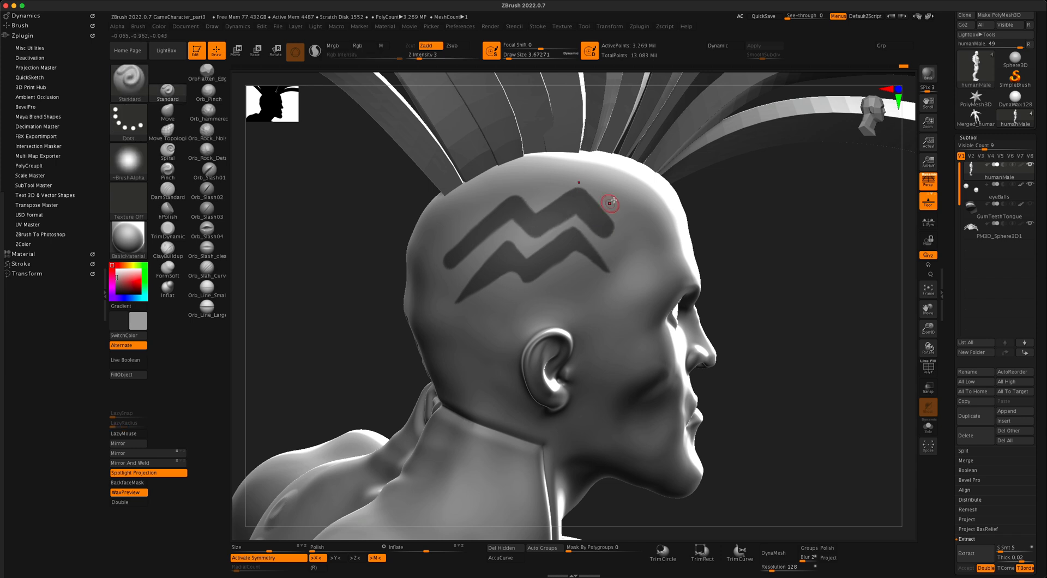
pyautogui.moveTo(752, 220); pyautogui.dragTo(699, 245)
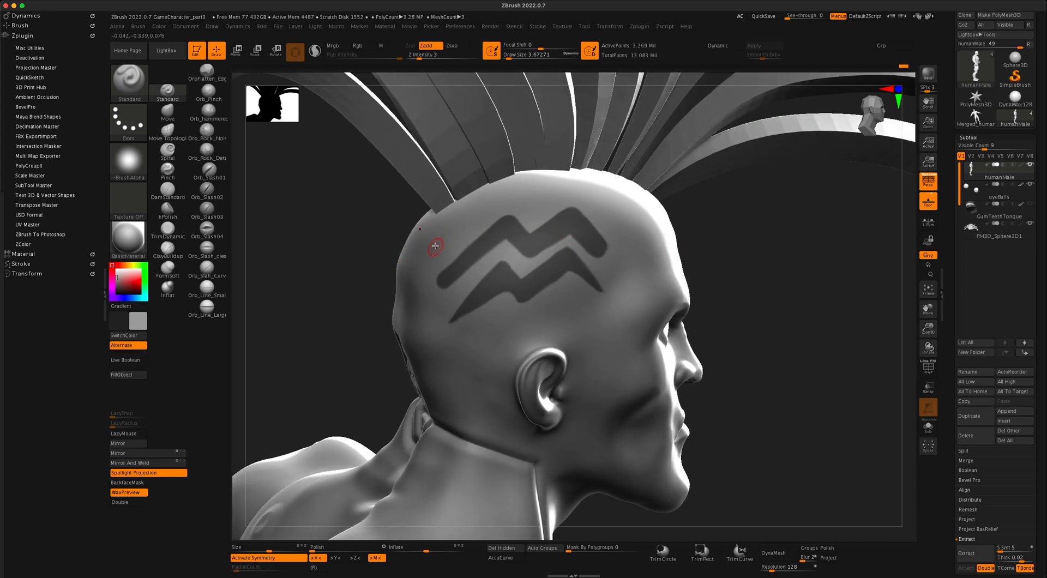
# Step: Erase the outer edges of the upper zigzag mask so its front and back ends taper to points
pyautogui.moveTo(735, 235); pyautogui.dragTo(736, 235)
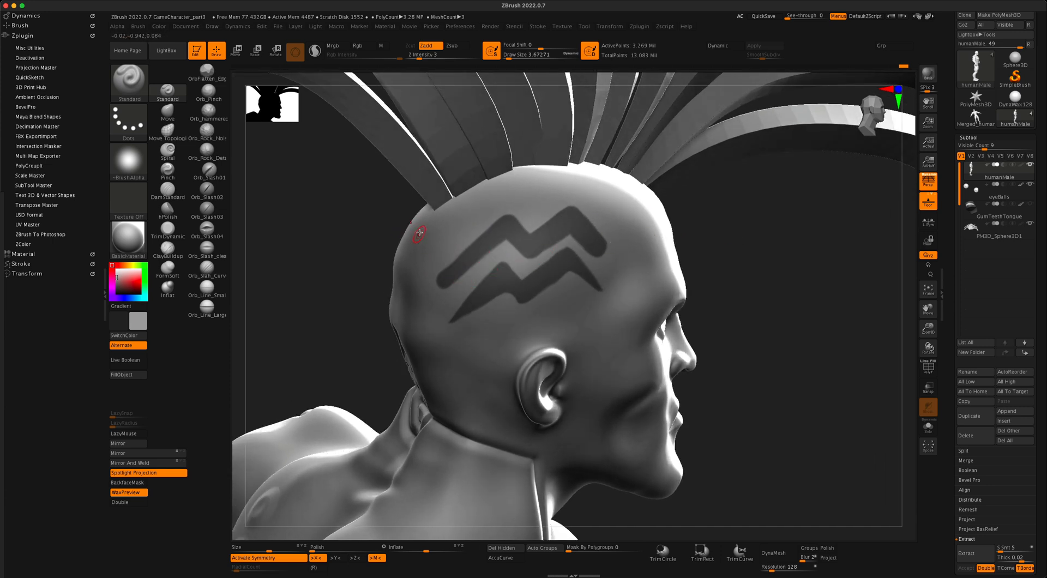
pyautogui.press('ctrl')
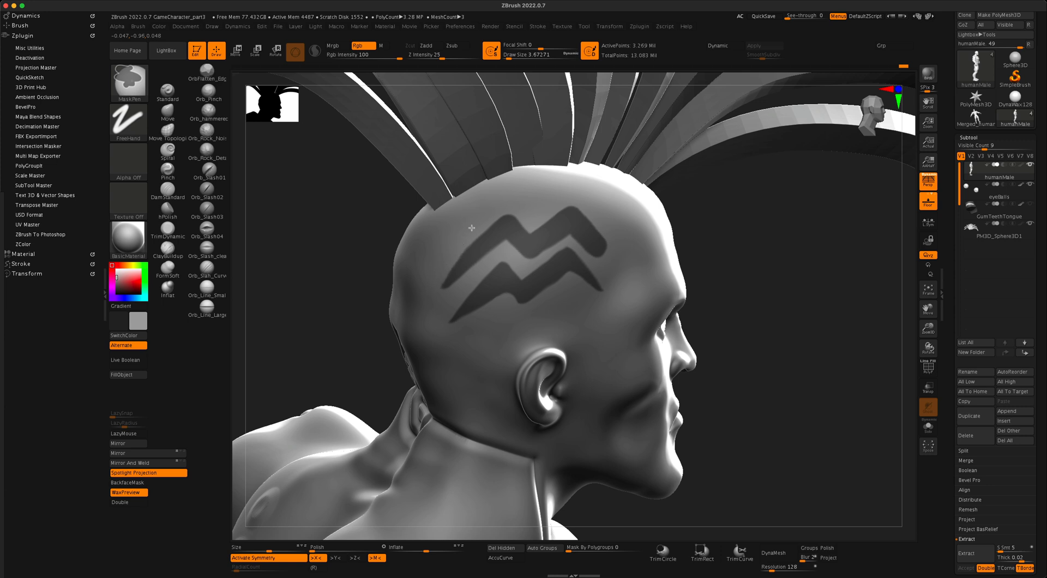
pyautogui.keyDown('ctrl'); pyautogui.keyDown('alt'); pyautogui.moveTo(466, 243); pyautogui.dragTo(451, 261); pyautogui.keyUp('alt'); pyautogui.keyUp('ctrl')
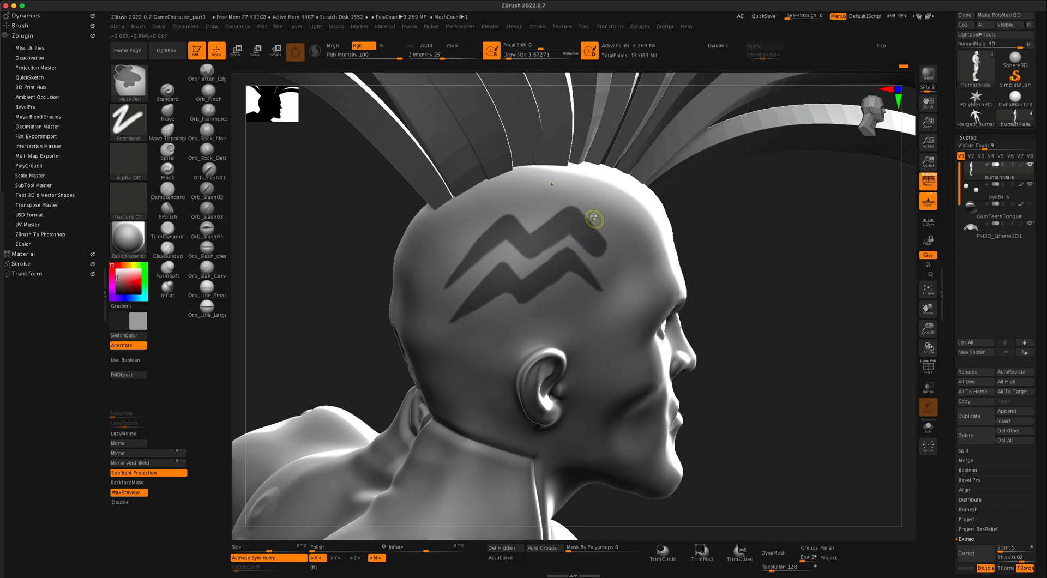
pyautogui.moveTo(613, 246)
pyautogui.keyDown('ctrl'); pyautogui.keyDown('alt'); pyautogui.mouseDown()
pyautogui.moveTo(610, 260)
pyautogui.moveTo(606, 253)
pyautogui.mouseUp(); pyautogui.keyUp('alt'); pyautogui.keyUp('ctrl')
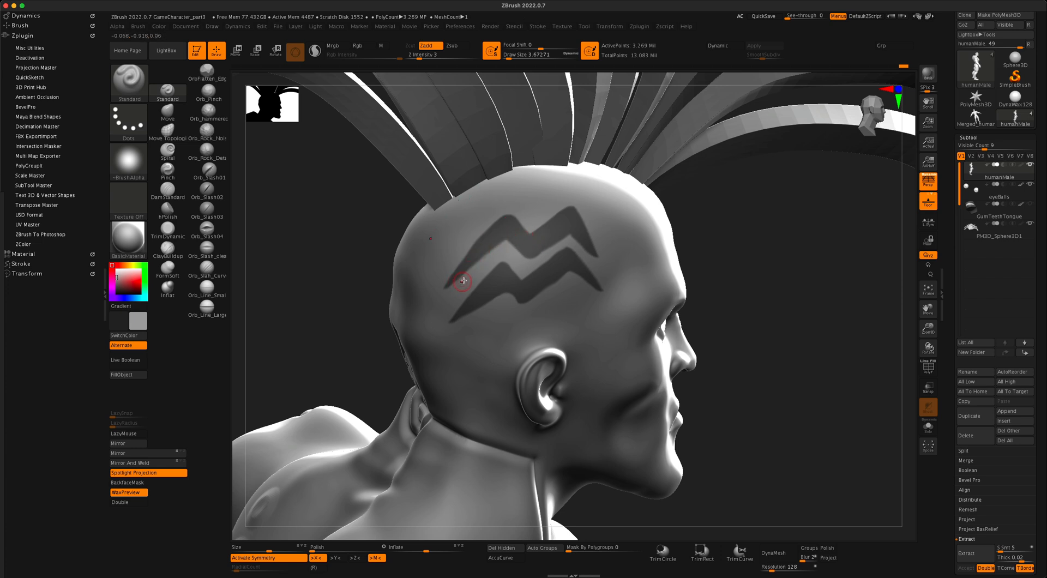
pyautogui.press('ctrl')
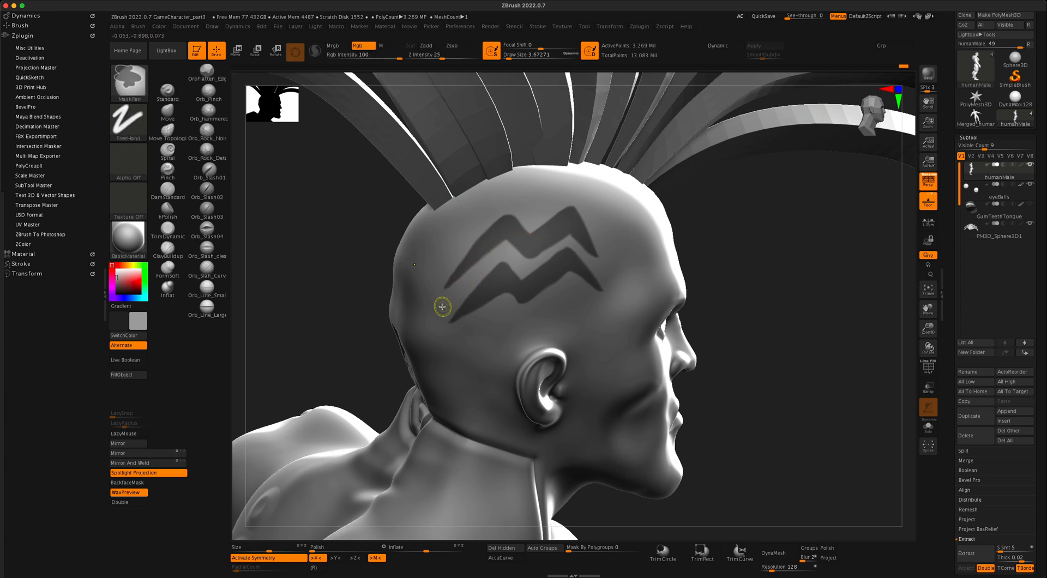
pyautogui.keyDown('ctrl'); pyautogui.keyDown('alt'); pyautogui.moveTo(496, 253); pyautogui.dragTo(513, 250); pyautogui.keyUp('alt'); pyautogui.keyUp('ctrl')
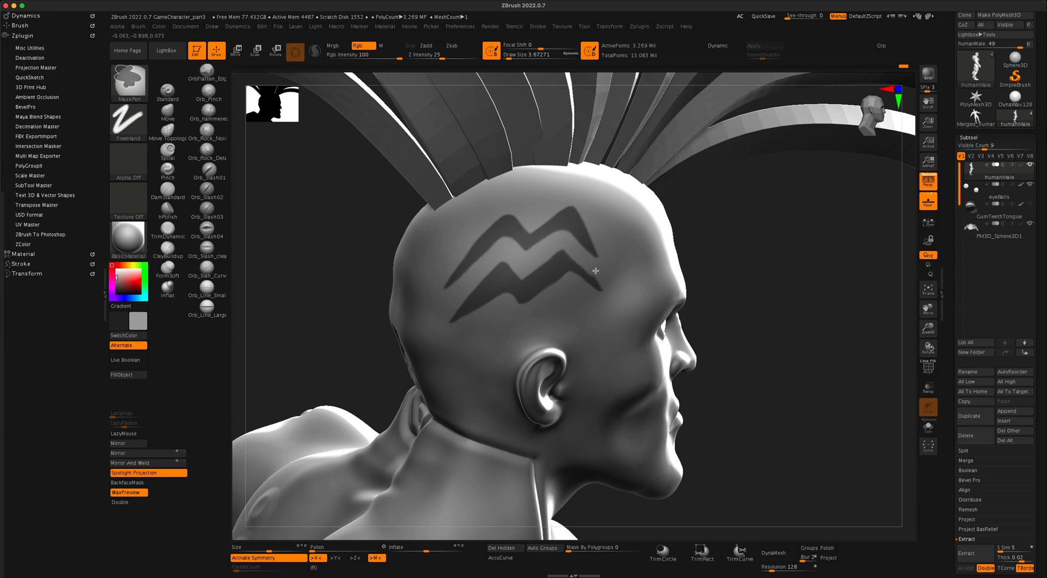
pyautogui.hotkey('ctrl', 'z')
pyautogui.hotkey('ctrl', 'z')
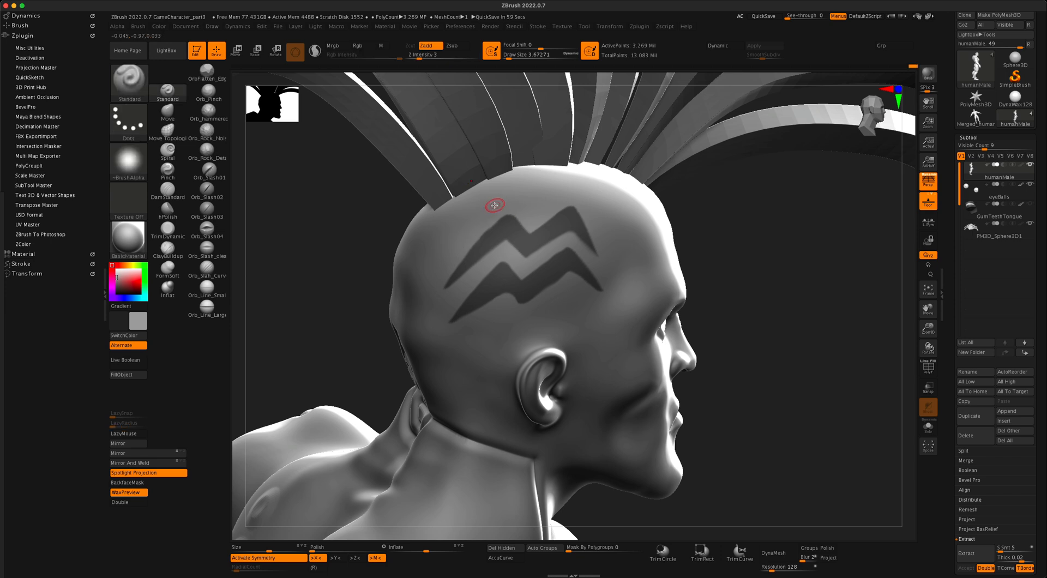
# Step: Preview an extraction of the masked zigzag bands as raised pieces on the head
pyautogui.moveTo(772, 375); pyautogui.dragTo(851, 392)
pyautogui.moveTo(1042, 457); pyautogui.dragTo(1042, 399)
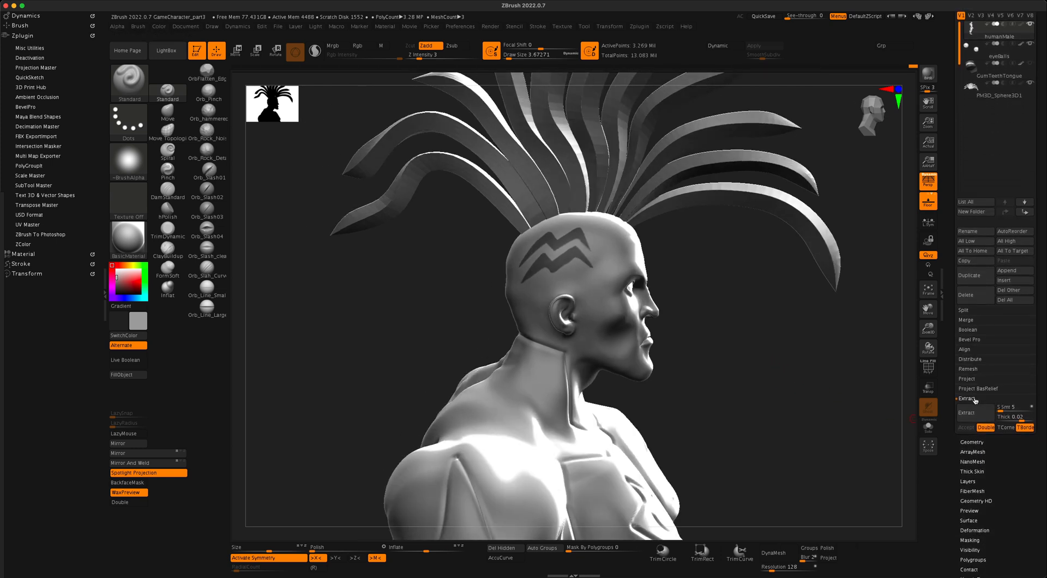
pyautogui.moveTo(1039, 317); pyautogui.dragTo(1039, 407)
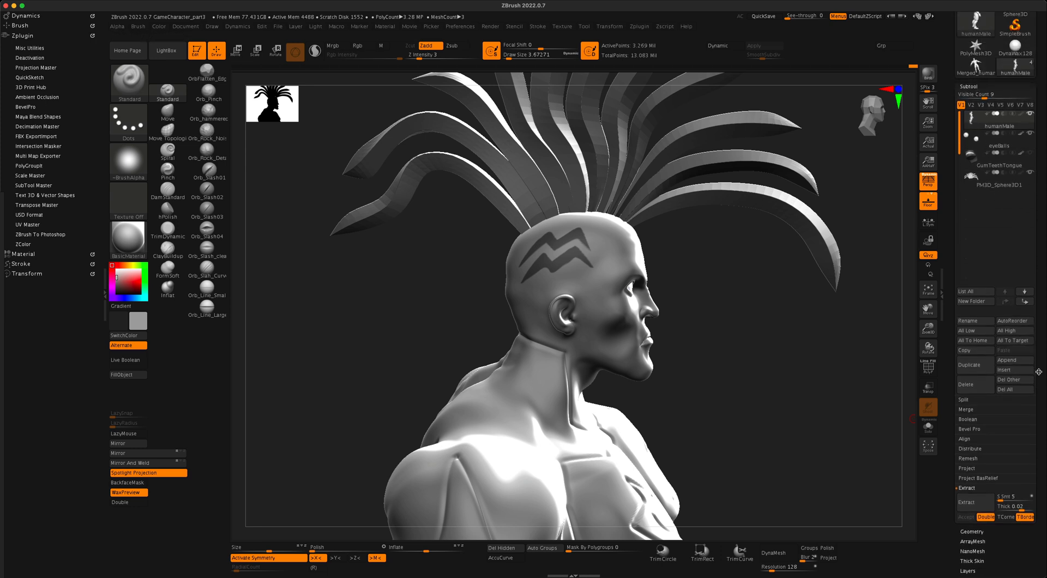
pyautogui.moveTo(1039, 370); pyautogui.dragTo(1044, 316)
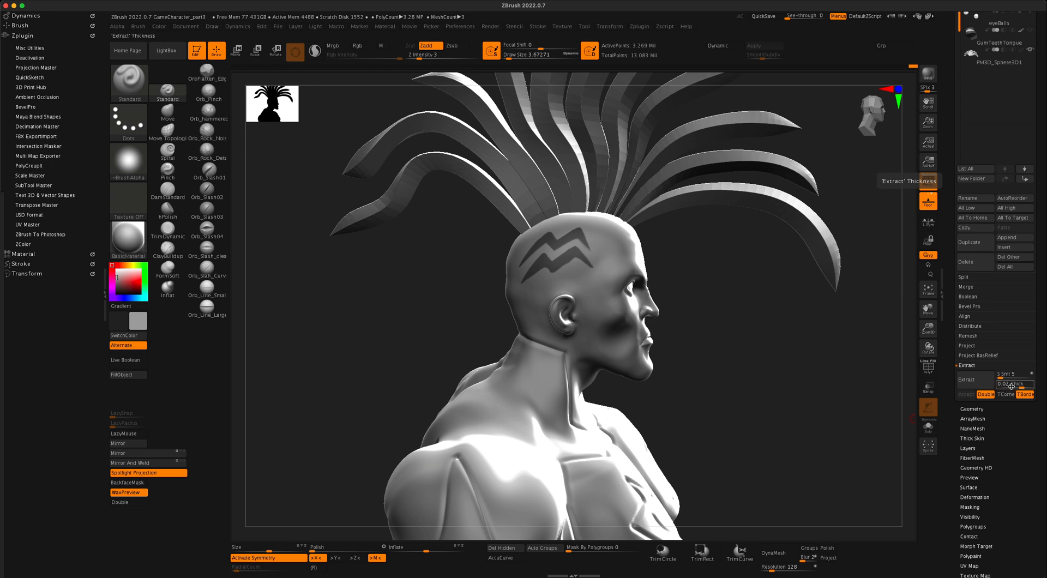
pyautogui.click(978, 382)
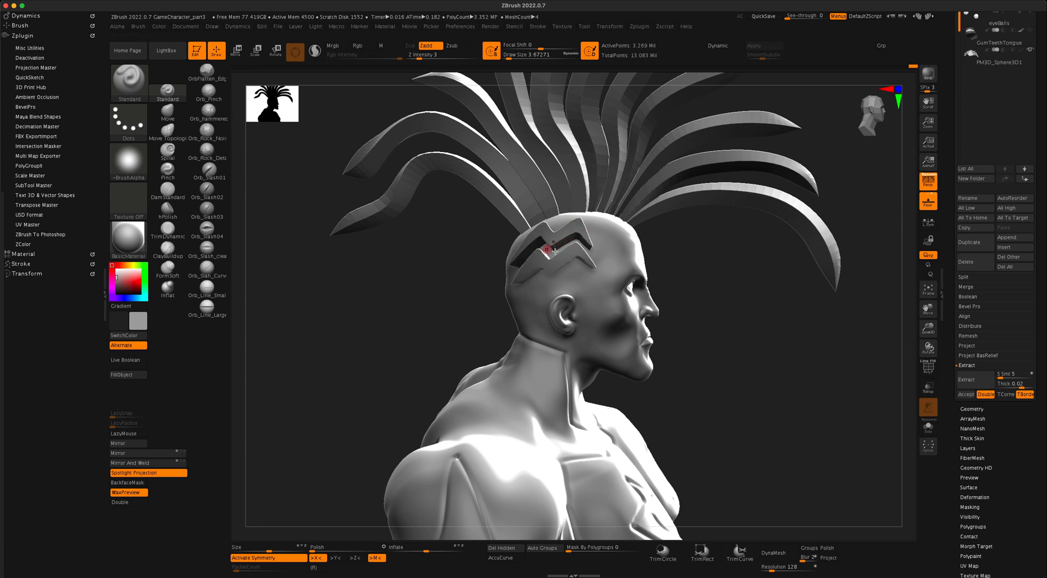
# Step: Set the extraction thickness to 0.01 and preview the zigzag pieces again
pyautogui.click(1012, 384)
pyautogui.doubleClick(1017, 384)
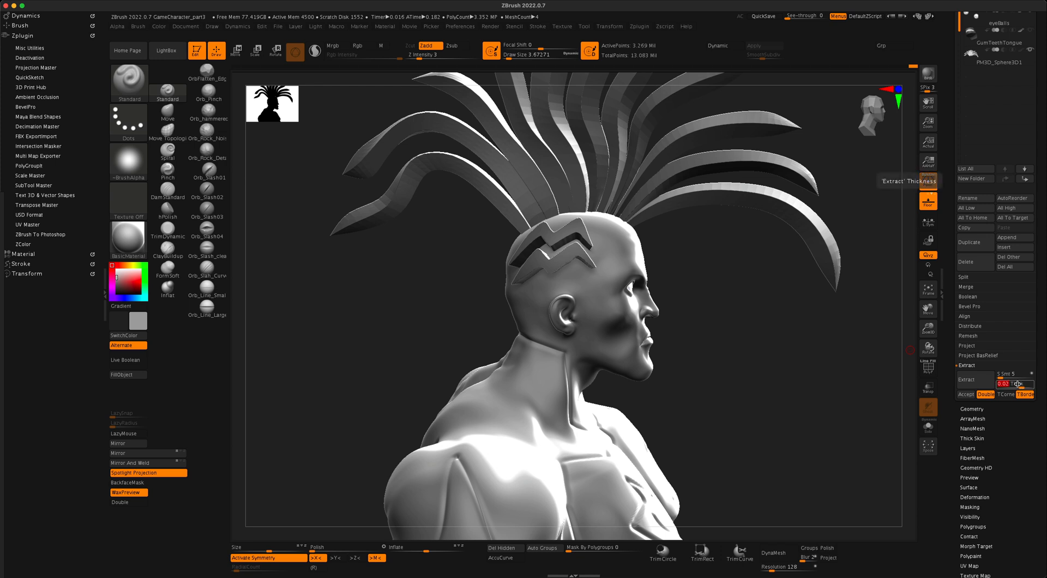
pyautogui.click(1018, 384)
pyautogui.write('1')
pyautogui.press('Return')
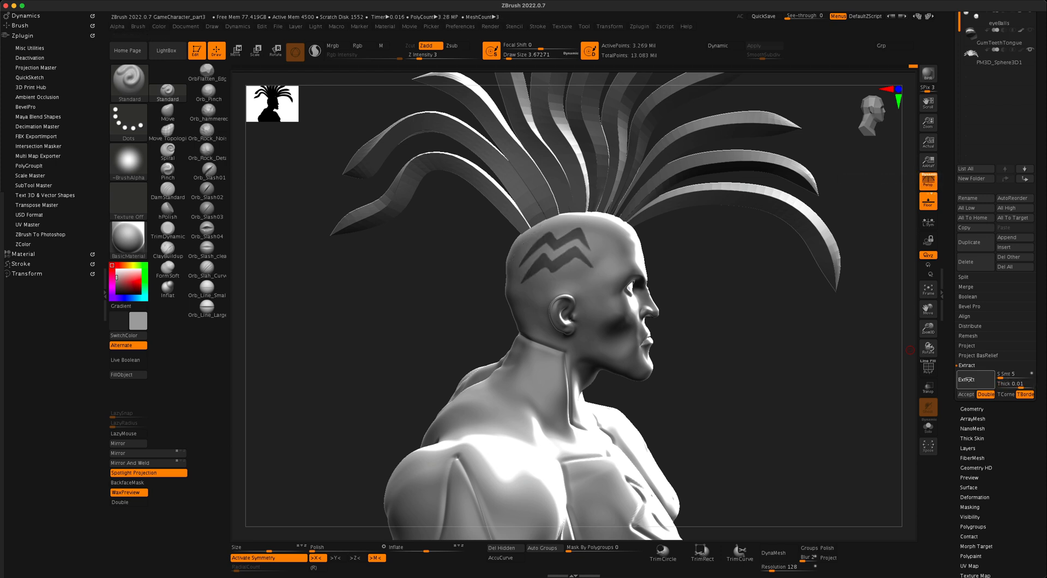
pyautogui.click(967, 379)
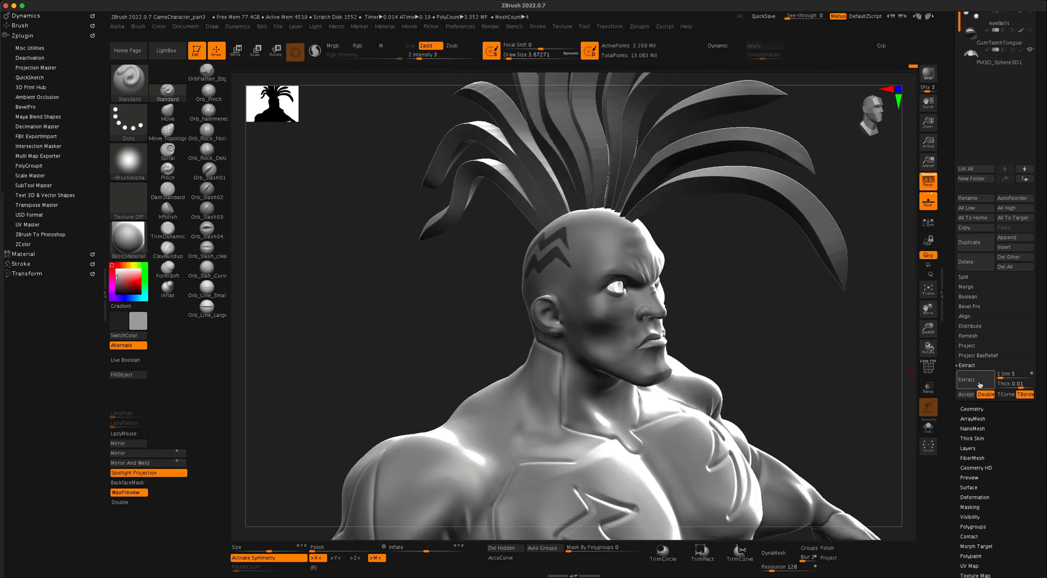
pyautogui.click(980, 383)
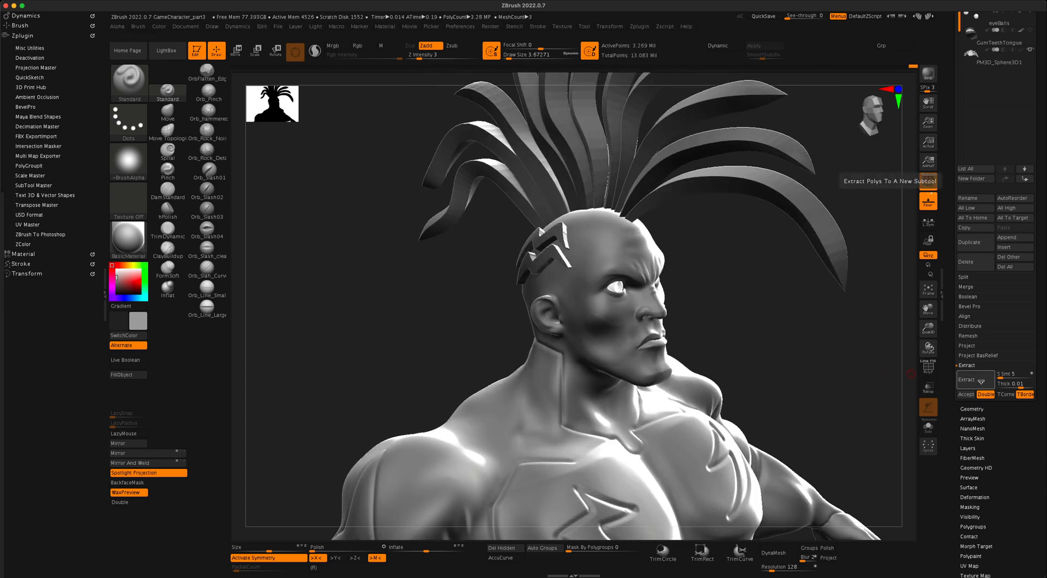
# Step: Set the extraction thickness to 0.005, extract the zigzag bands, and accept them as a new subtool
pyautogui.click(1018, 384)
pyautogui.click(1024, 384)
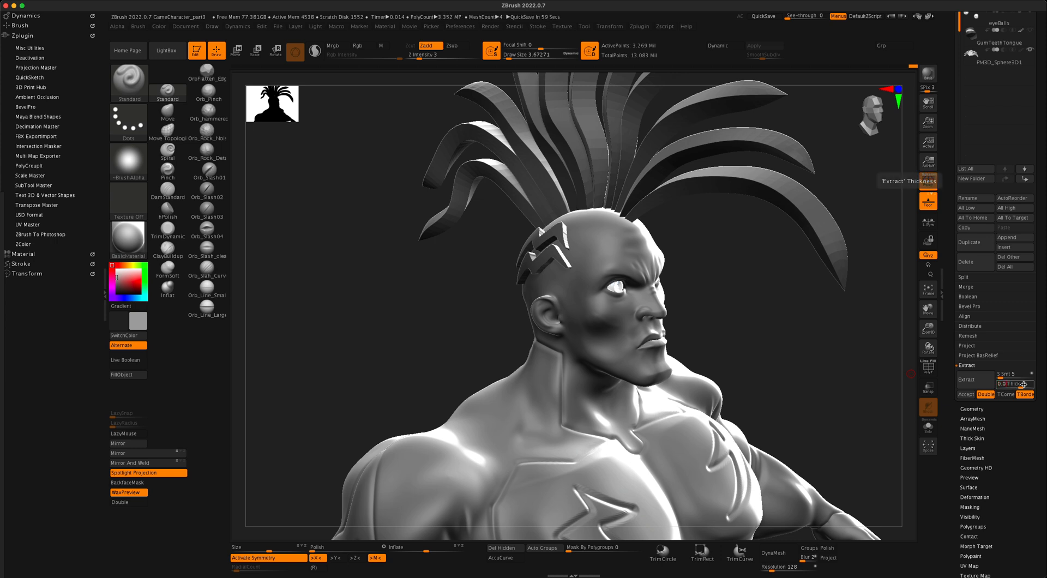
pyautogui.write('0.005')
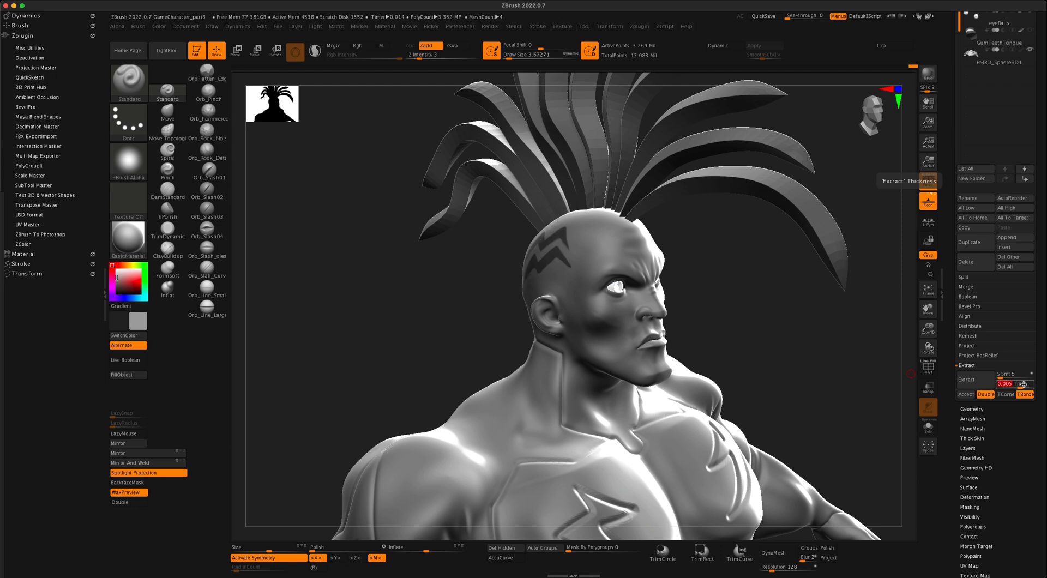
pyautogui.press('Return')
pyautogui.click(978, 382)
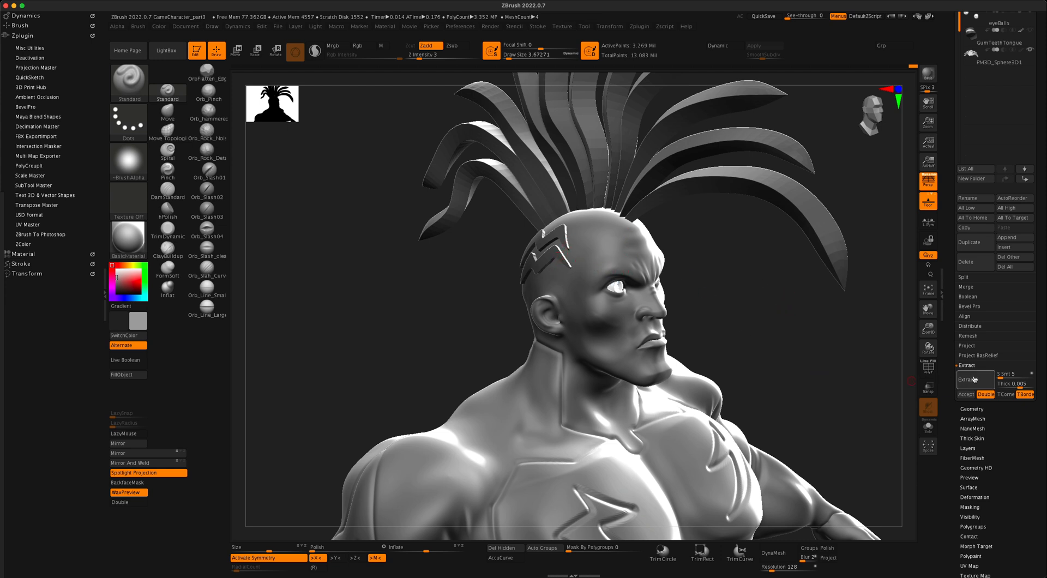
pyautogui.click(966, 394)
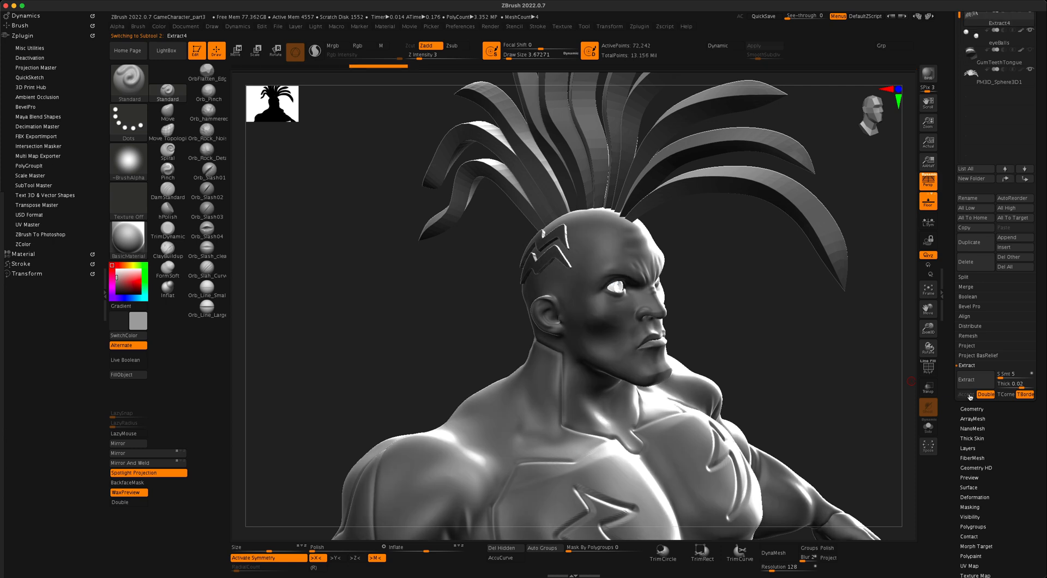
# Step: Clear the mask on the extracted zigzag subtool
pyautogui.scroll(5, 1043, 217)
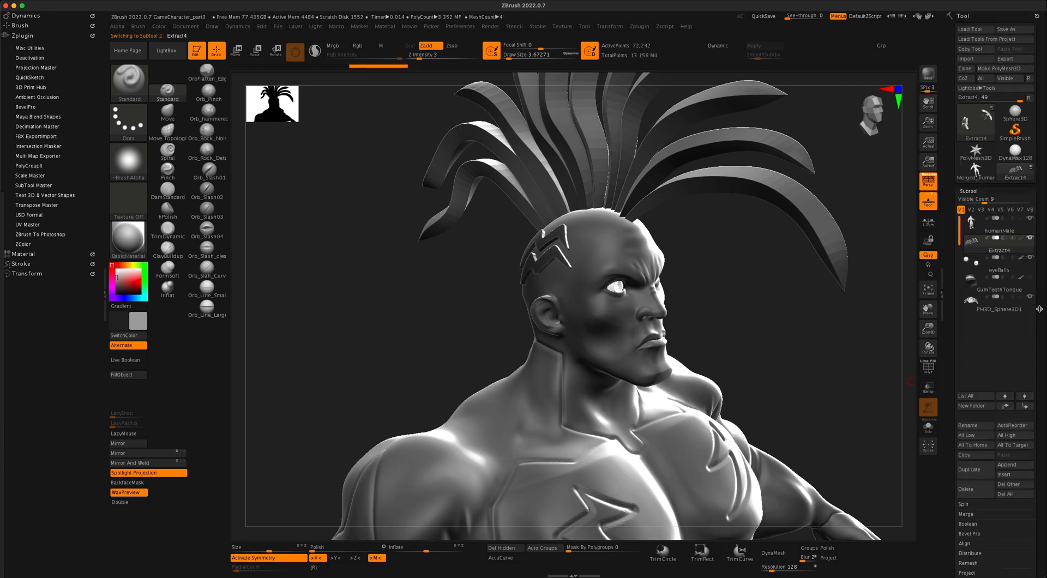
pyautogui.moveTo(991, 244)
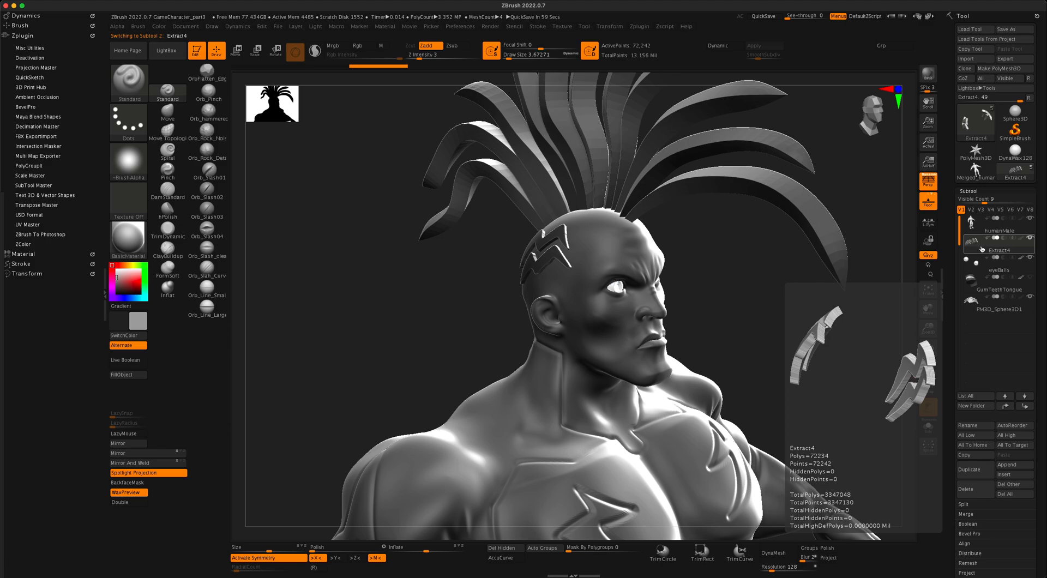
pyautogui.moveTo(777, 316); pyautogui.dragTo(738, 367)
pyautogui.keyDown('ctrl'); pyautogui.moveTo(725, 277); pyautogui.dragTo(775, 331); pyautogui.keyUp('ctrl')
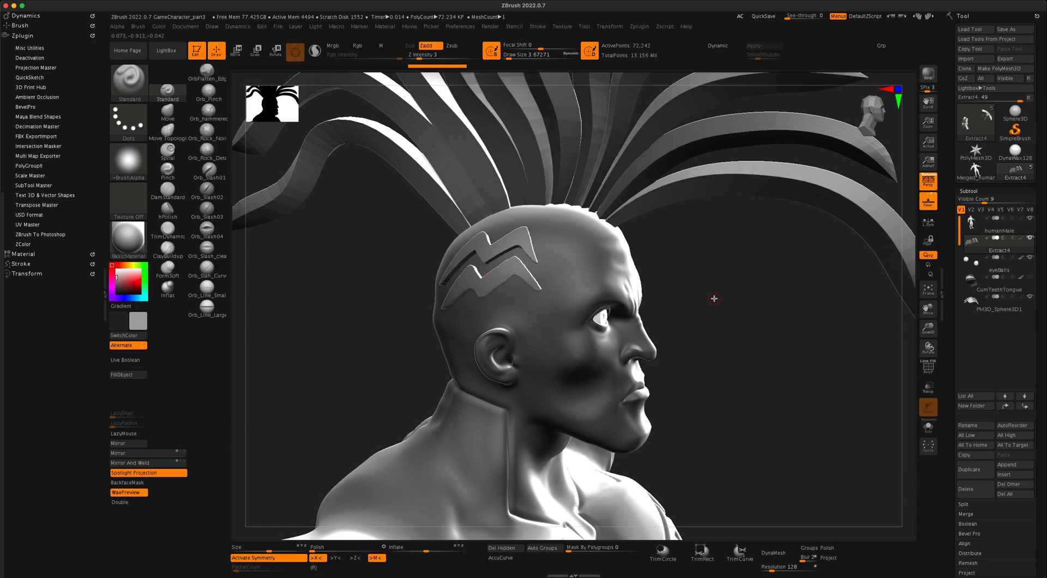
pyautogui.moveTo(714, 299)
pyautogui.mouseDown()
pyautogui.moveTo(655, 303)
pyautogui.moveTo(712, 299)
pyautogui.mouseUp()
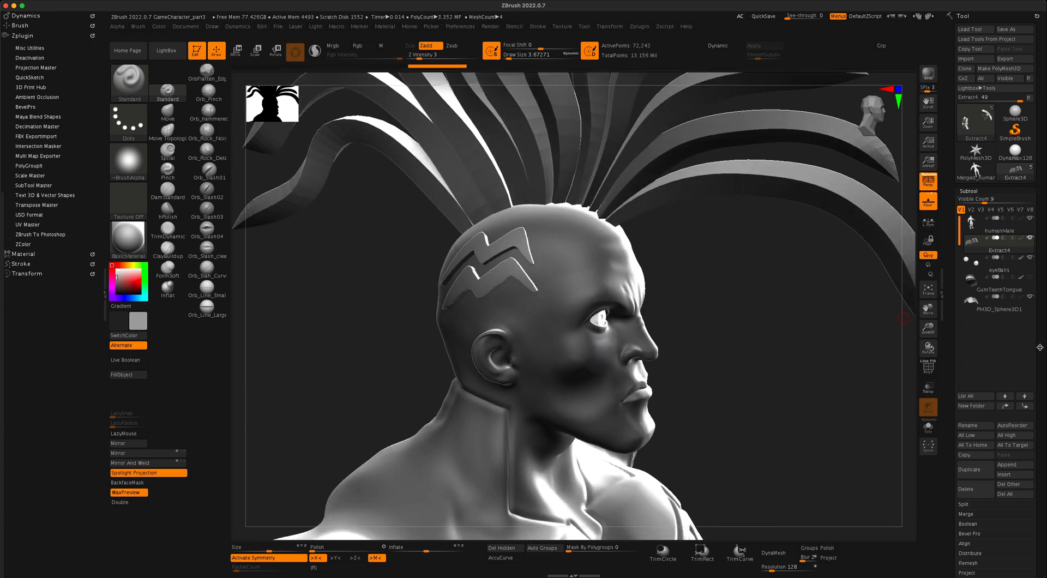
# Step: Turn off adaptive density and retopologize the extracted zigzag pieces with ZRemesher
pyautogui.moveTo(1040, 347); pyautogui.dragTo(1045, 251)
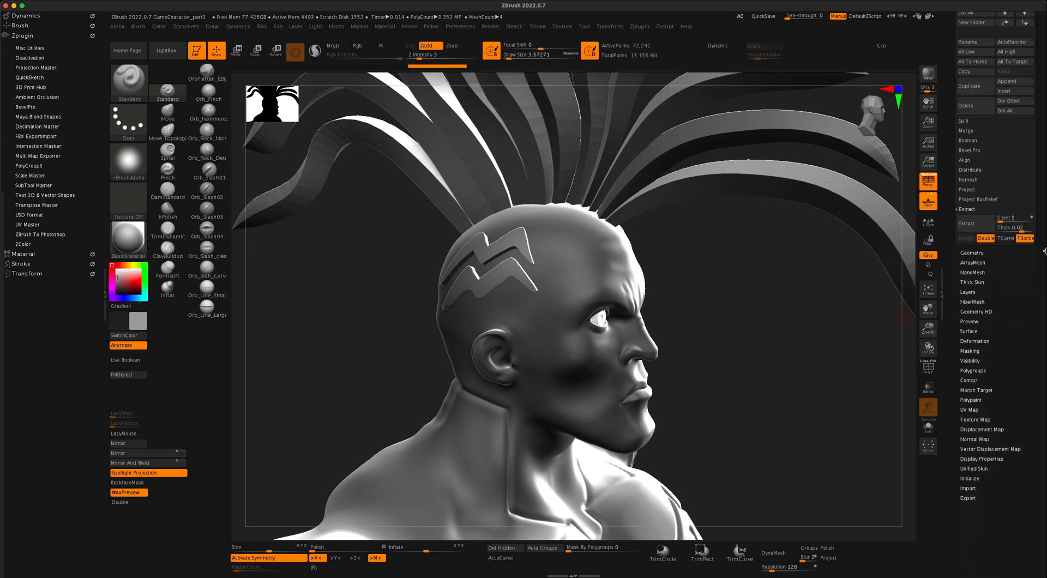
pyautogui.click(981, 251)
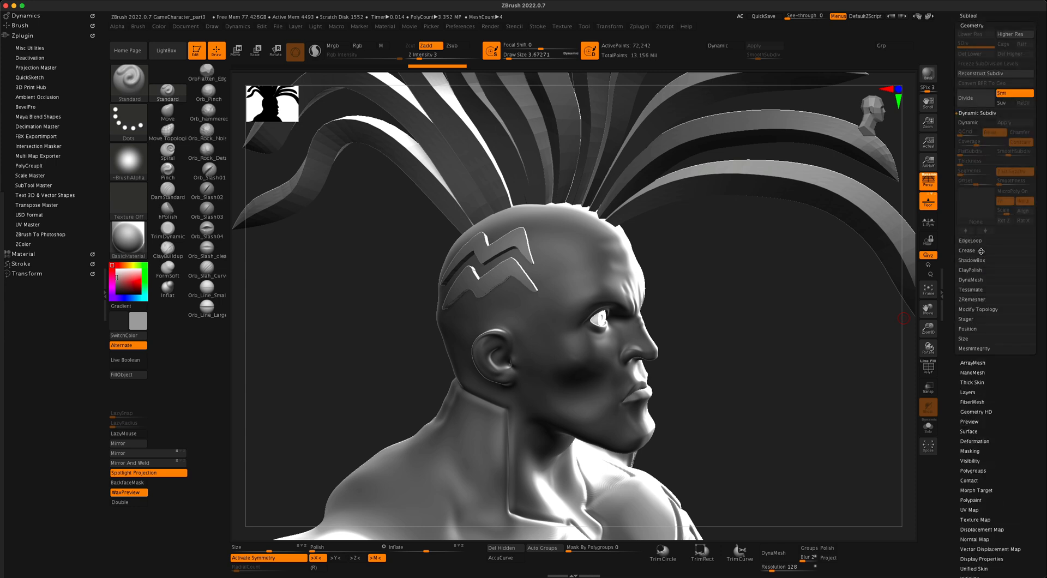
pyautogui.click(974, 300)
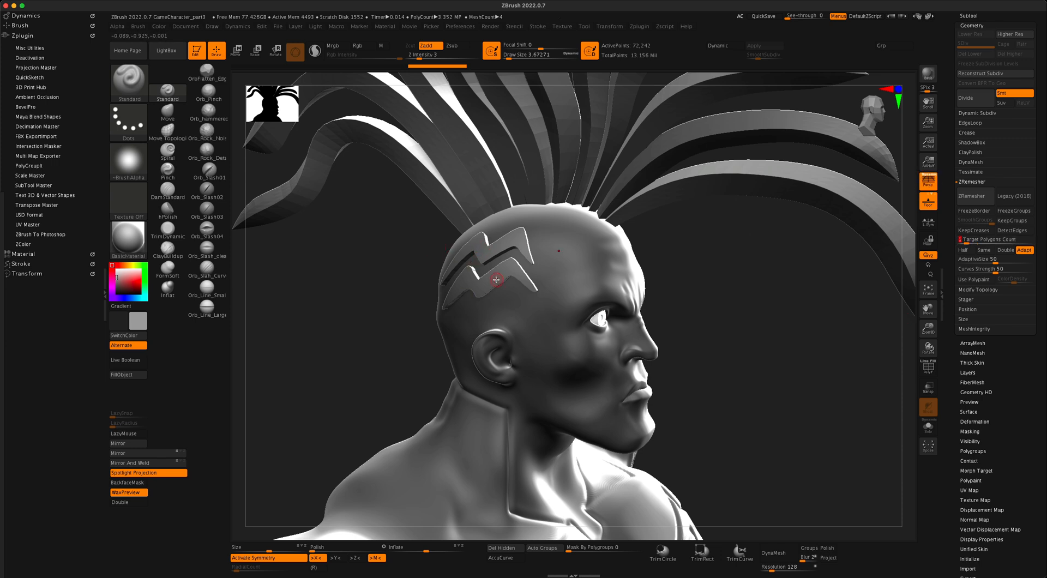
pyautogui.click(1026, 251)
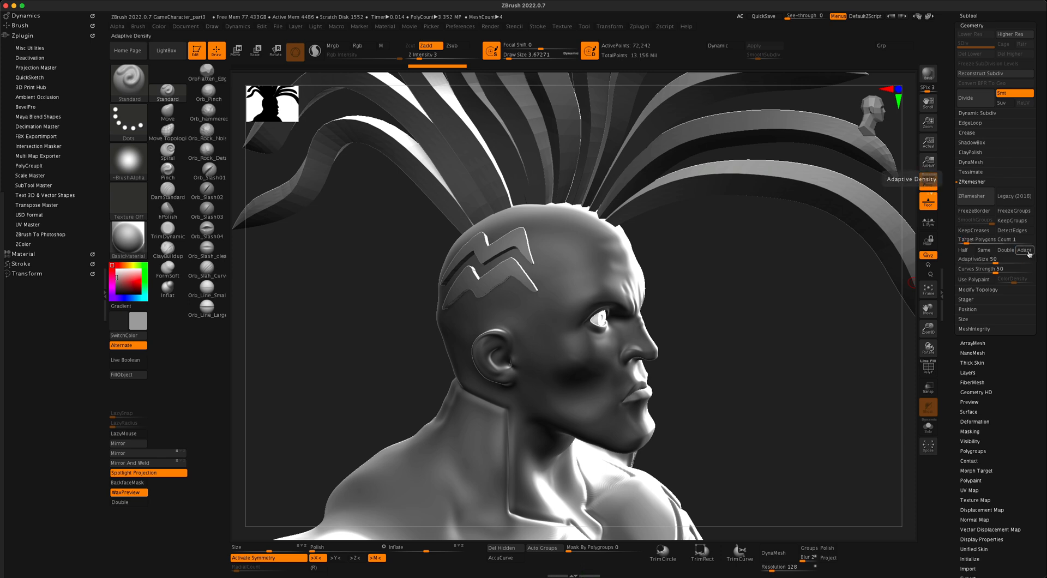
pyautogui.click(966, 203)
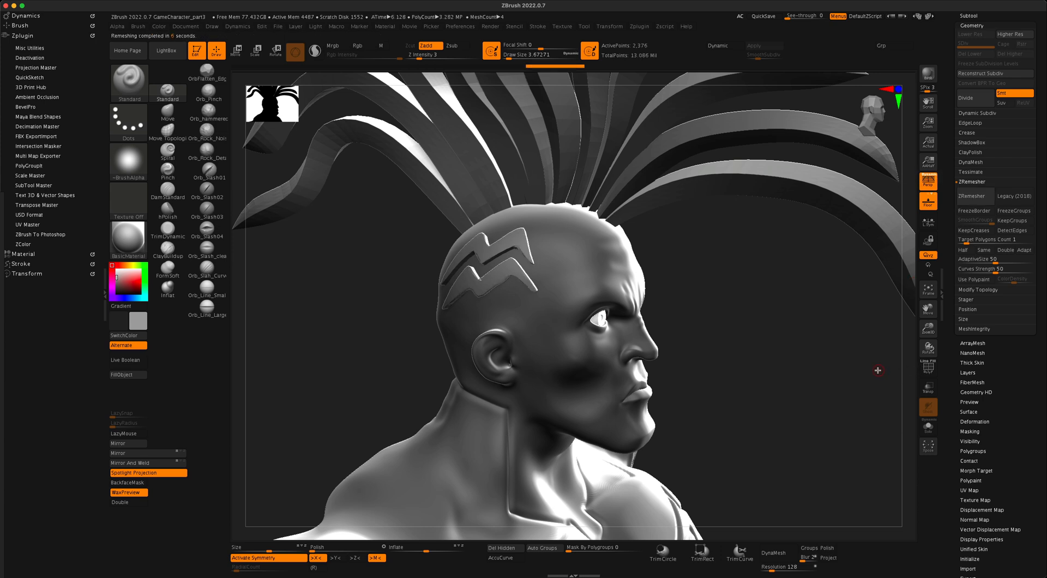
# Step: Display the polyframe and remesh the zigzag pieces with ZRemesher's Half option
pyautogui.click(928, 369)
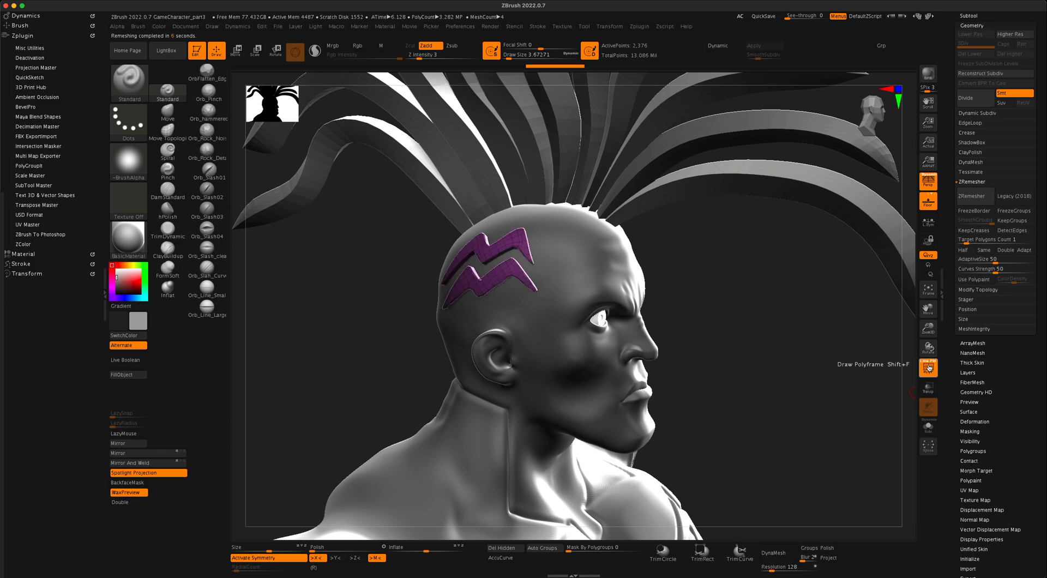
pyautogui.moveTo(822, 376)
pyautogui.mouseDown()
pyautogui.moveTo(823, 397)
pyautogui.moveTo(855, 372)
pyautogui.mouseUp()
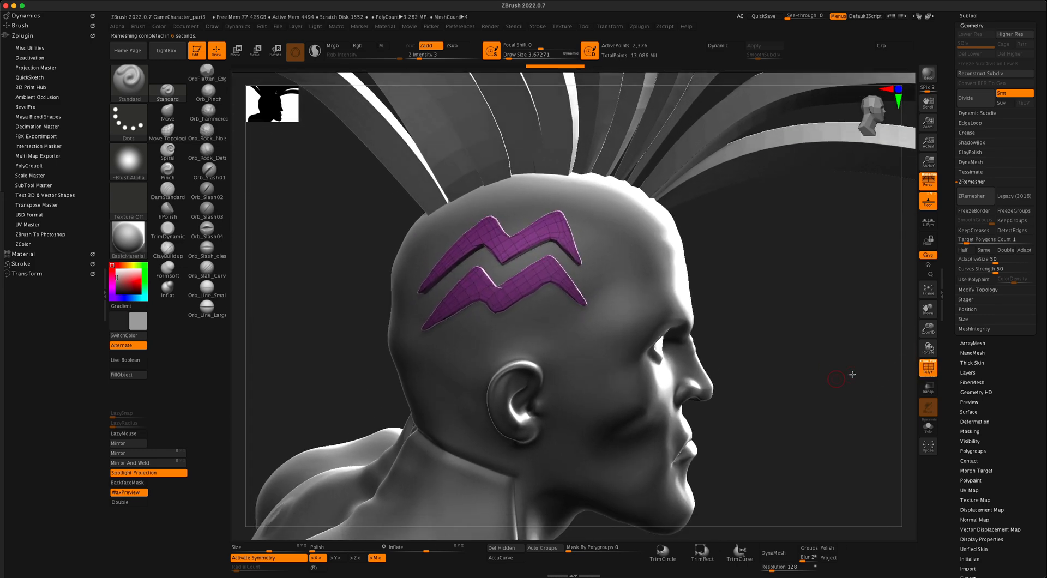
pyautogui.click(963, 250)
pyautogui.click(973, 204)
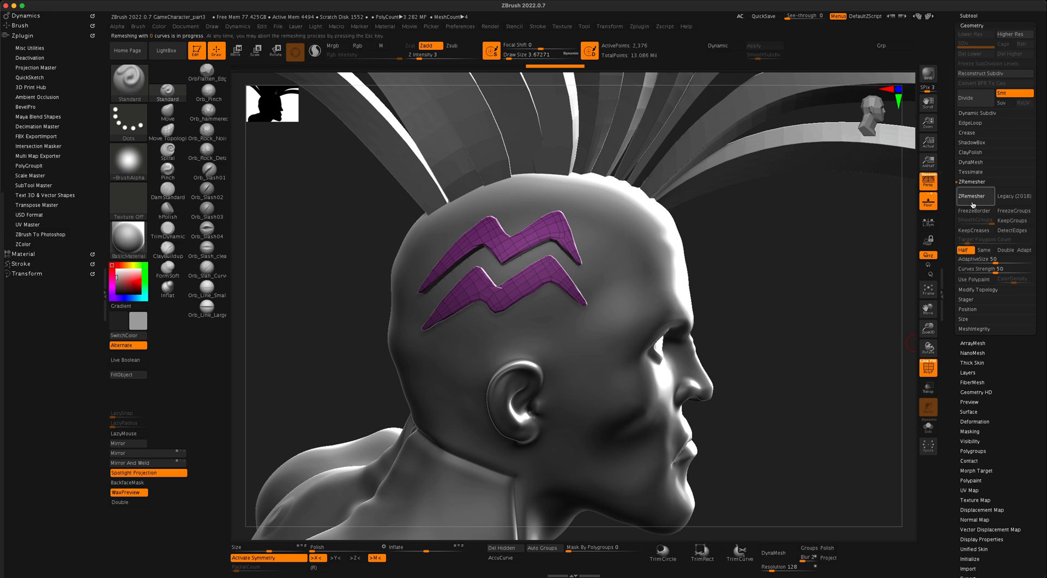
# Step: Run ZRemesher once more at half density on the zigzag pieces to simplify their topology further
pyautogui.moveTo(834, 313); pyautogui.dragTo(810, 329)
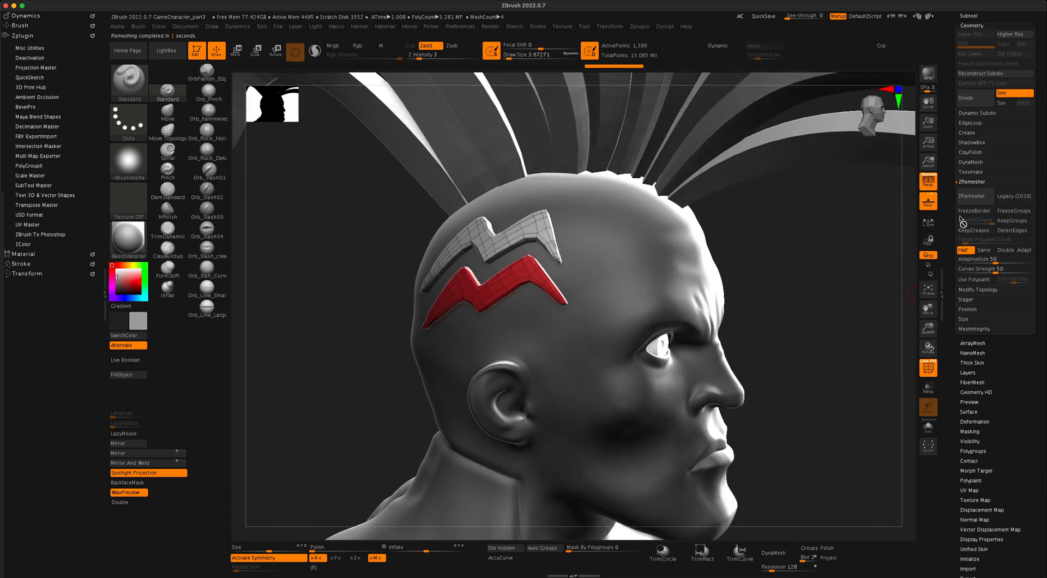
pyautogui.click(971, 197)
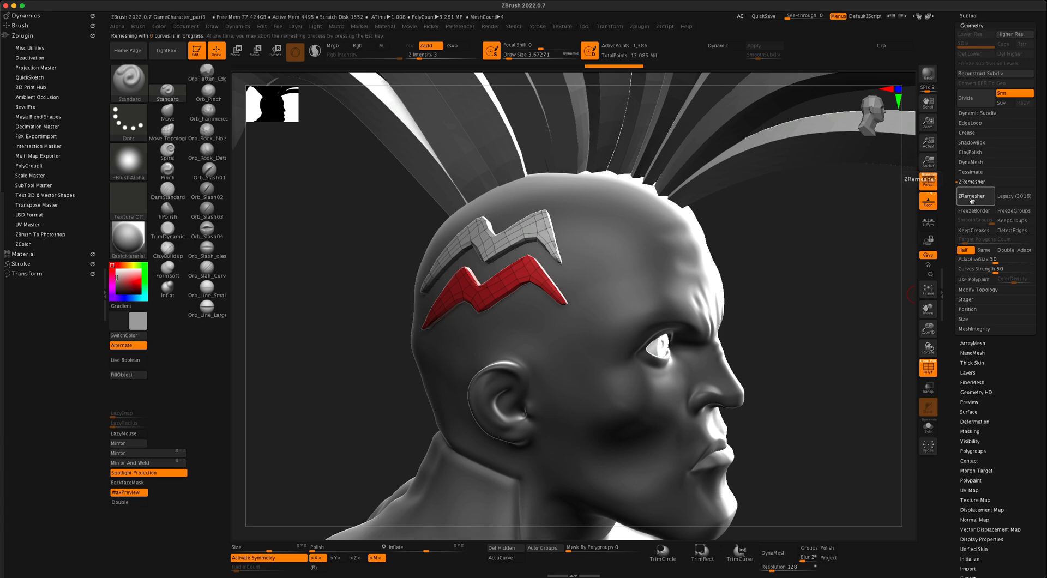
pyautogui.moveTo(879, 297); pyautogui.dragTo(800, 346)
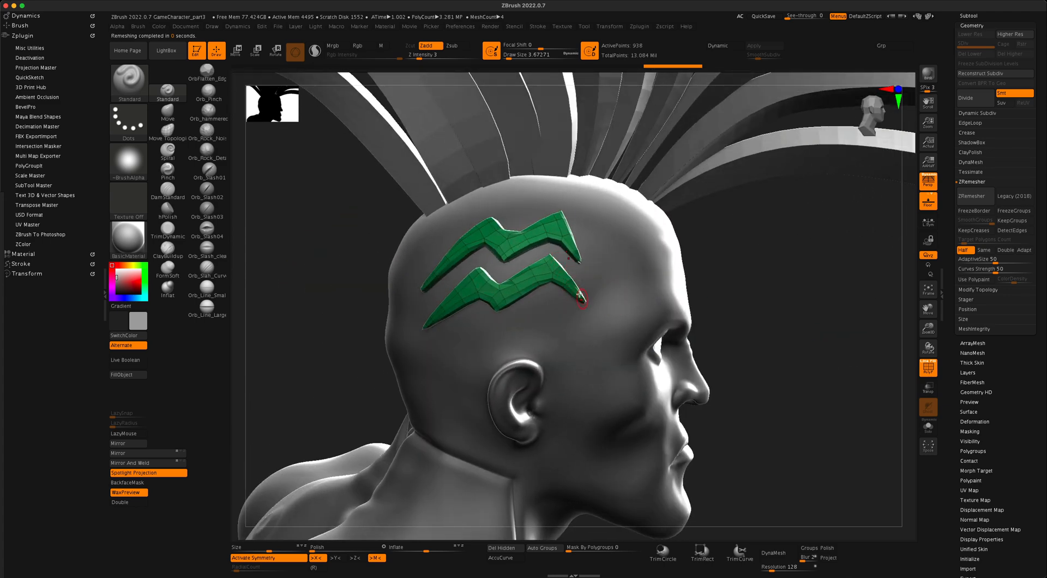
pyautogui.moveTo(761, 293)
pyautogui.mouseDown()
pyautogui.moveTo(748, 299)
pyautogui.moveTo(764, 298)
pyautogui.moveTo(753, 292)
pyautogui.mouseUp()
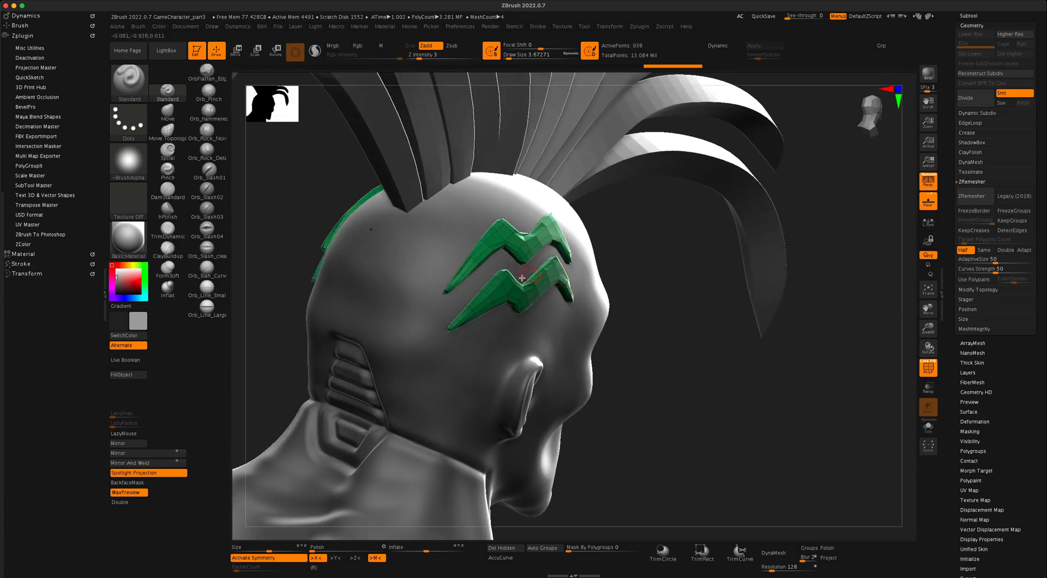
# Step: Examine the remeshed zigzag pieces on the side of the head with the polyframe both hidden and displayed
pyautogui.moveTo(709, 335); pyautogui.dragTo(665, 330)
pyautogui.moveTo(780, 366); pyautogui.dragTo(829, 381)
pyautogui.click(927, 369)
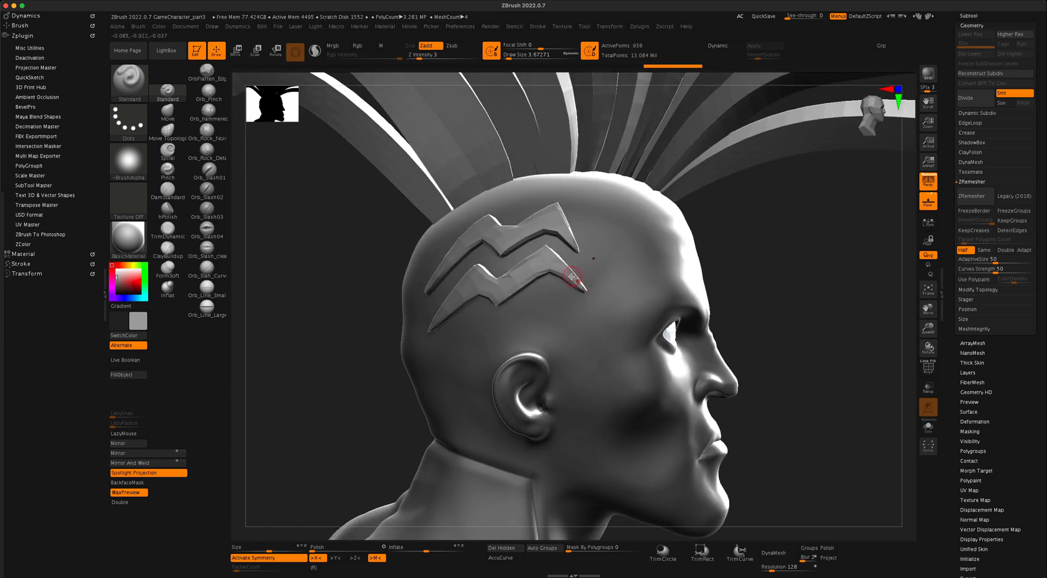
pyautogui.moveTo(756, 340); pyautogui.dragTo(717, 393)
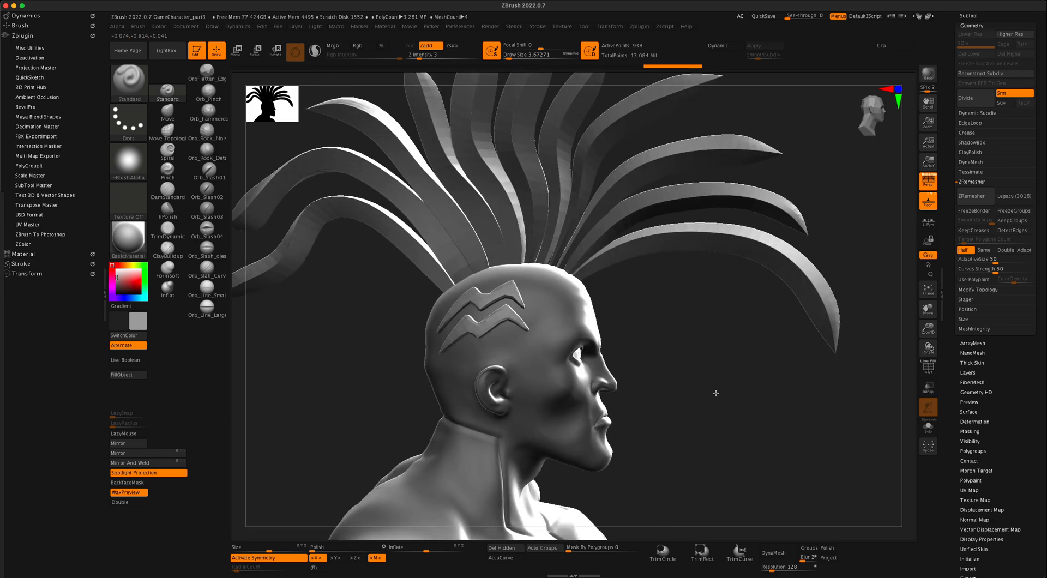
pyautogui.click(927, 370)
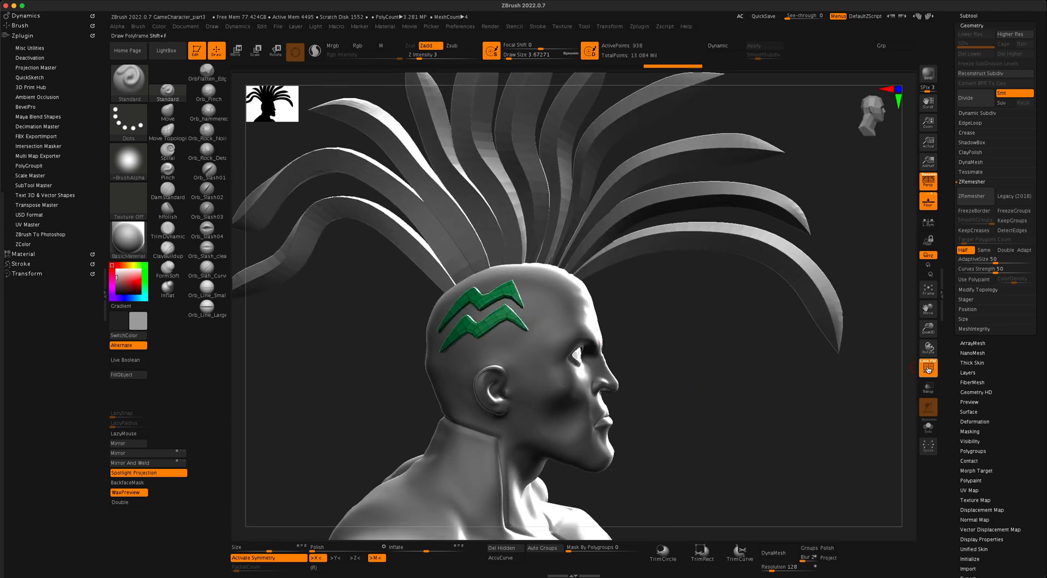
pyautogui.moveTo(755, 402); pyautogui.dragTo(723, 373)
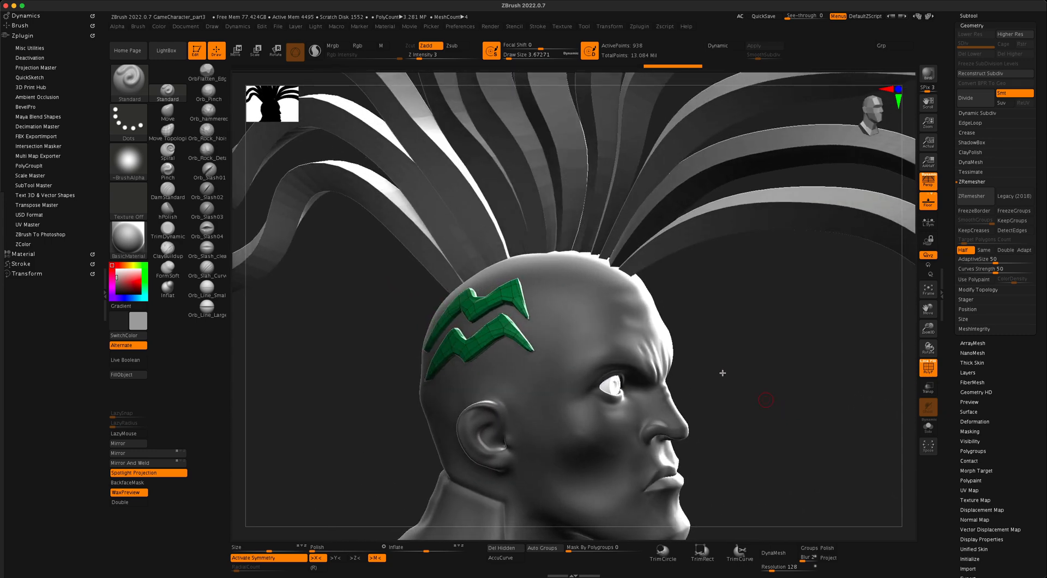
pyautogui.moveTo(354, 391); pyautogui.dragTo(426, 338)
pyautogui.moveTo(738, 392)
pyautogui.mouseDown()
pyautogui.moveTo(771, 390)
pyautogui.moveTo(738, 392)
pyautogui.mouseUp()
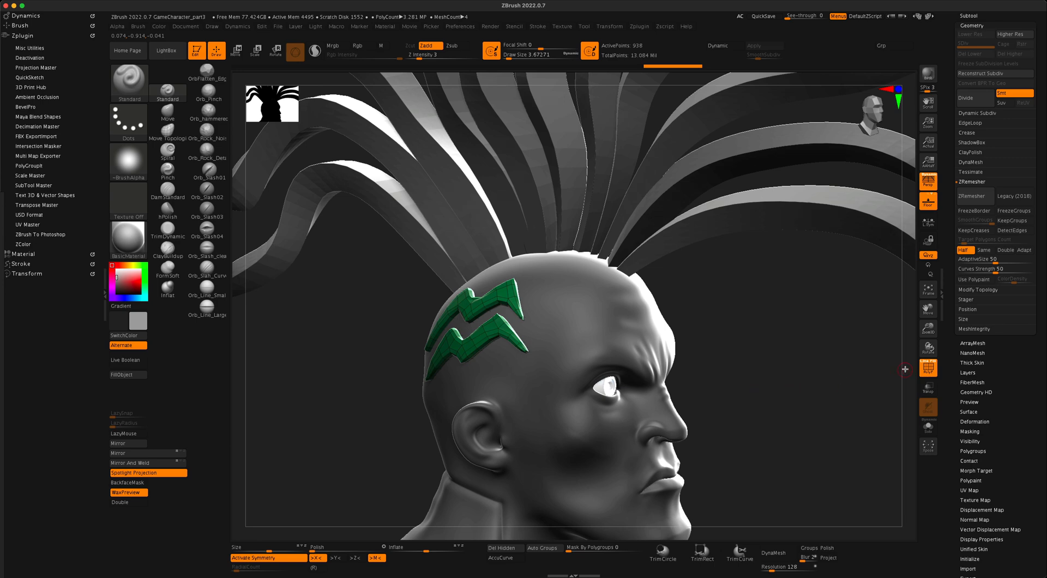
# Step: Hide the polyframe and review the full character from the front and back
pyautogui.hotkey('shift', 'f')
pyautogui.moveTo(796, 414); pyautogui.dragTo(784, 382)
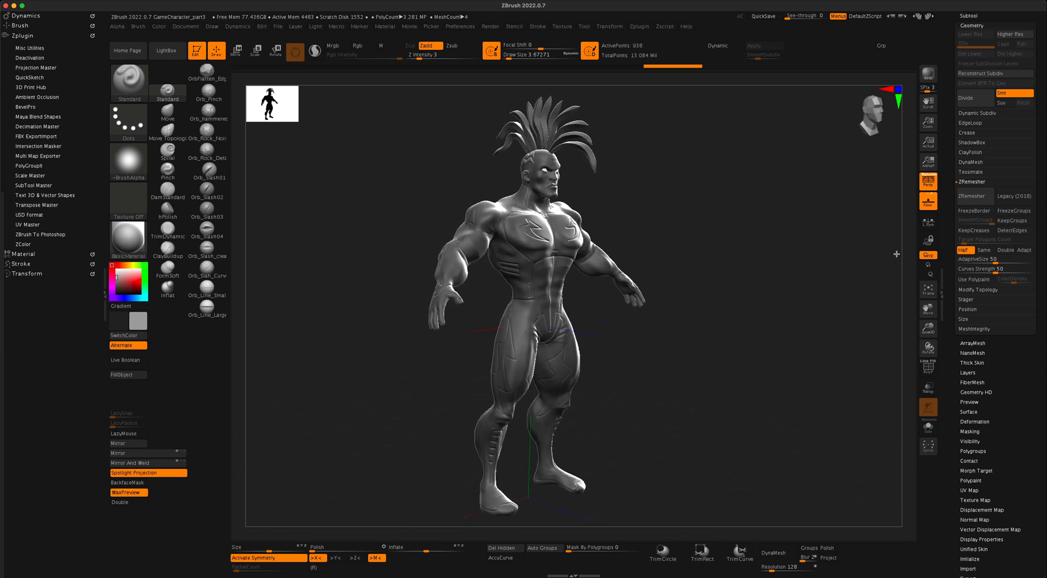
pyautogui.moveTo(826, 336)
pyautogui.mouseDown()
pyautogui.moveTo(769, 349)
pyautogui.moveTo(827, 340)
pyautogui.mouseUp()
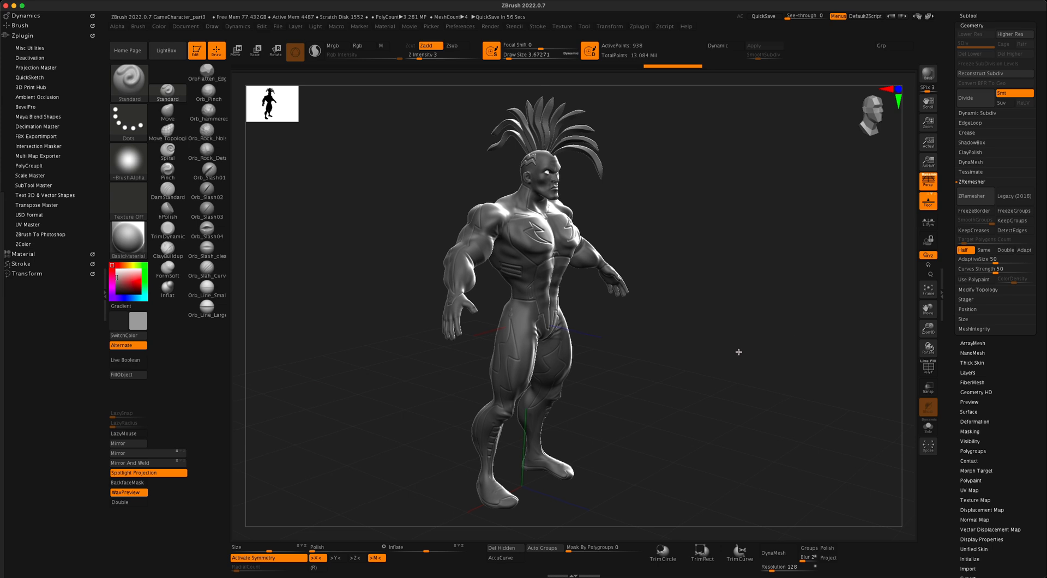
pyautogui.moveTo(738, 352); pyautogui.dragTo(766, 362)
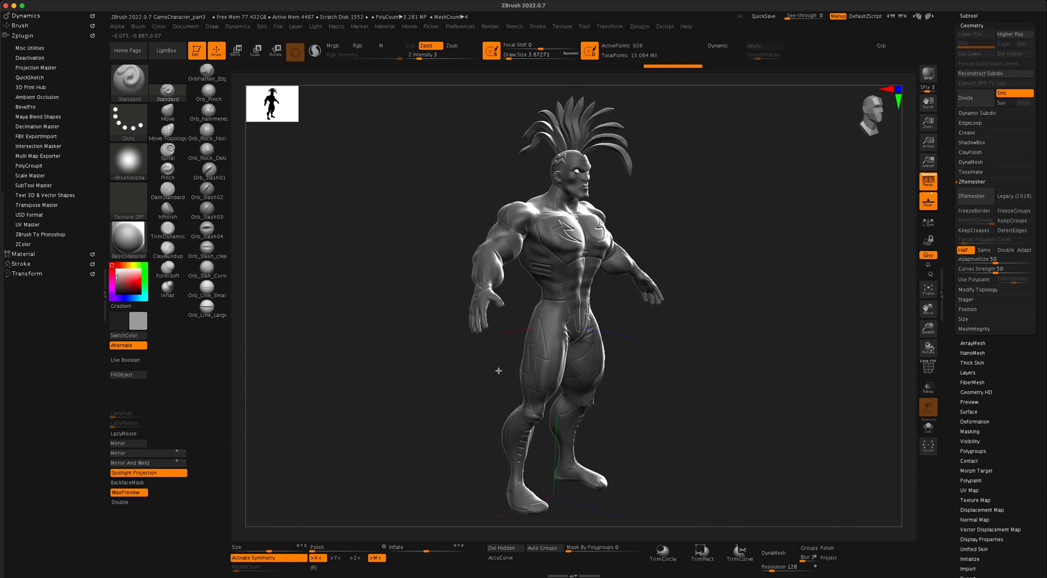
pyautogui.moveTo(408, 328); pyautogui.dragTo(490, 240)
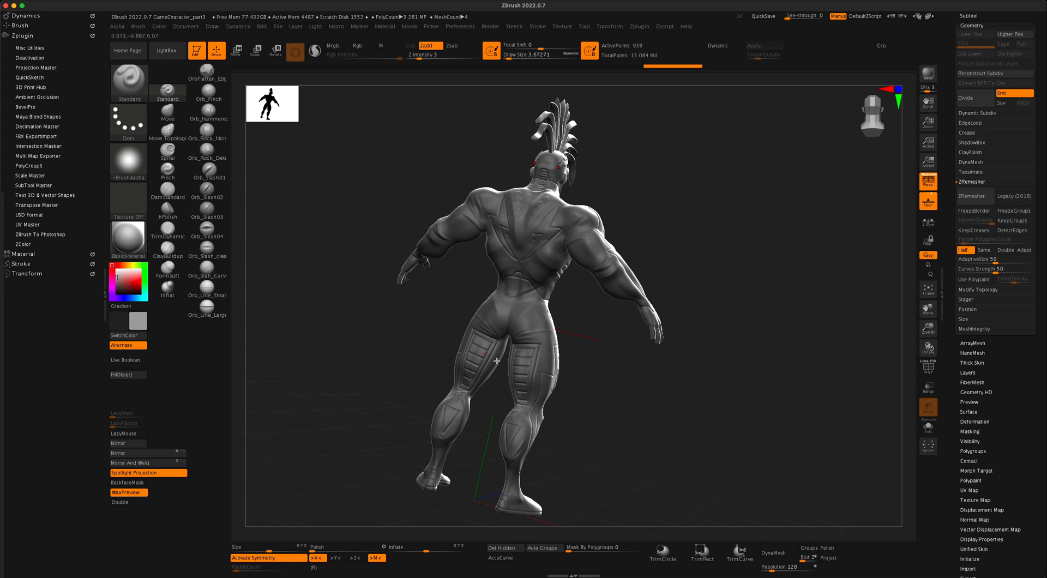
pyautogui.moveTo(497, 360); pyautogui.dragTo(755, 407)
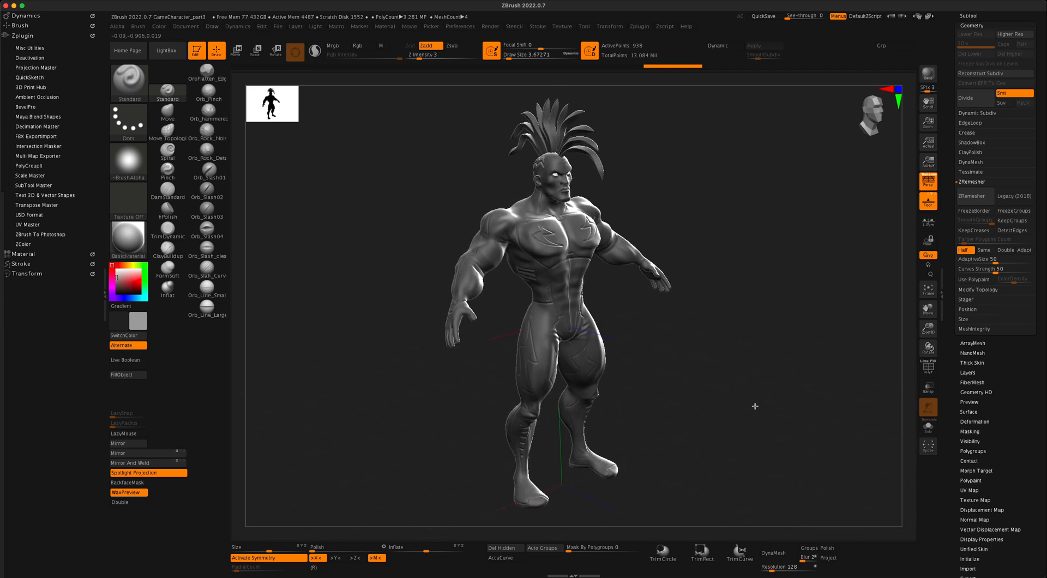